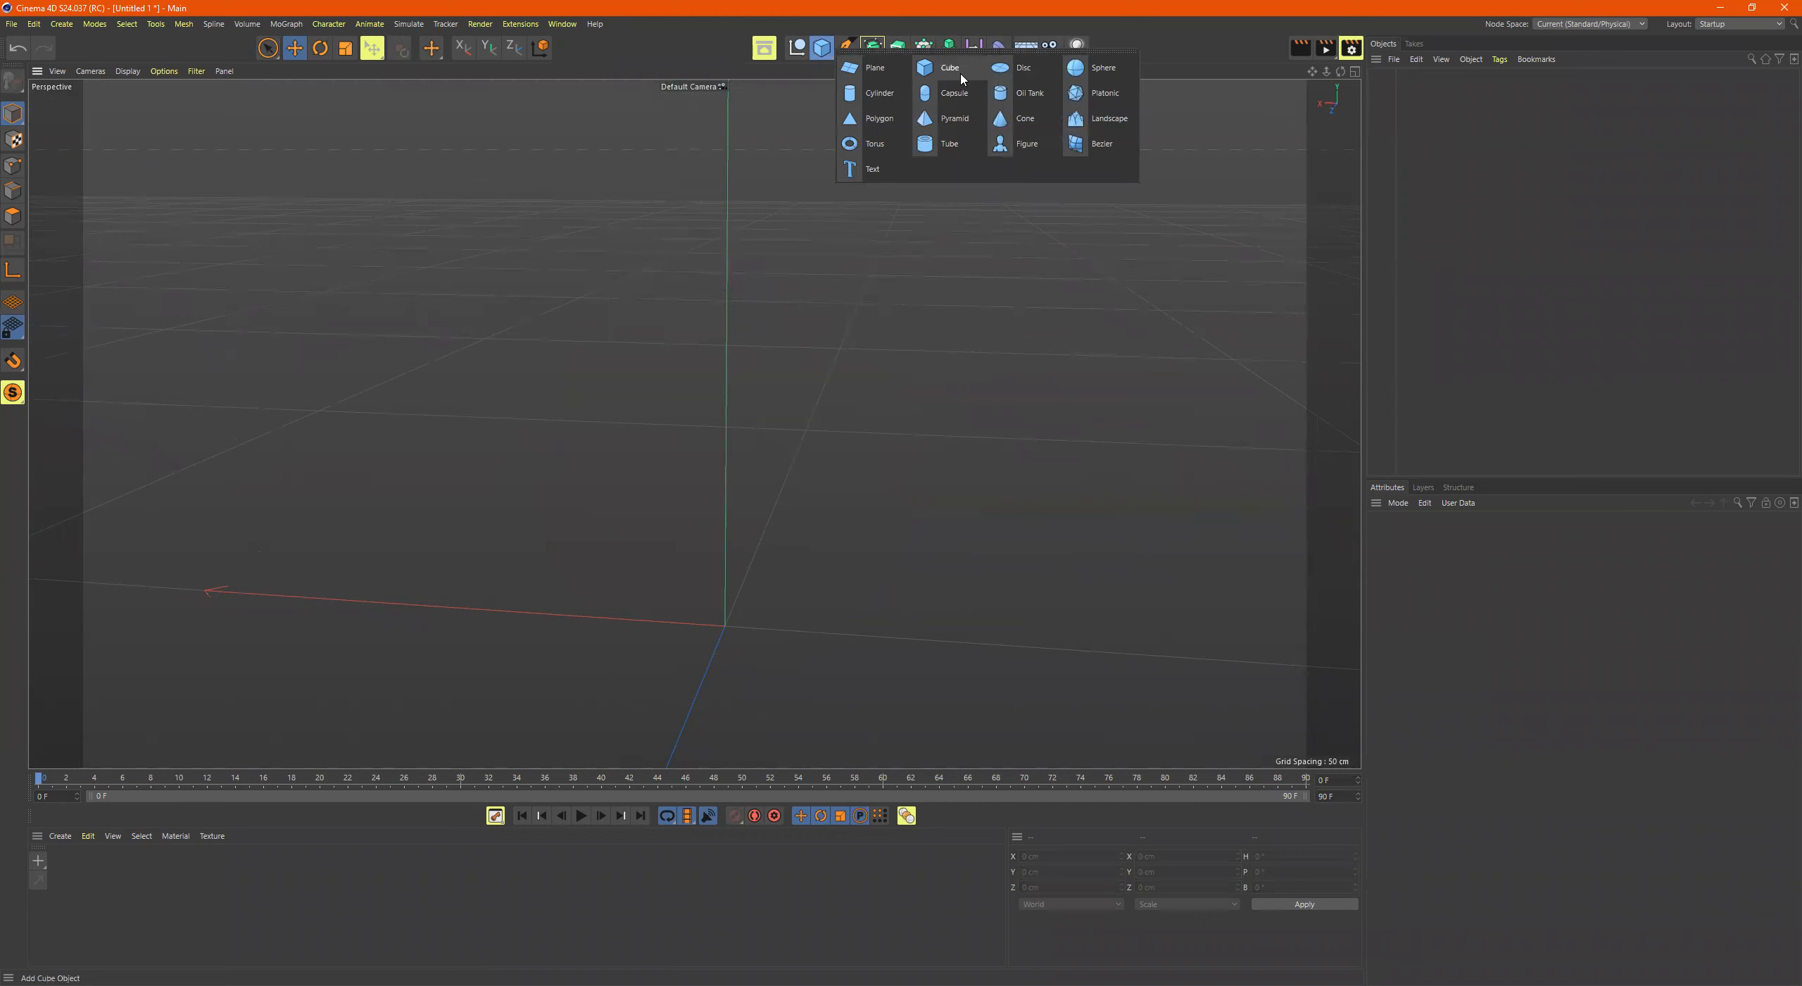
Step: Add a cube primitive to the empty scene
{"action": "left_click", "coordinate": [965, 77]}
{"action": "scroll", "coordinate": [950, 370], "scroll_direction": "down", "scroll_amount": 4}
{"action": "left_click_drag", "start_coordinate": [950, 370], "coordinate": [772, 330], "text": "alt"}
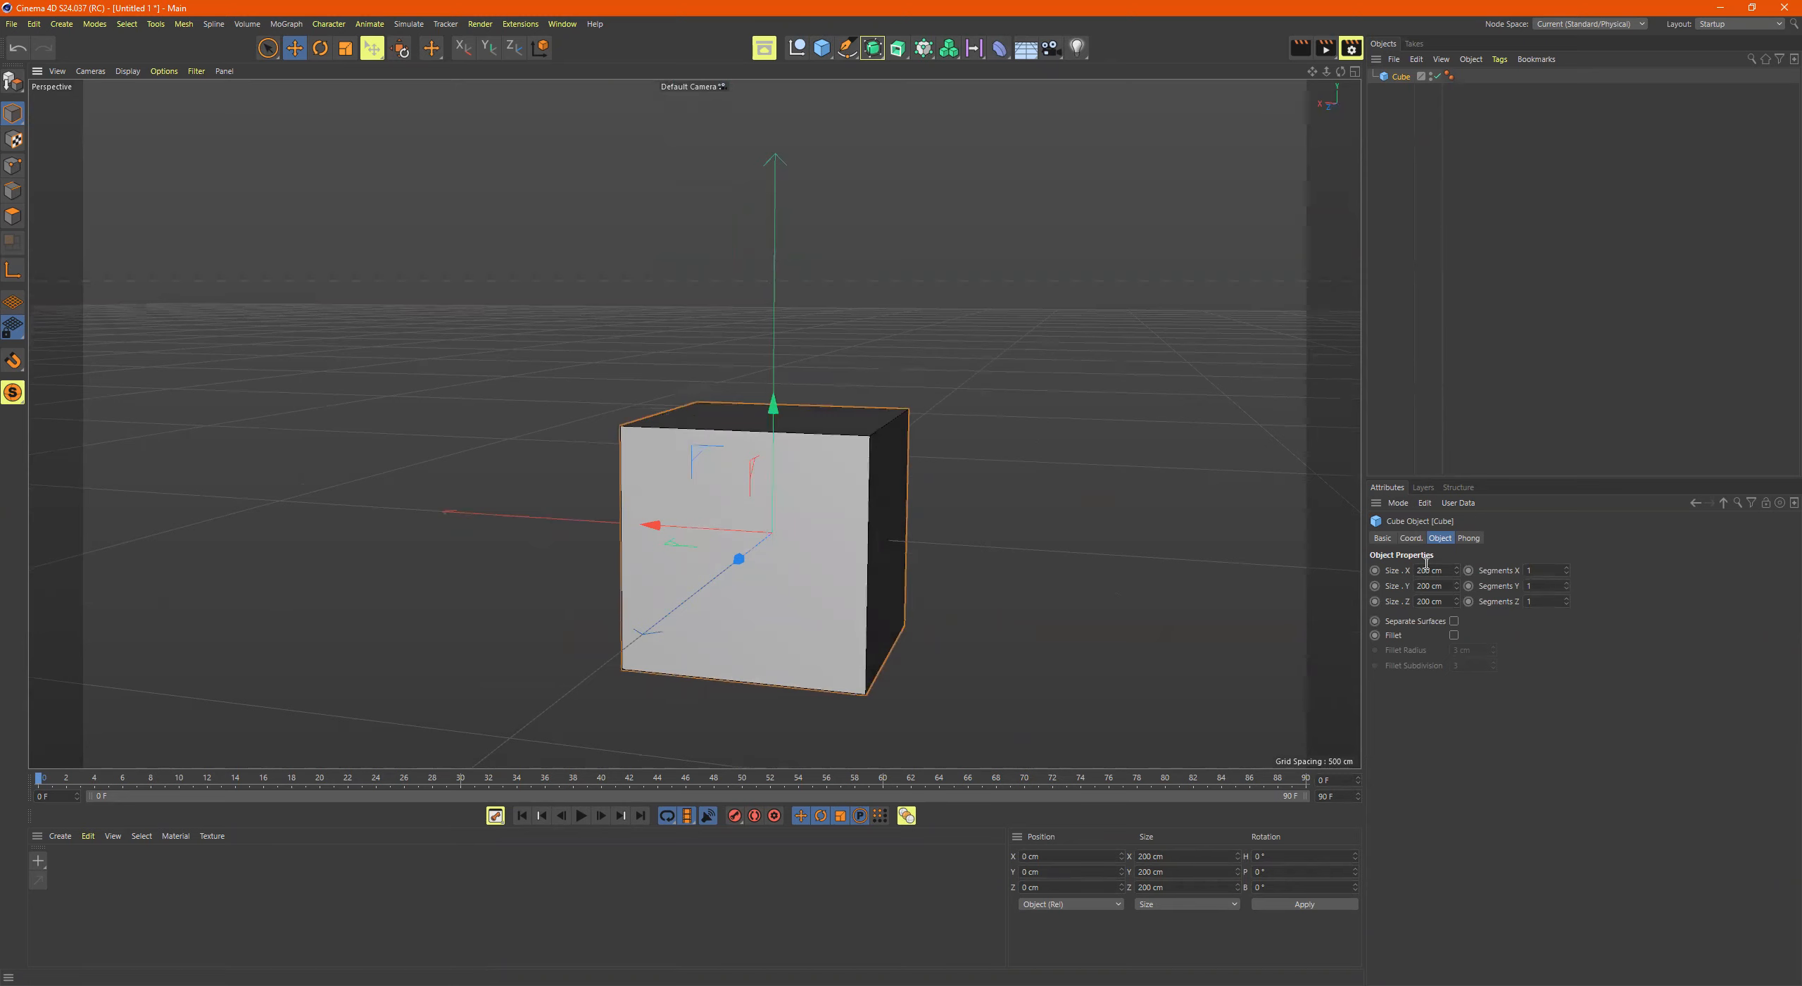
Step: Raise the cube along its Y axis to a position of about 117 cm
{"action": "left_click", "coordinate": [1377, 540]}
{"action": "left_click", "coordinate": [1406, 540]}
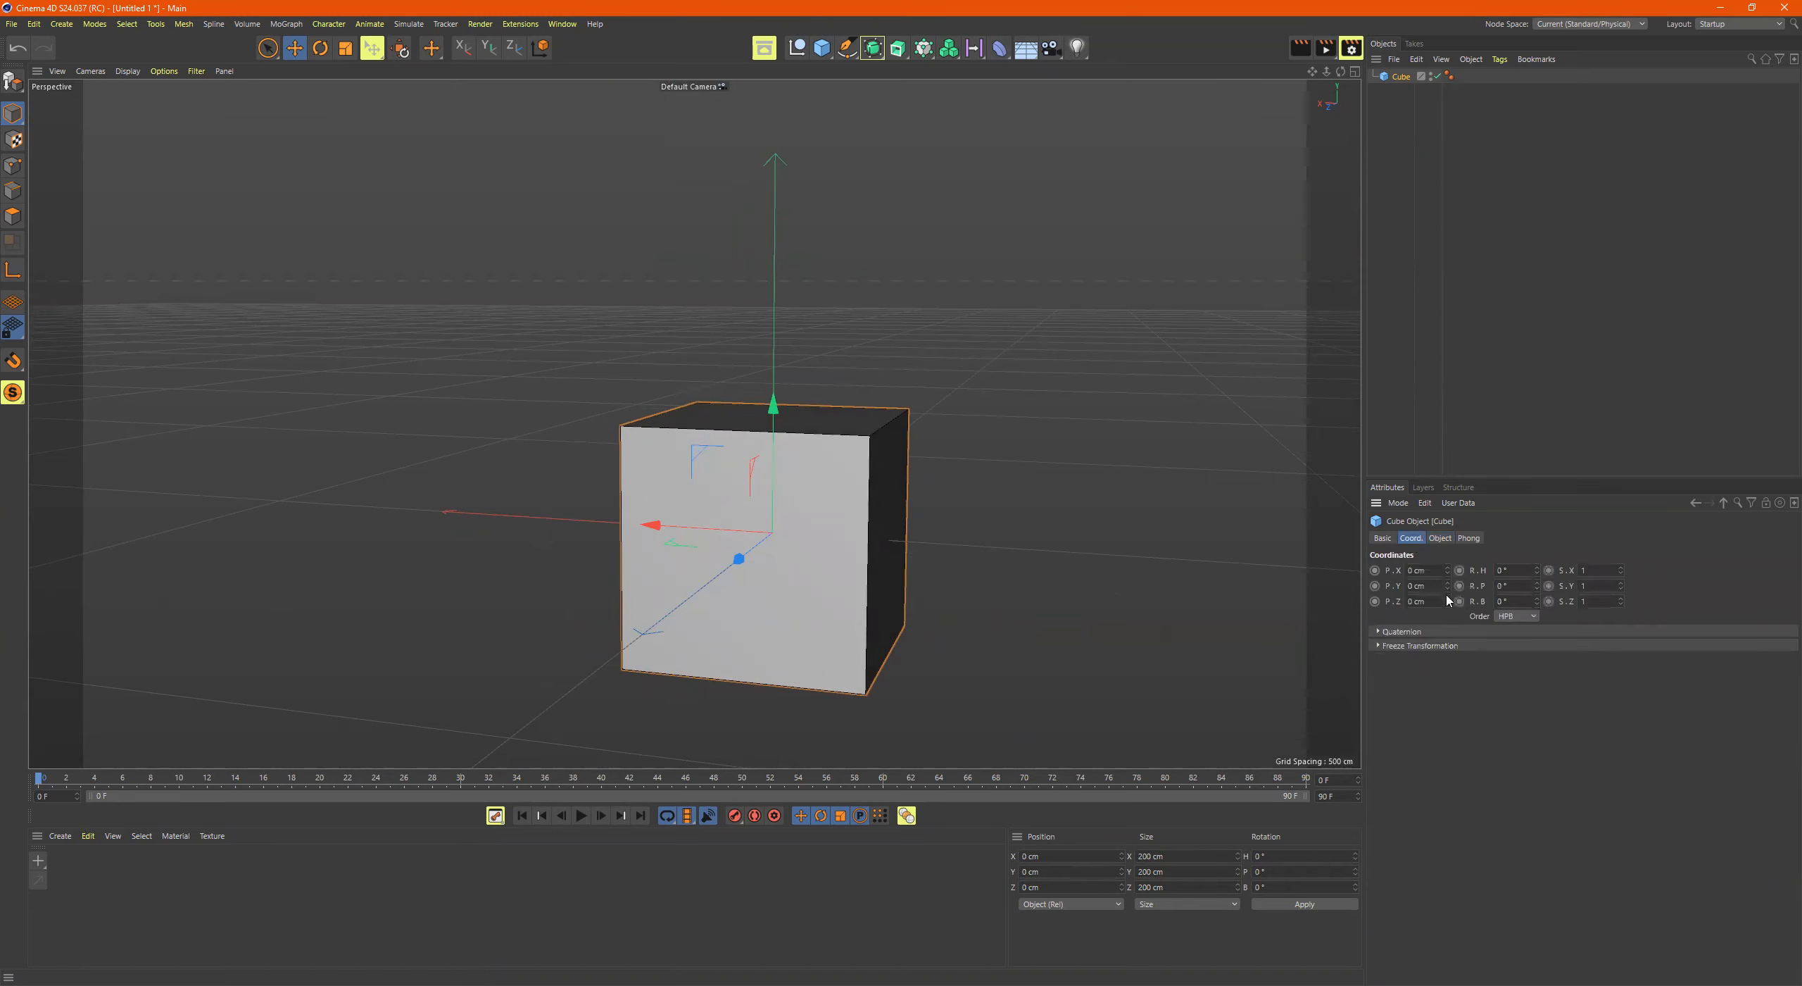
{"action": "left_click_drag", "start_coordinate": [774, 406], "coordinate": [764, 268]}
Step: Try changing the cube's rotation and scale values, and undo those changes
{"action": "left_click_drag", "start_coordinate": [1536, 585], "coordinate": [1621, 505]}
{"action": "key", "text": "ctrl+z"}
{"action": "key", "text": "ctrl+z"}
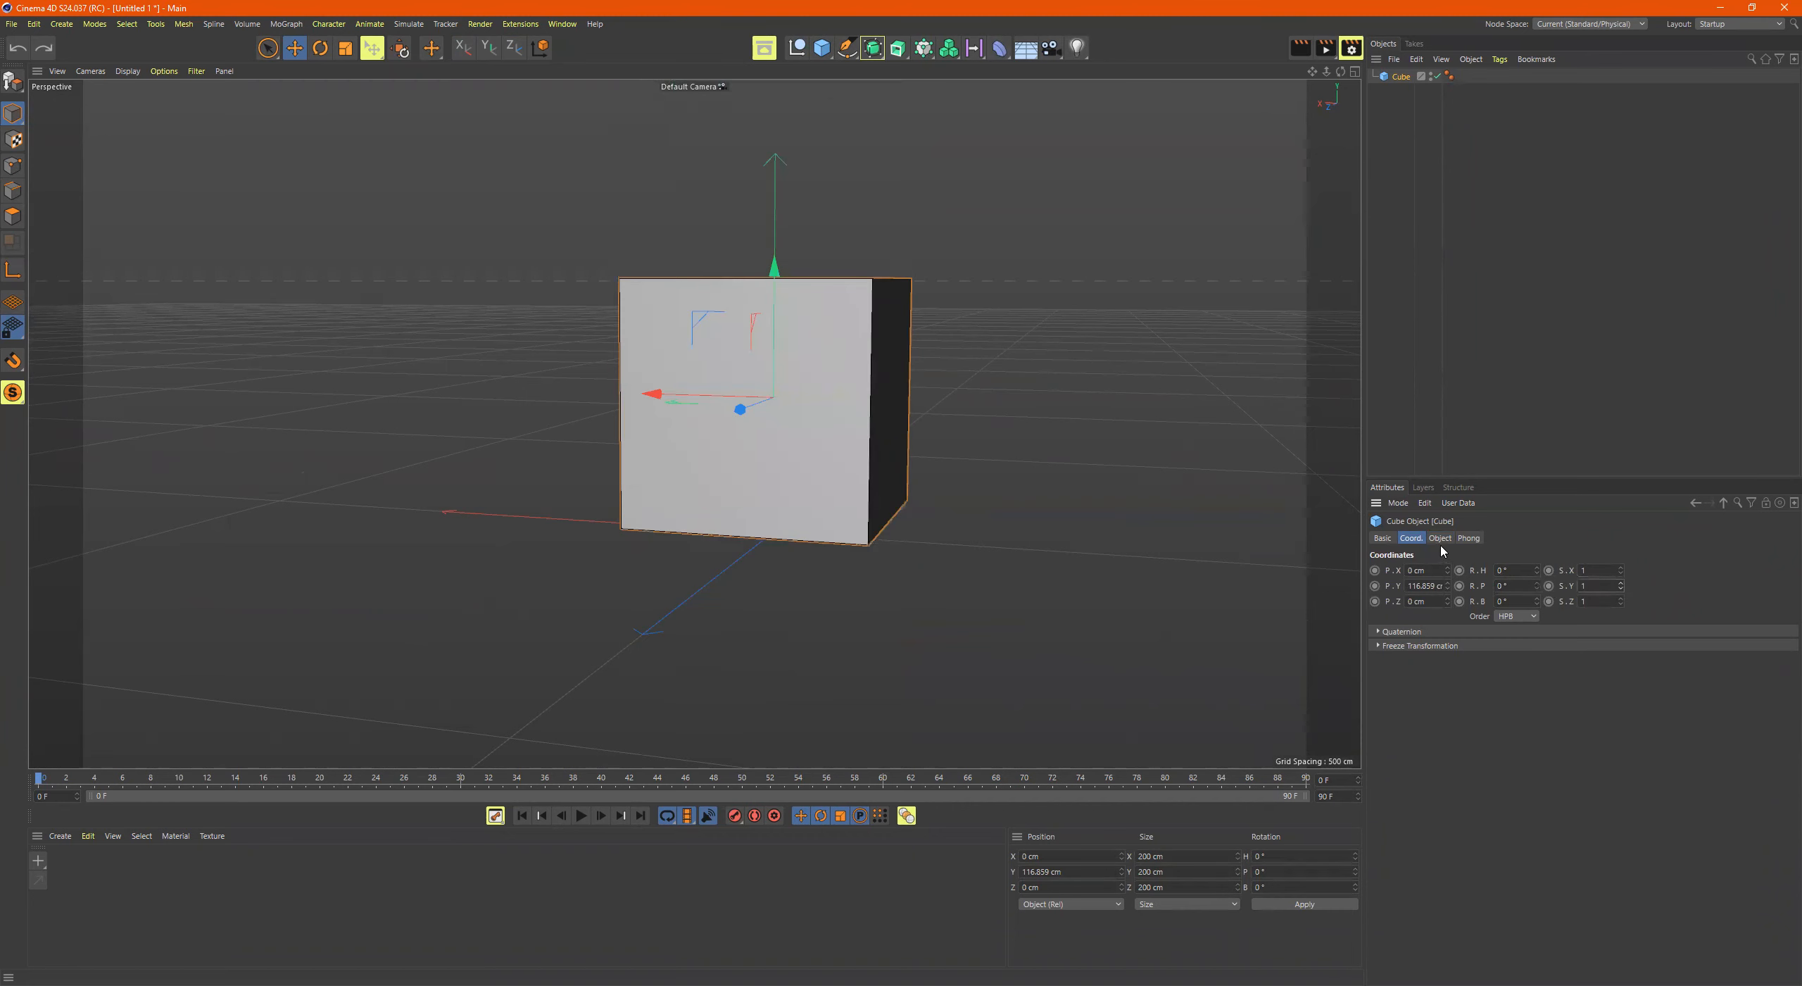
Step: Set the cube's X size to 214 cm and its X segments to 8
{"action": "left_click_drag", "start_coordinate": [935, 435], "coordinate": [916, 451], "text": "alt"}
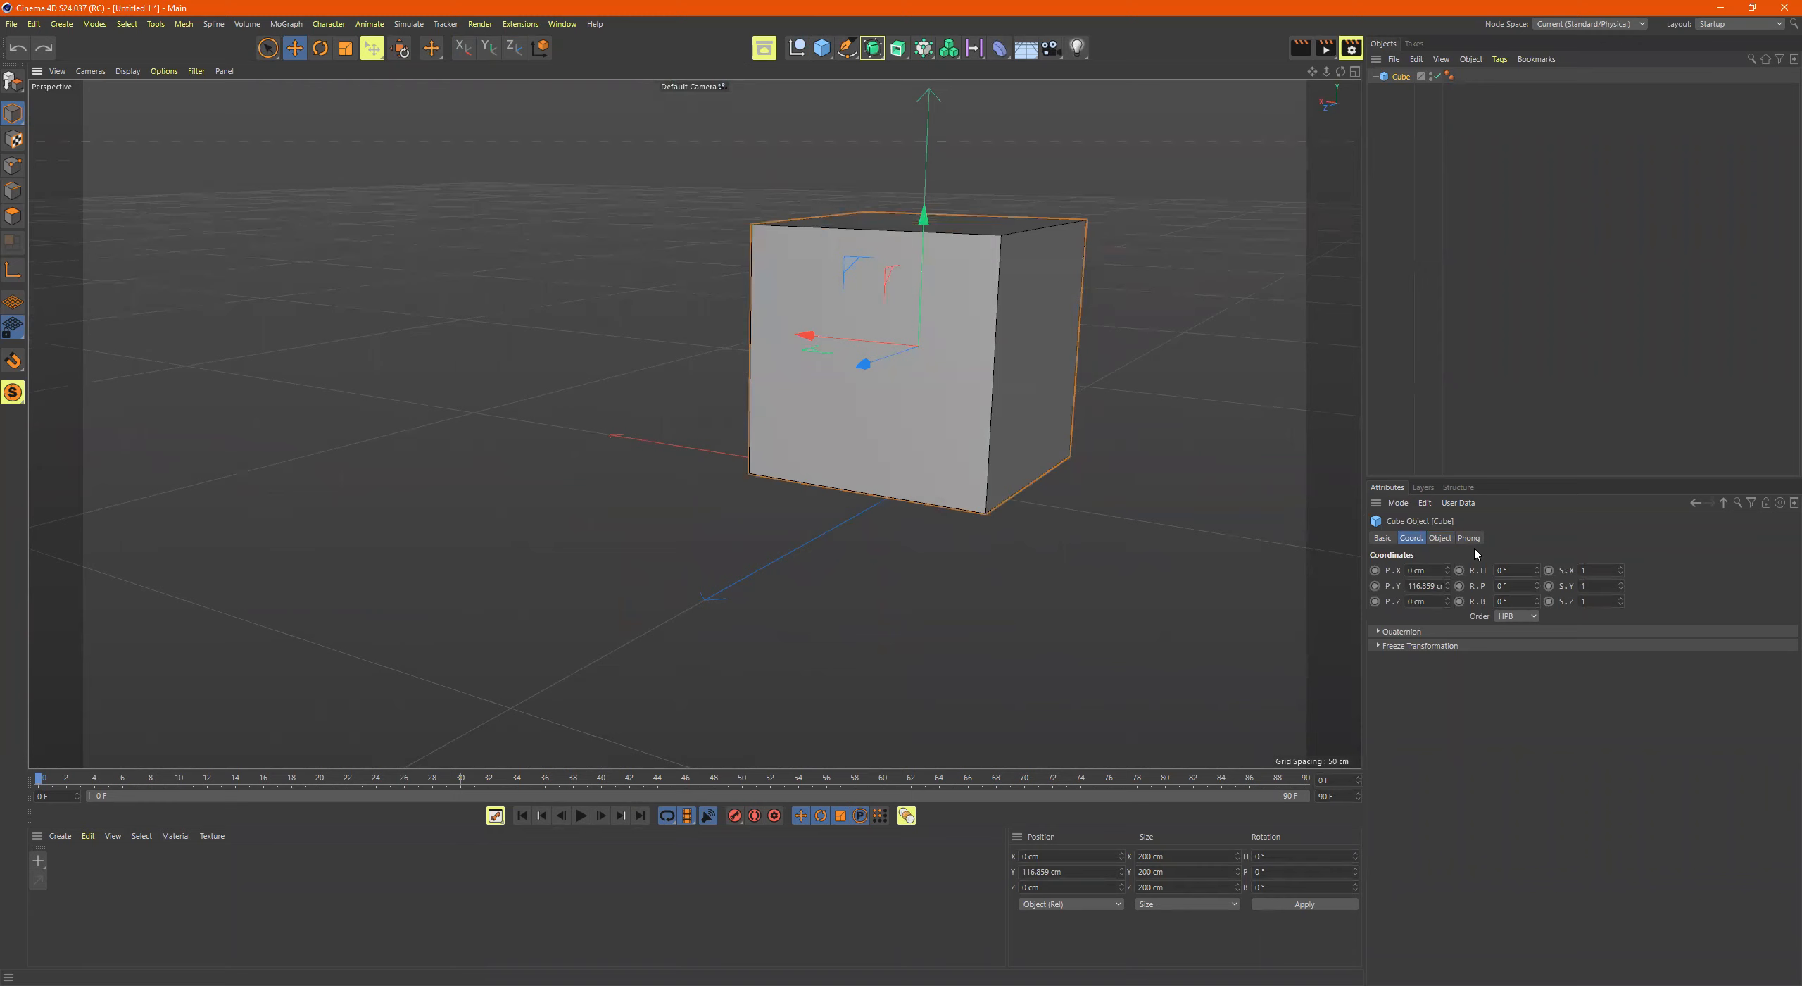
{"action": "left_click", "coordinate": [1440, 539]}
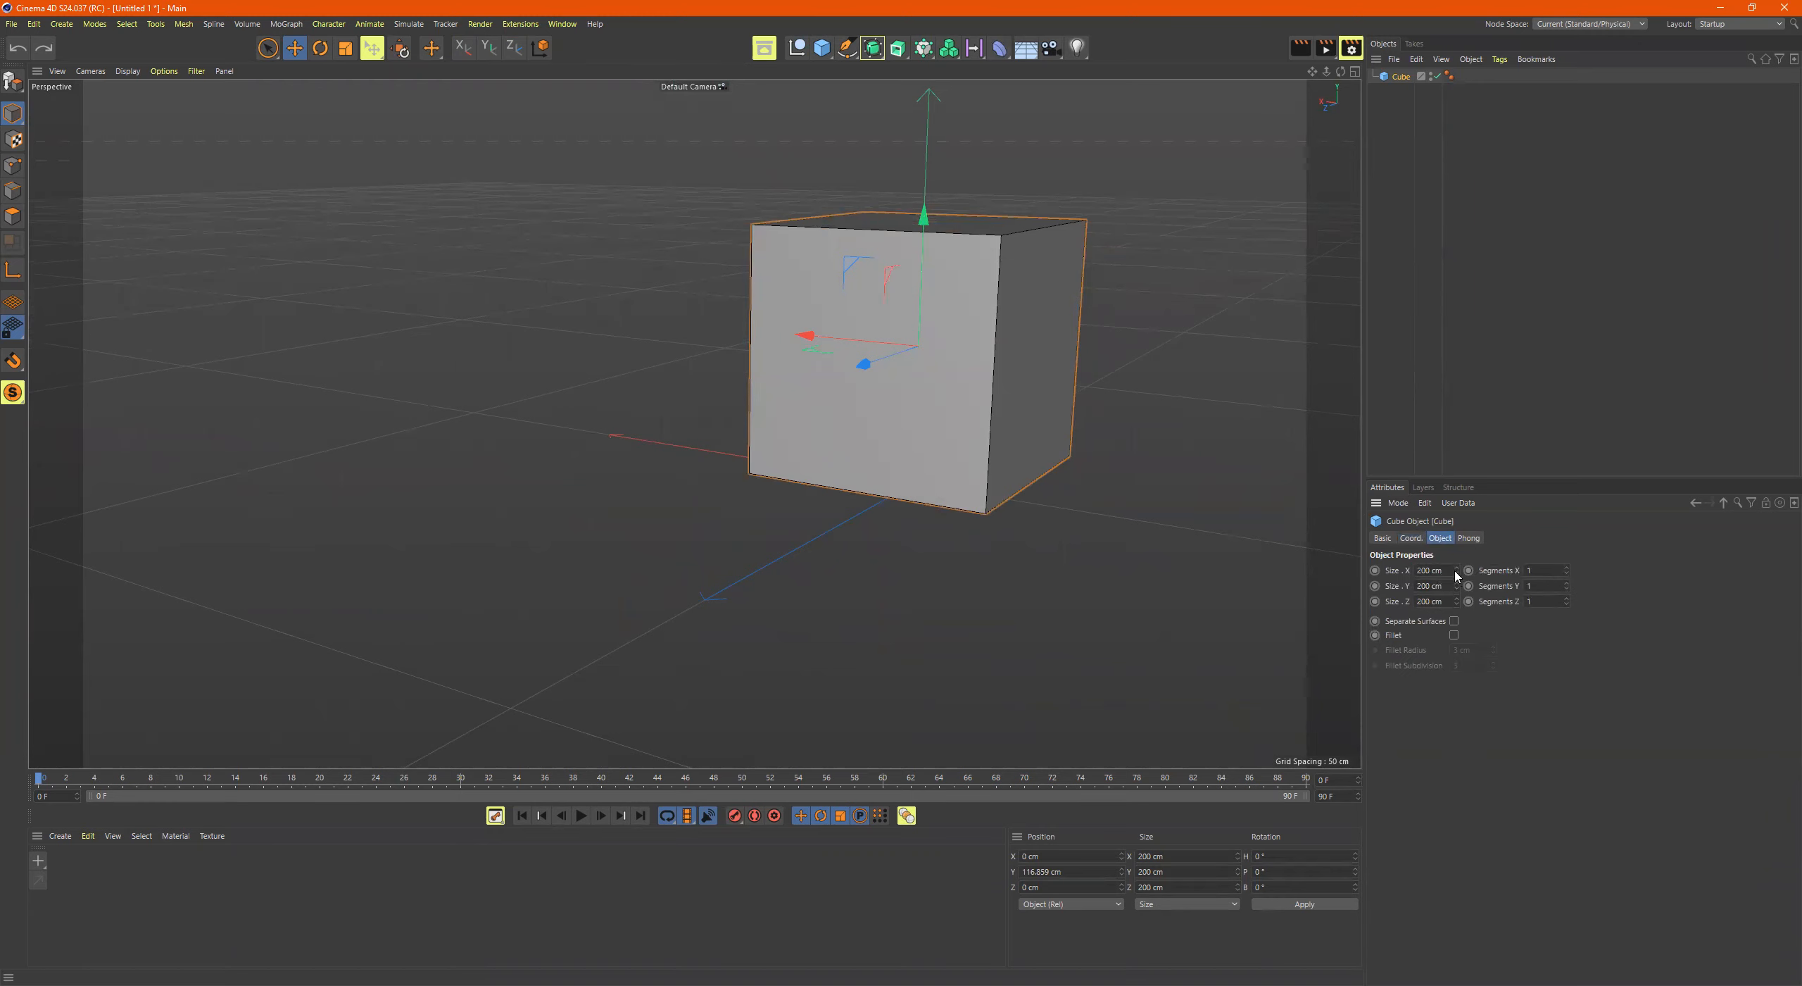
{"action": "mouse_move", "coordinate": [1456, 570]}
{"action": "left_mouse_down"}
{"action": "mouse_move", "coordinate": [1456, 518]}
{"action": "mouse_move", "coordinate": [1456, 554]}
{"action": "left_mouse_up"}
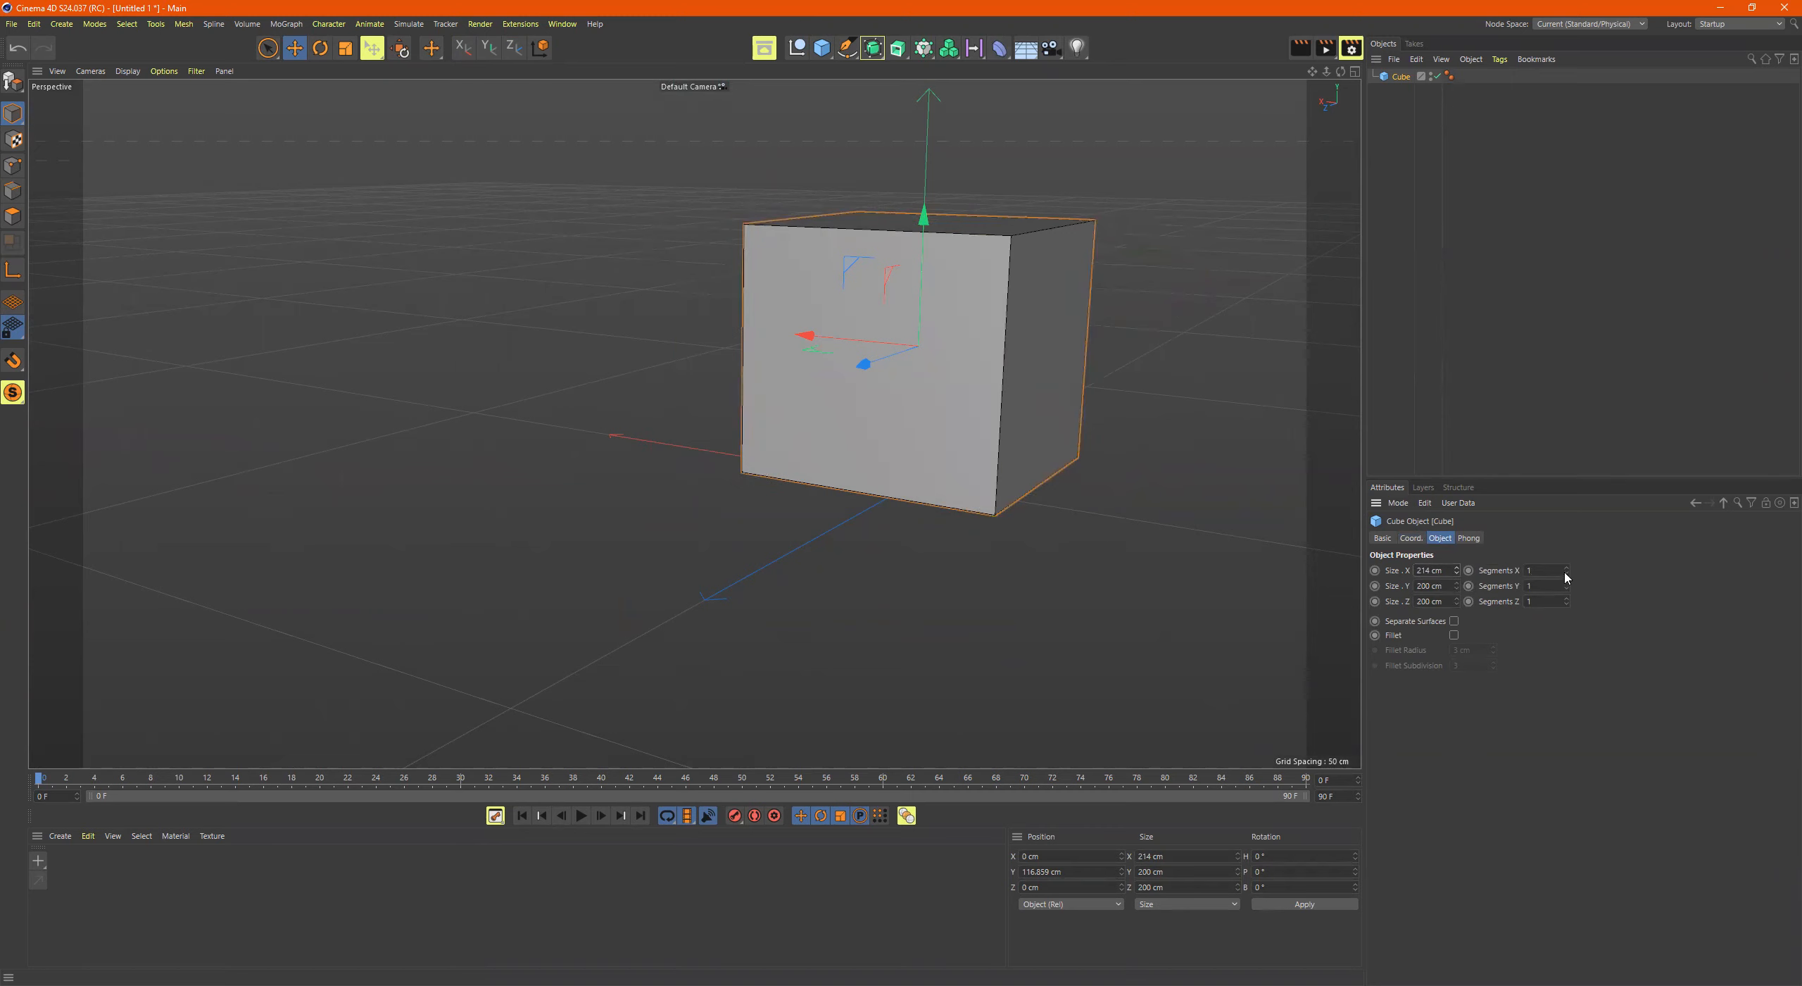
{"action": "mouse_move", "coordinate": [1567, 573]}
{"action": "left_mouse_down"}
{"action": "mouse_move", "coordinate": [1568, 550]}
{"action": "mouse_move", "coordinate": [1568, 568]}
{"action": "left_mouse_up"}
{"action": "left_click_drag", "start_coordinate": [1086, 446], "coordinate": [913, 448], "text": "alt"}
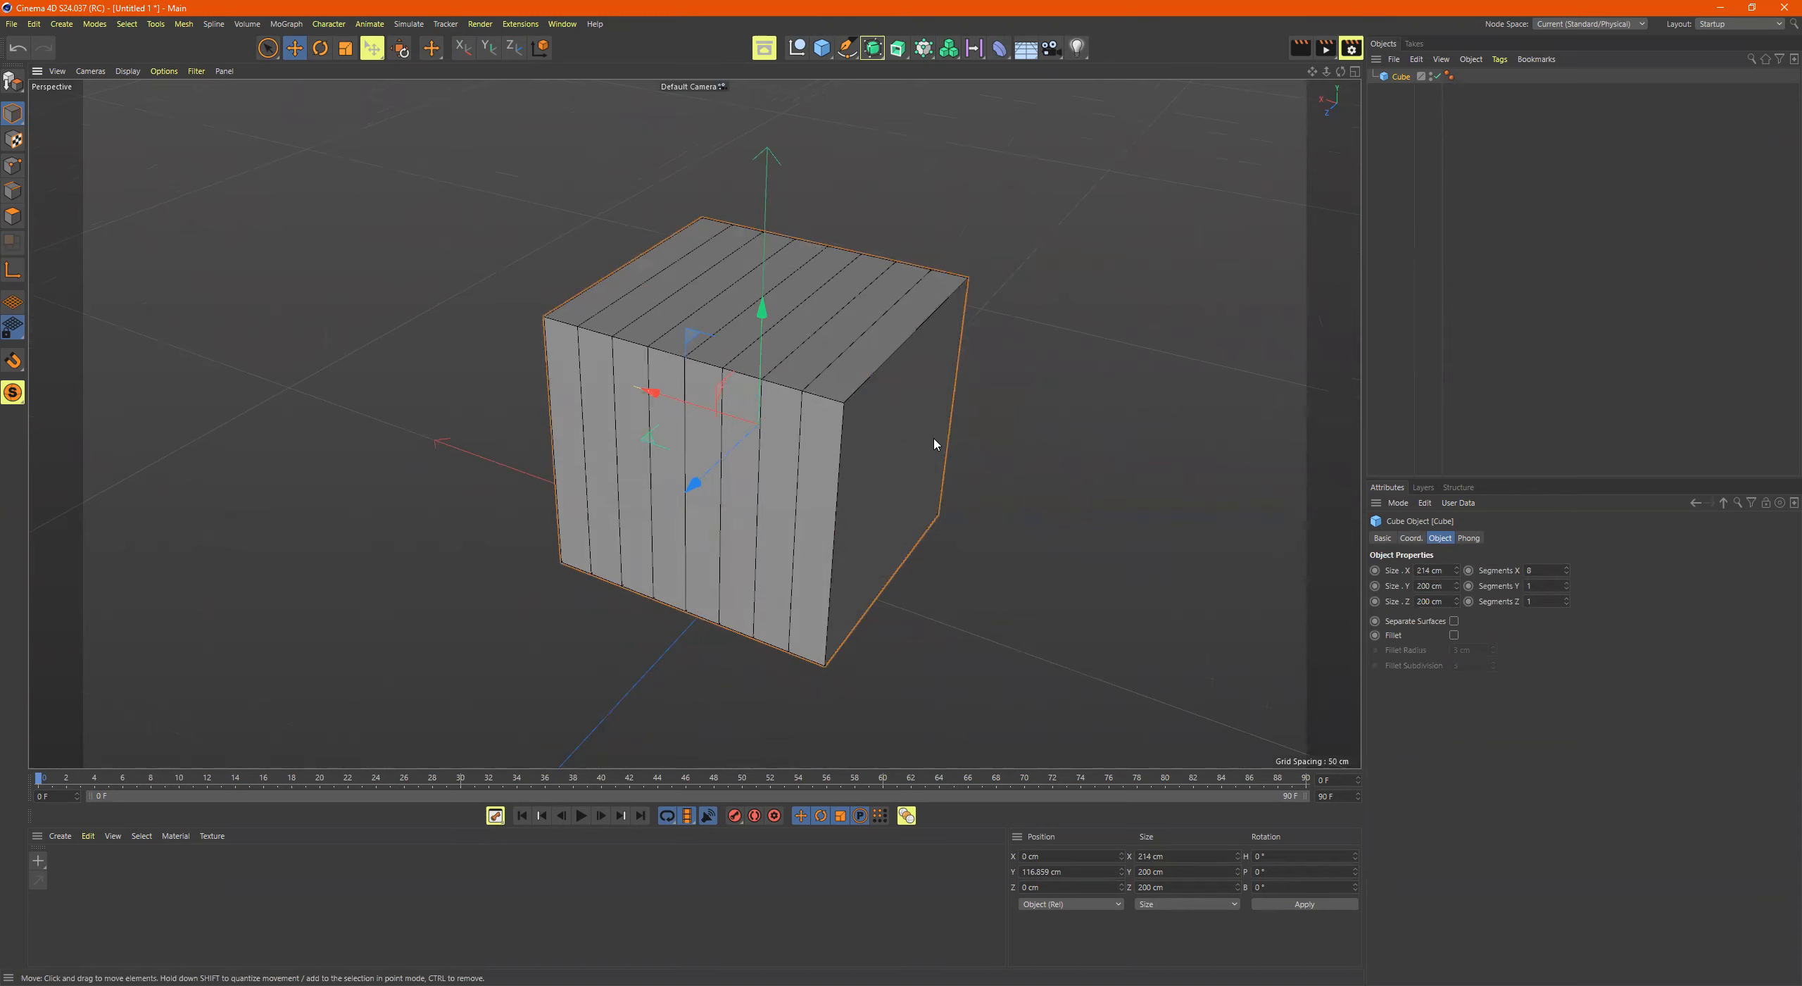
Step: Compare the cube in Gouraud Shading, Lines and Gouraud Shading (Lines), finishing on Gouraud Shading (Lines)
{"action": "key", "text": "n"}
{"action": "key", "text": "a"}
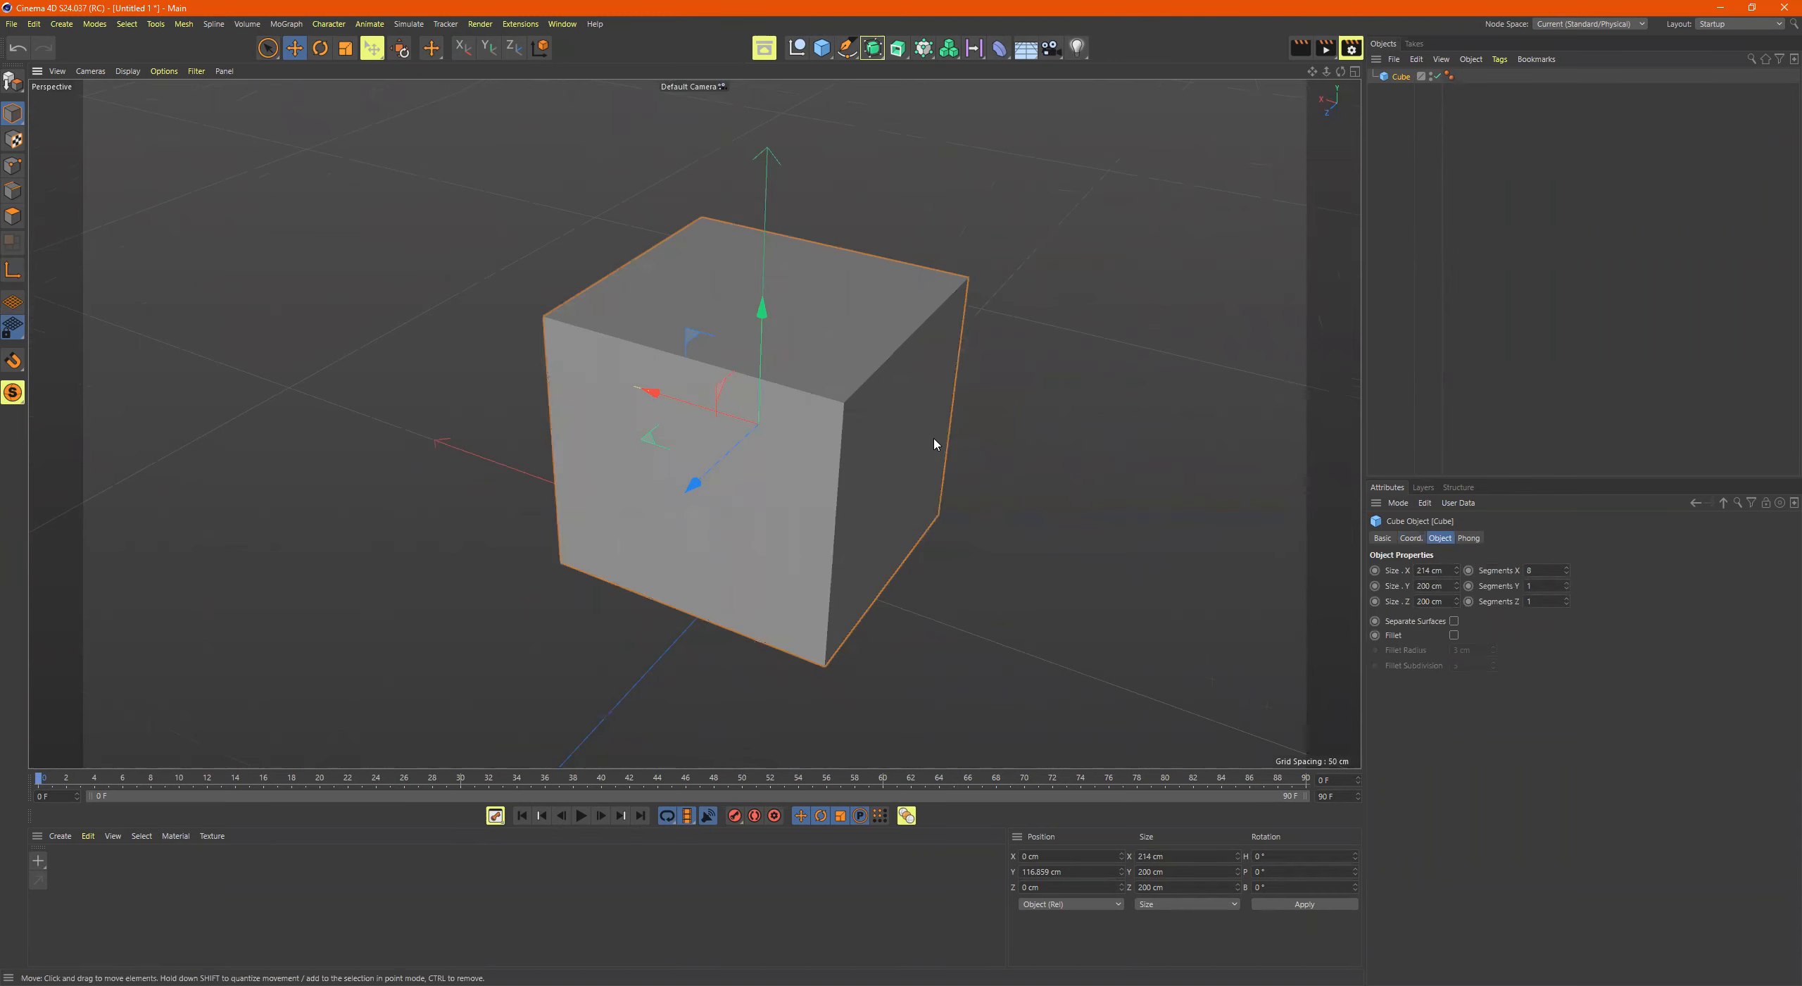
{"action": "key", "text": "n"}
{"action": "key", "text": "b"}
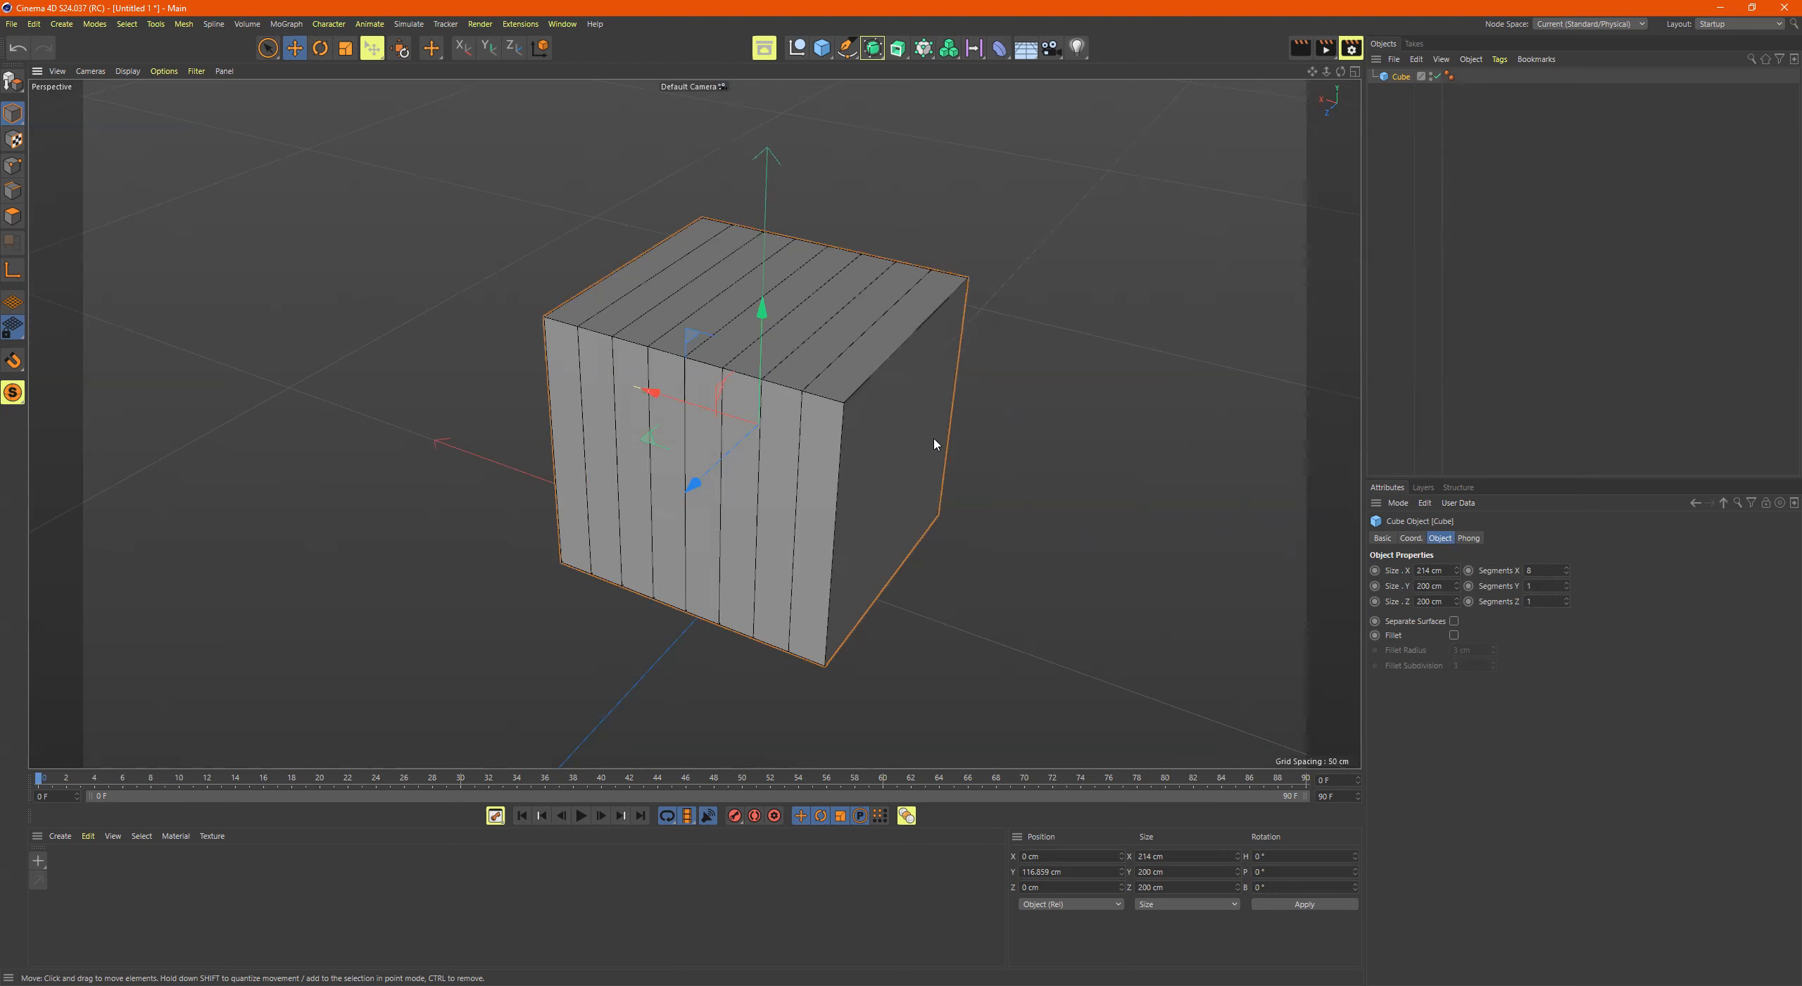
{"action": "key", "text": "n"}
{"action": "key", "text": "g"}
{"action": "key", "text": "n"}
{"action": "key", "text": "a"}
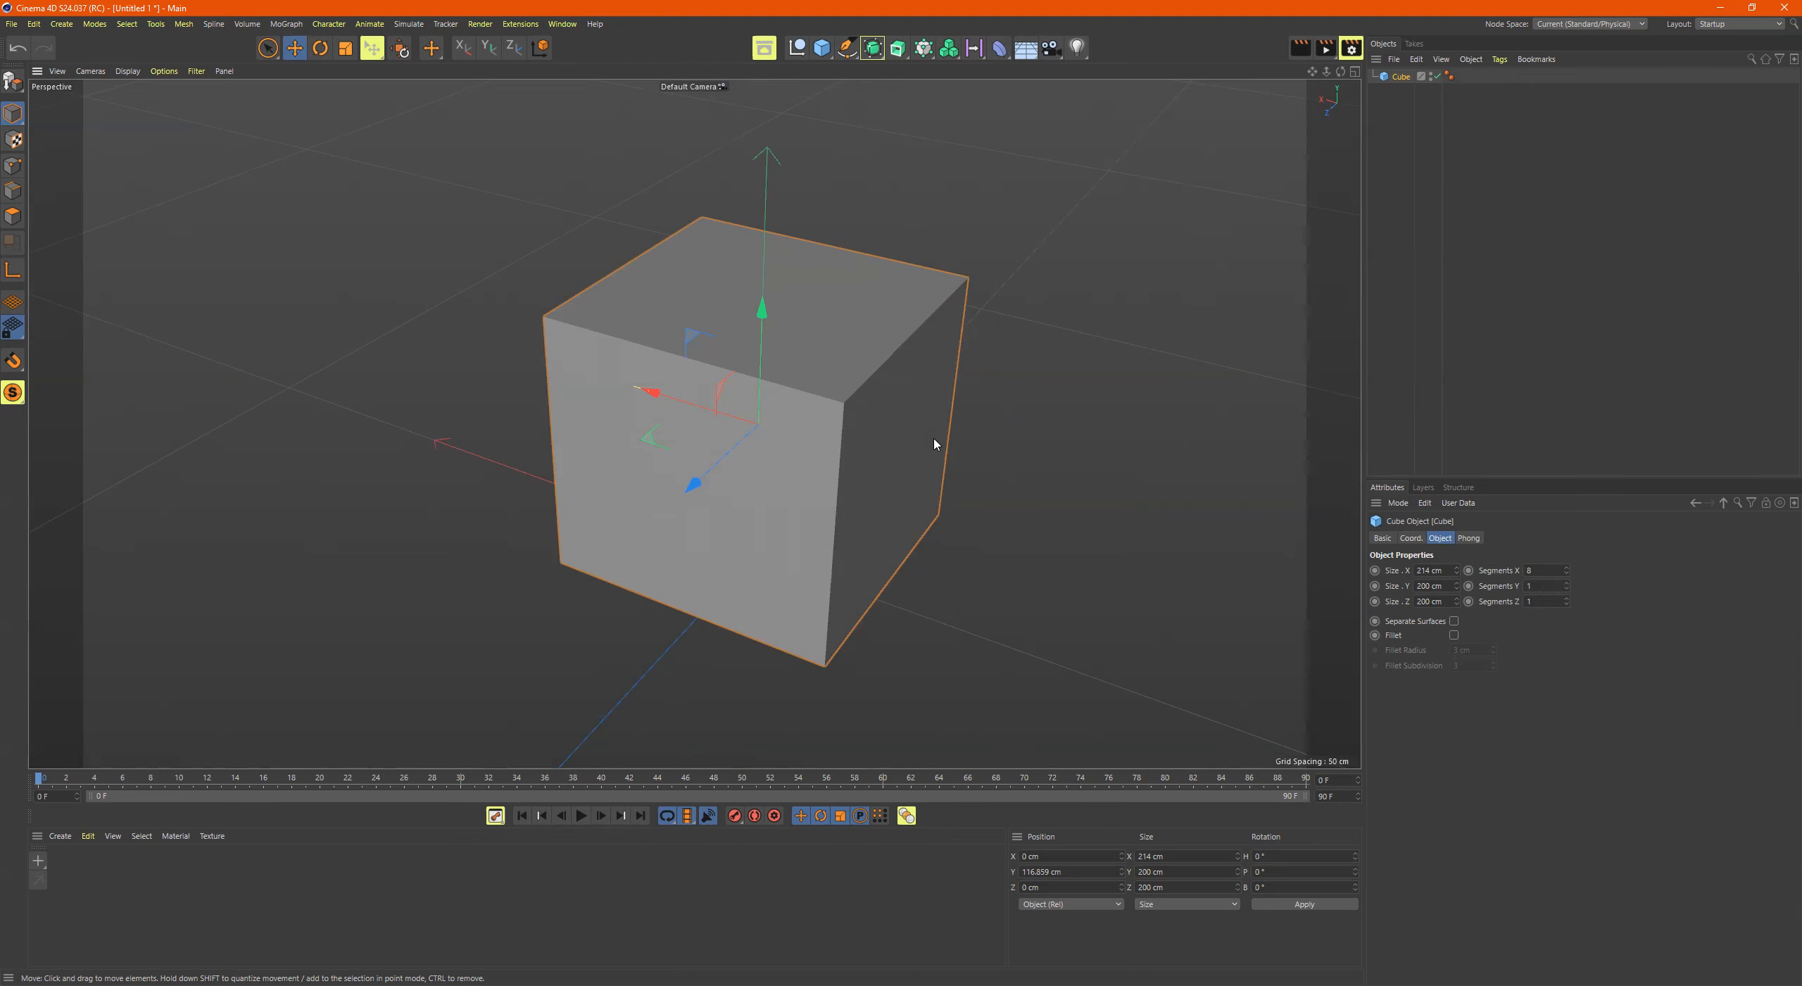
{"action": "key", "text": "n"}
{"action": "key", "text": "b"}
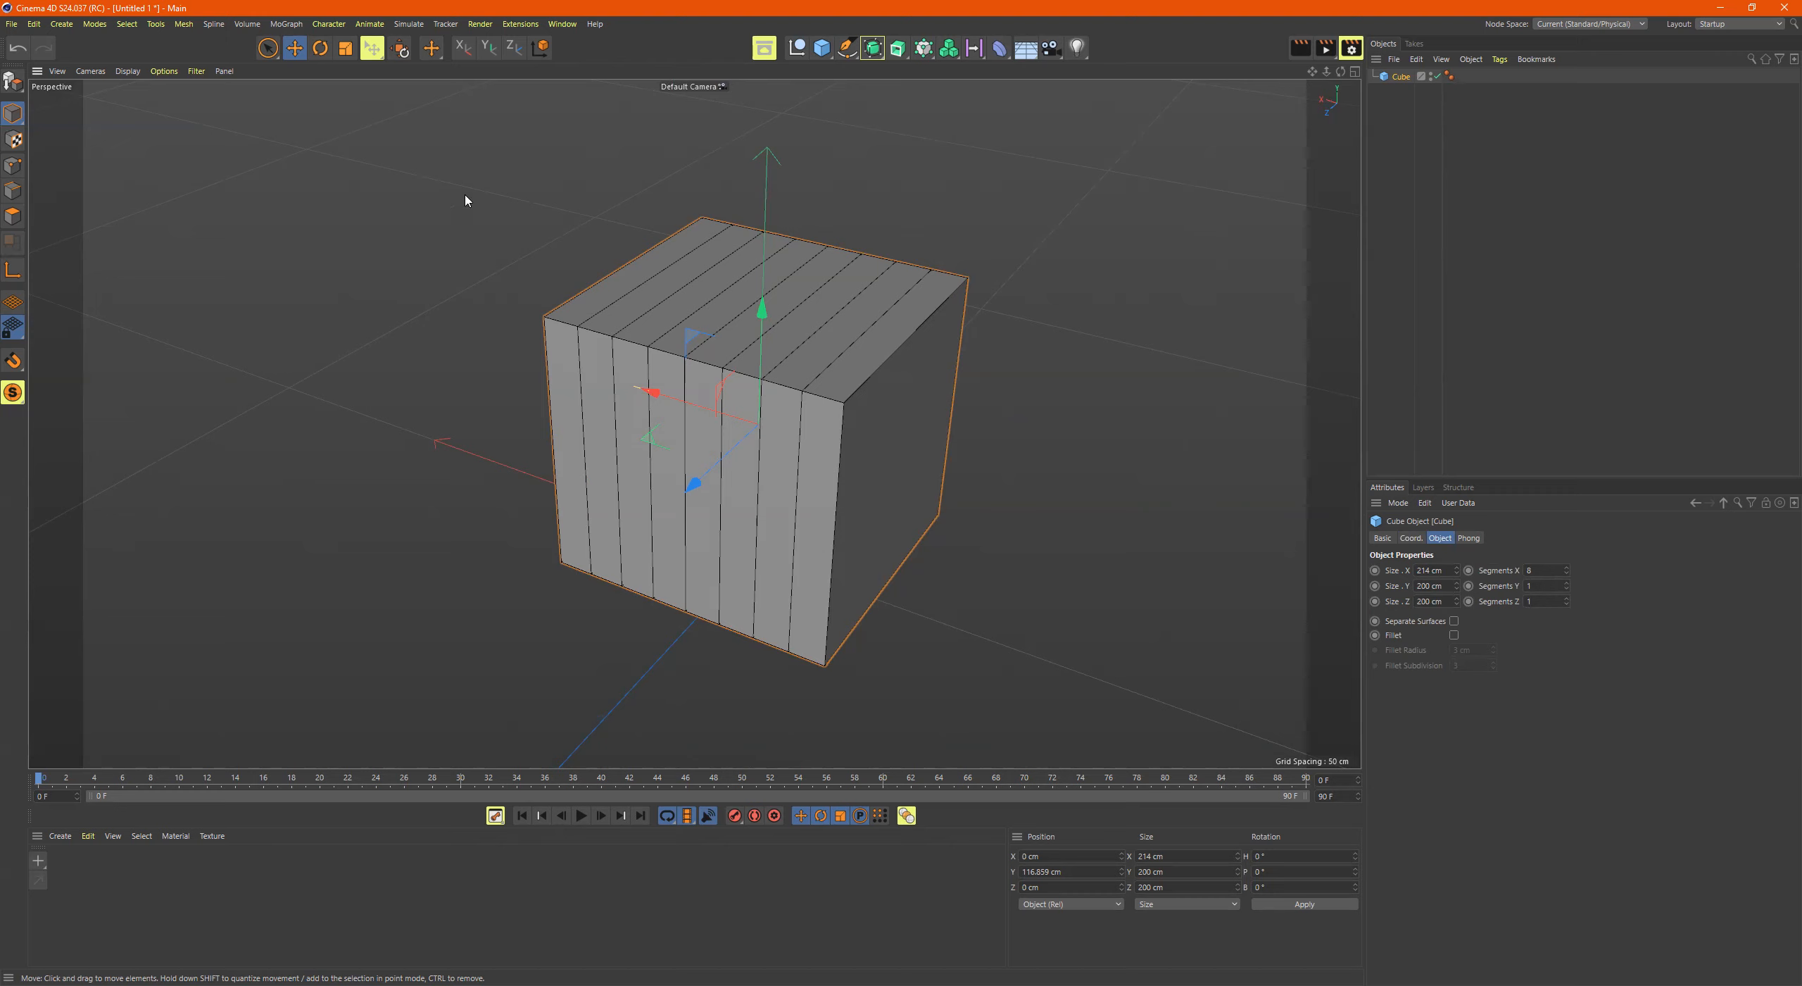
Step: Examine the shading and wireframe display modes available for the viewport
{"action": "left_click", "coordinate": [173, 72]}
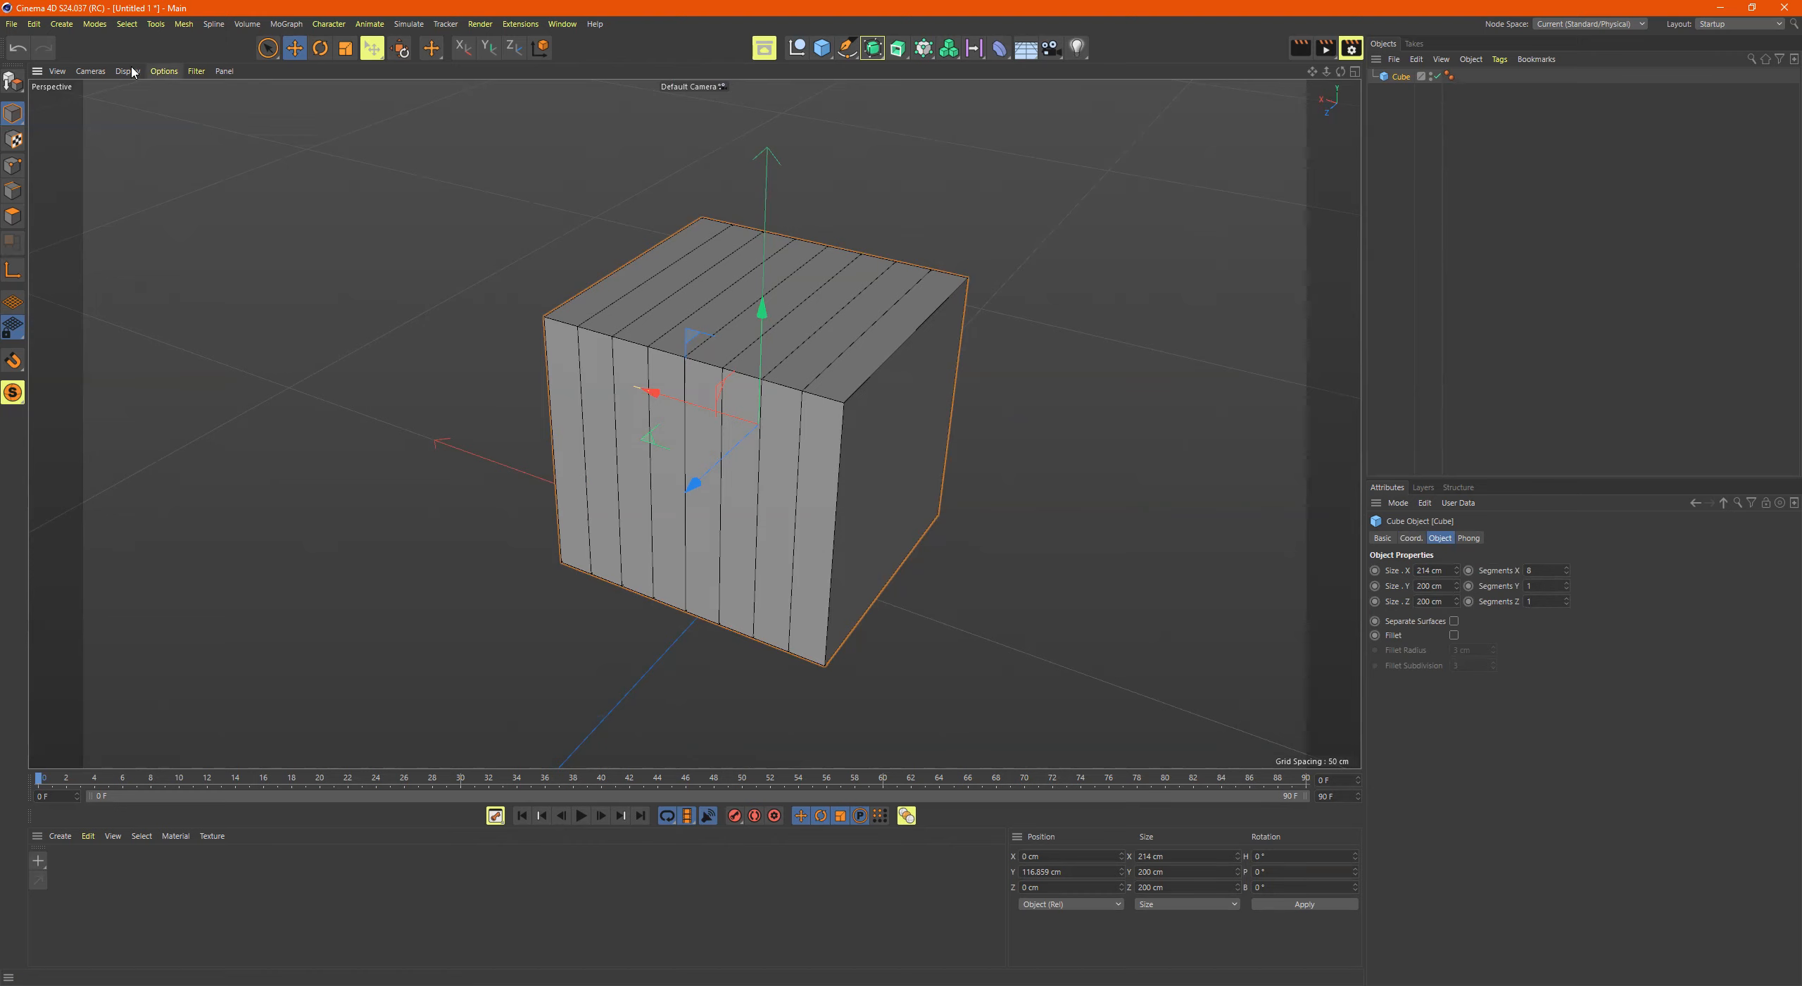
{"action": "mouse_move", "coordinate": [59, 72]}
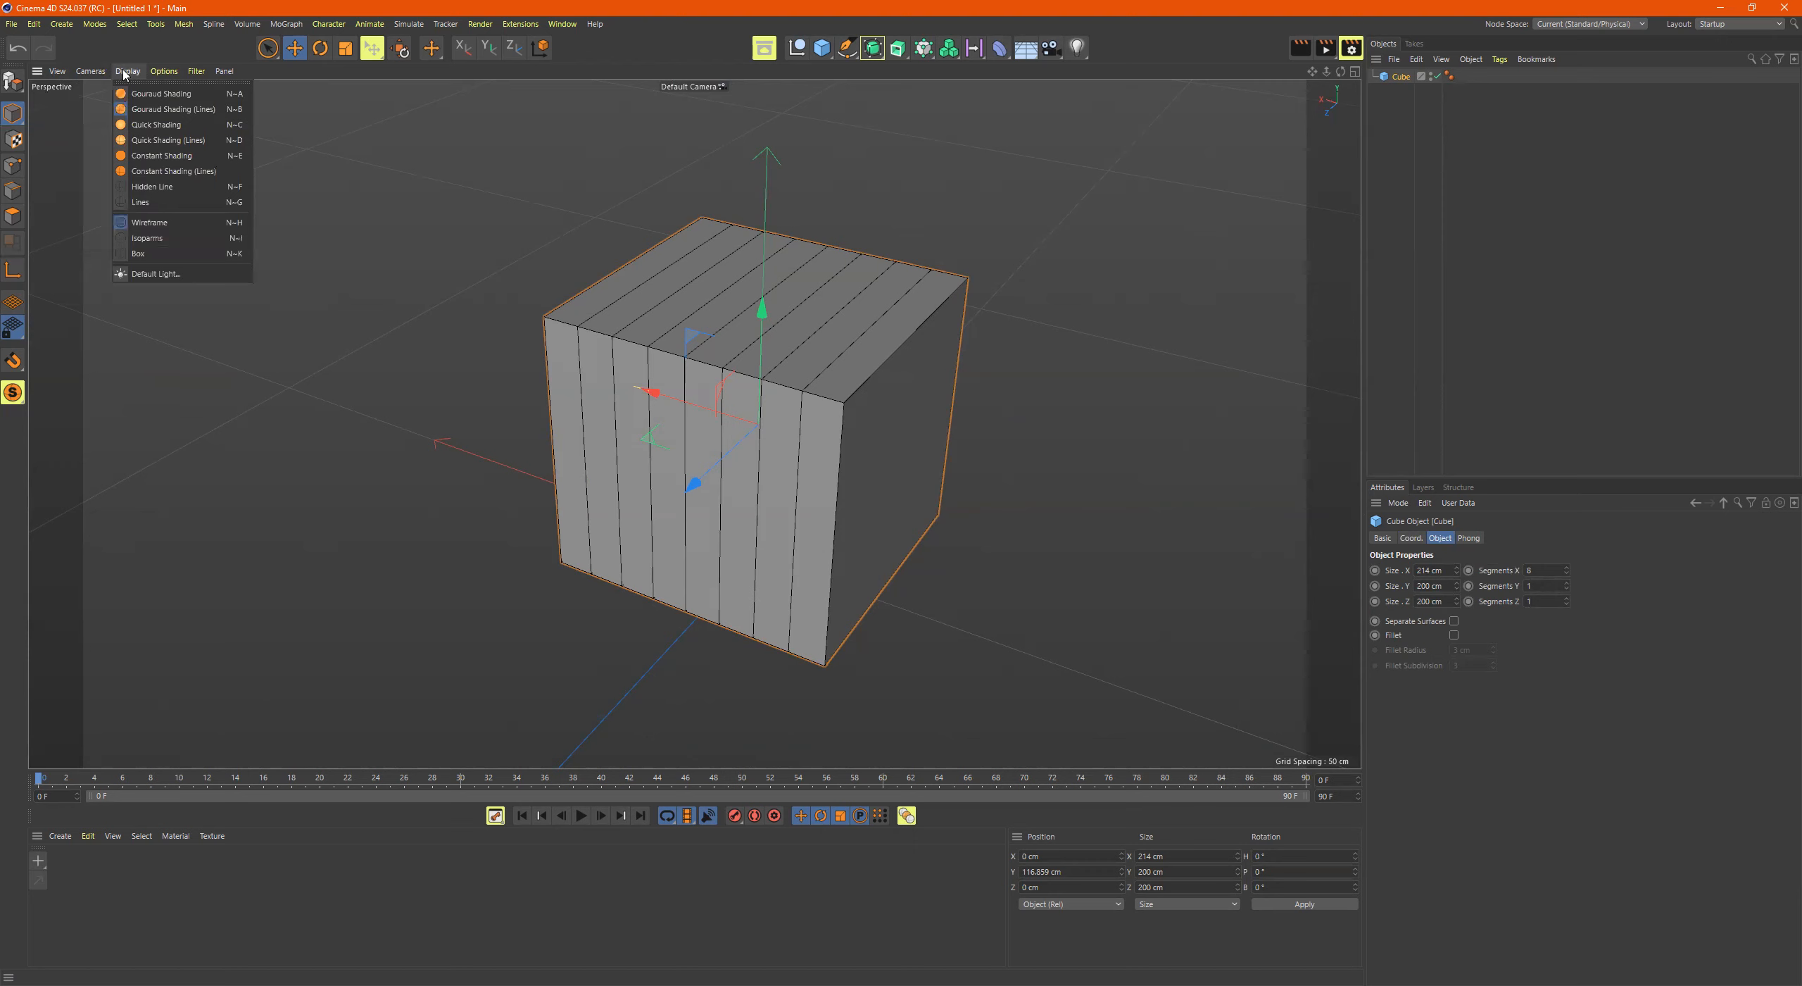
{"action": "left_click", "coordinate": [124, 83]}
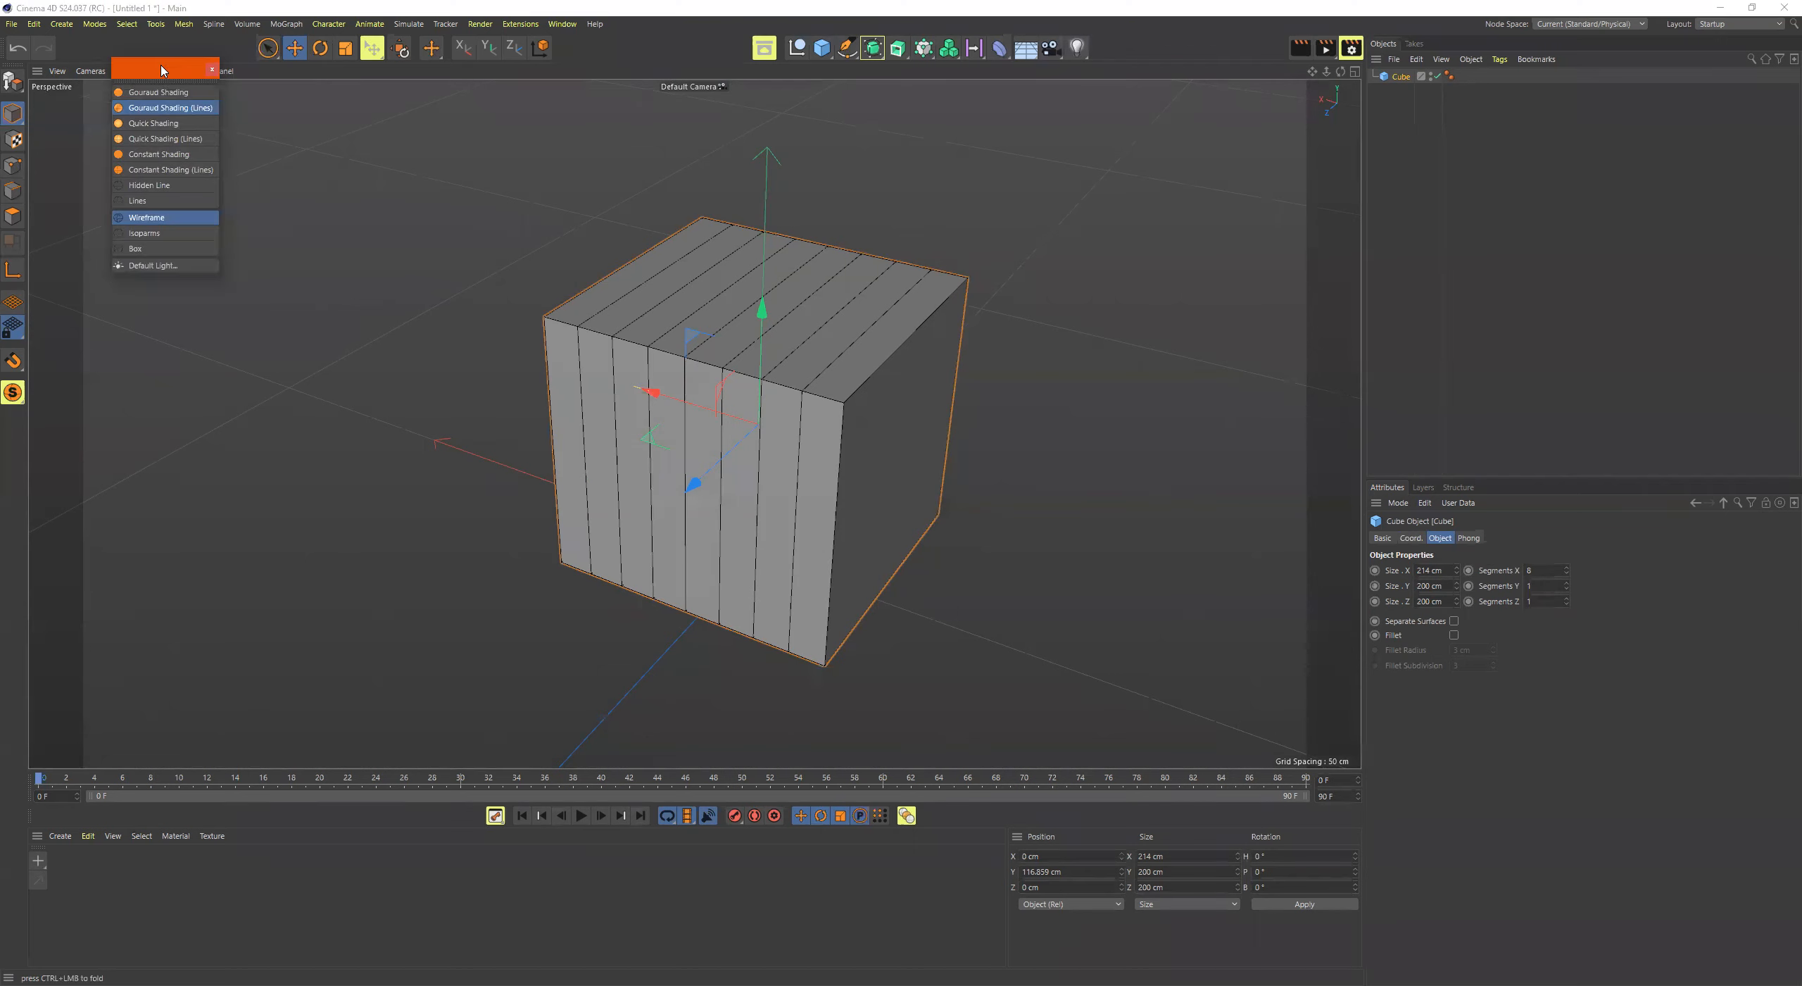
{"action": "left_click_drag", "start_coordinate": [184, 70], "coordinate": [210, 82]}
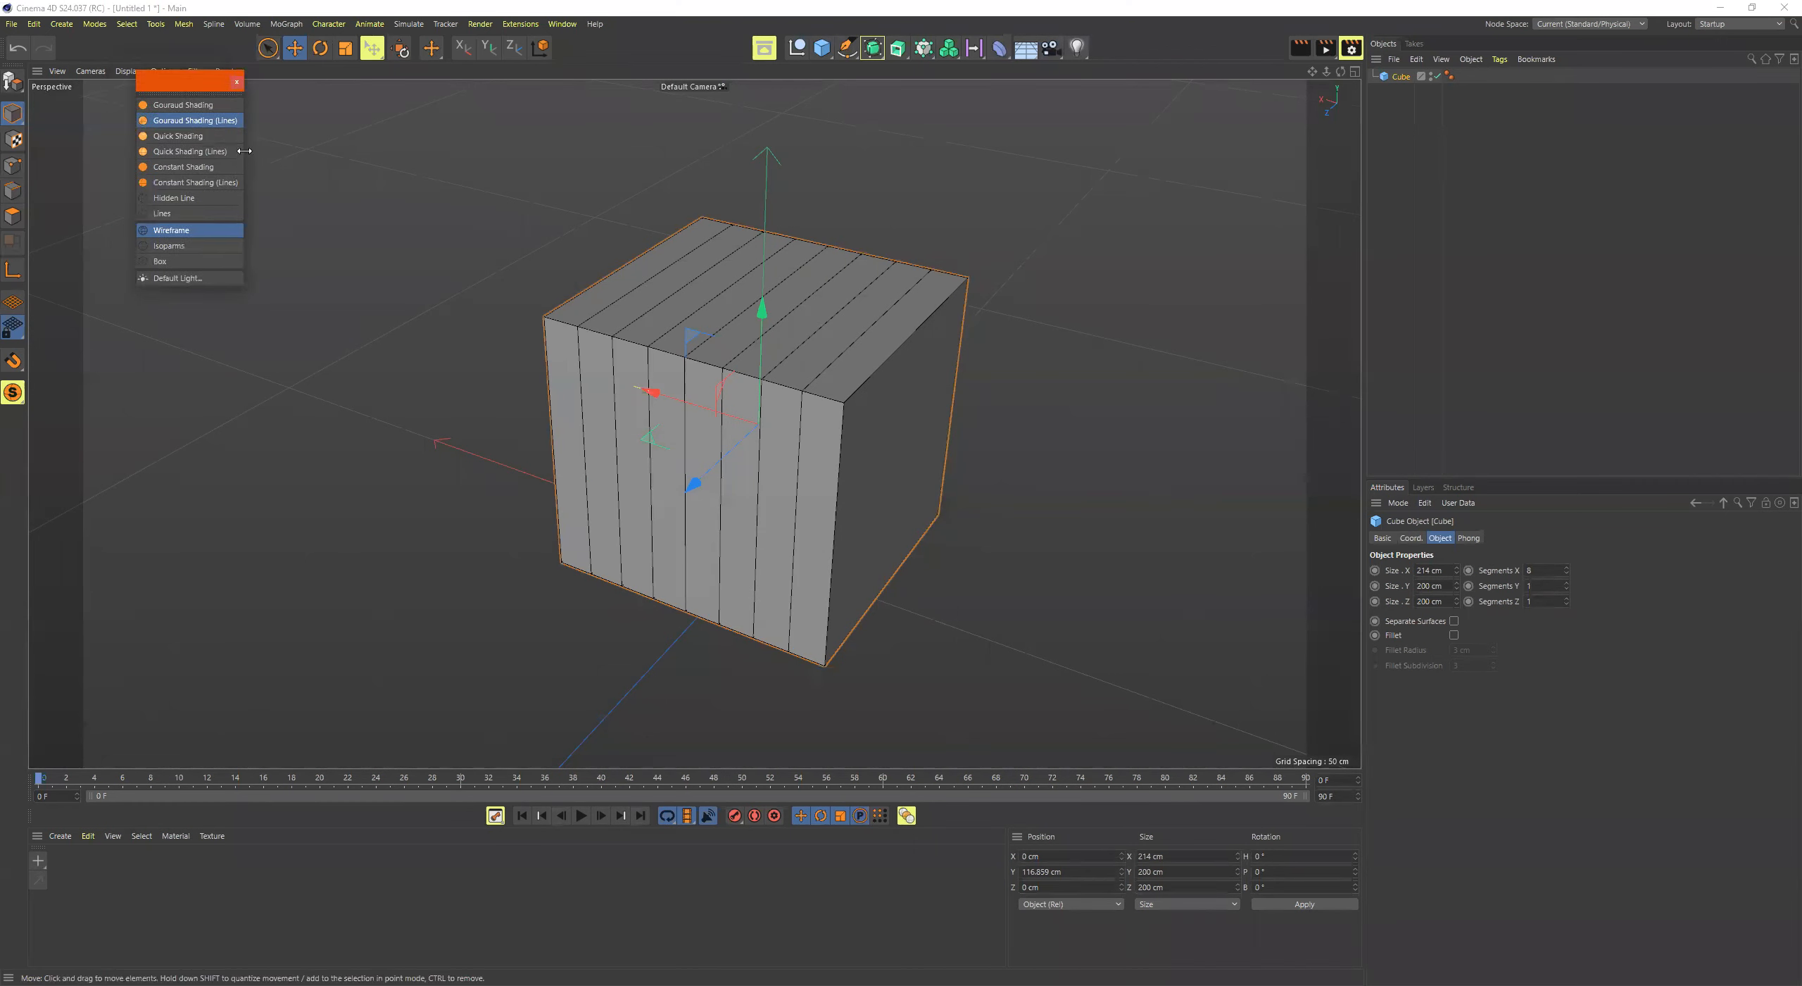
{"action": "left_click_drag", "start_coordinate": [328, 160], "coordinate": [327, 159]}
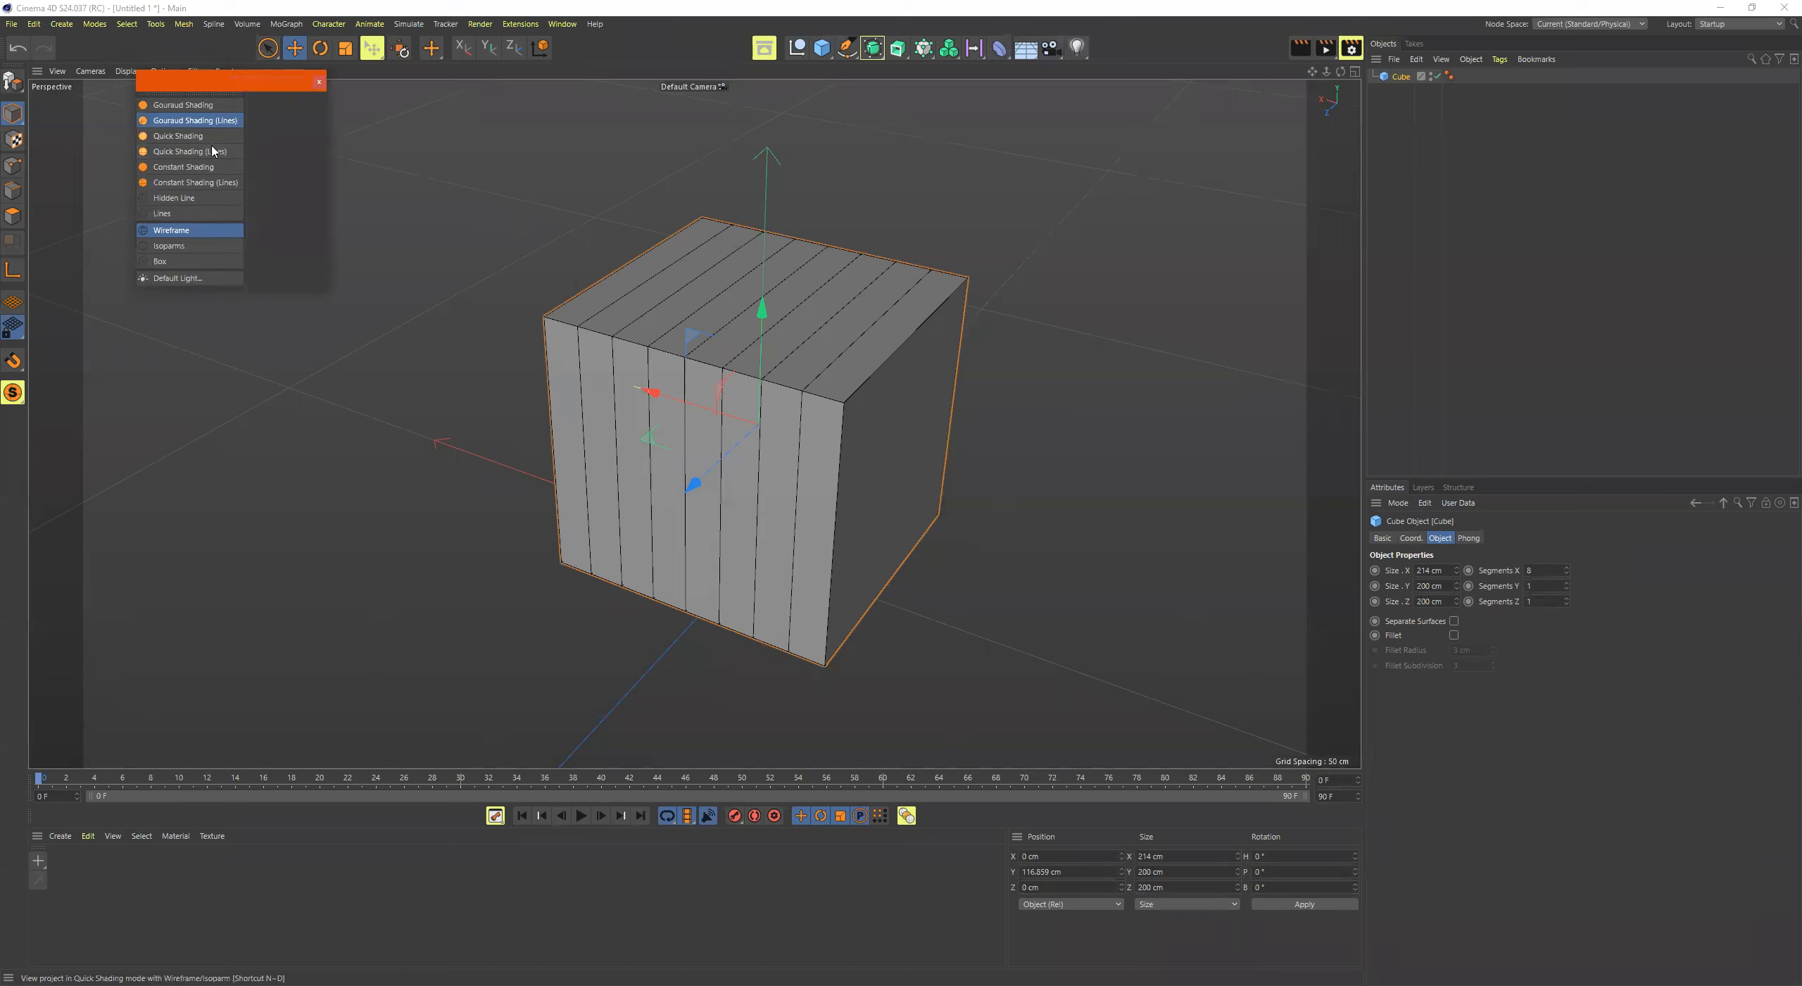
{"action": "left_click", "coordinate": [132, 74]}
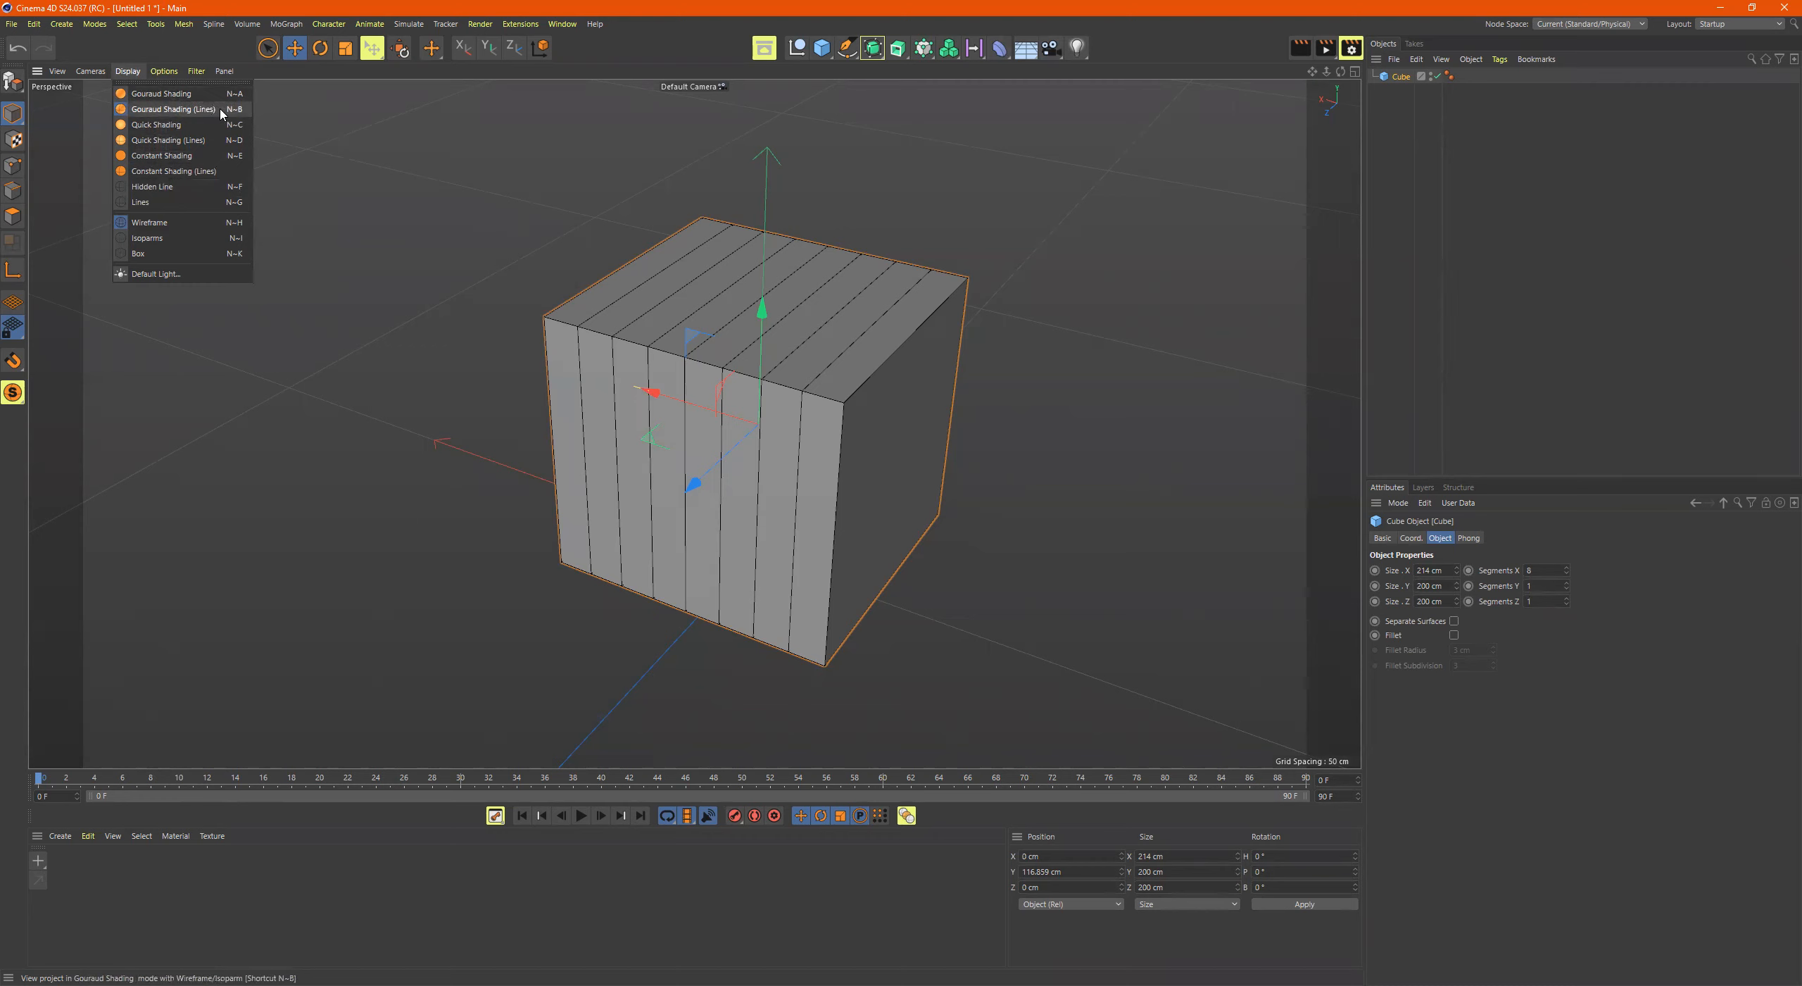
{"action": "left_click", "coordinate": [951, 420]}
Step: Set the cube's segments to 3 in X and 3 in Y
{"action": "left_click_drag", "start_coordinate": [893, 394], "coordinate": [850, 367], "text": "alt"}
{"action": "scroll", "coordinate": [873, 366], "scroll_direction": "up", "scroll_amount": 3}
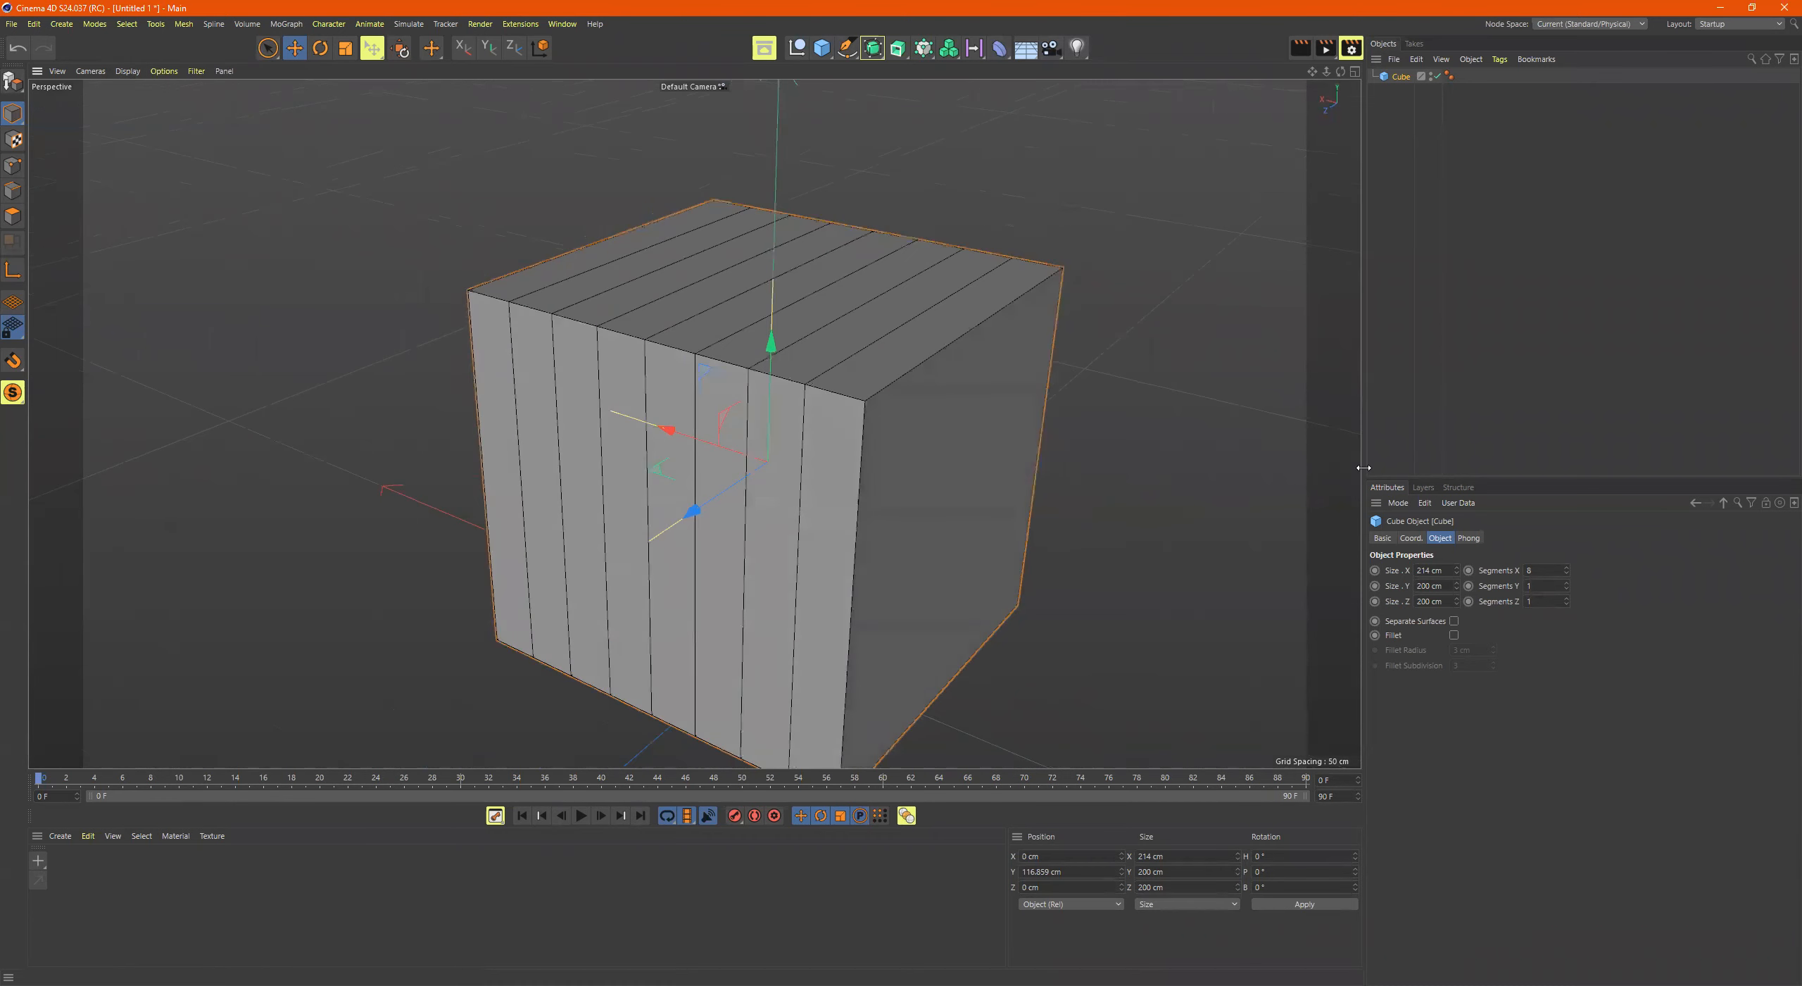
{"action": "left_click_drag", "start_coordinate": [1566, 571], "coordinate": [1567, 591]}
{"action": "left_click", "coordinate": [1568, 583]}
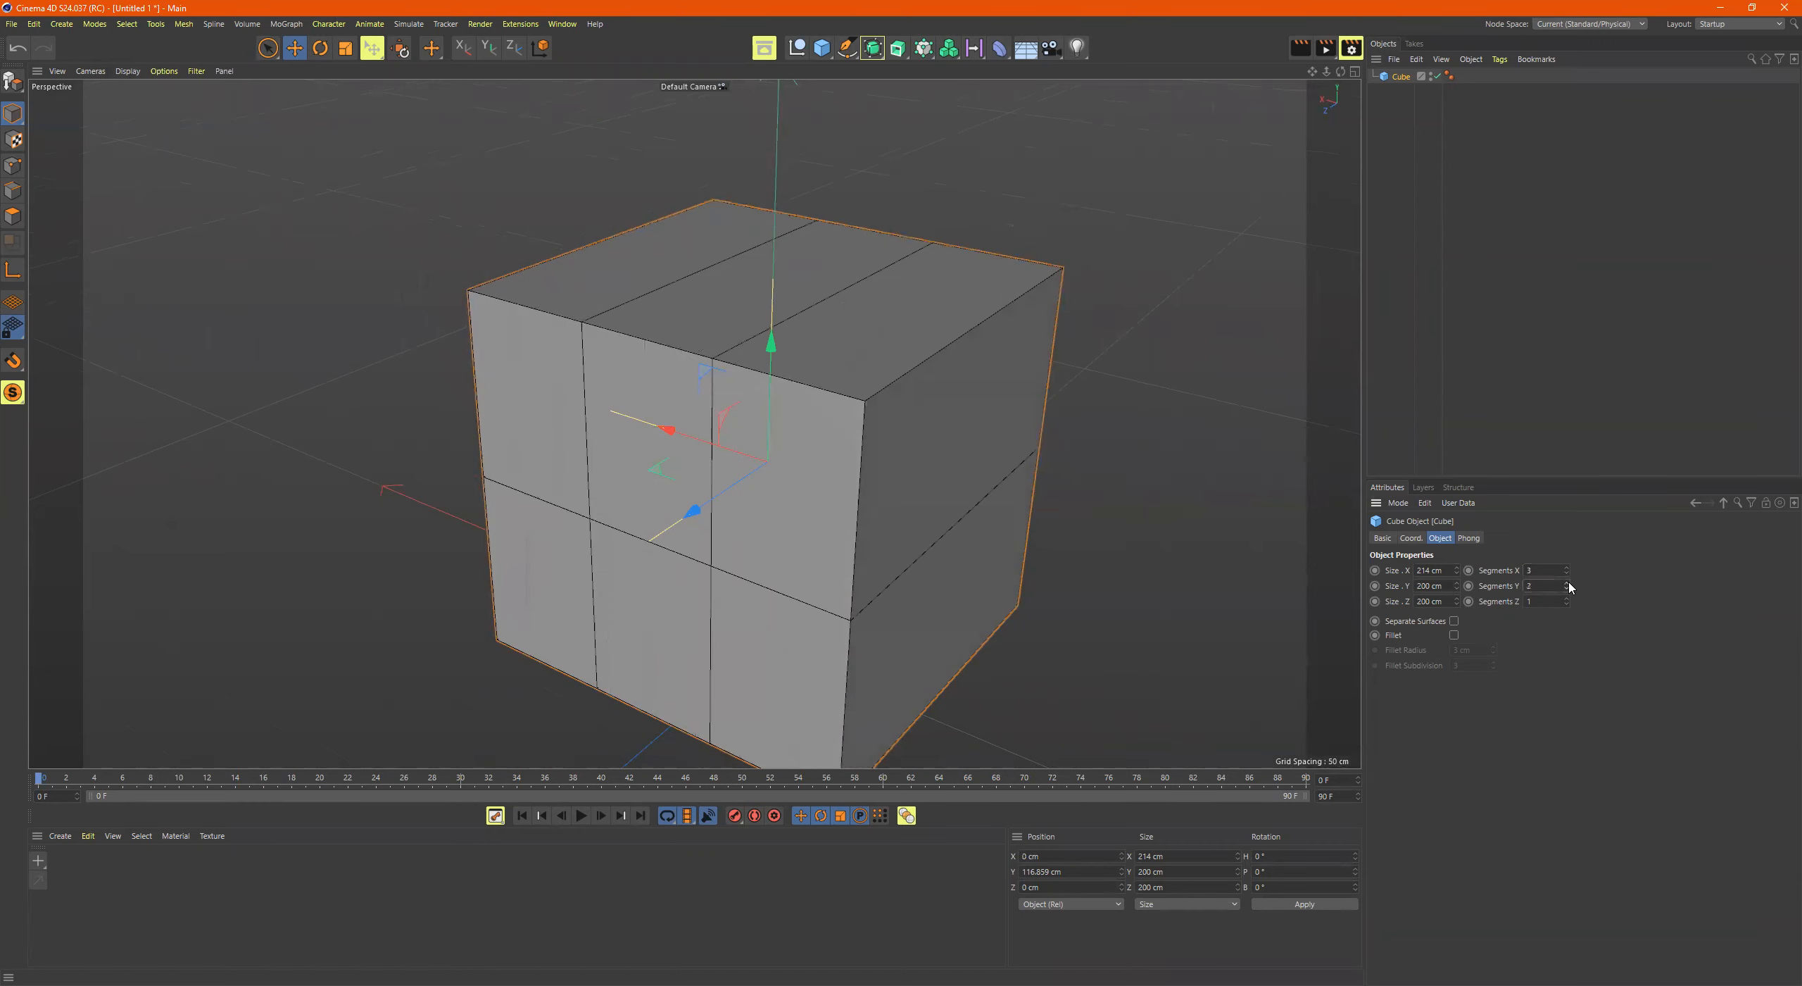
{"action": "left_click", "coordinate": [1568, 583]}
{"action": "mouse_move", "coordinate": [962, 535]}
{"action": "left_mouse_down", "text": "alt"}
{"action": "mouse_move", "coordinate": [918, 523]}
{"action": "mouse_move", "coordinate": [962, 535]}
{"action": "left_mouse_up", "text": "alt"}
Step: Try the Separate Surfaces option on the cube and switch it off again
{"action": "left_click", "coordinate": [1455, 622]}
{"action": "scroll", "coordinate": [1066, 402], "scroll_direction": "up", "scroll_amount": 6}
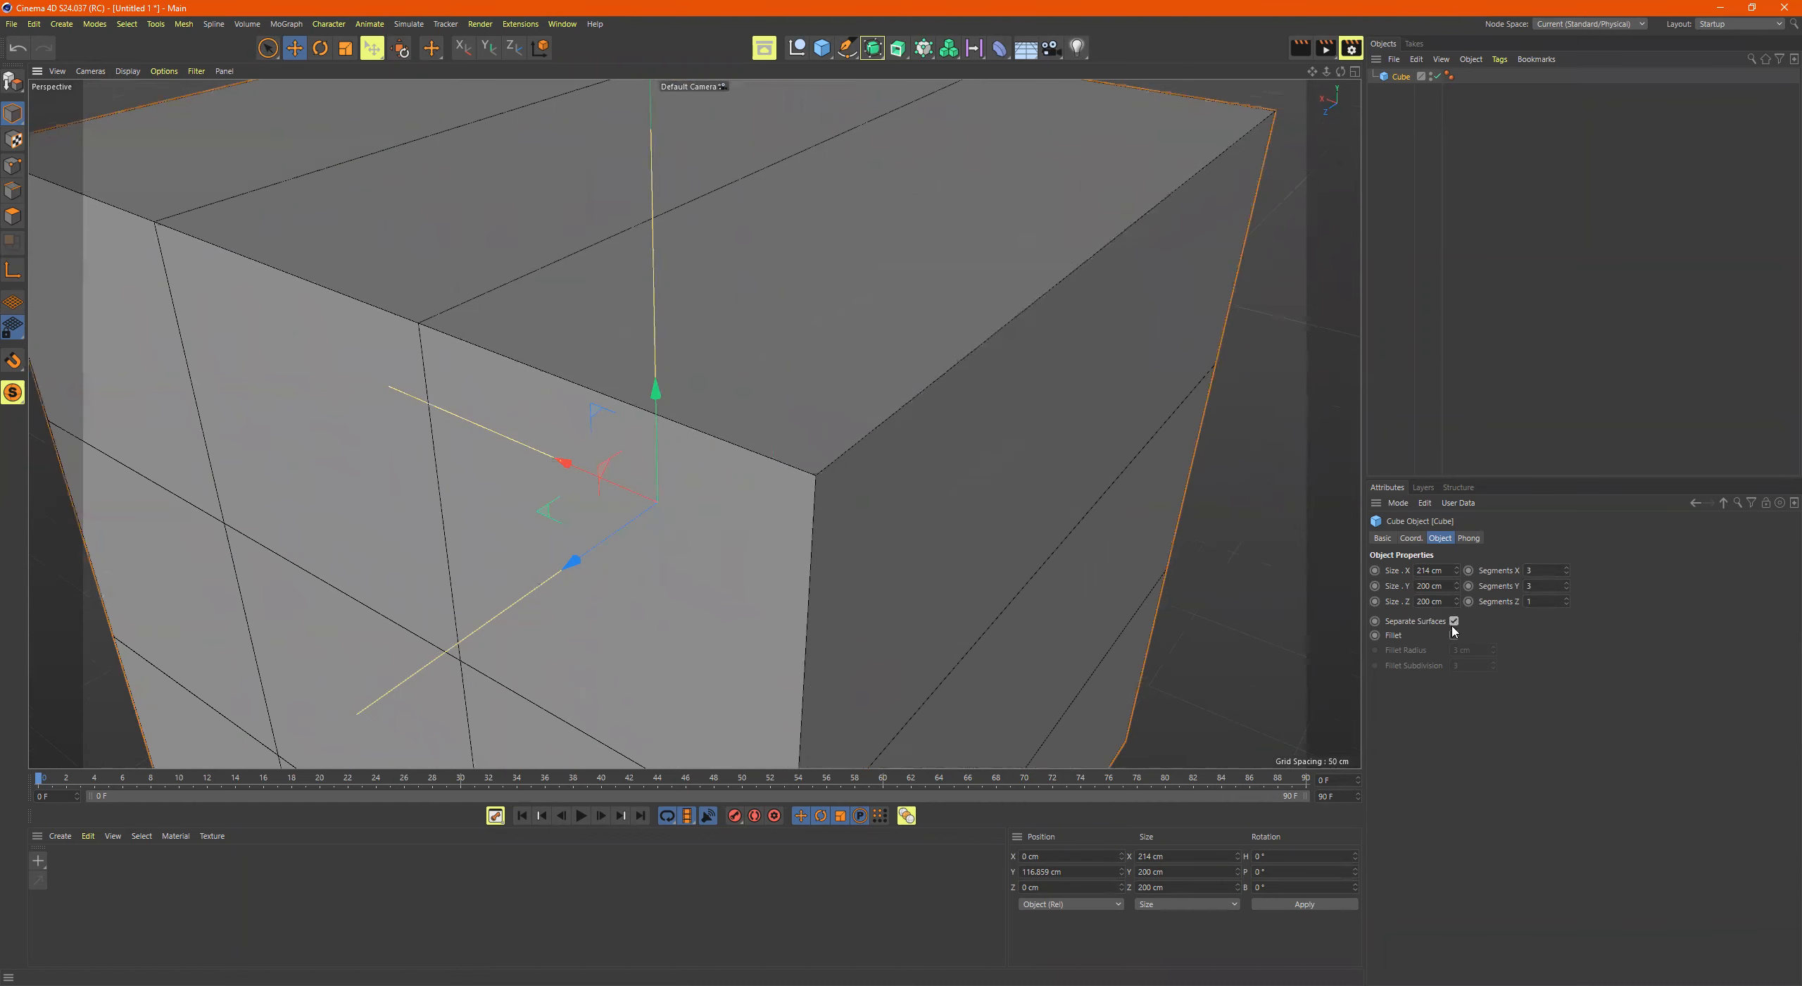
{"action": "left_click", "coordinate": [1455, 623]}
Step: Enable the cube's Fillet option and examine one of its rounded corners up close
{"action": "left_click", "coordinate": [1455, 635]}
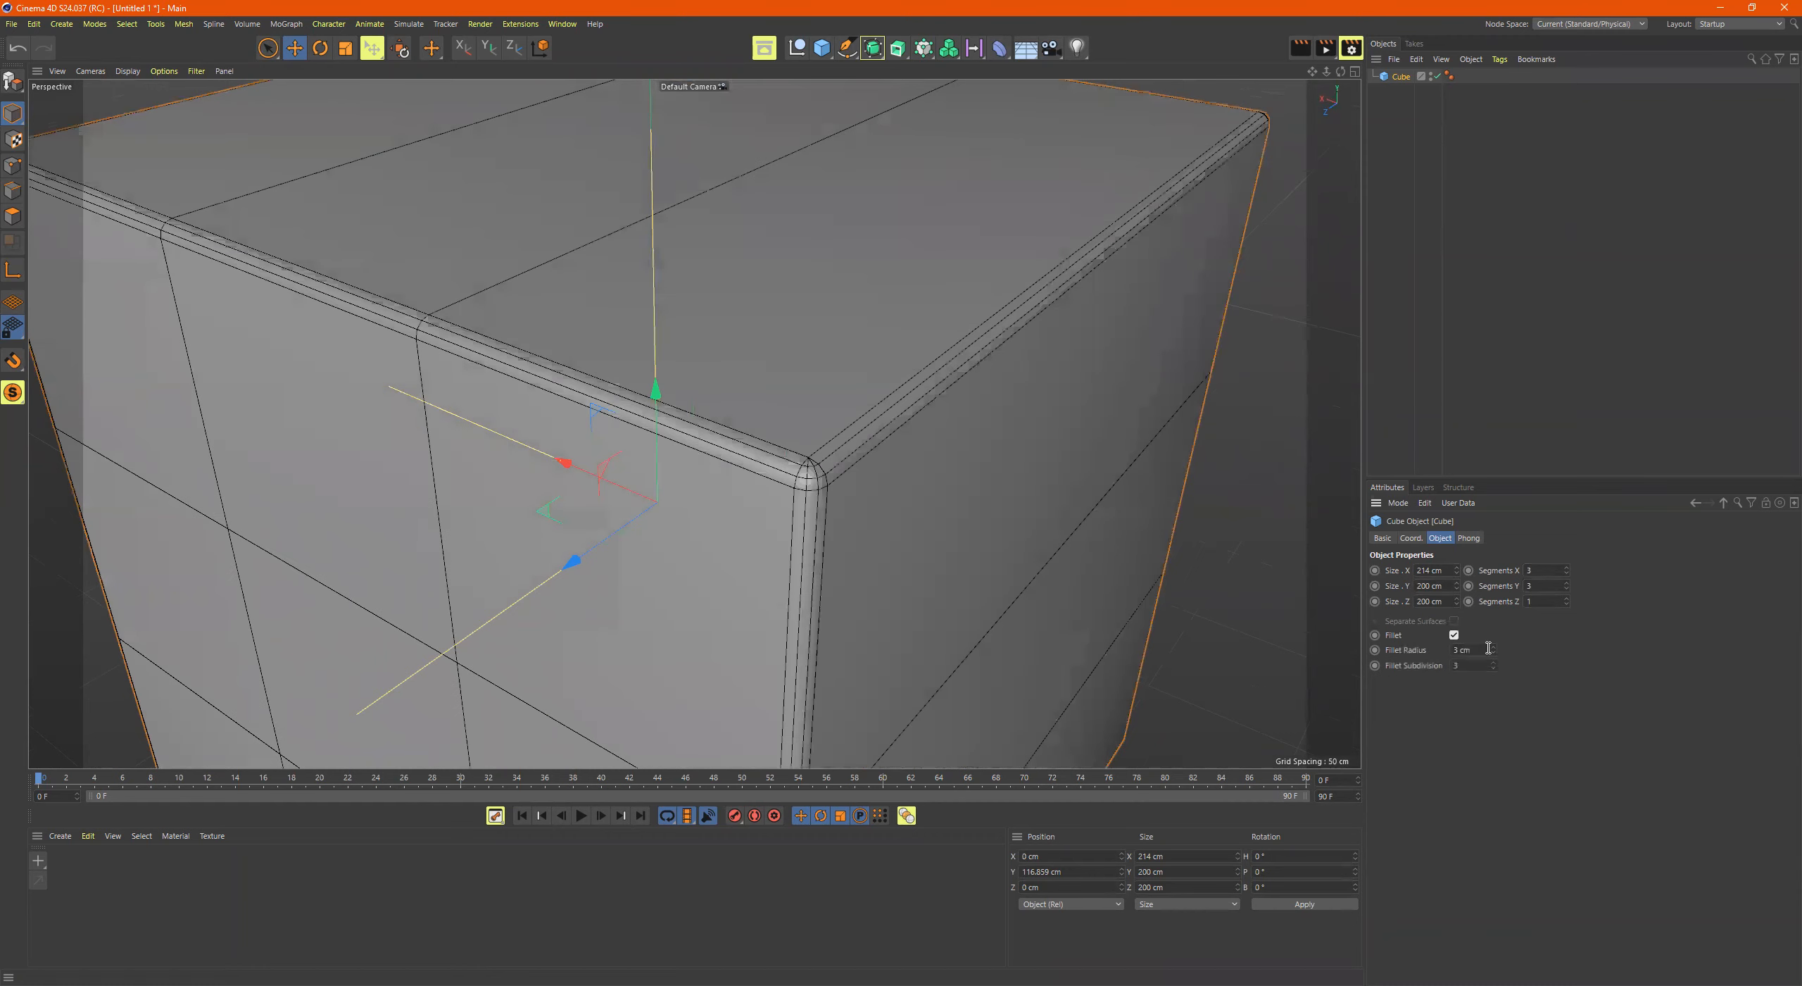
{"action": "scroll", "coordinate": [916, 468], "scroll_direction": "down", "scroll_amount": 5}
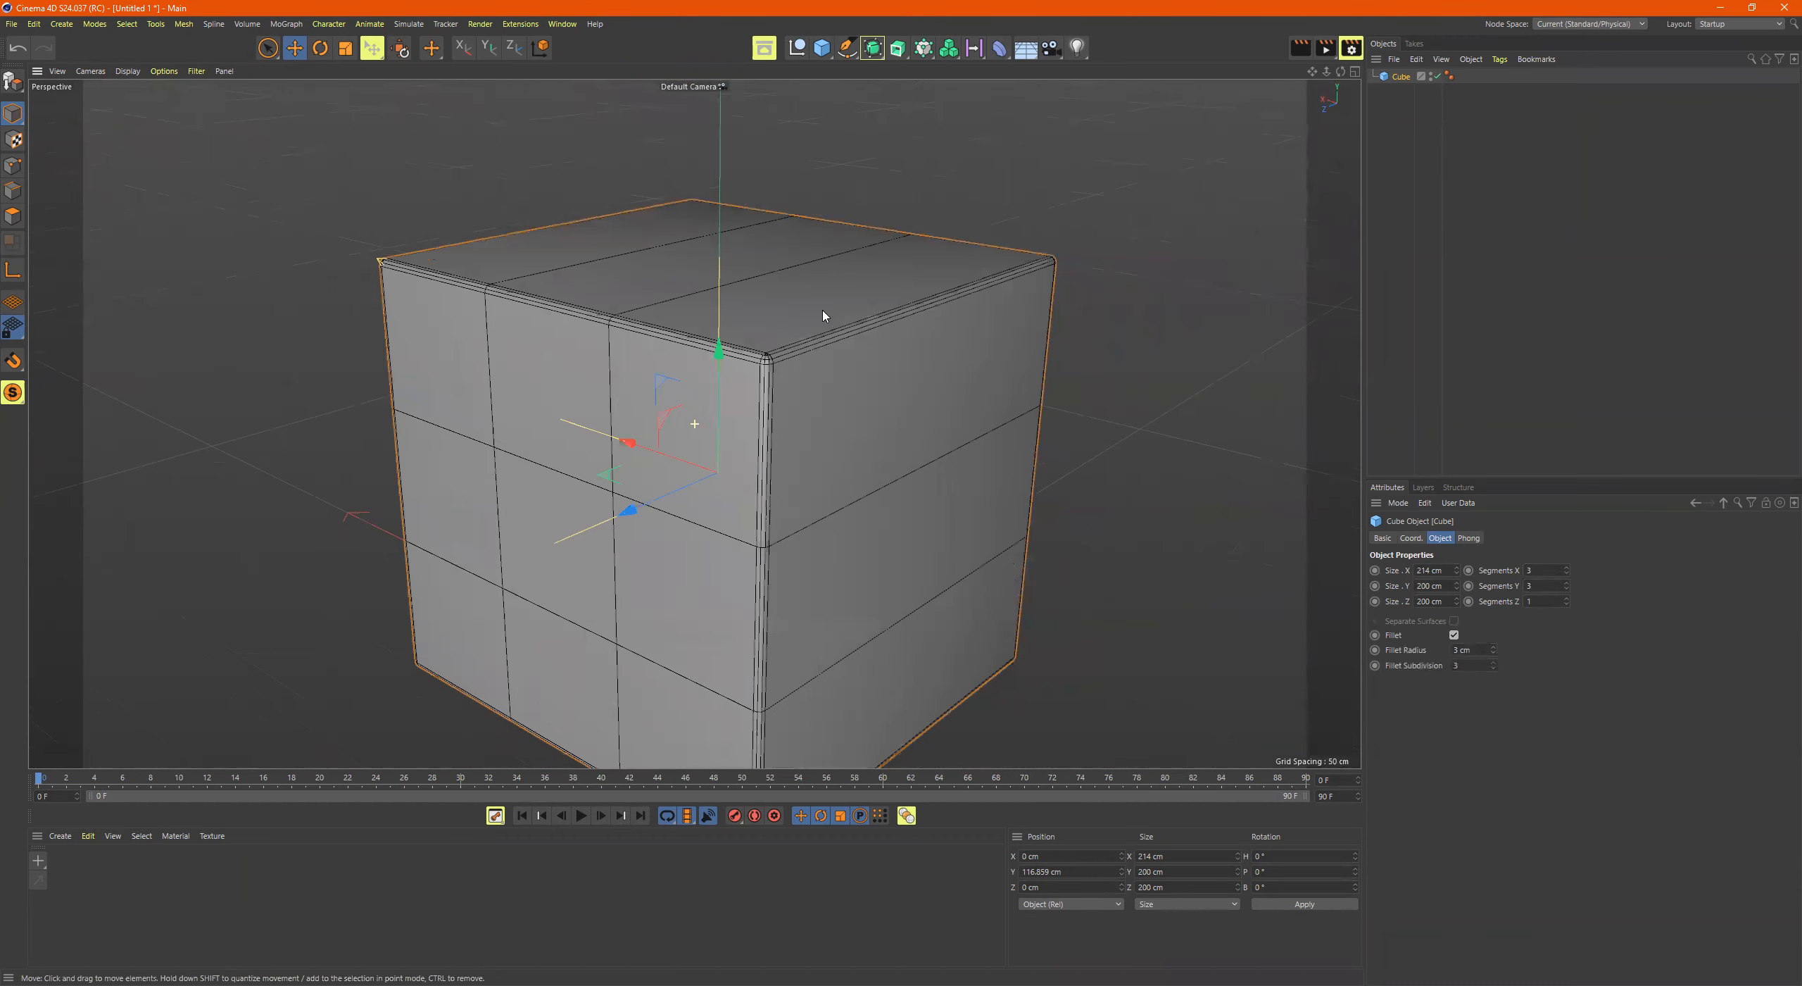
{"action": "left_click_drag", "start_coordinate": [844, 349], "coordinate": [950, 359], "text": "alt"}
{"action": "middle_click_drag", "start_coordinate": [577, 388], "coordinate": [861, 371], "text": "alt"}
{"action": "left_click_drag", "start_coordinate": [737, 399], "coordinate": [847, 361], "text": "alt"}
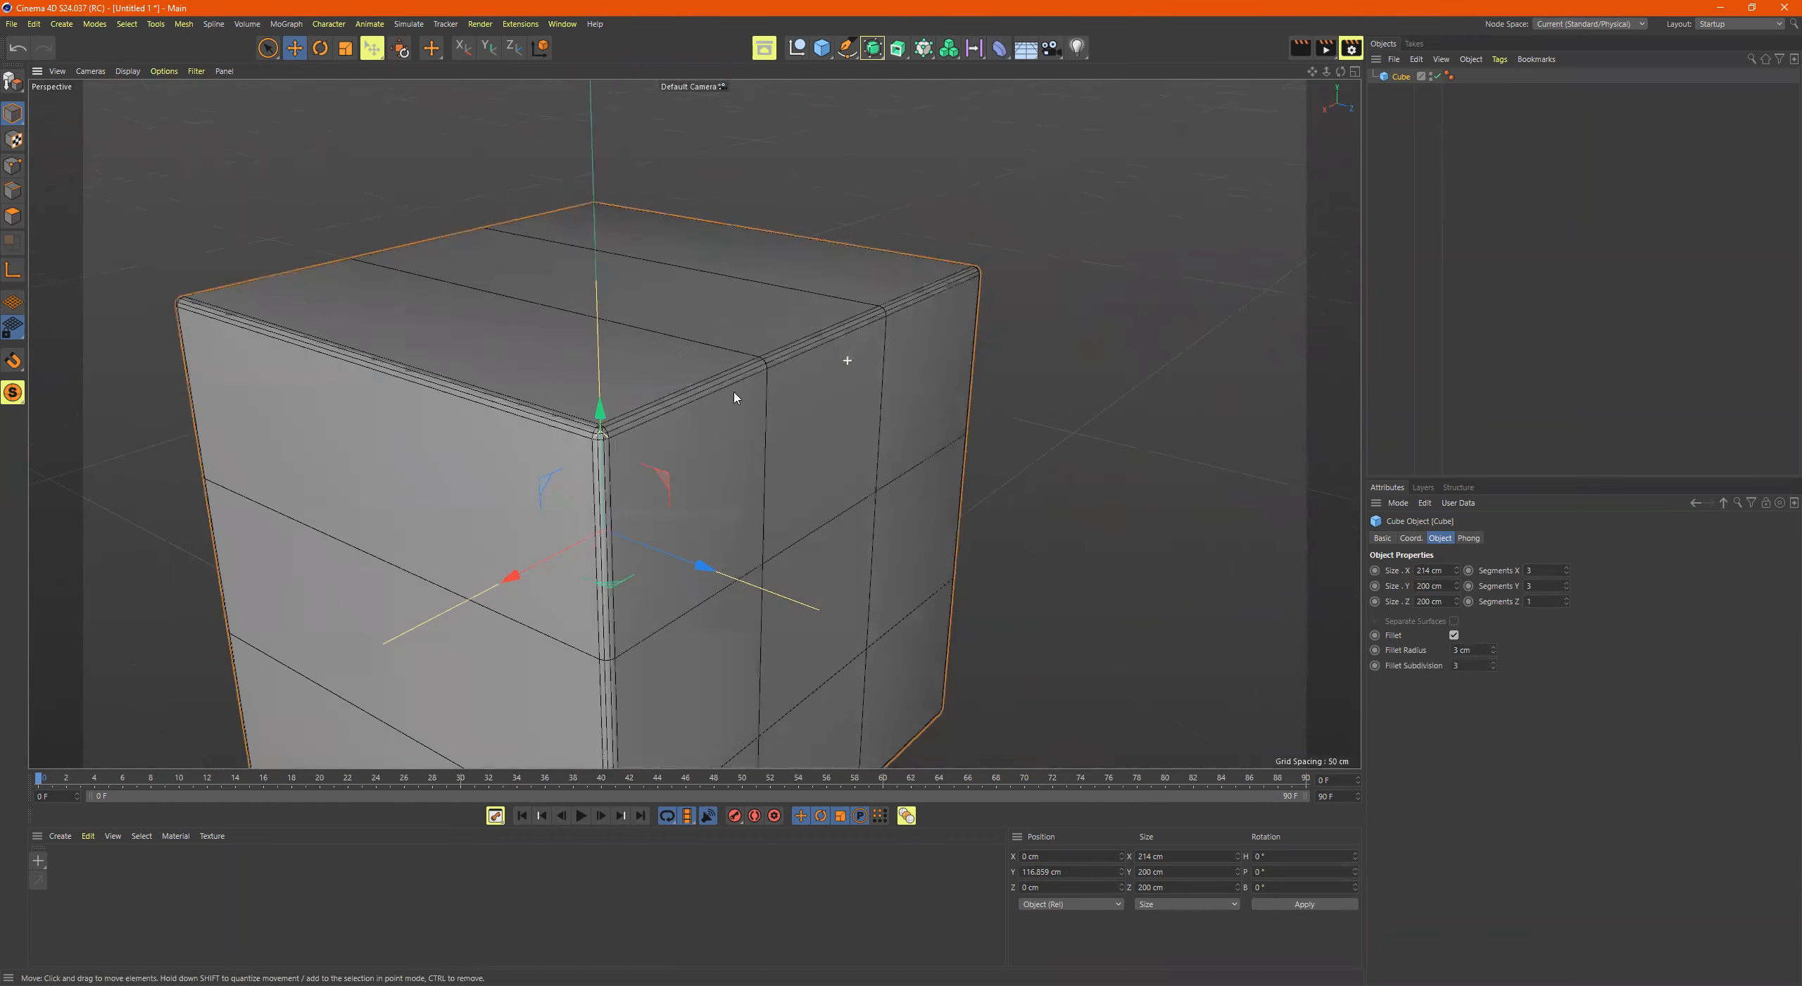
{"action": "right_click_drag", "start_coordinate": [665, 418], "coordinate": [800, 421], "text": "alt"}
{"action": "left_click_drag", "start_coordinate": [797, 420], "coordinate": [737, 402], "text": "alt"}
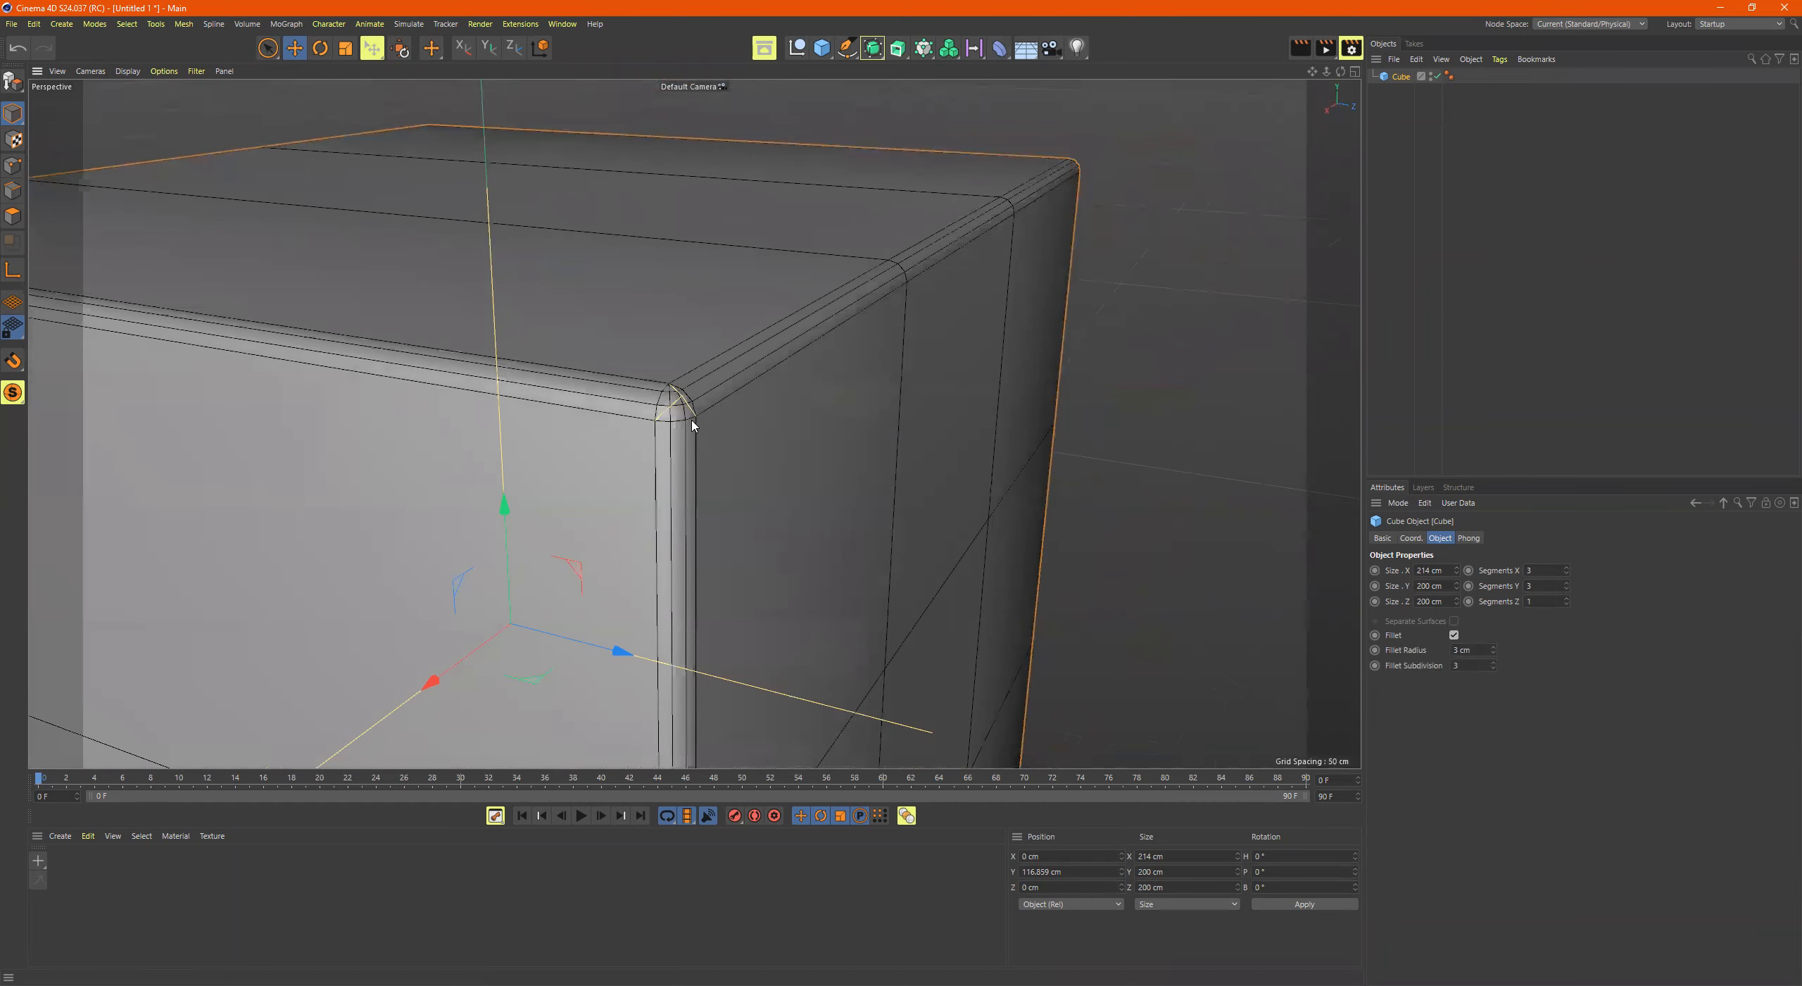
{"action": "scroll", "coordinate": [693, 418], "scroll_direction": "up", "scroll_amount": 4}
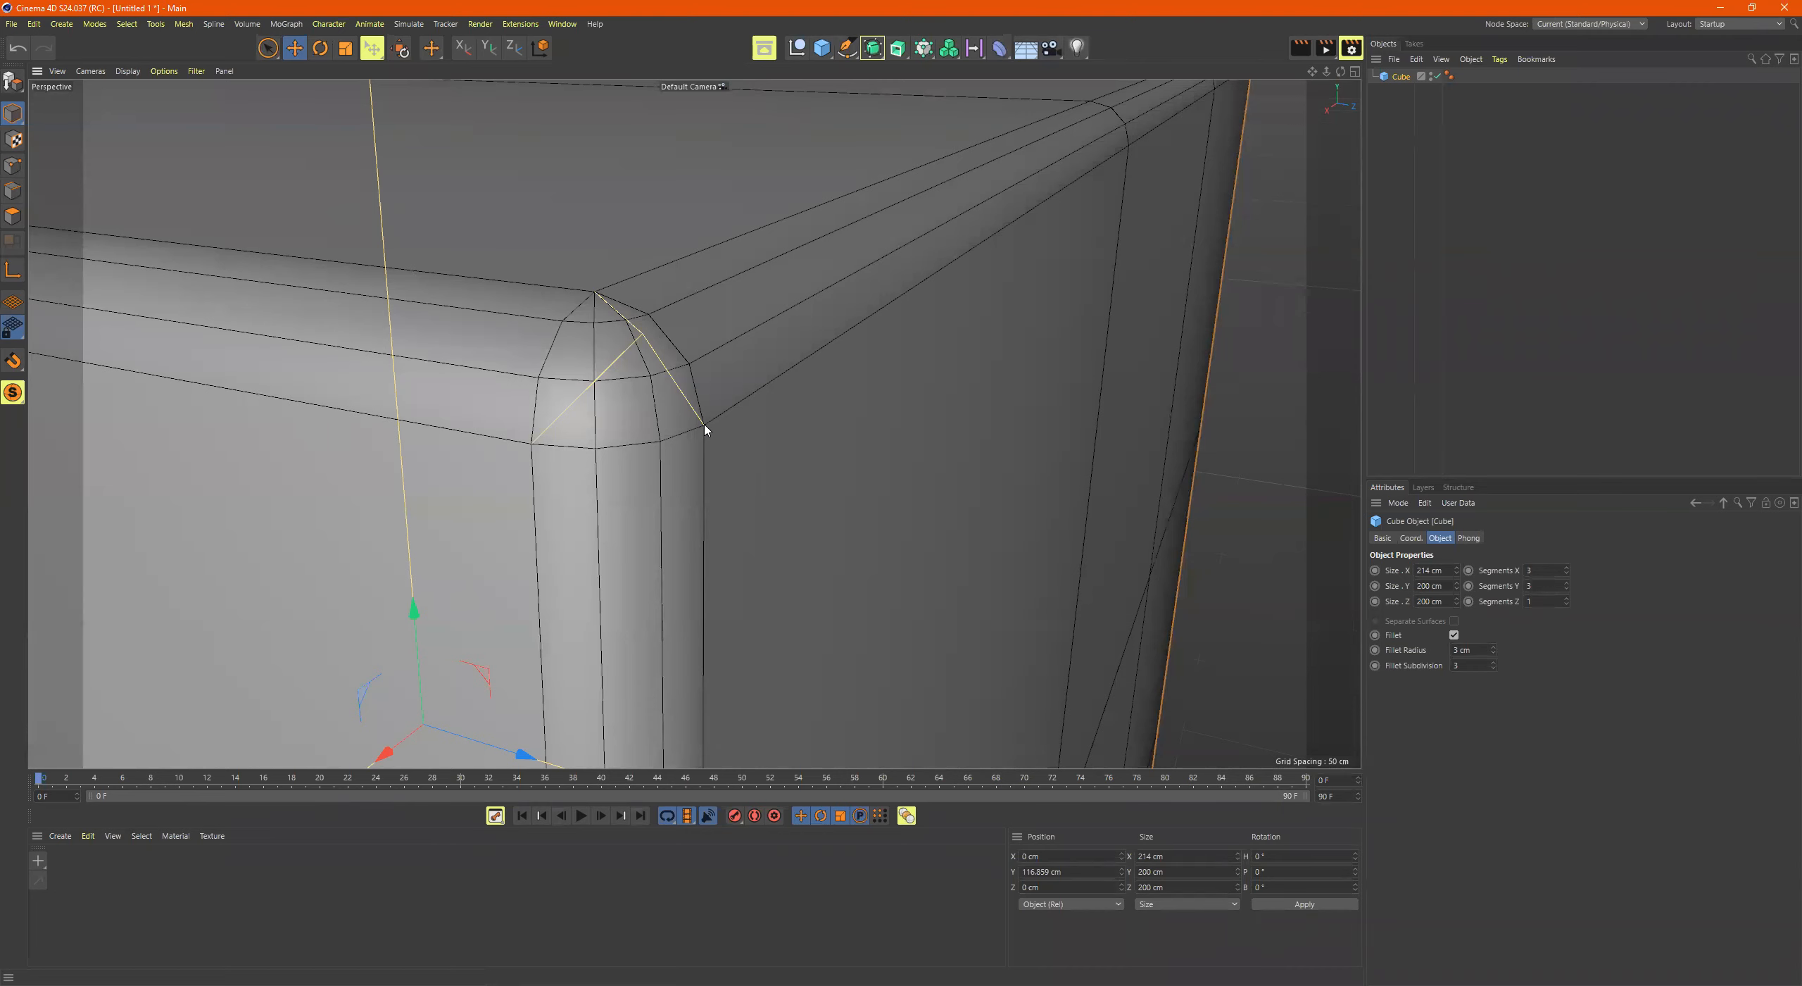
Step: Adjust the cube's fillet radius interactively at the corner to about 7.77 cm
{"action": "mouse_move", "coordinate": [706, 428]}
{"action": "left_mouse_down"}
{"action": "mouse_move", "coordinate": [684, 474]}
{"action": "mouse_move", "coordinate": [700, 394]}
{"action": "mouse_move", "coordinate": [668, 343]}
{"action": "mouse_move", "coordinate": [692, 503]}
{"action": "mouse_move", "coordinate": [753, 446]}
{"action": "mouse_move", "coordinate": [765, 306]}
{"action": "mouse_move", "coordinate": [720, 499]}
{"action": "mouse_move", "coordinate": [765, 274]}
{"action": "mouse_move", "coordinate": [732, 503]}
{"action": "mouse_move", "coordinate": [777, 337]}
{"action": "mouse_move", "coordinate": [724, 430]}
{"action": "mouse_move", "coordinate": [724, 402]}
{"action": "left_mouse_up"}
{"action": "scroll", "coordinate": [880, 395], "scroll_direction": "down", "scroll_amount": 10}
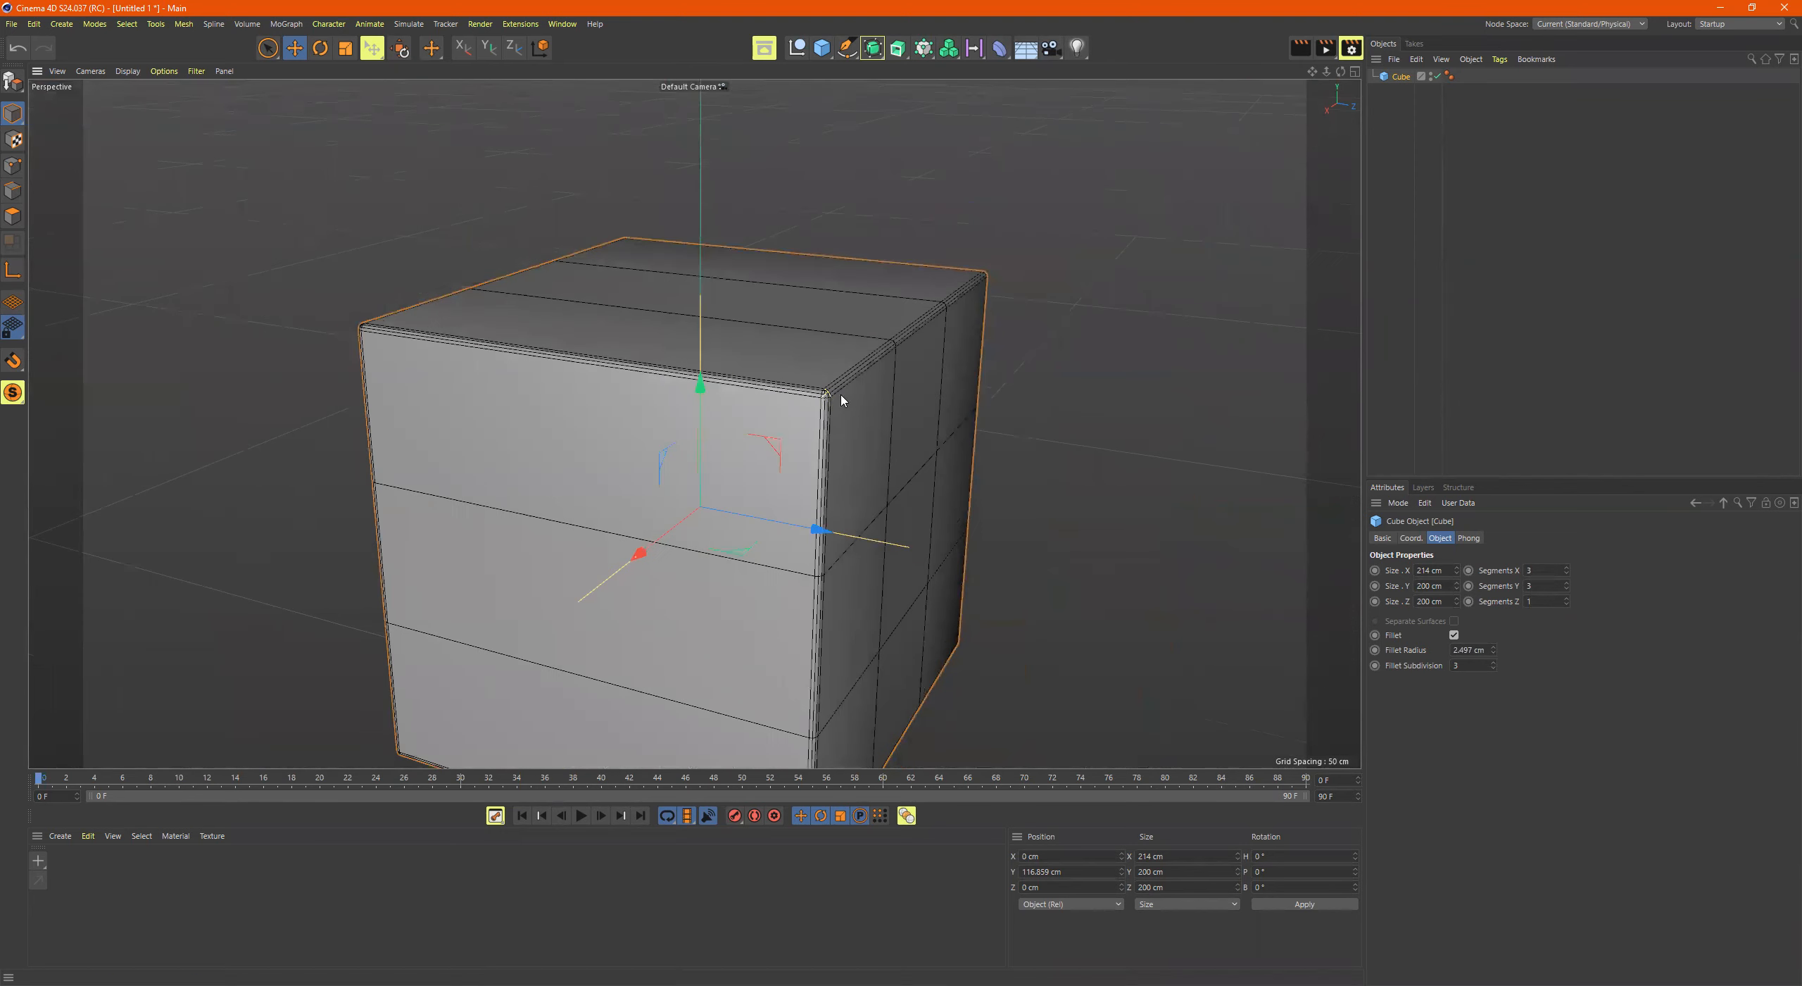
{"action": "scroll", "coordinate": [852, 401], "scroll_direction": "up", "scroll_amount": 8}
{"action": "mouse_move", "coordinate": [847, 401]}
{"action": "left_mouse_down"}
{"action": "mouse_move", "coordinate": [849, 467]}
{"action": "mouse_move", "coordinate": [825, 411]}
{"action": "mouse_move", "coordinate": [833, 486]}
{"action": "mouse_move", "coordinate": [841, 406]}
{"action": "mouse_move", "coordinate": [837, 443]}
{"action": "mouse_move", "coordinate": [868, 374]}
{"action": "left_mouse_up"}
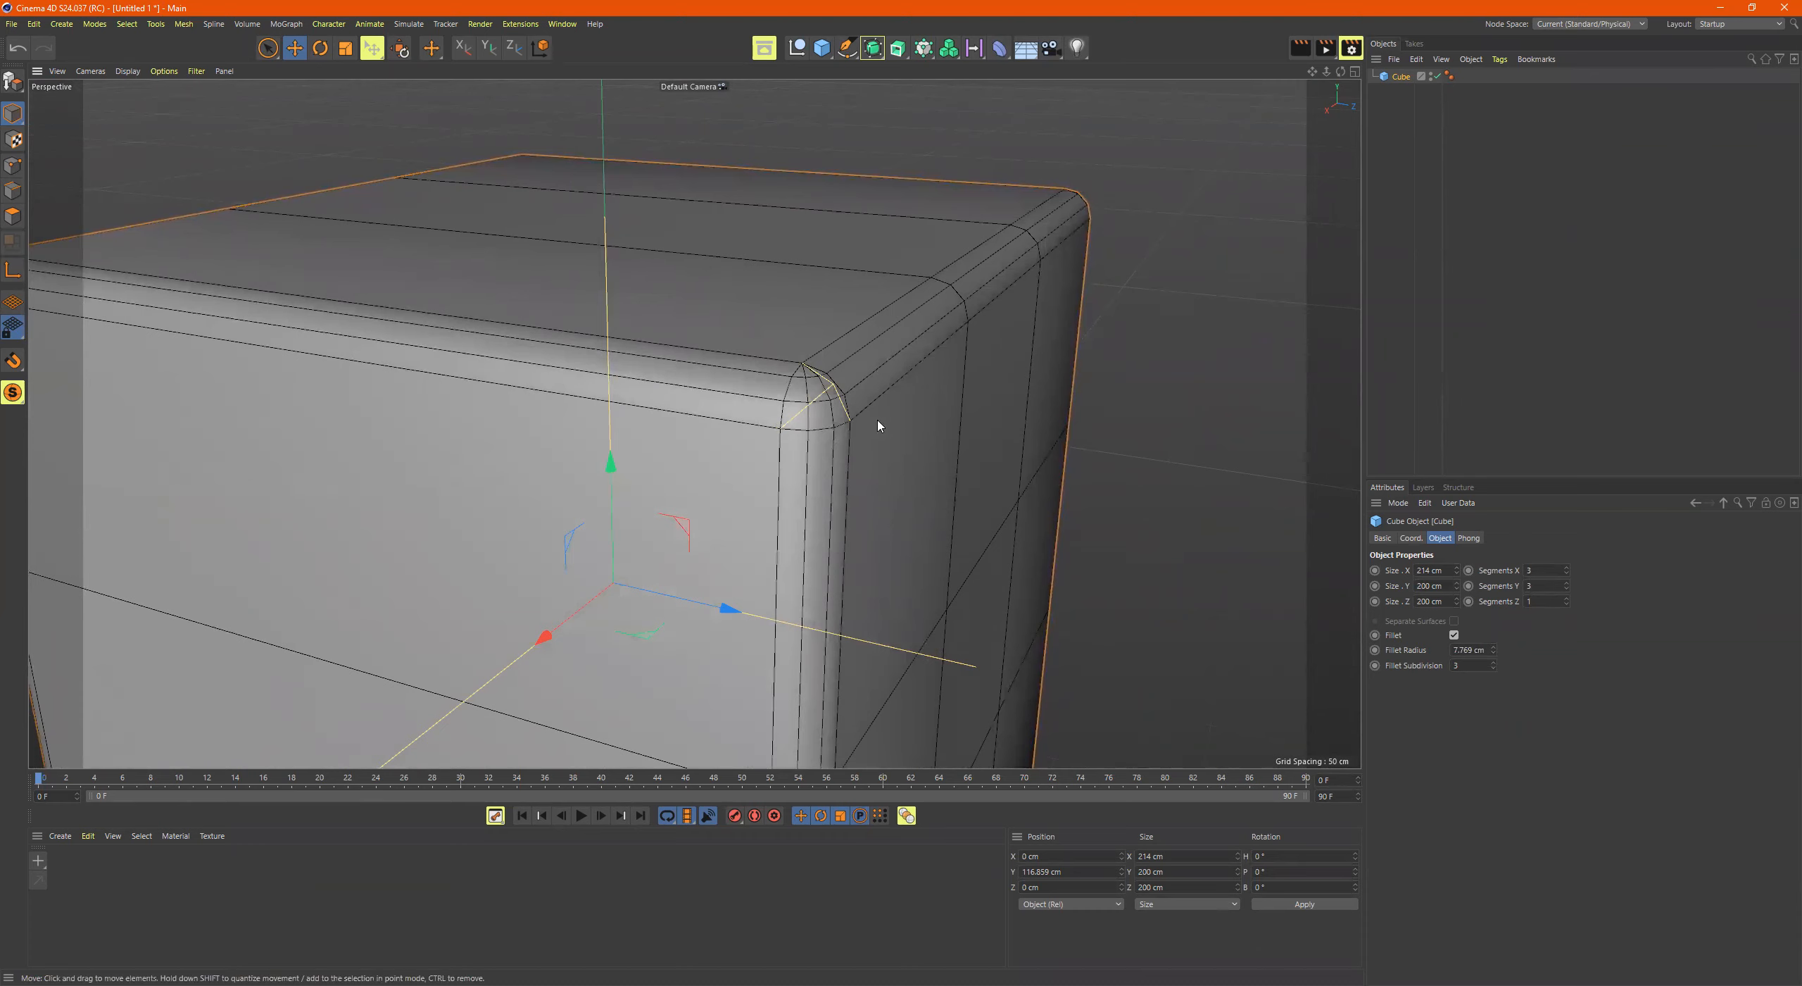
Step: Disable the Fillet option to give the cube sharp edges again
{"action": "scroll", "coordinate": [873, 414], "scroll_direction": "down", "scroll_amount": 10}
{"action": "left_click_drag", "start_coordinate": [792, 446], "coordinate": [805, 455], "text": "alt"}
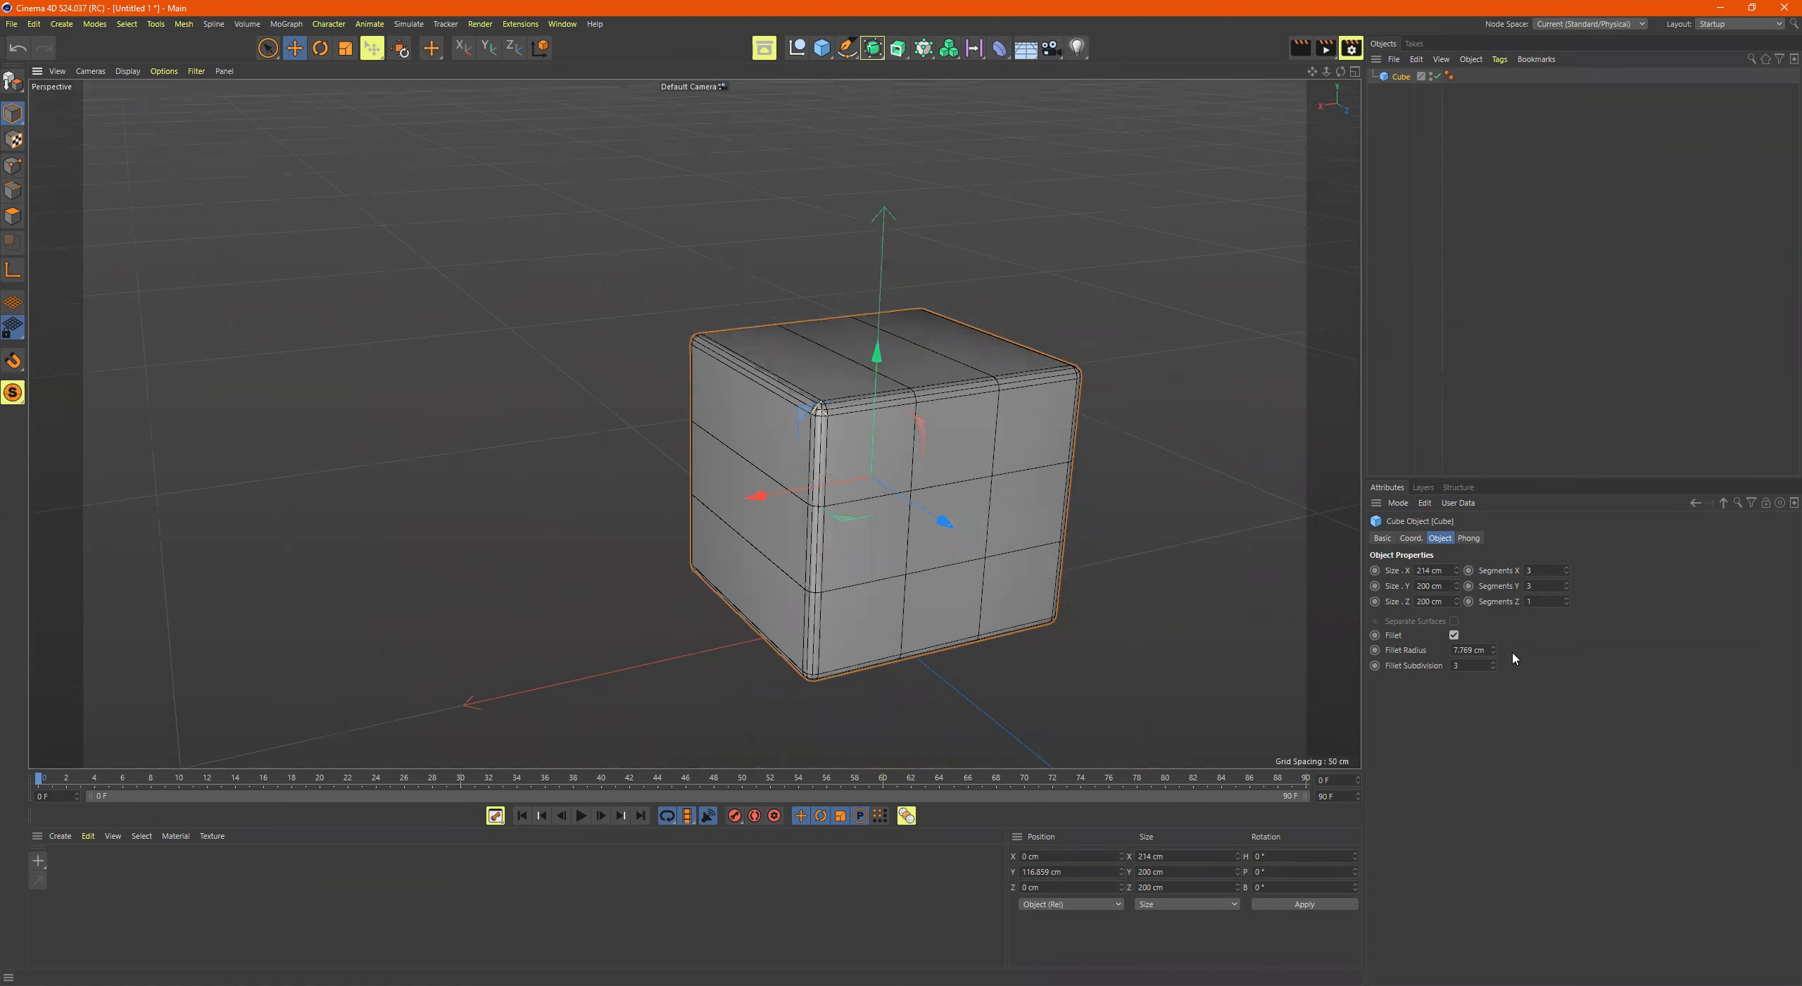
{"action": "left_click", "coordinate": [1455, 636]}
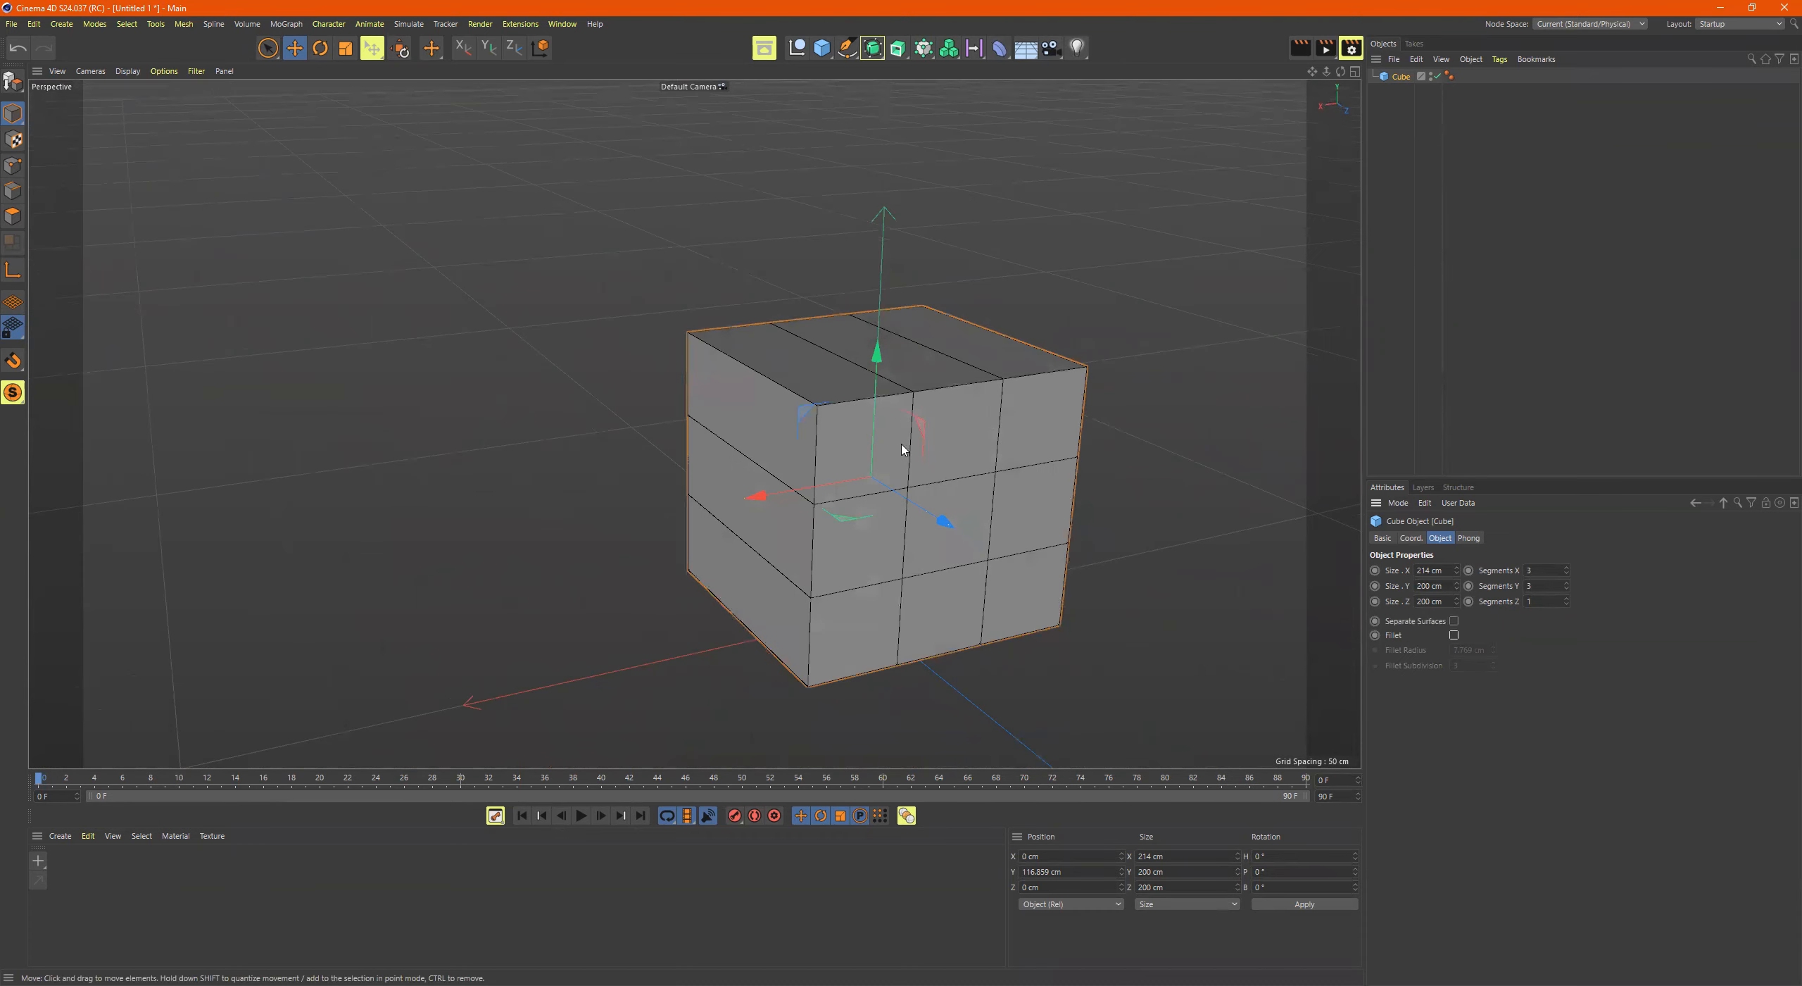
Step: Convert the parametric cube into an editable polygon object
{"action": "scroll", "coordinate": [915, 450], "scroll_direction": "up", "scroll_amount": 8}
{"action": "left_click_drag", "start_coordinate": [894, 433], "coordinate": [974, 418], "text": "alt"}
{"action": "right_click_drag", "start_coordinate": [974, 418], "coordinate": [760, 440], "text": "alt"}
{"action": "left_click_drag", "start_coordinate": [907, 457], "coordinate": [873, 443], "text": "alt"}
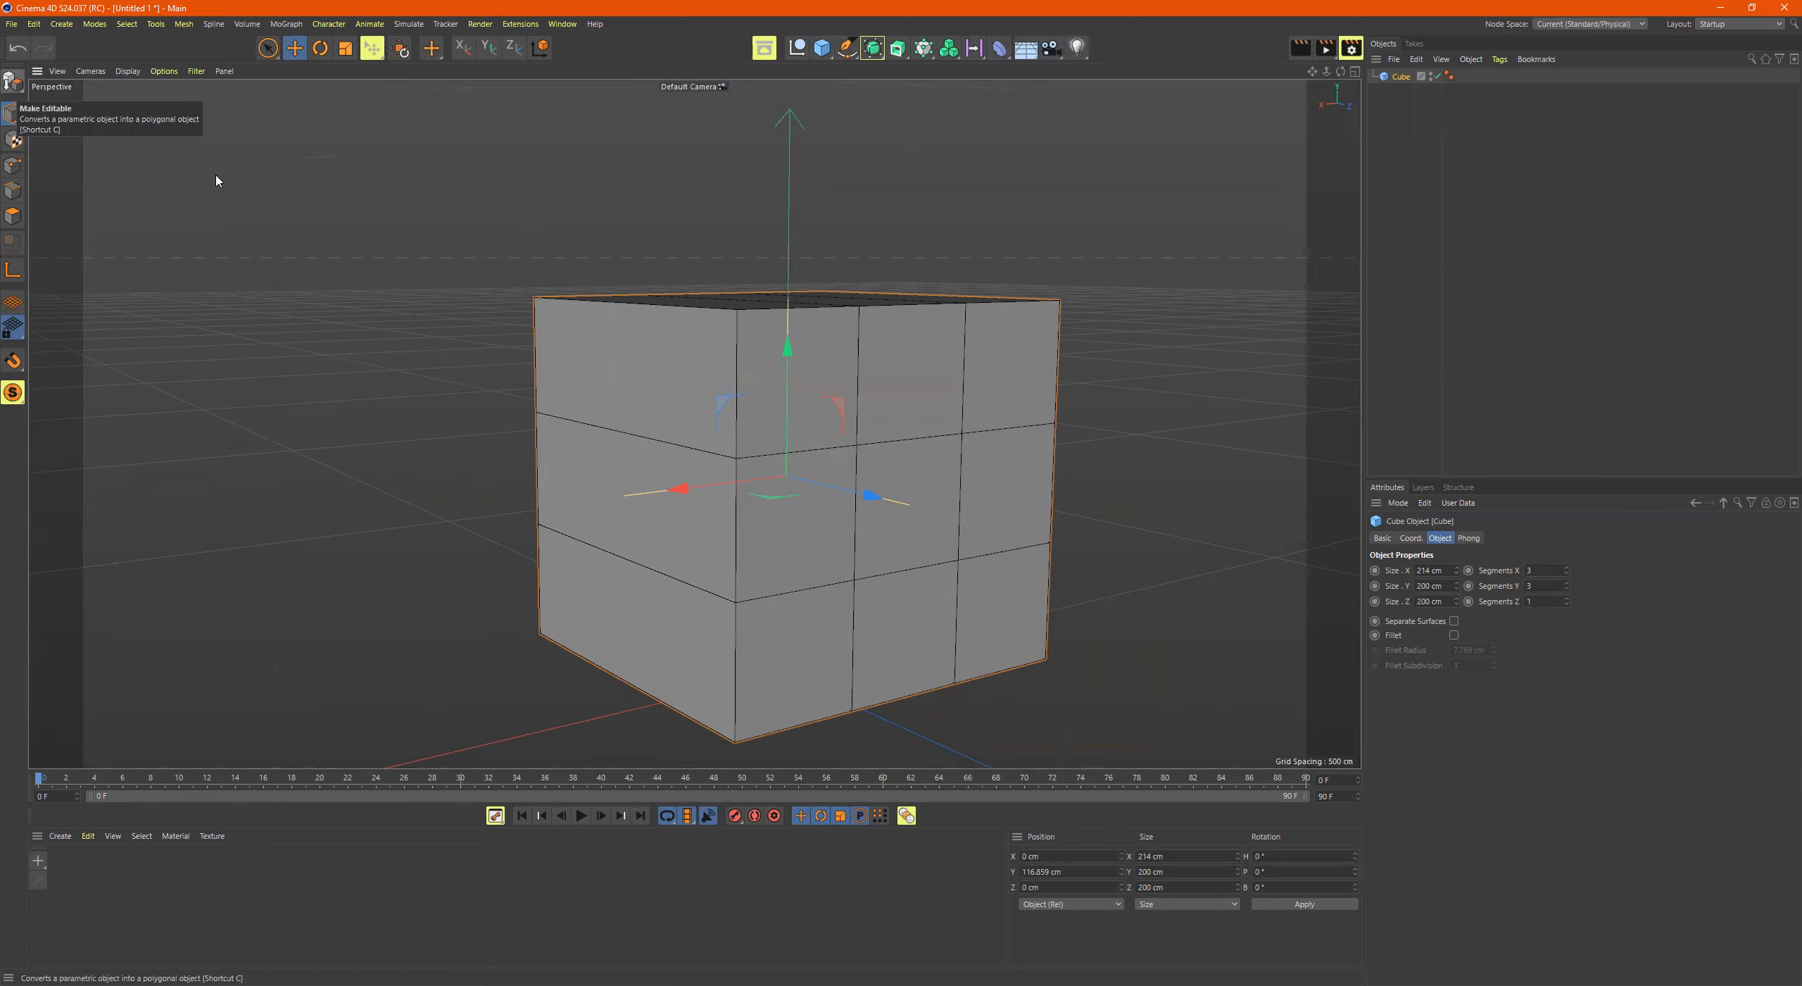
{"action": "left_click_drag", "start_coordinate": [613, 374], "coordinate": [598, 390], "text": "alt"}
{"action": "key", "text": "c"}
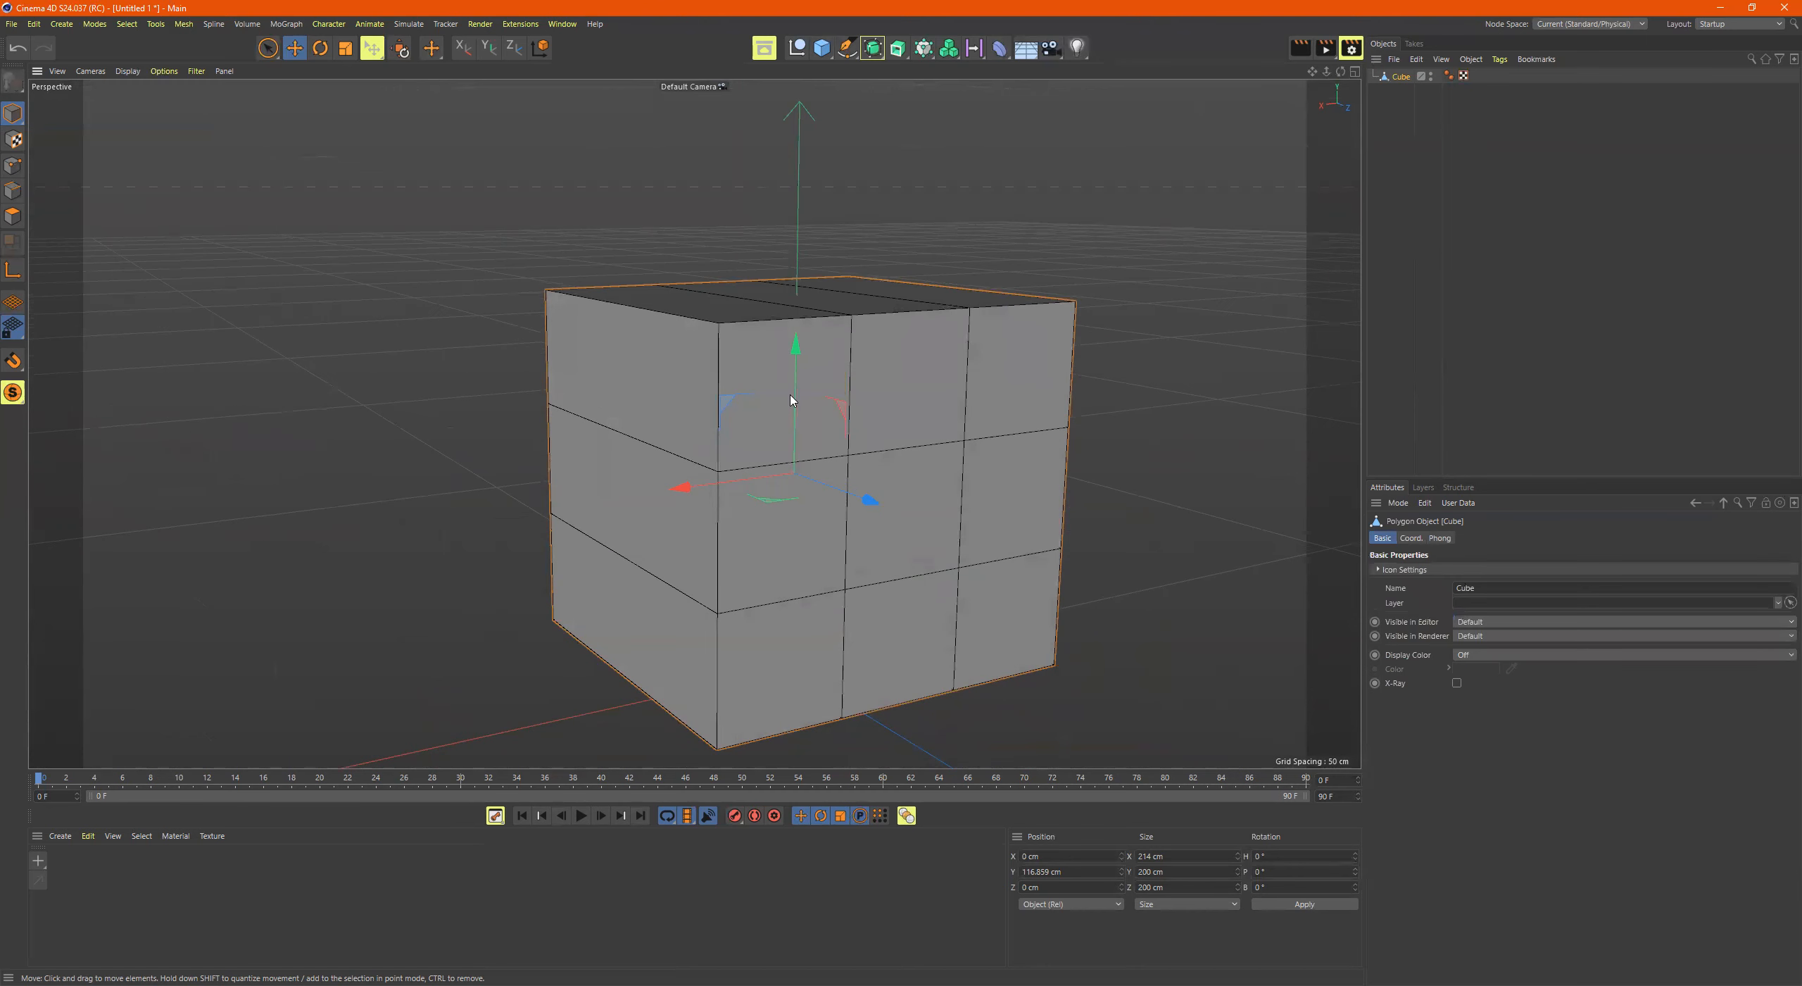
Step: Set the polygon cube's position to X 44 cm, Y 144.859 cm and Z 56 cm, undoing the last extra coordinate change
{"action": "left_click_drag", "start_coordinate": [862, 393], "coordinate": [852, 436], "text": "alt"}
{"action": "right_click_drag", "start_coordinate": [706, 342], "coordinate": [793, 322], "text": "alt"}
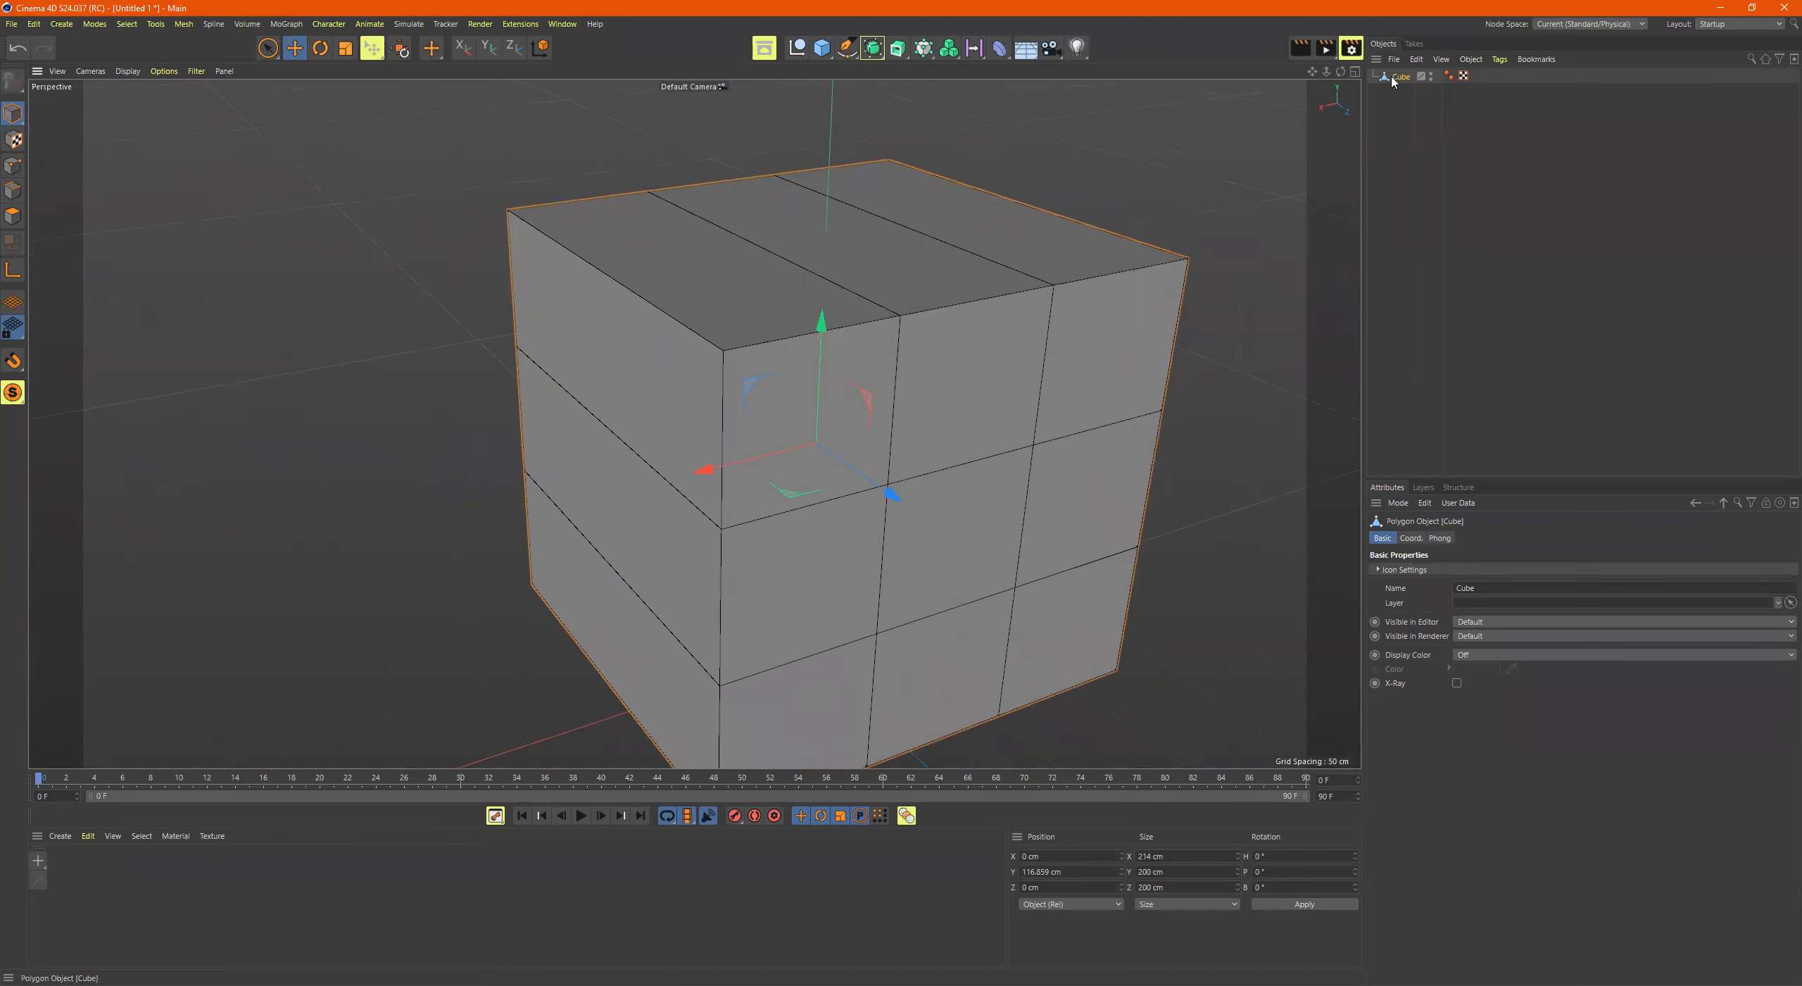
{"action": "left_click", "coordinate": [1412, 538]}
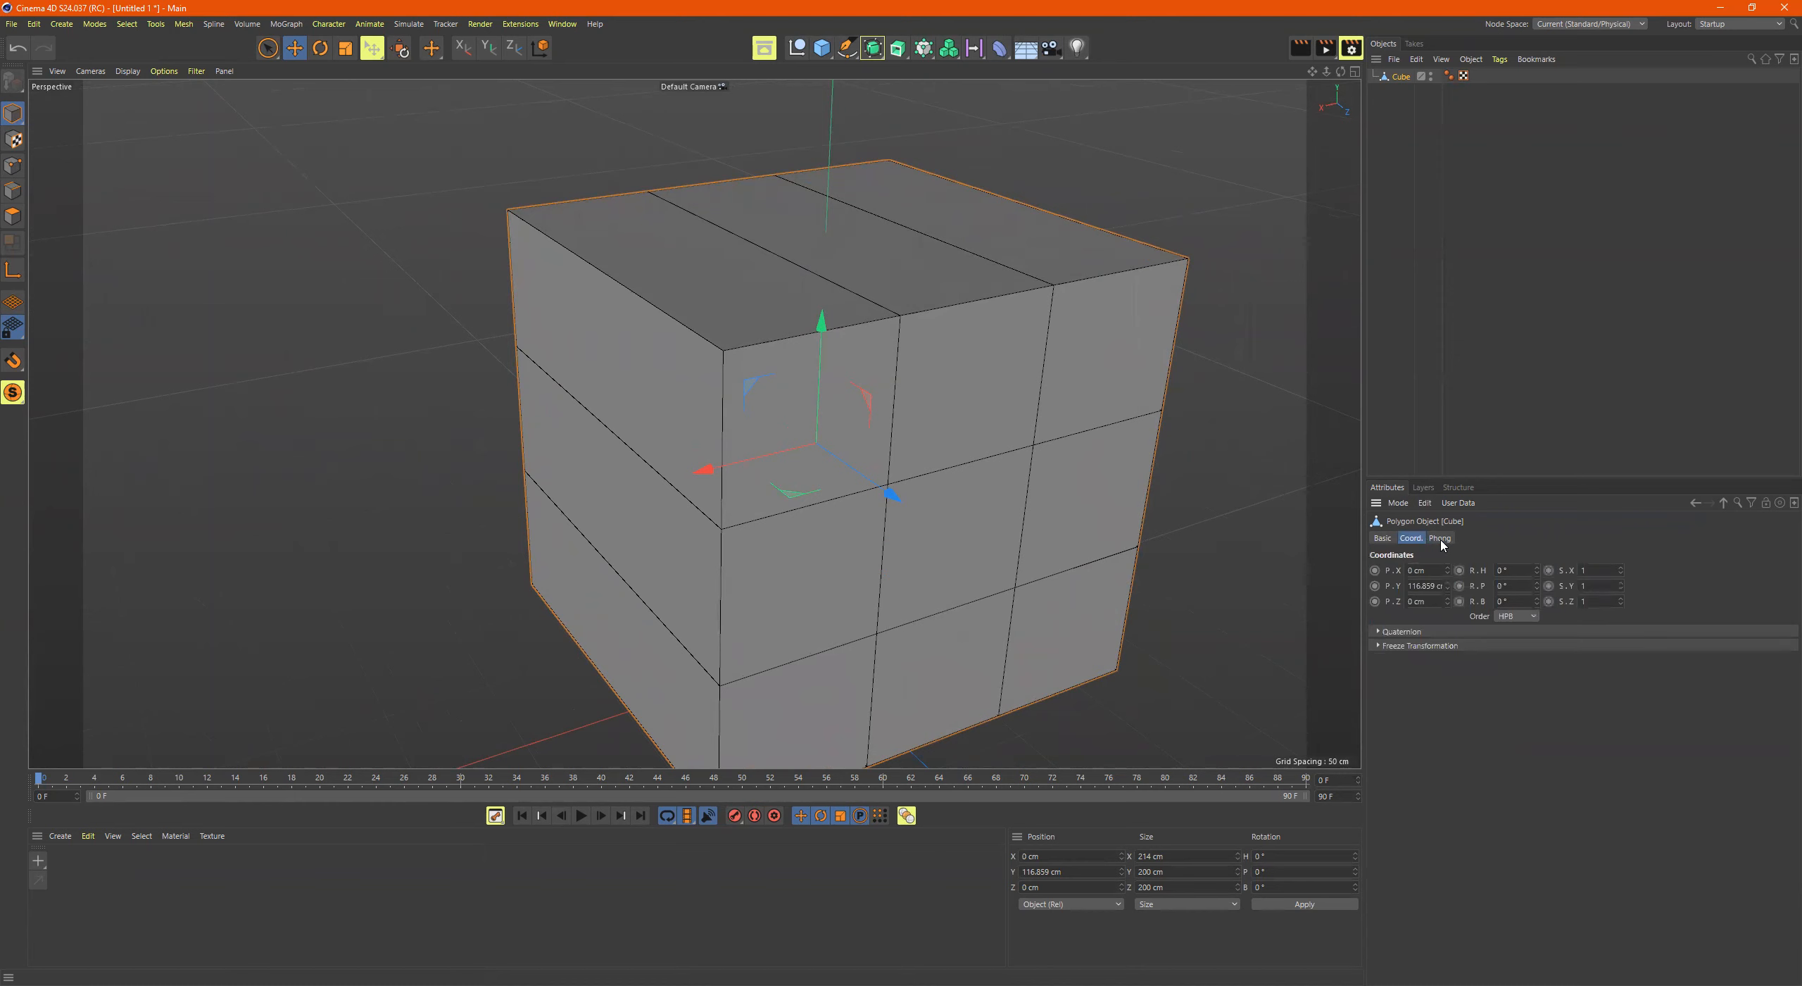
{"action": "scroll", "coordinate": [907, 454], "scroll_direction": "down", "scroll_amount": 3}
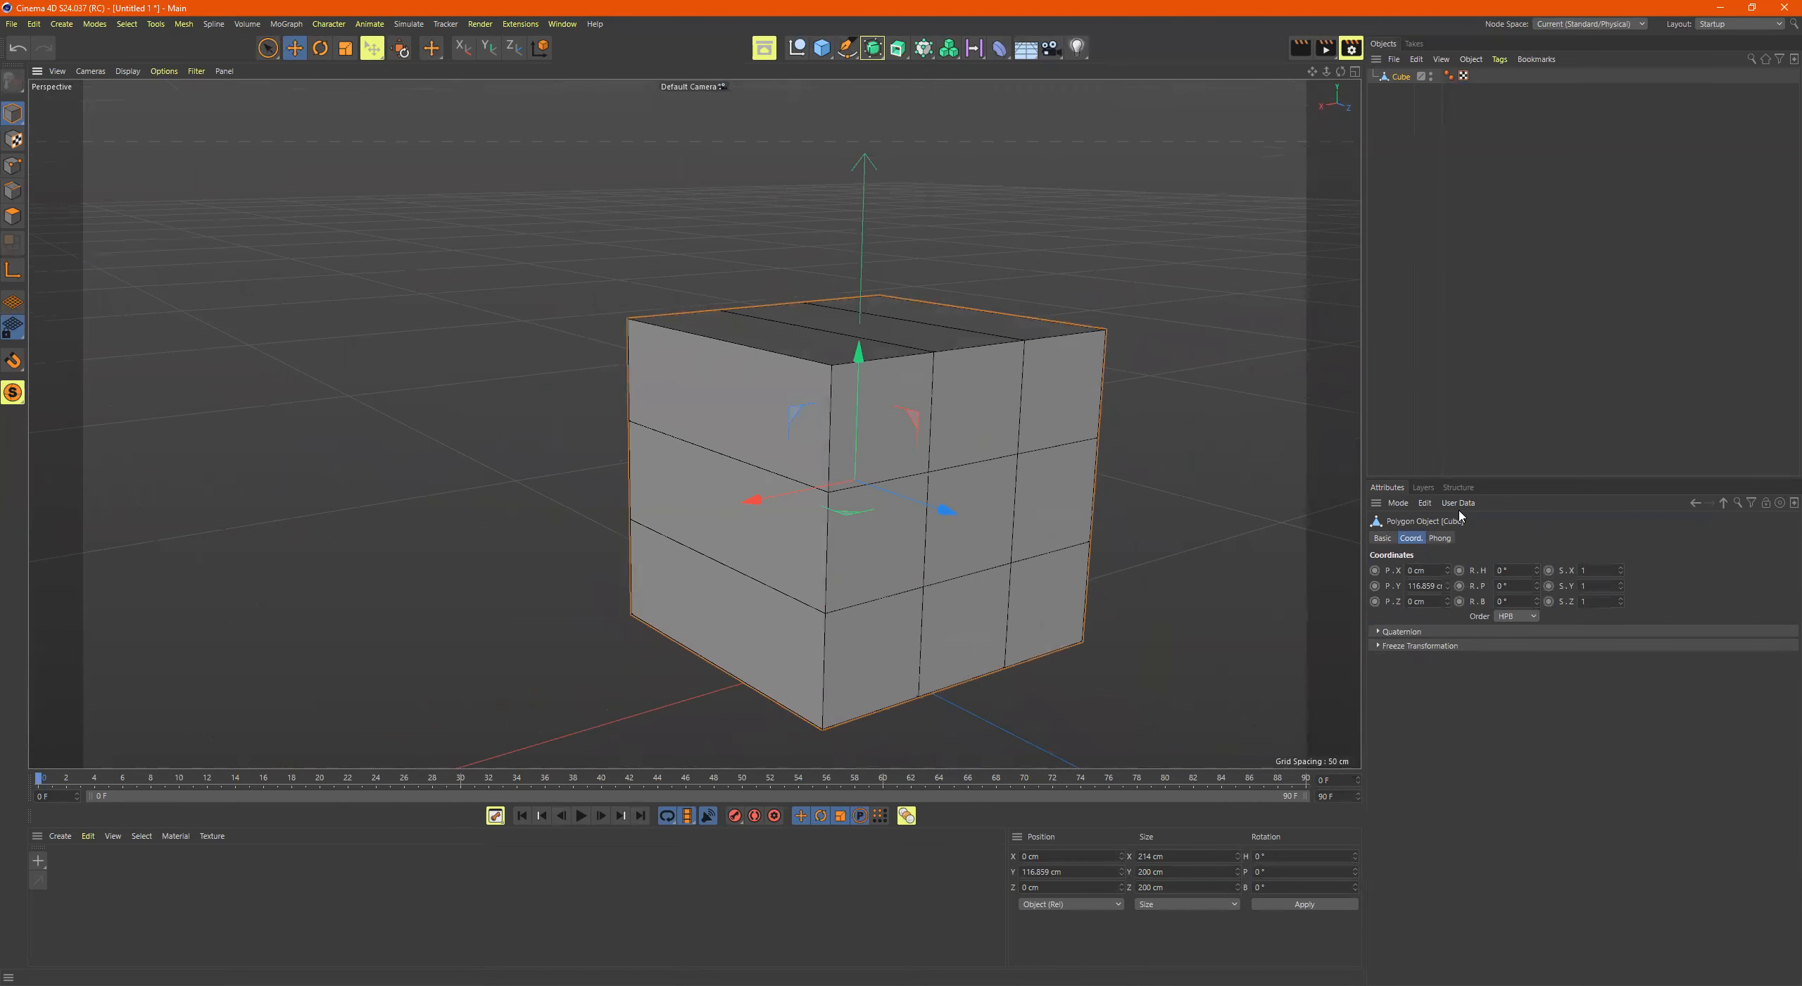
{"action": "left_click_drag", "start_coordinate": [1448, 583], "coordinate": [1621, 566]}
{"action": "key", "text": "ctrl+z"}
{"action": "scroll", "coordinate": [1056, 489], "scroll_direction": "down", "scroll_amount": 4}
{"action": "left_click_drag", "start_coordinate": [1056, 489], "coordinate": [1021, 497], "text": "alt"}
{"action": "scroll", "coordinate": [1023, 498], "scroll_direction": "up", "scroll_amount": 5}
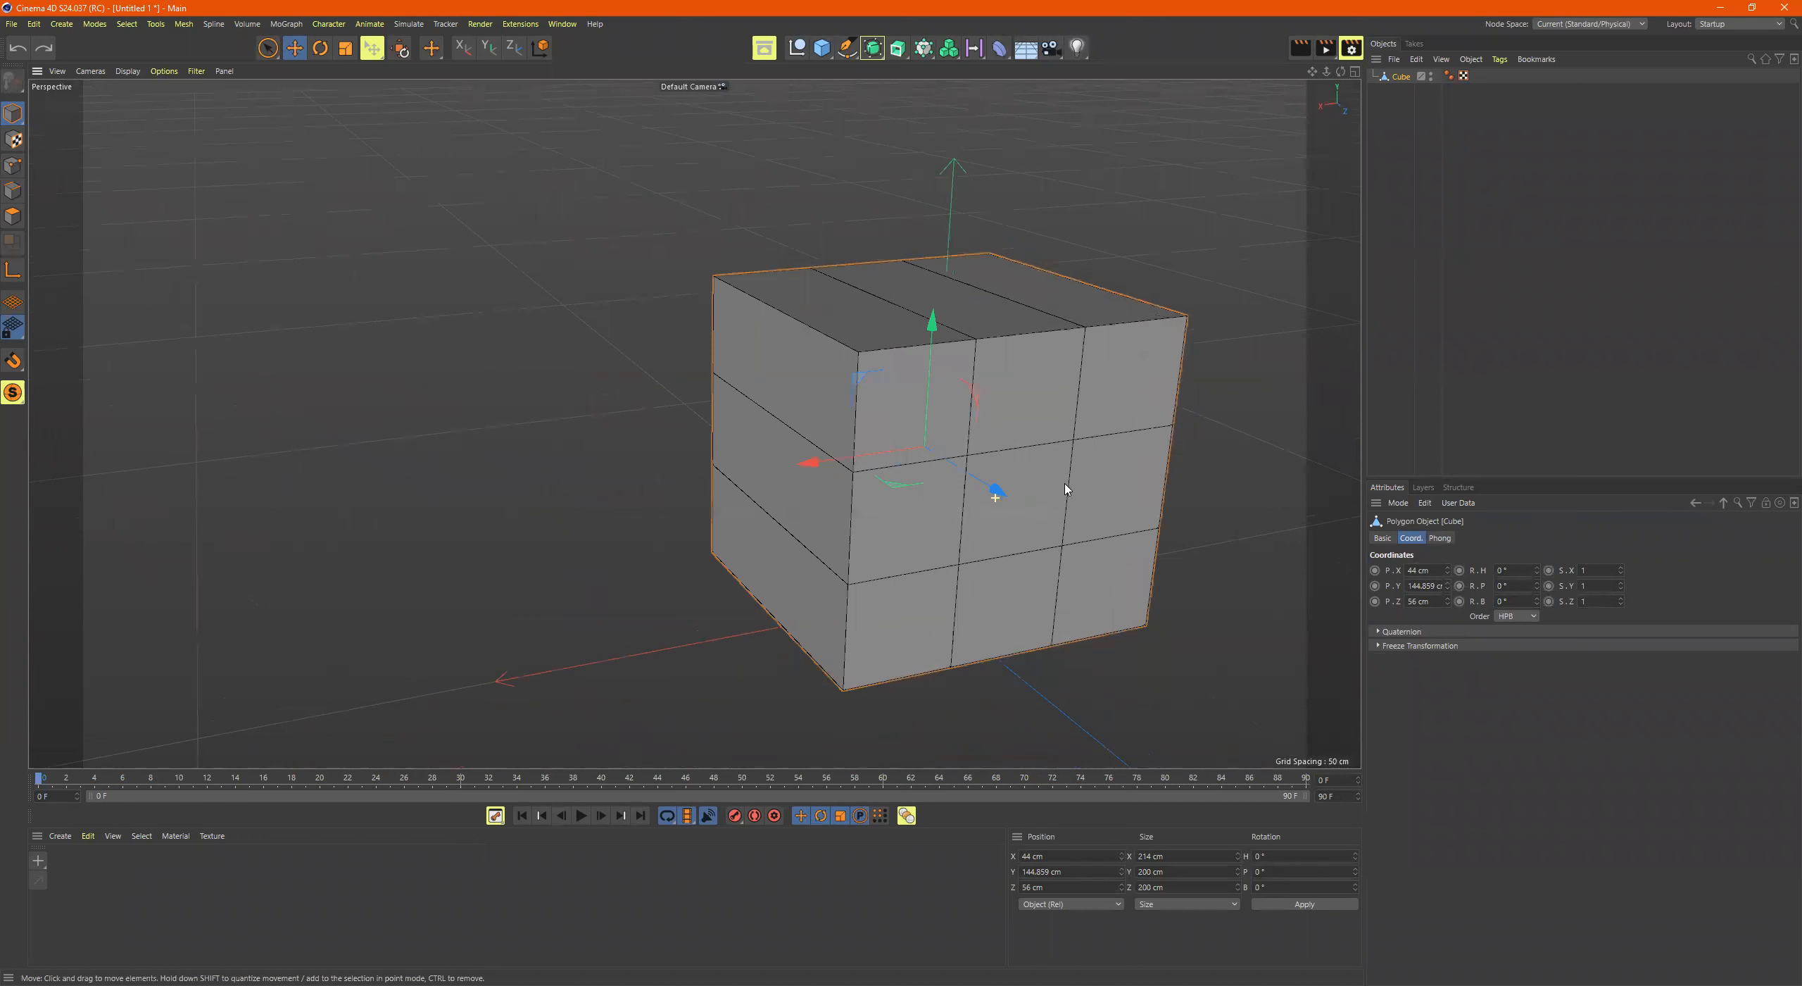
Step: Review the polygon cube's Phong, Basic and coordinate attributes
{"action": "left_click", "coordinate": [1437, 540]}
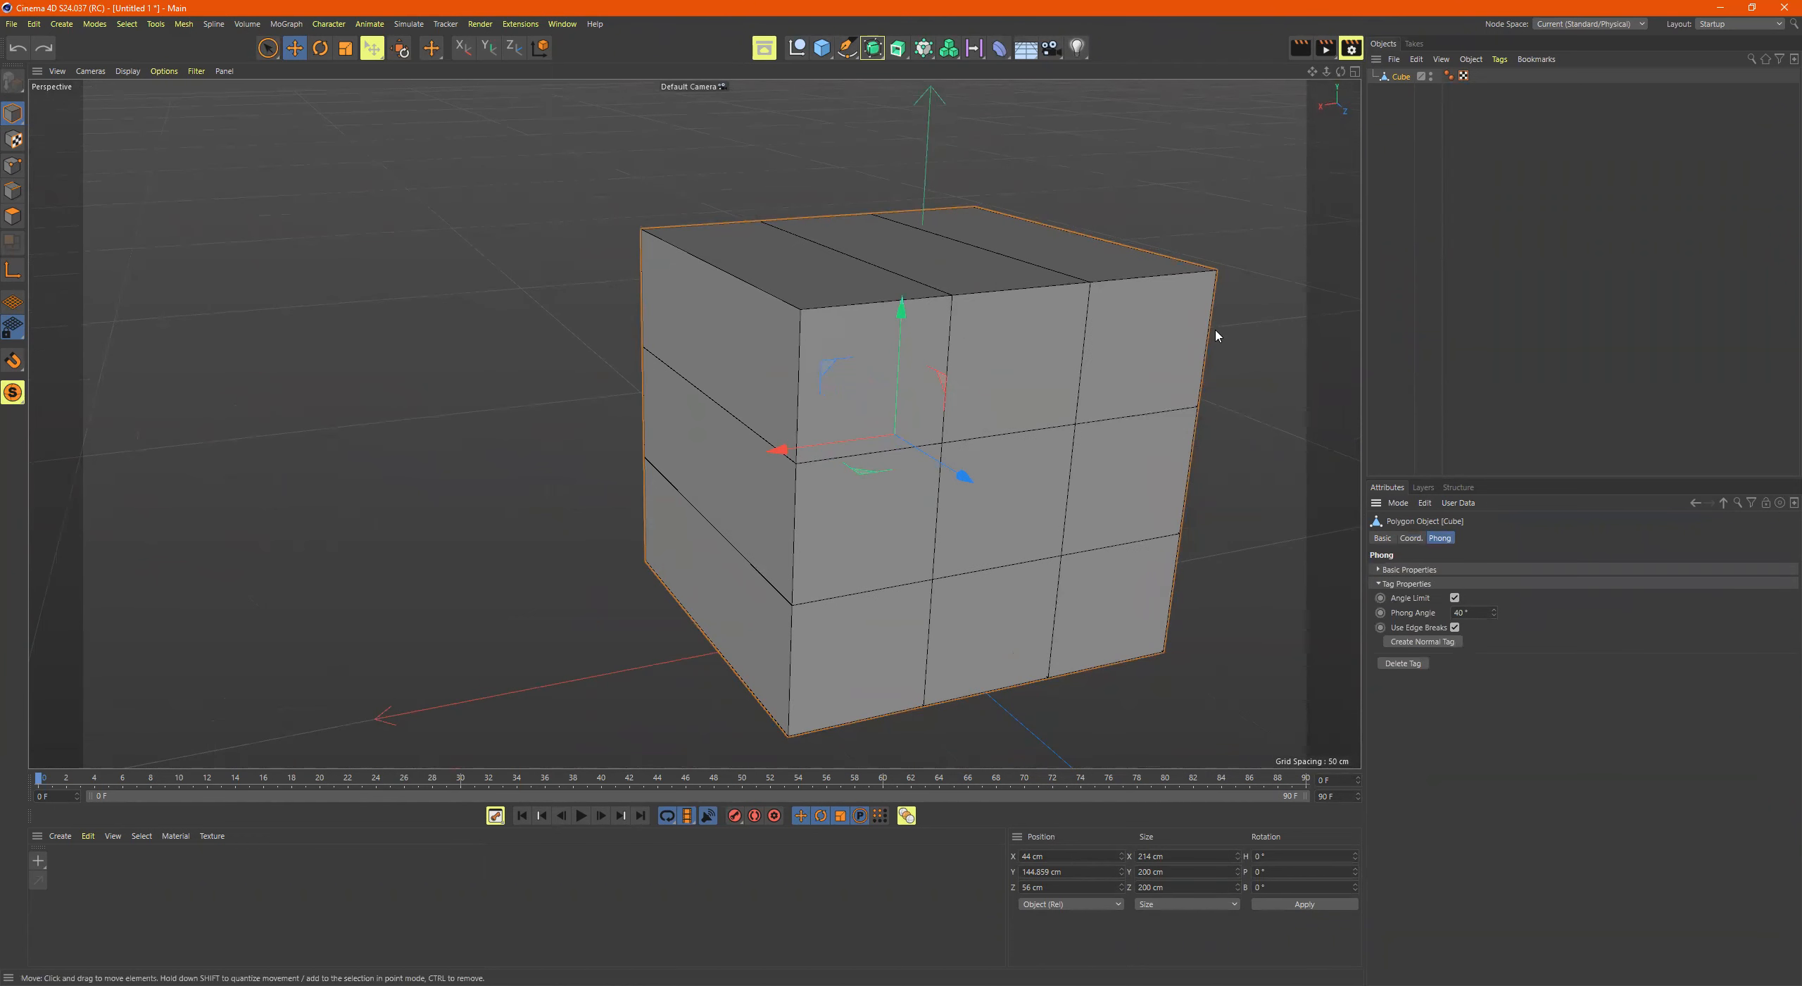
{"action": "left_click", "coordinate": [1409, 539]}
{"action": "left_click", "coordinate": [1382, 540]}
{"action": "left_click", "coordinate": [1410, 540]}
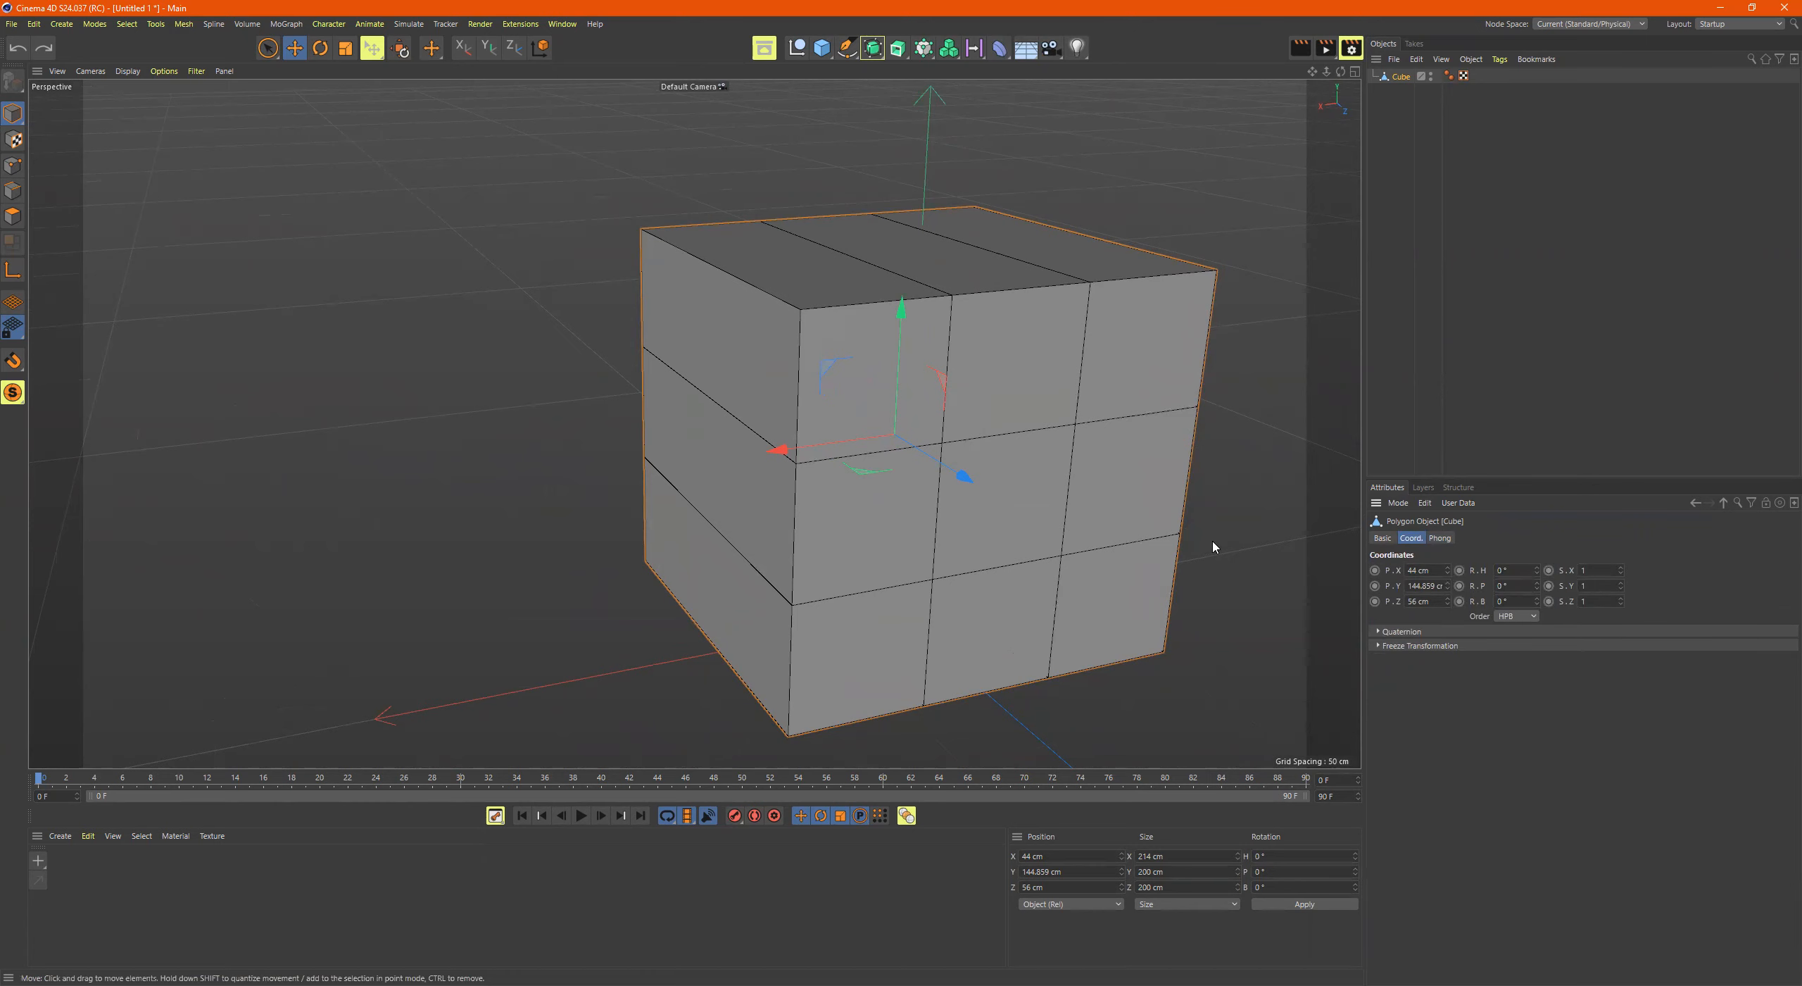
{"action": "left_click_drag", "start_coordinate": [1001, 482], "coordinate": [894, 441], "text": "alt"}
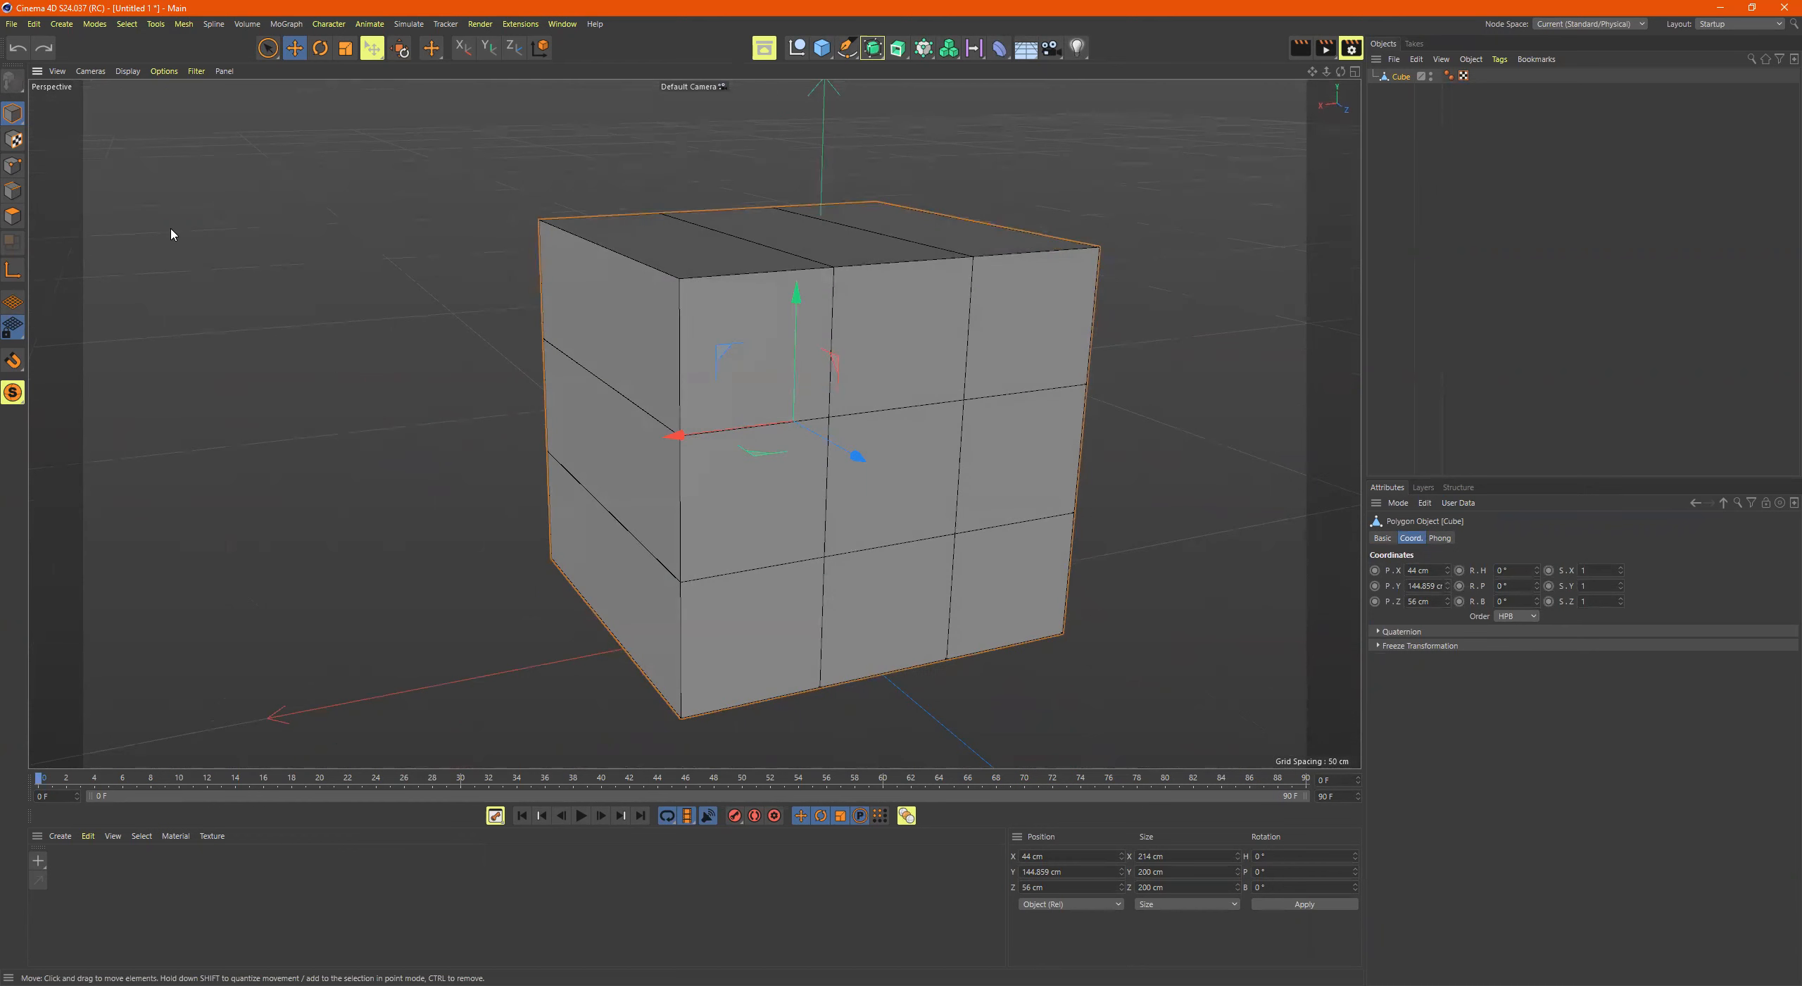
Step: Switch to Points mode and select the two front corner points of the cube's top face one at a time
{"action": "left_click_drag", "start_coordinate": [669, 316], "coordinate": [474, 216], "text": "alt"}
{"action": "left_click", "coordinate": [12, 169]}
{"action": "right_click_drag", "start_coordinate": [810, 277], "coordinate": [870, 308], "text": "alt"}
{"action": "left_click_drag", "start_coordinate": [550, 279], "coordinate": [680, 318], "text": "alt"}
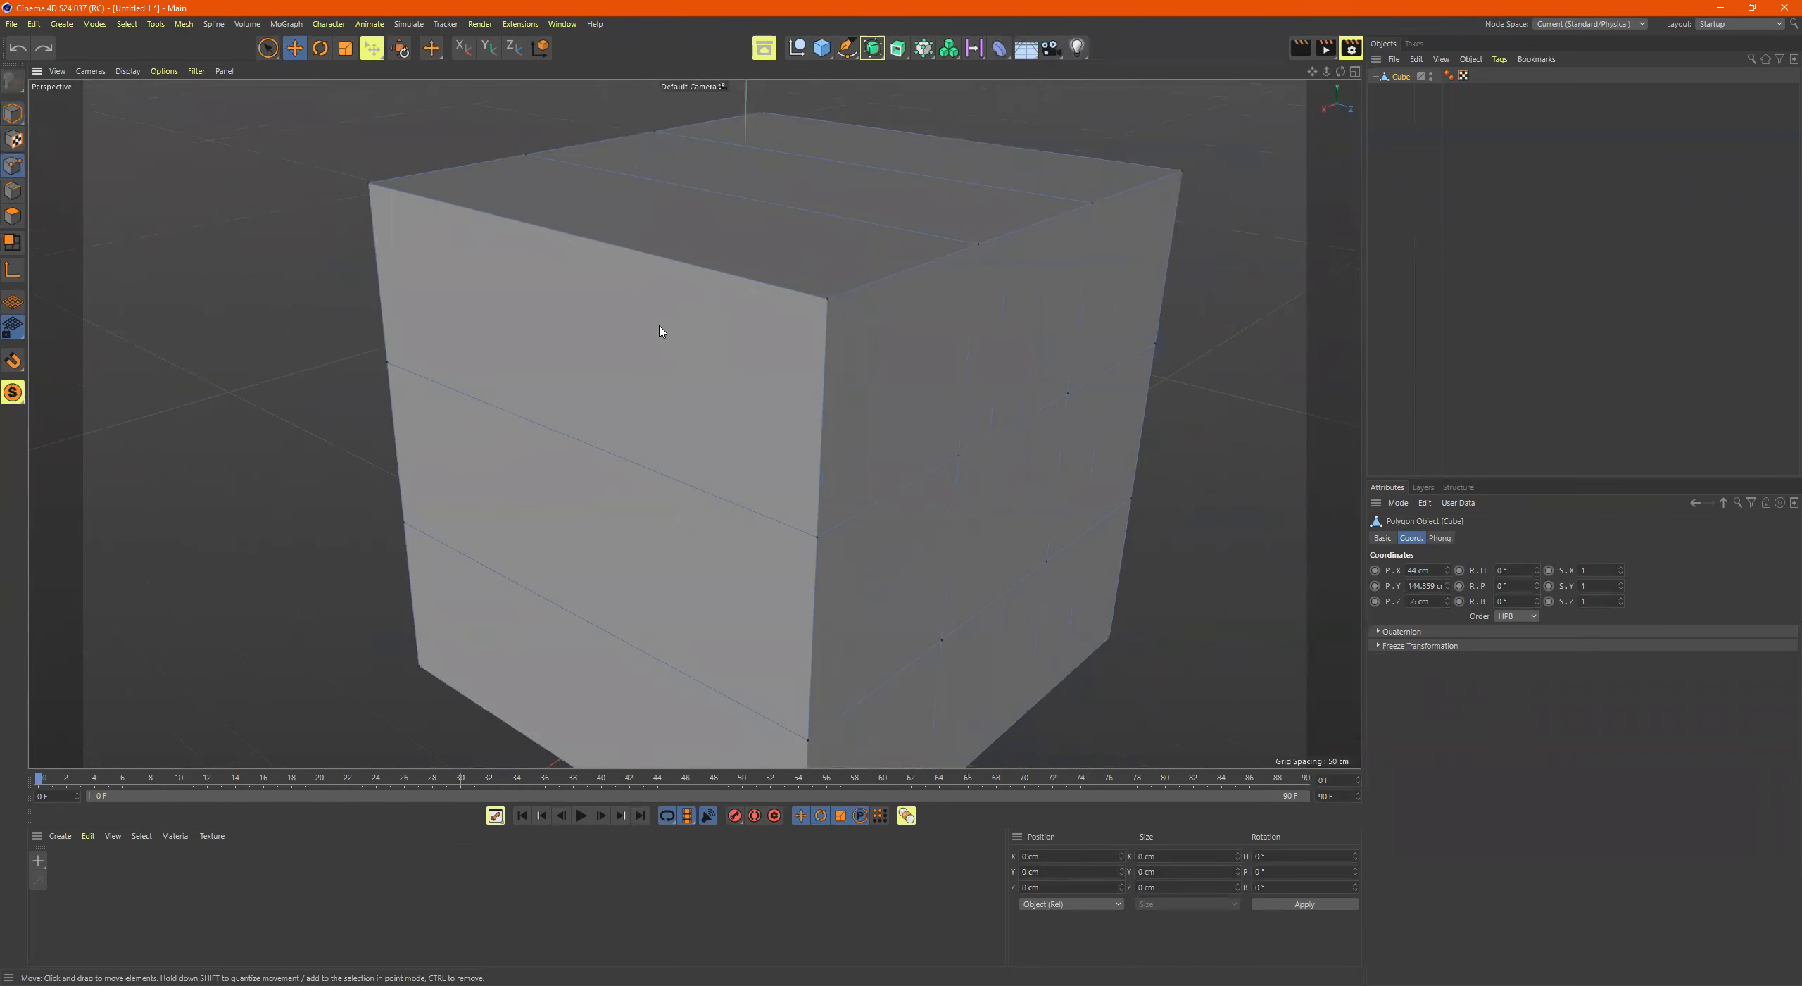
{"action": "left_click", "coordinate": [371, 185]}
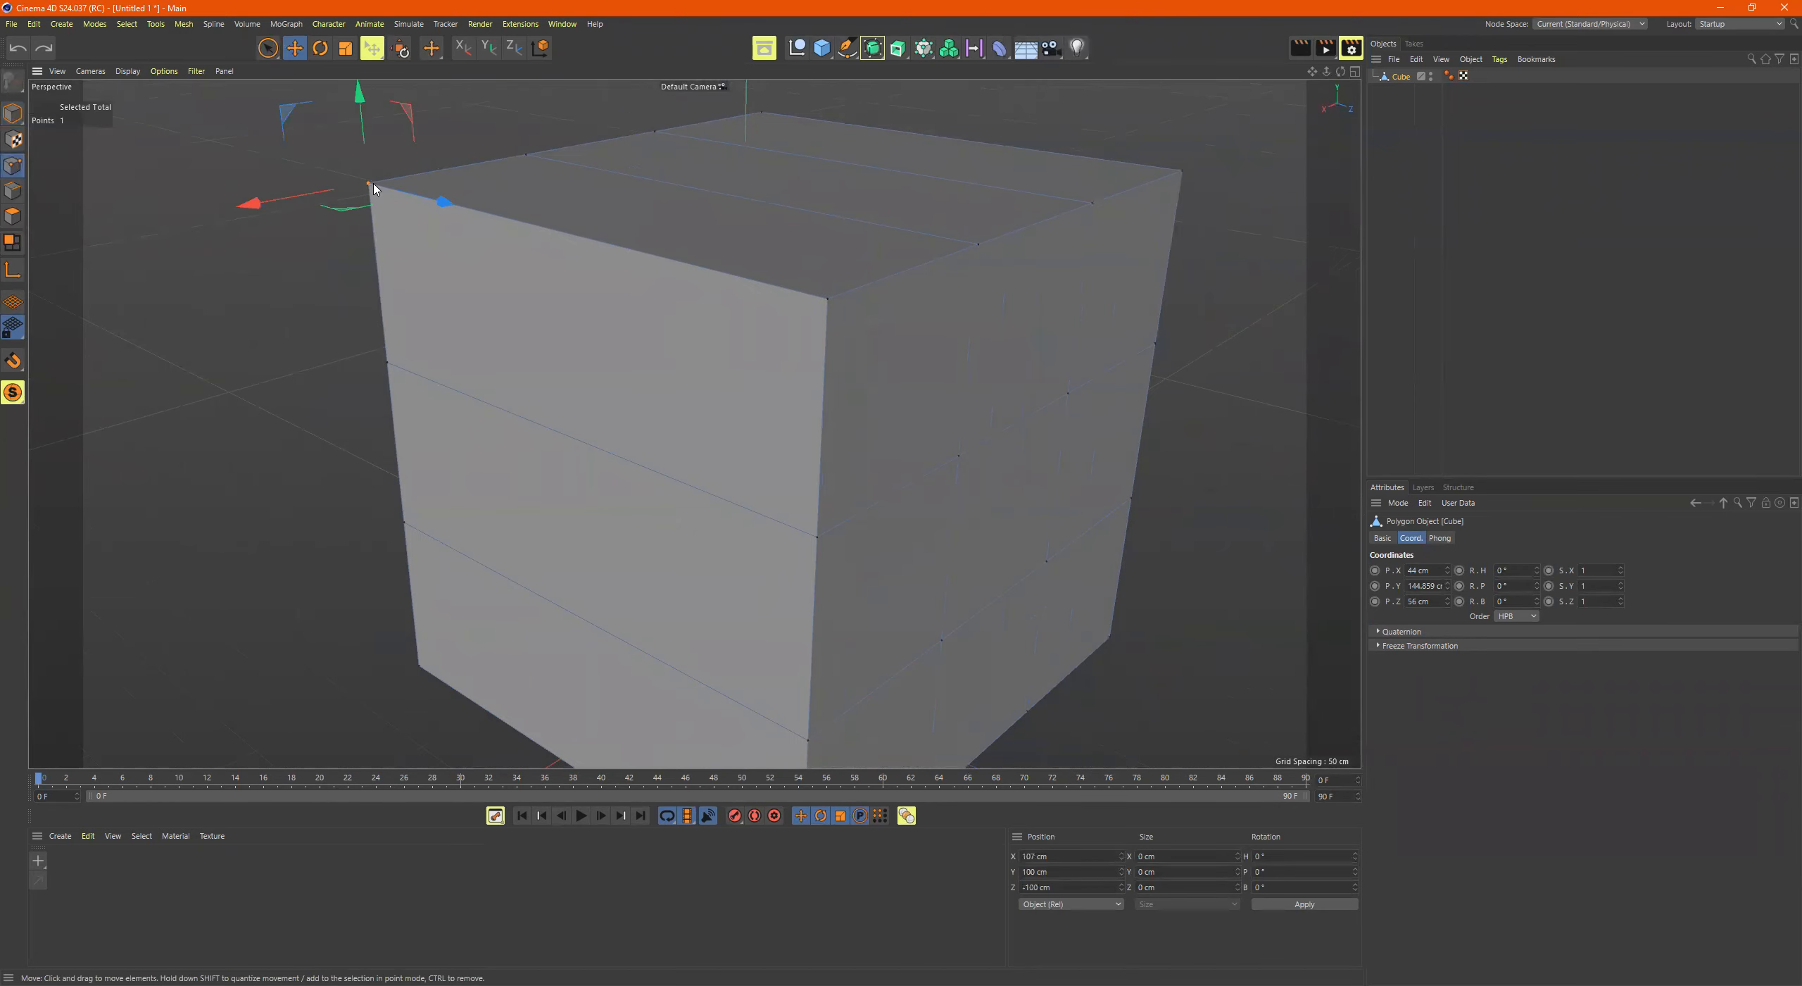
{"action": "left_click", "coordinate": [526, 154]}
{"action": "left_click", "coordinate": [828, 300]}
{"action": "left_click_drag", "start_coordinate": [448, 254], "coordinate": [502, 293], "text": "alt"}
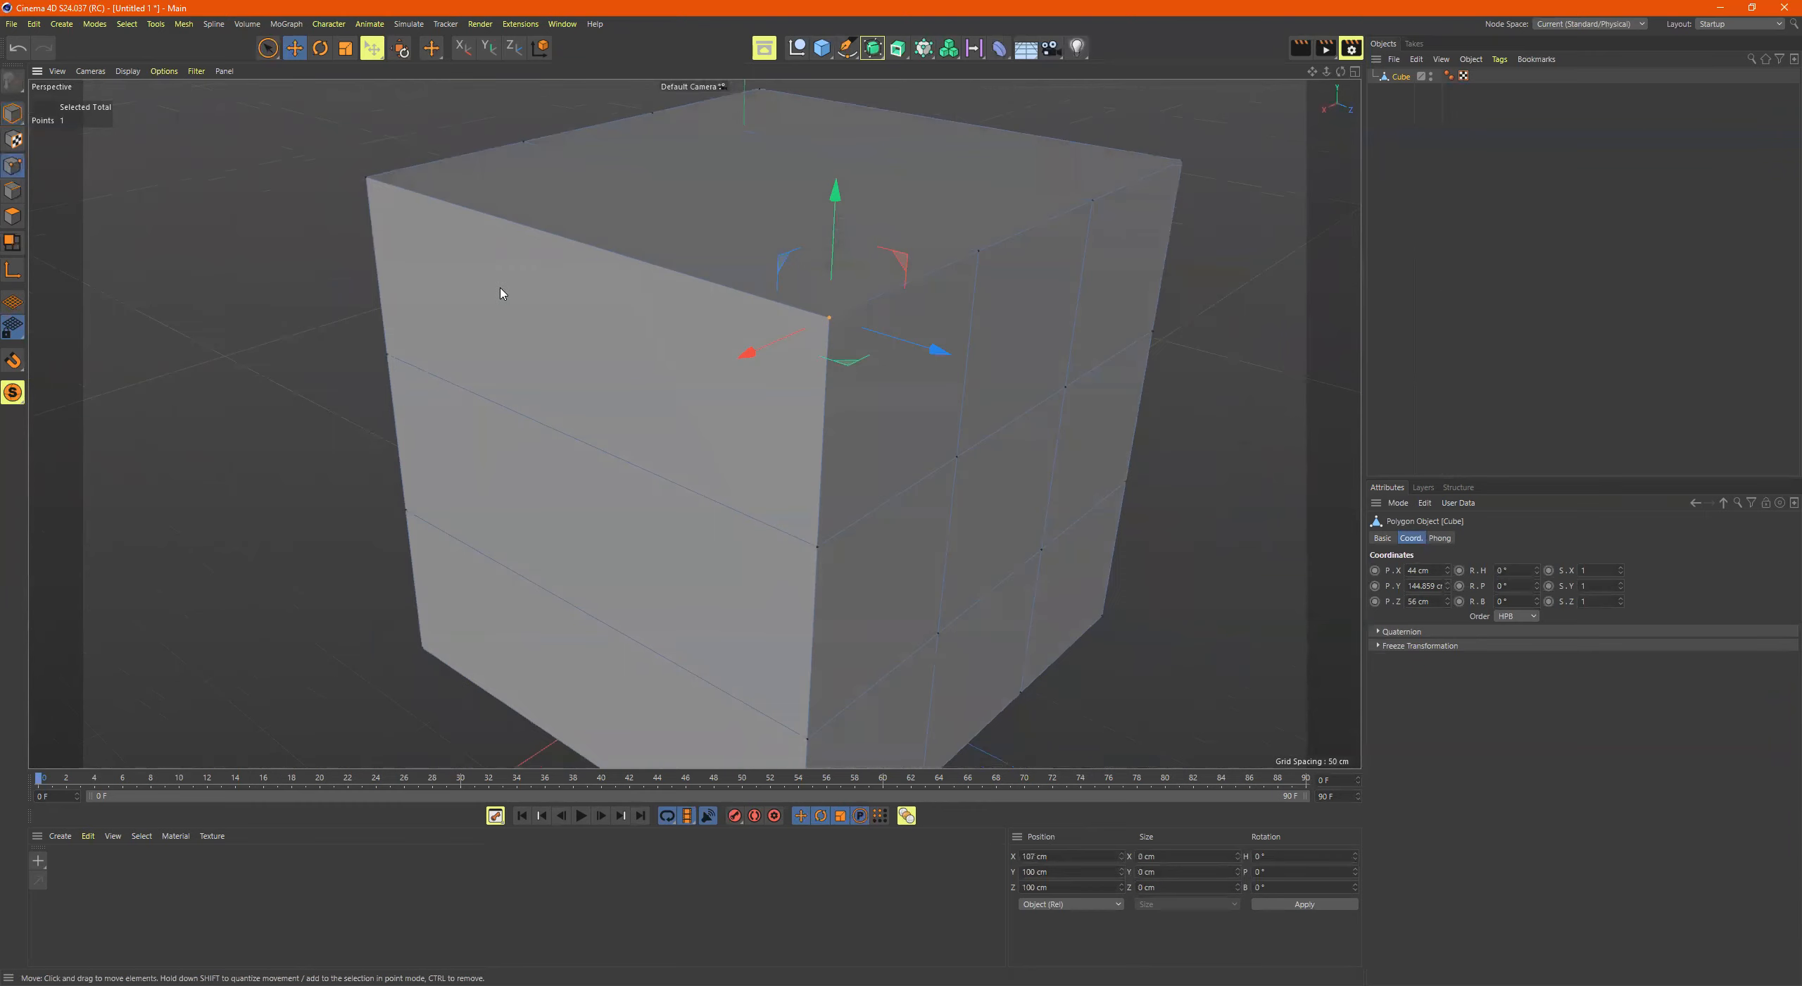
Step: Use Live Selection with radius 10 to pick the top corner points, ending with only the corner at X 107, Y 100, Z 100 cm
{"action": "key", "text": "9"}
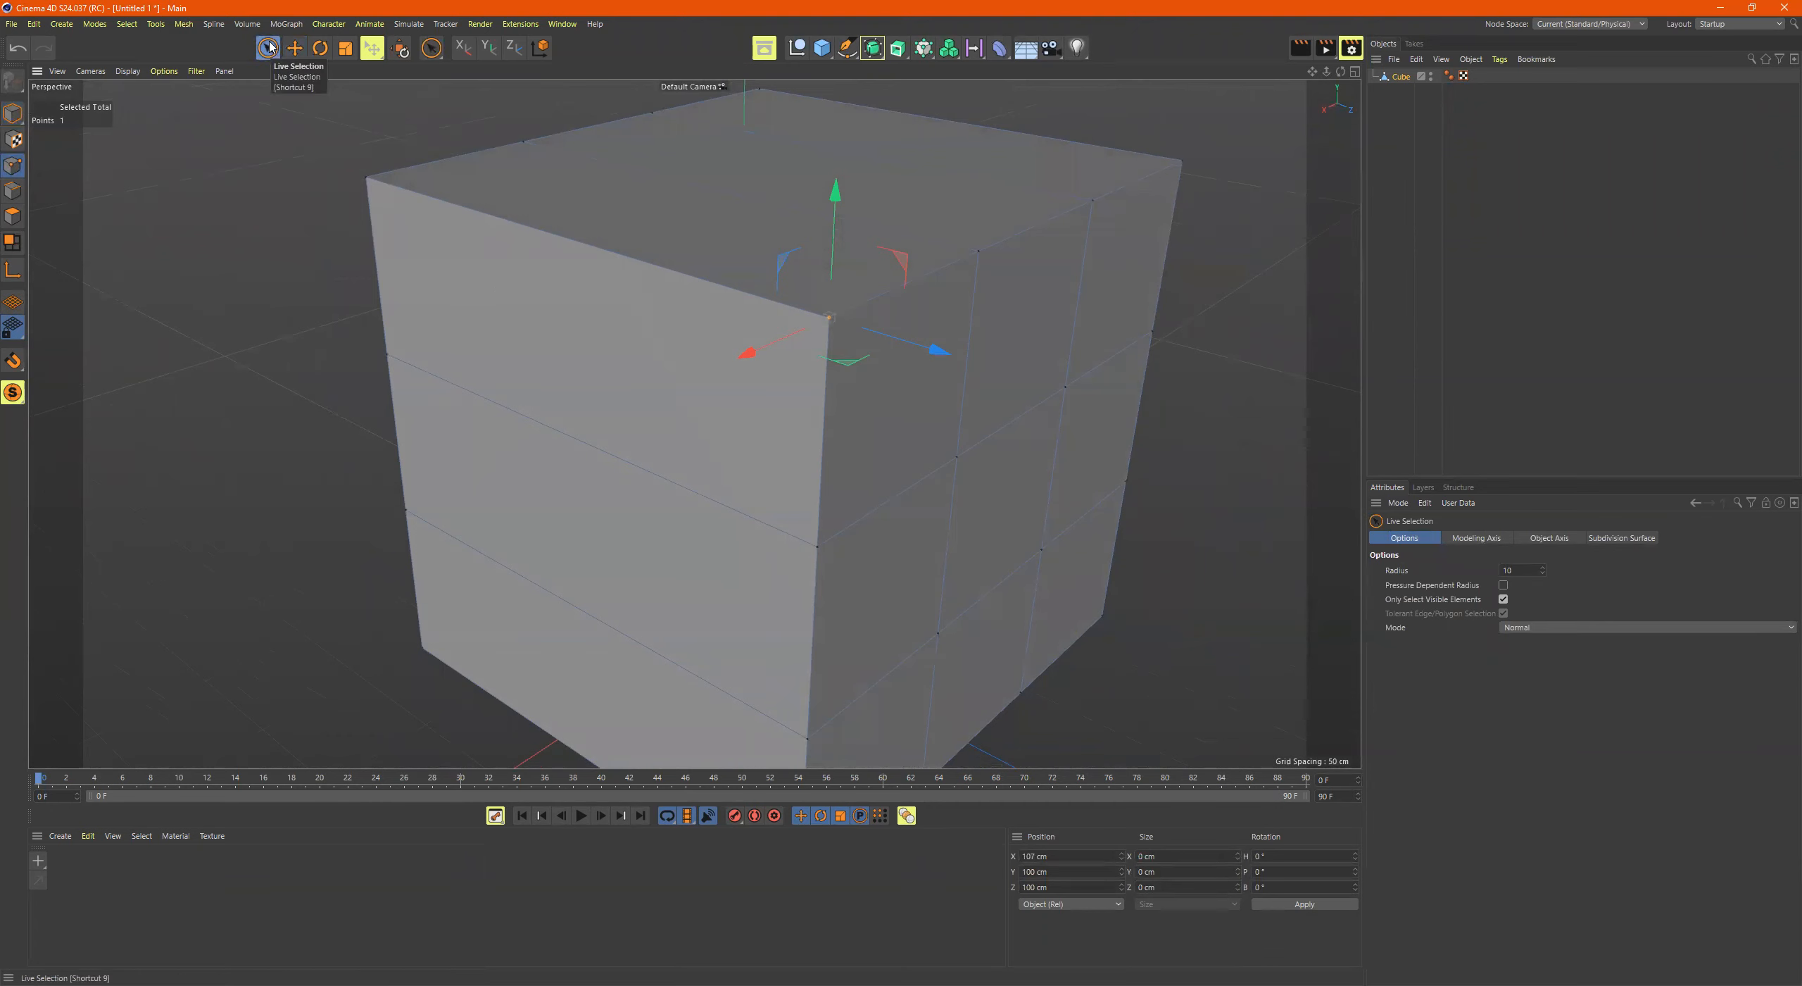
{"action": "left_click", "coordinate": [368, 178]}
{"action": "left_click", "coordinate": [832, 322]}
{"action": "left_click", "coordinate": [343, 175]}
{"action": "left_click", "coordinate": [368, 178]}
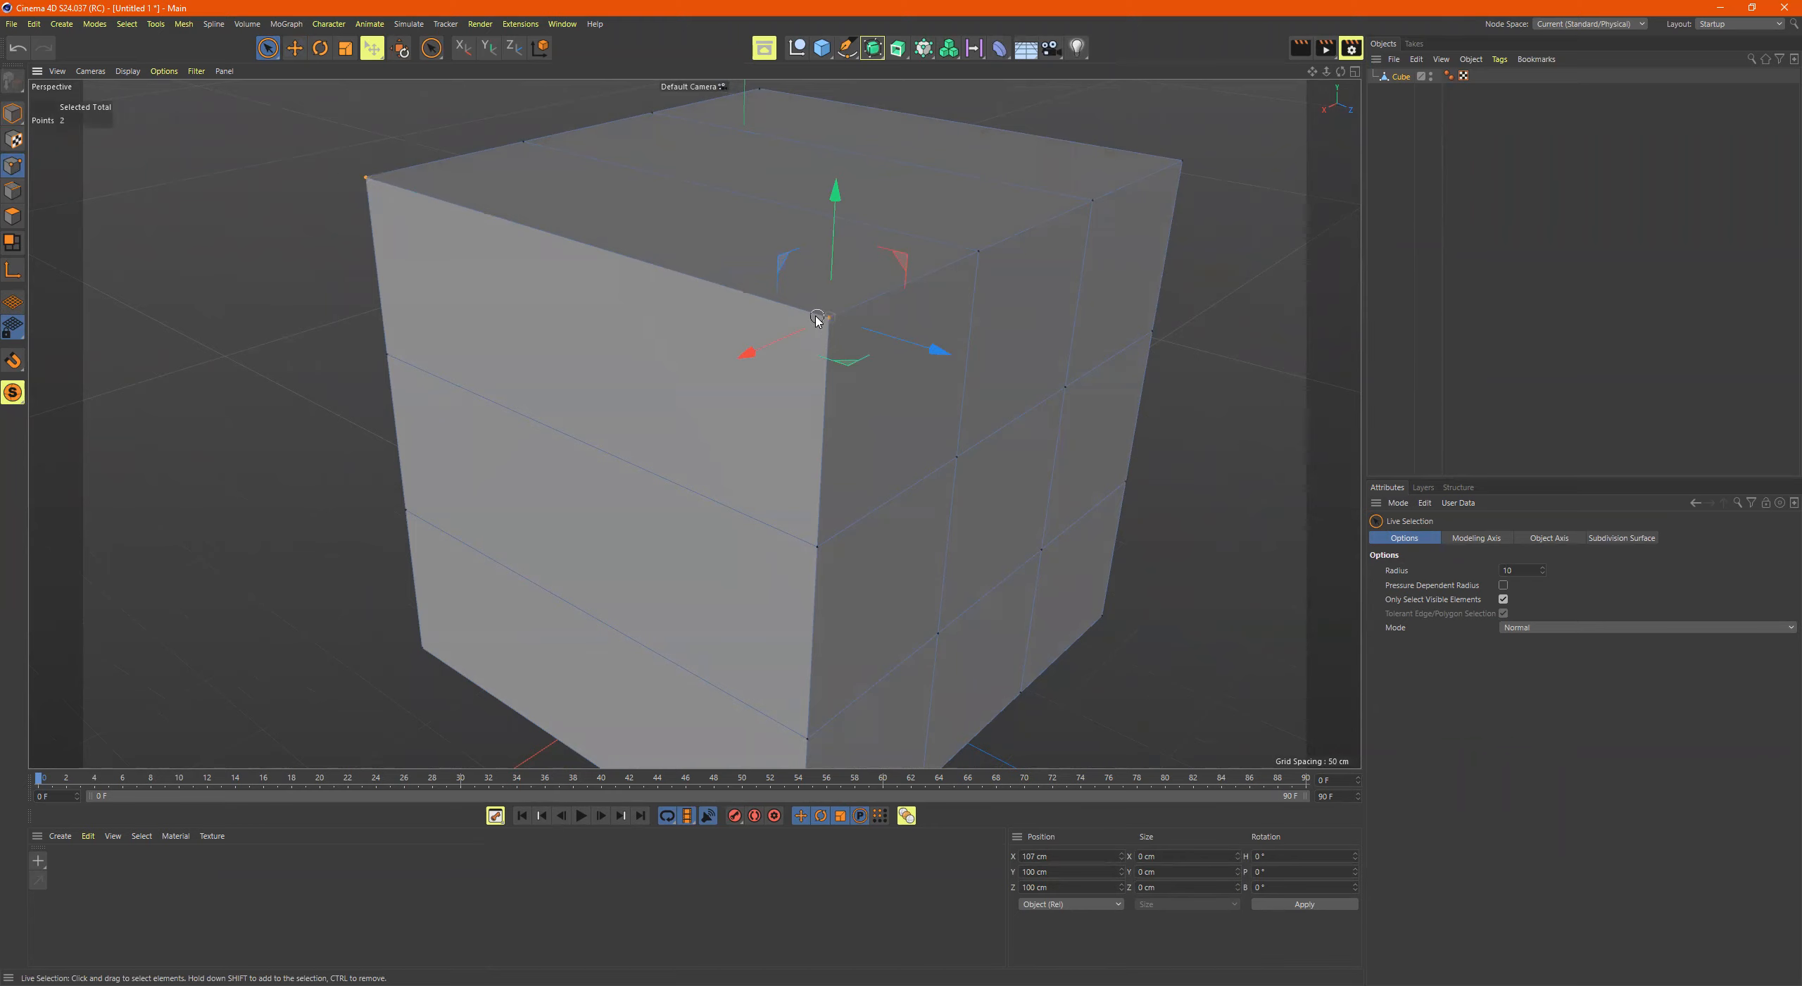
{"action": "left_click", "coordinate": [314, 156]}
{"action": "left_click", "coordinate": [369, 178]}
{"action": "left_click_drag", "start_coordinate": [568, 276], "coordinate": [585, 273], "text": "alt"}
{"action": "left_click", "coordinate": [356, 207]}
{"action": "left_click", "coordinate": [842, 280]}
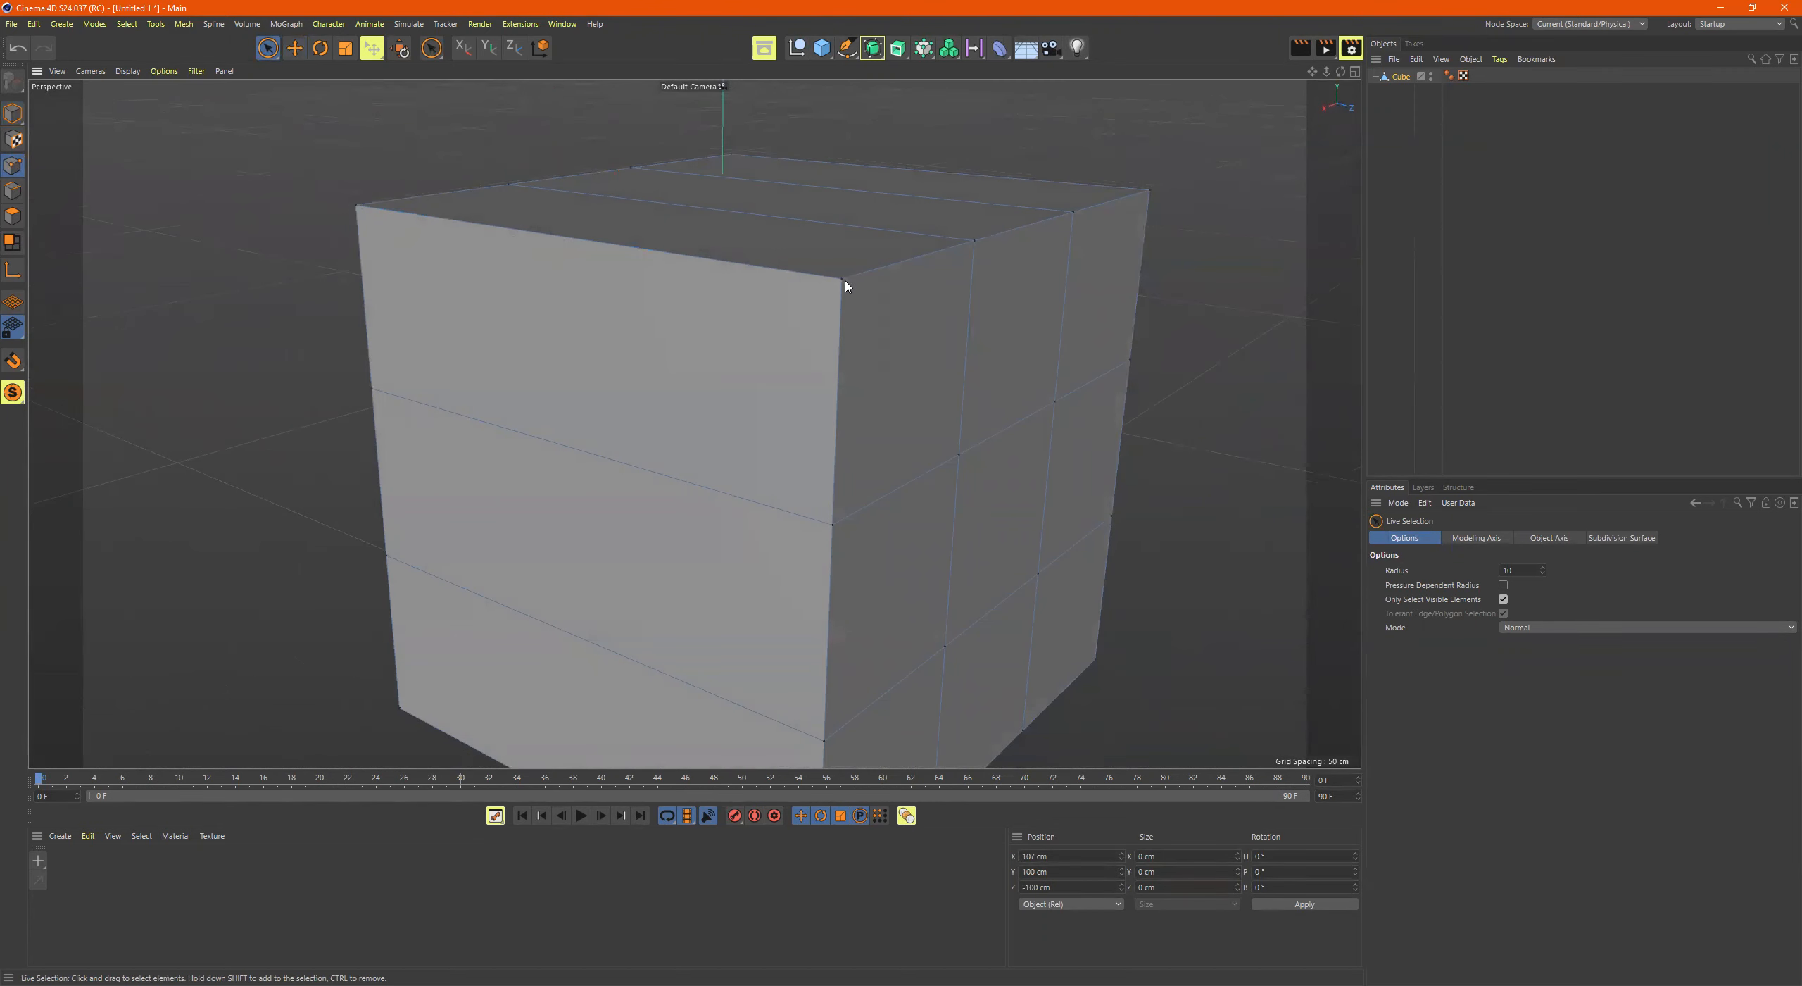
{"action": "left_click_drag", "start_coordinate": [844, 281], "coordinate": [792, 302], "text": "alt"}
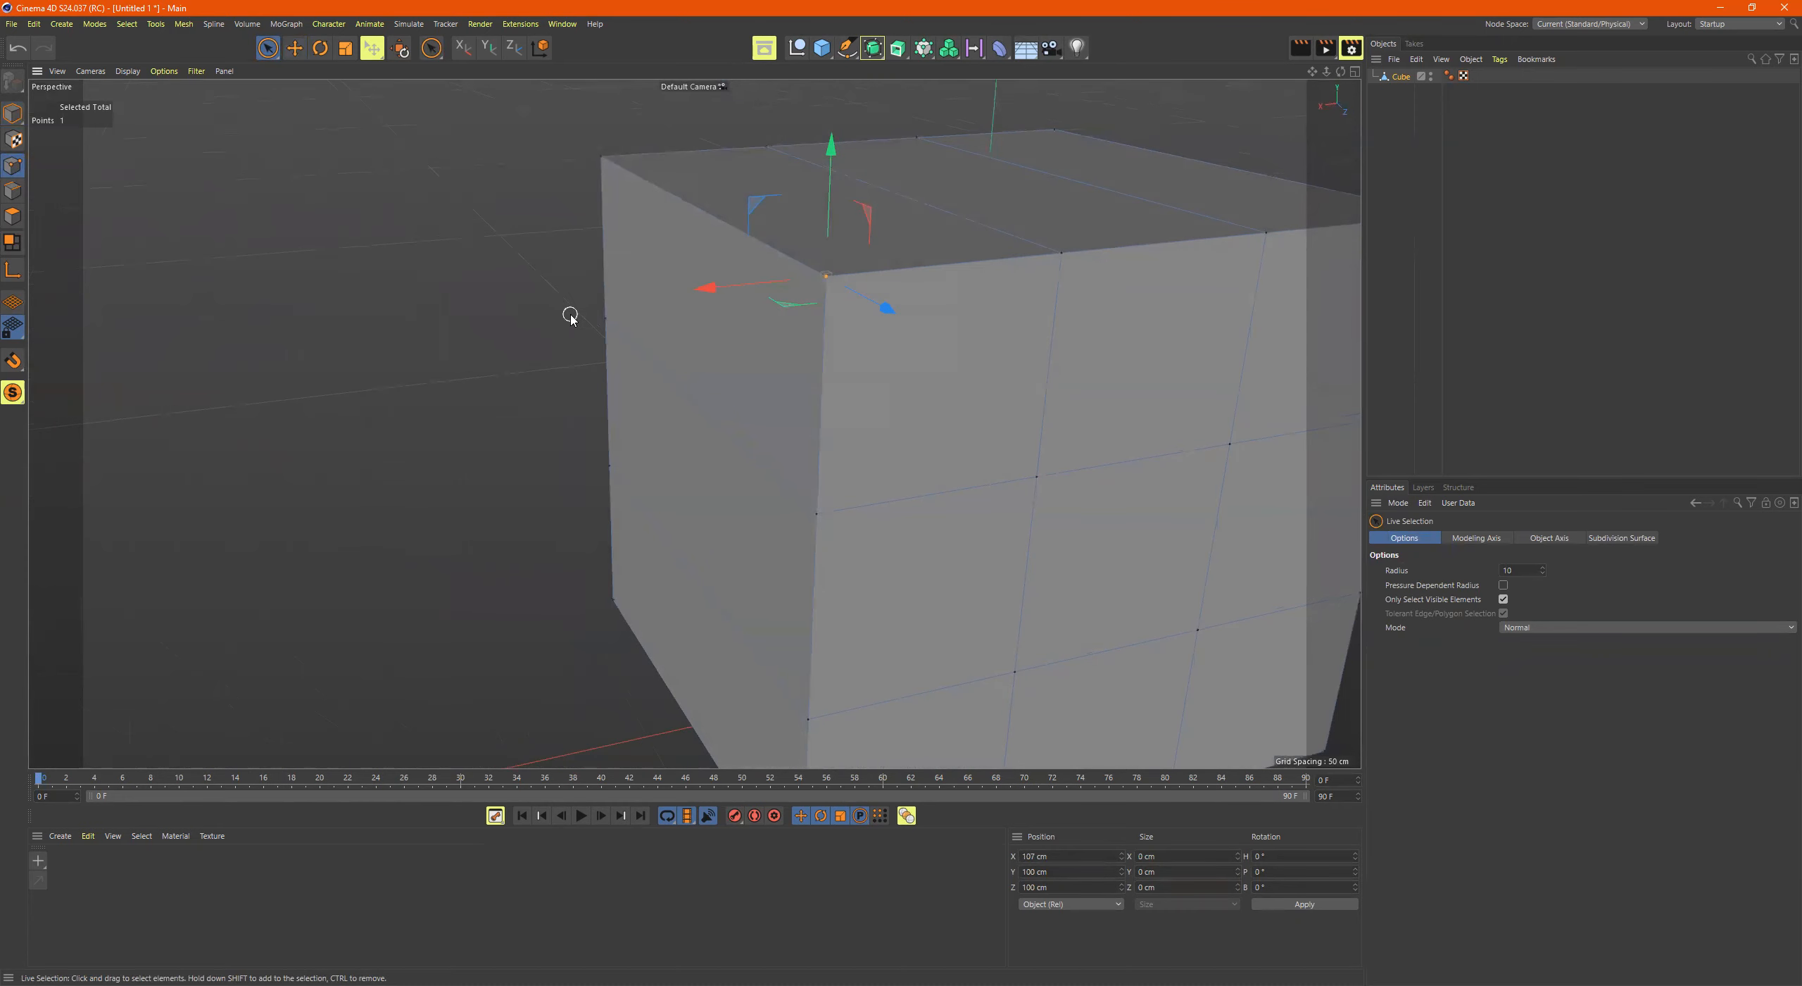
Step: Try lowering the selected top corner point along Y with the Move tool and undo the change
{"action": "key", "text": "t"}
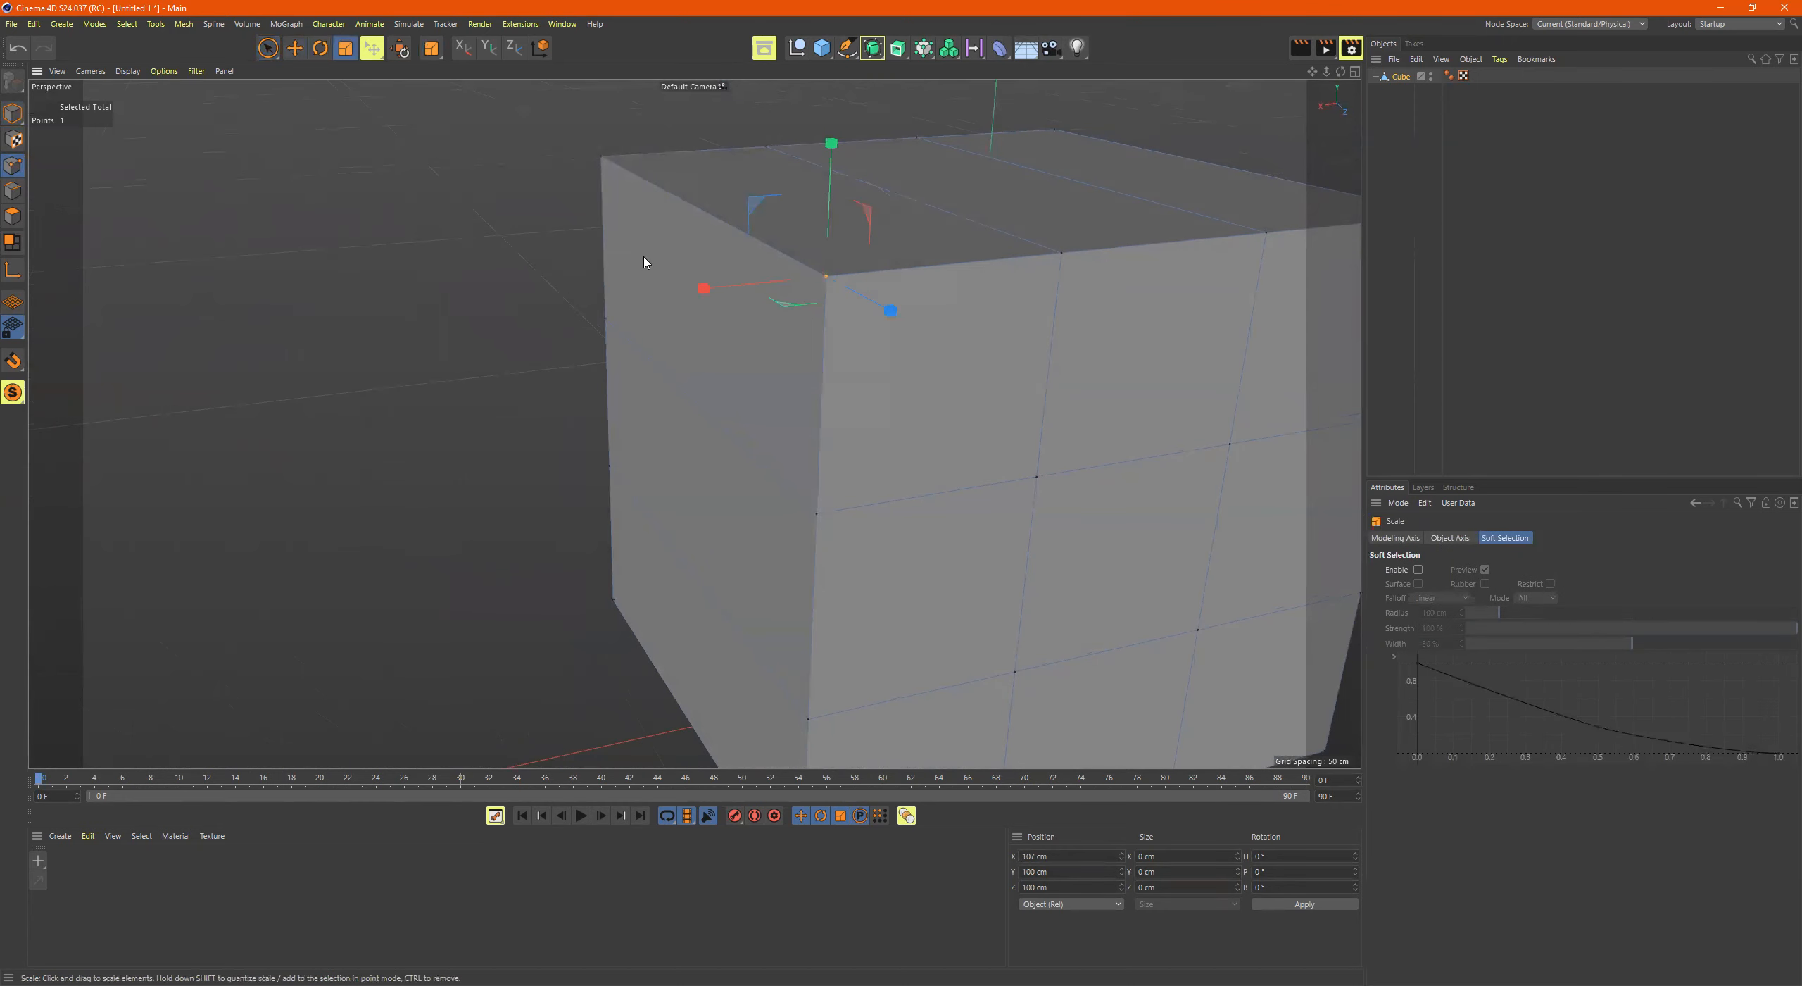
{"action": "key", "text": "r"}
{"action": "key", "text": "e"}
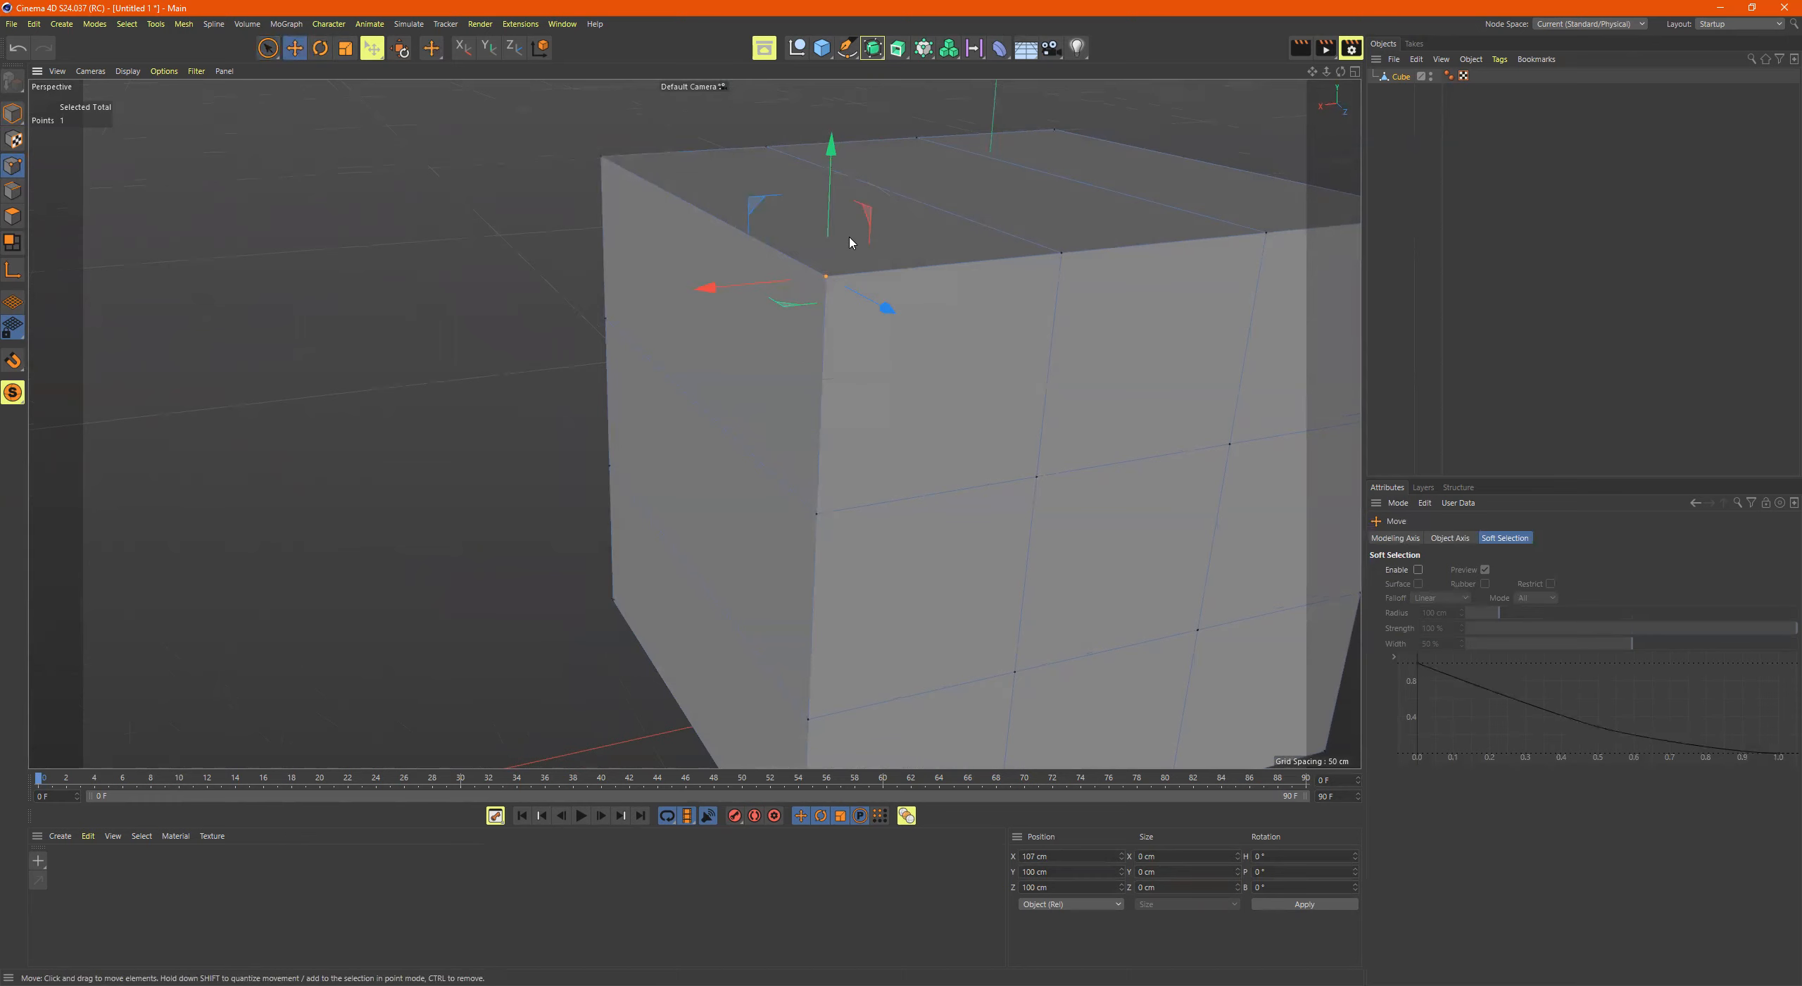
{"action": "key", "text": "r"}
{"action": "key", "text": "e"}
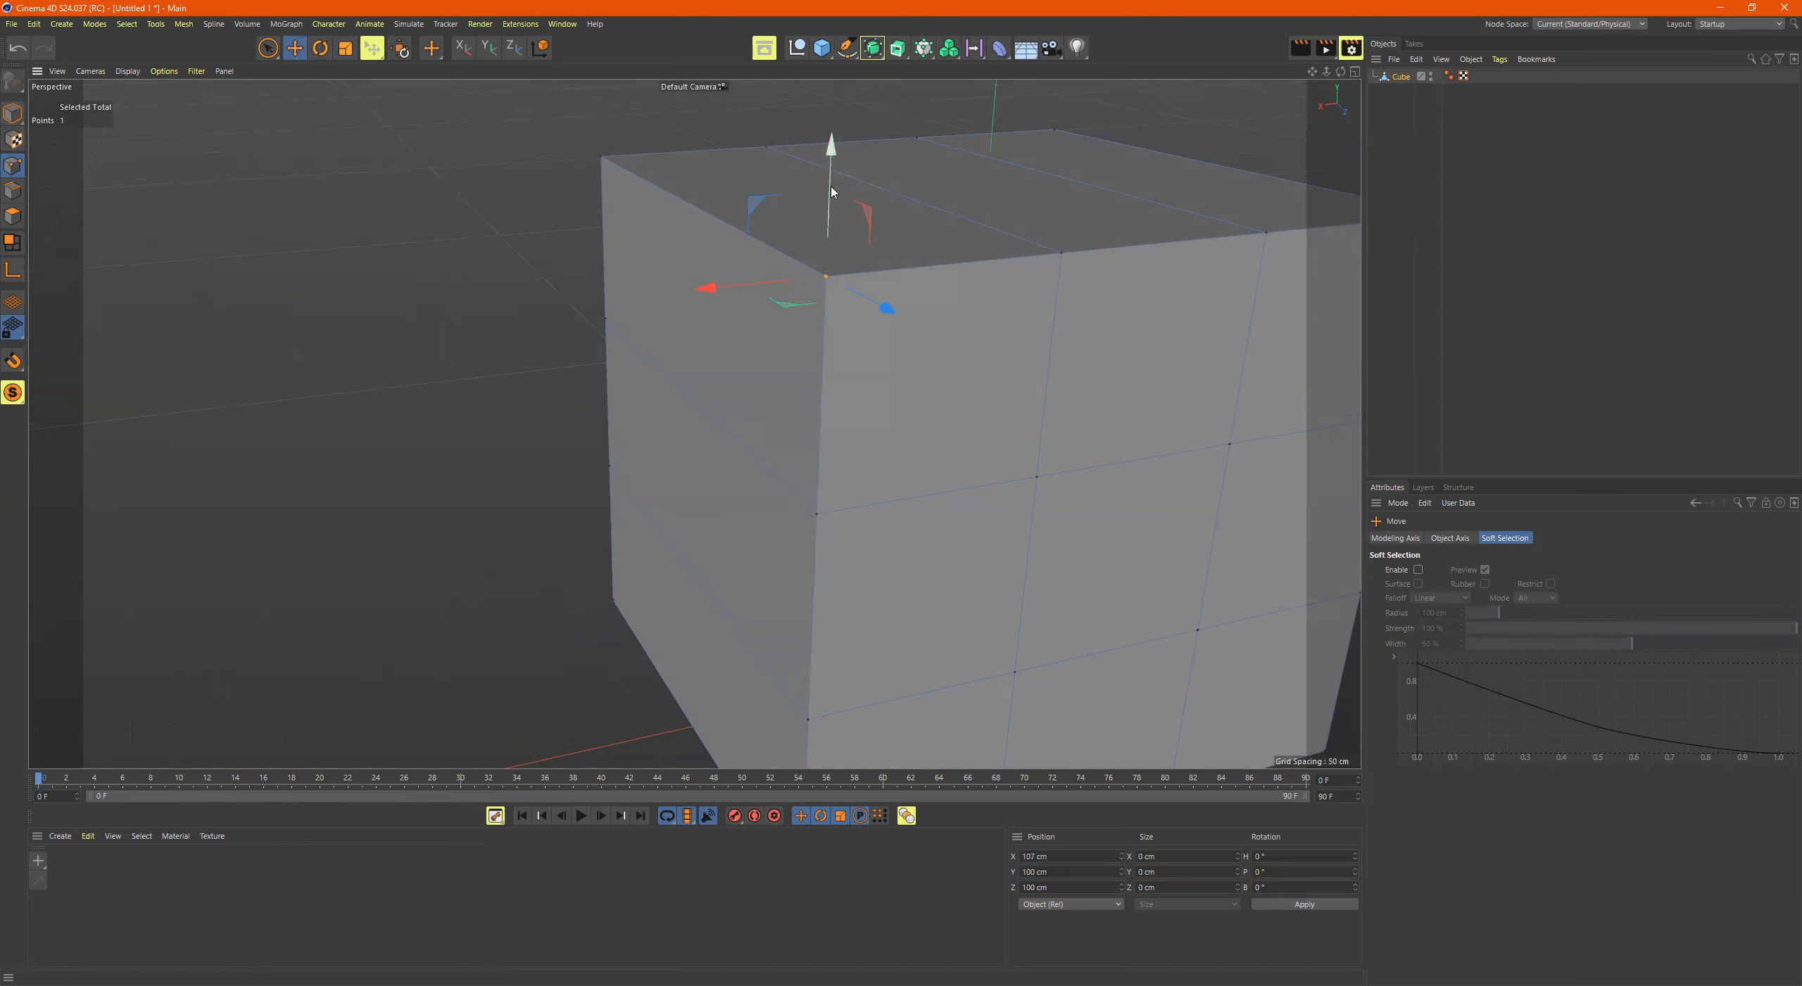
{"action": "left_click_drag", "start_coordinate": [831, 153], "coordinate": [813, 220]}
{"action": "key", "text": "ctrl+z"}
{"action": "left_click_drag", "start_coordinate": [765, 331], "coordinate": [595, 328], "text": "alt"}
{"action": "key", "text": "ctrl+z"}
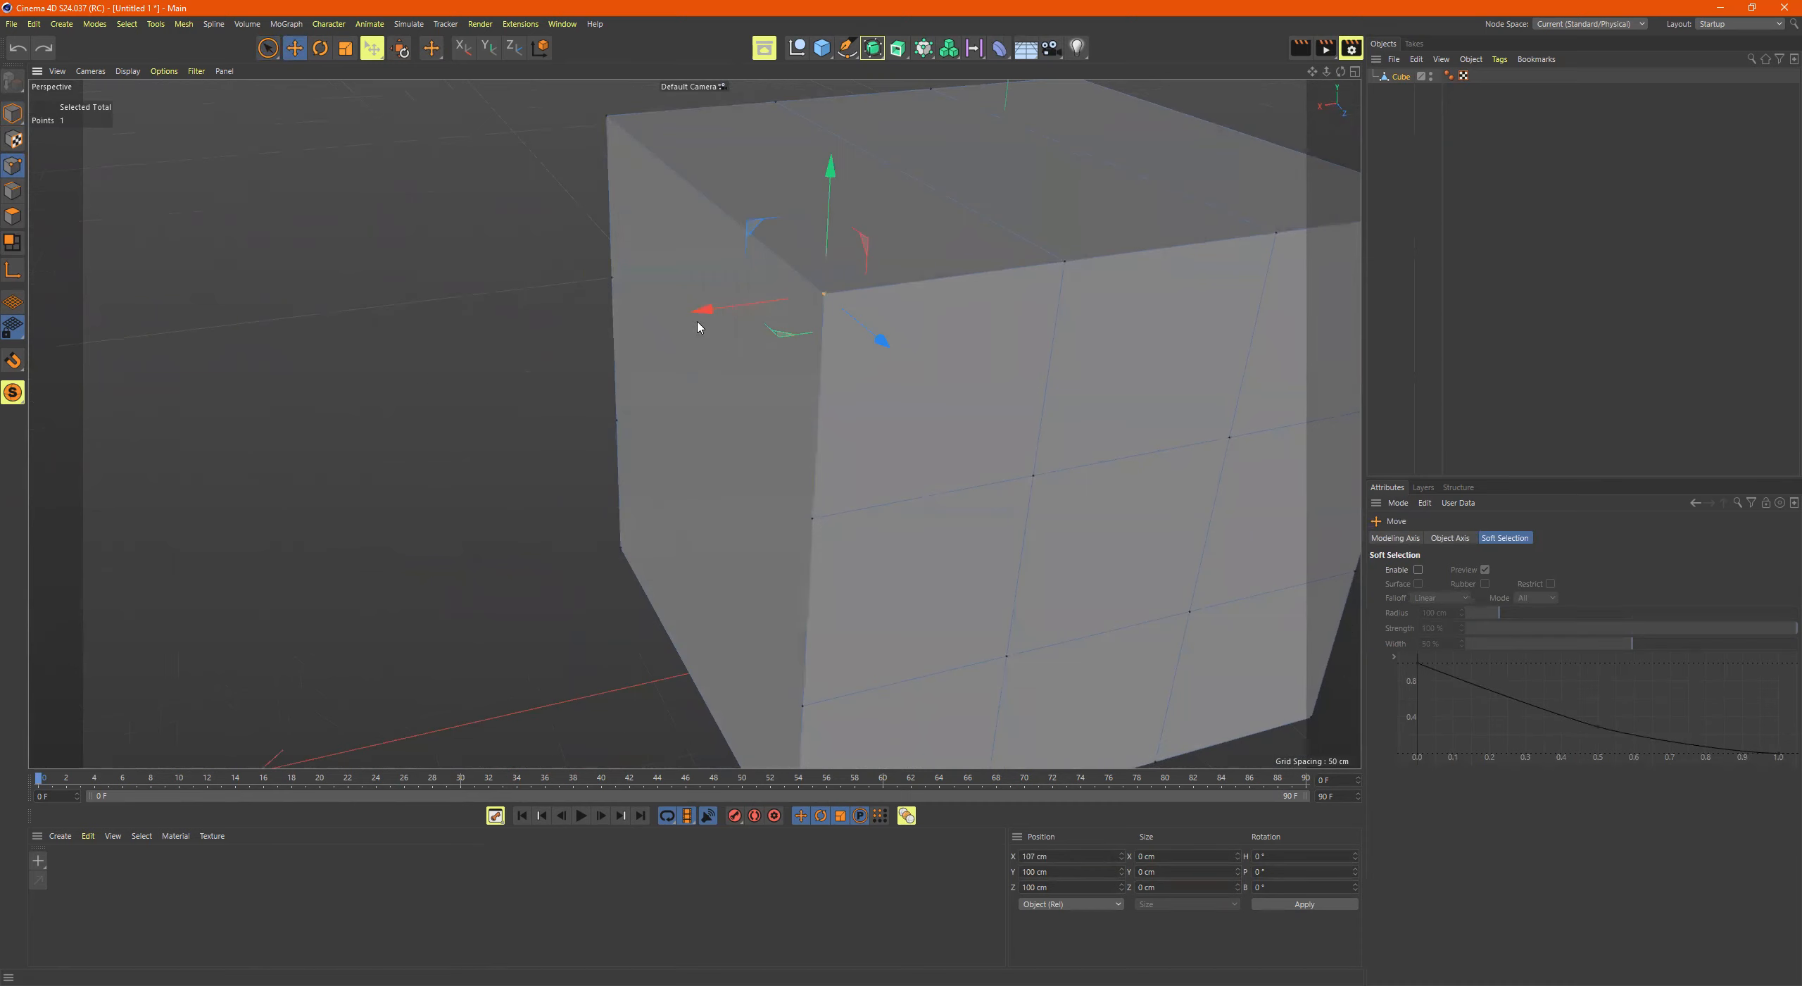
{"action": "left_click_drag", "start_coordinate": [659, 253], "coordinate": [843, 216], "text": "alt"}
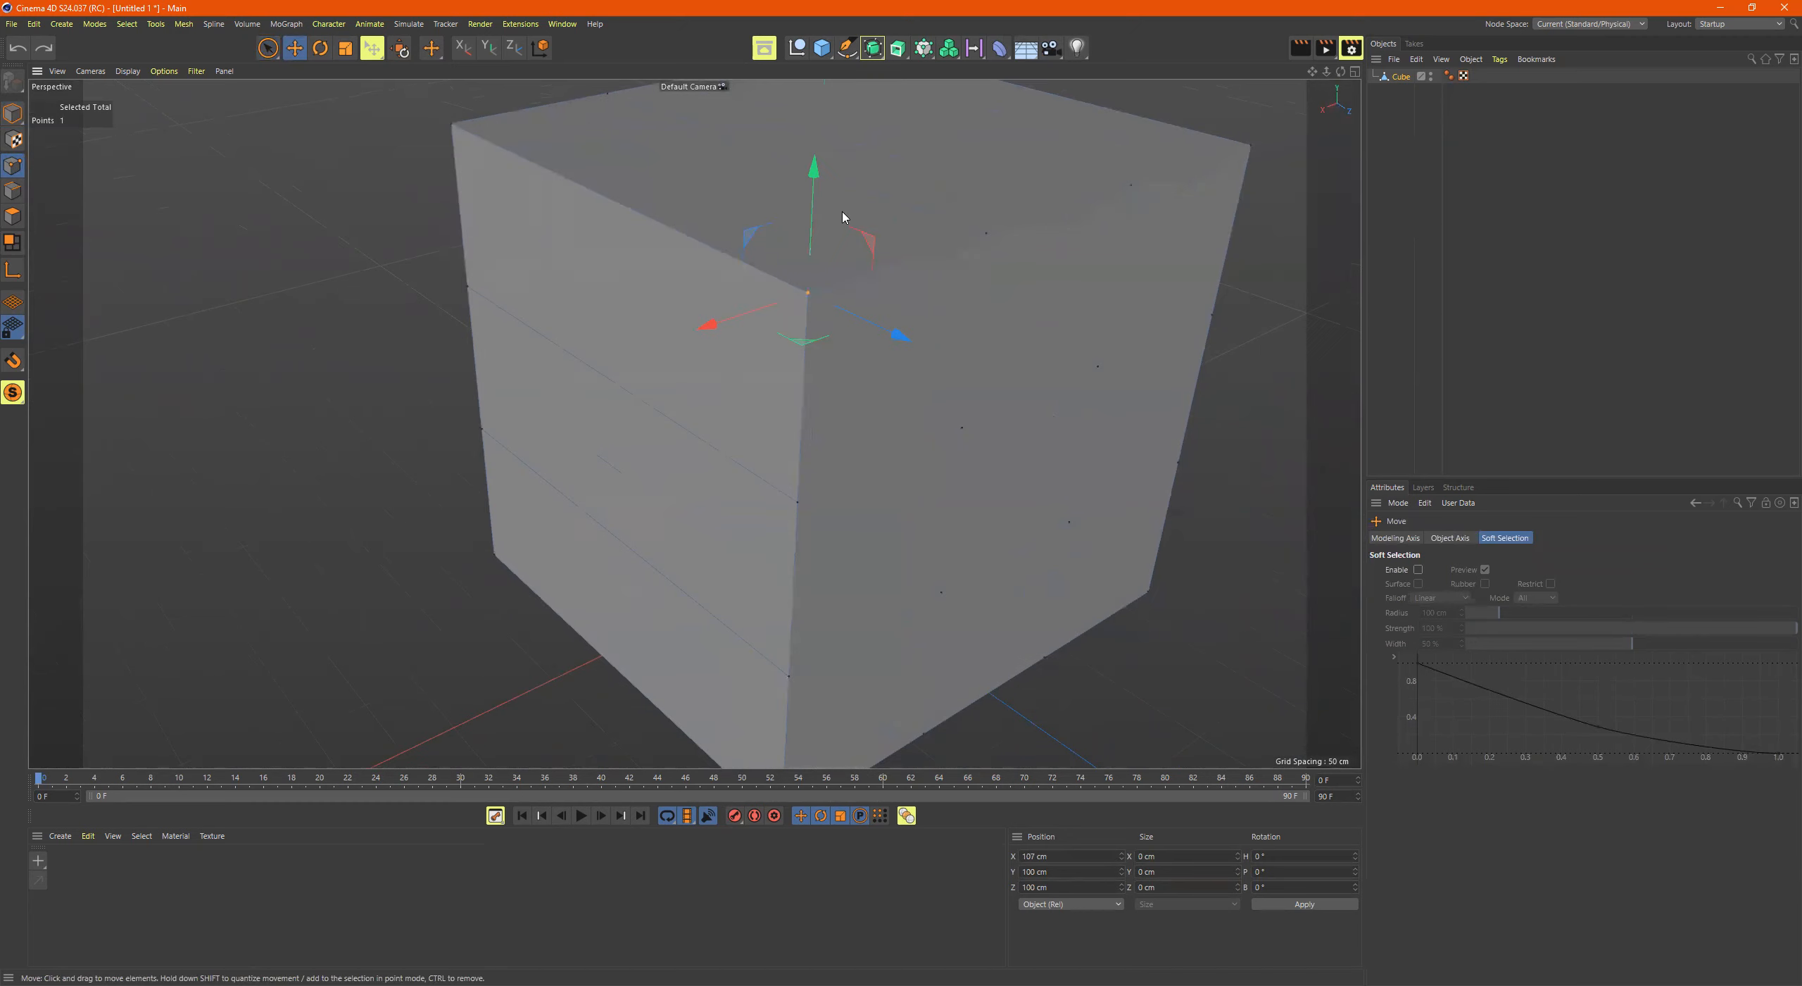
Step: Try to rotate and scale the single selected corner point
{"action": "key", "text": "r"}
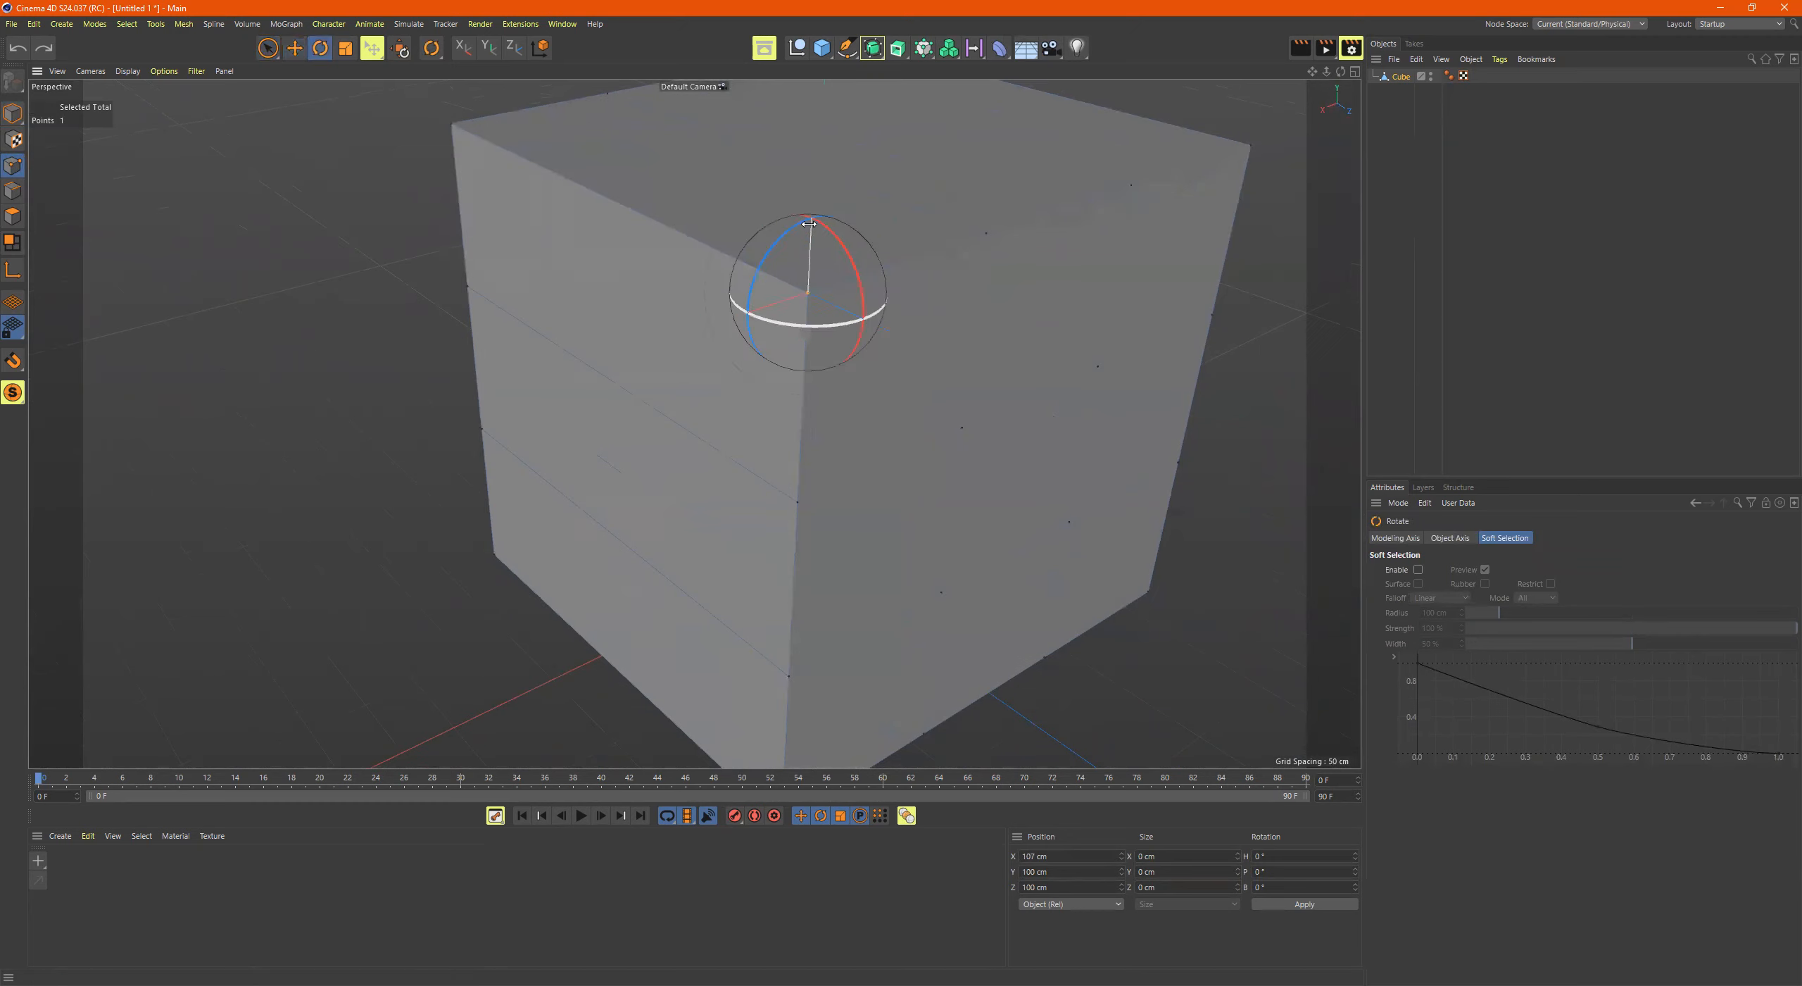
{"action": "left_click_drag", "start_coordinate": [794, 234], "coordinate": [665, 394]}
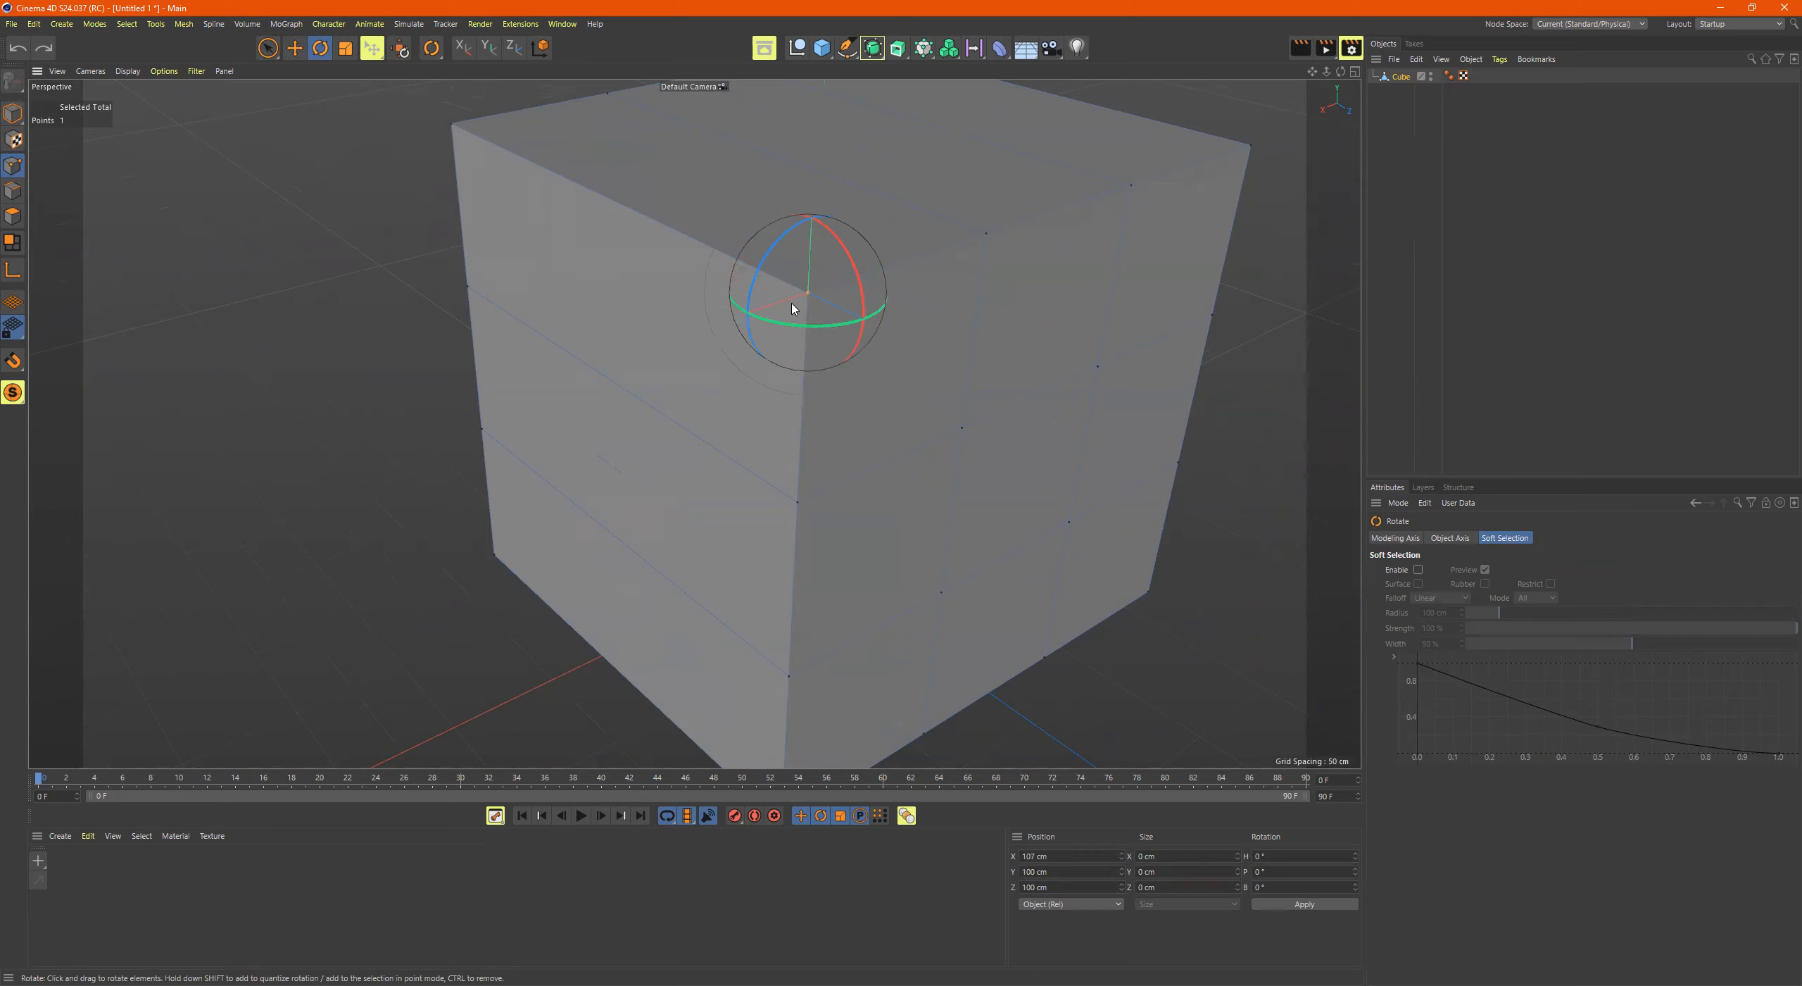
{"action": "key", "text": "t"}
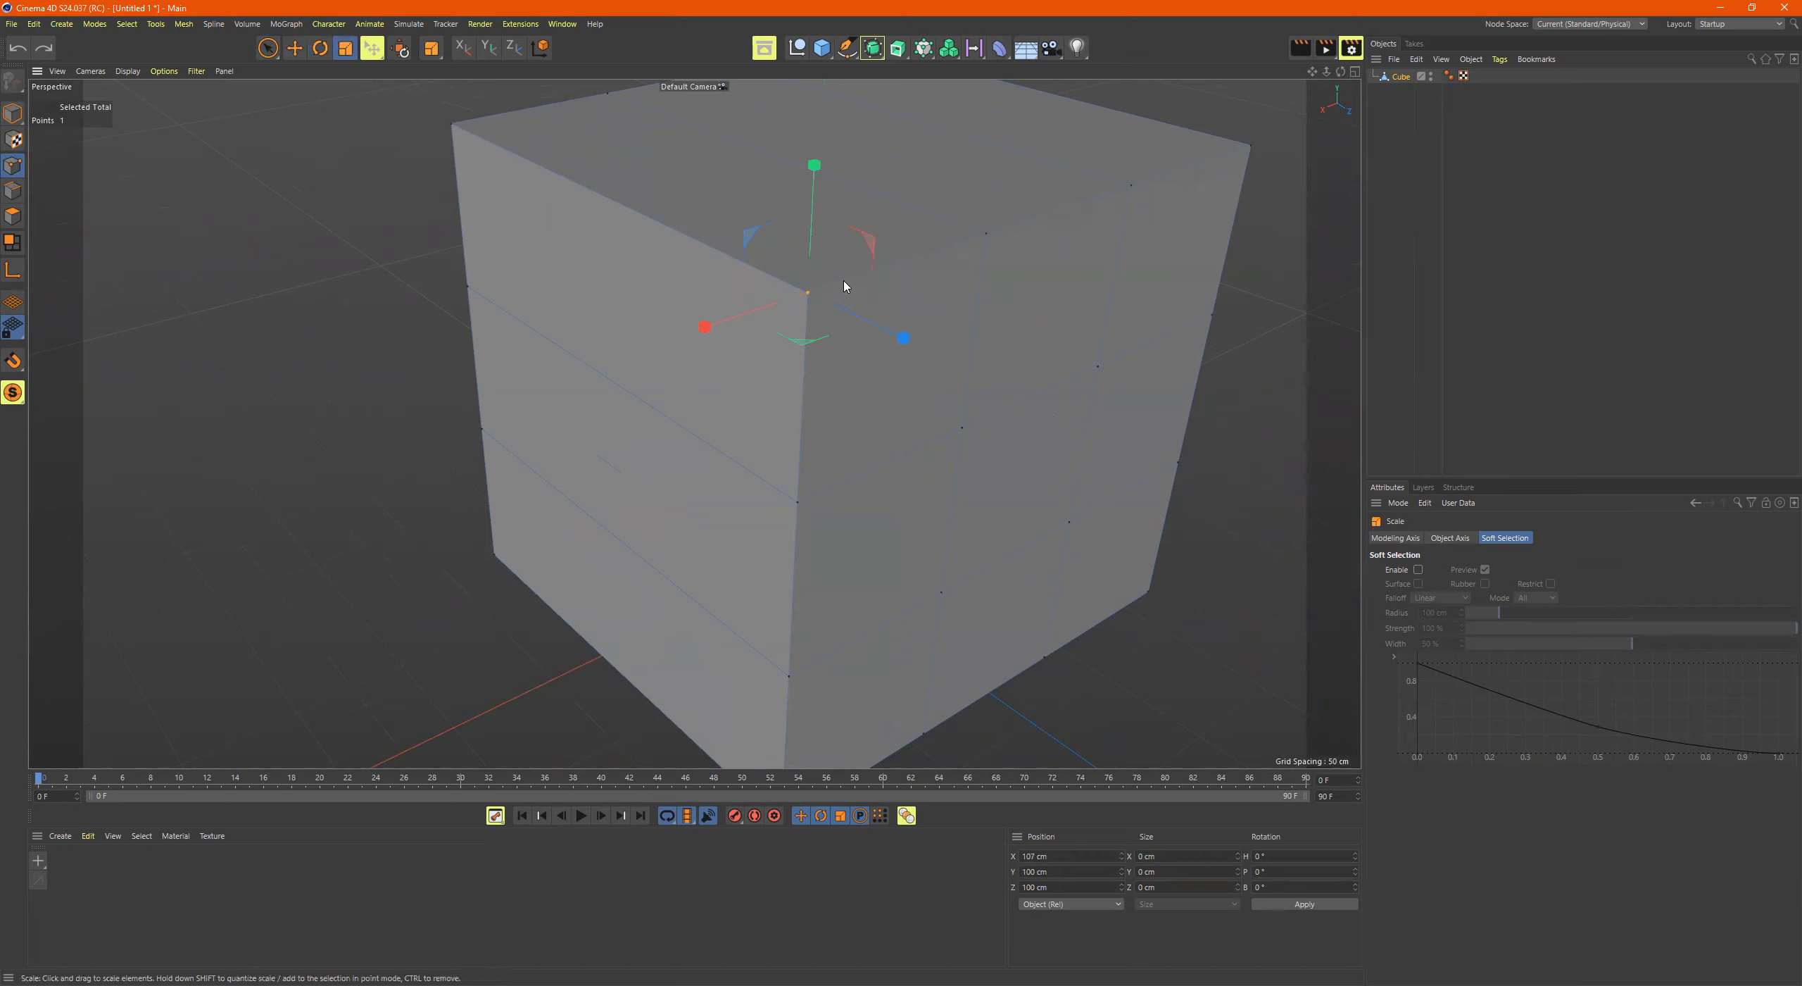
{"action": "left_click_drag", "start_coordinate": [1044, 342], "coordinate": [1098, 345]}
Step: Add the corner point at the other end of the same top edge to the selection
{"action": "left_click_drag", "start_coordinate": [826, 280], "coordinate": [550, 169], "text": "alt"}
{"action": "left_click", "coordinate": [547, 165], "text": "shift"}
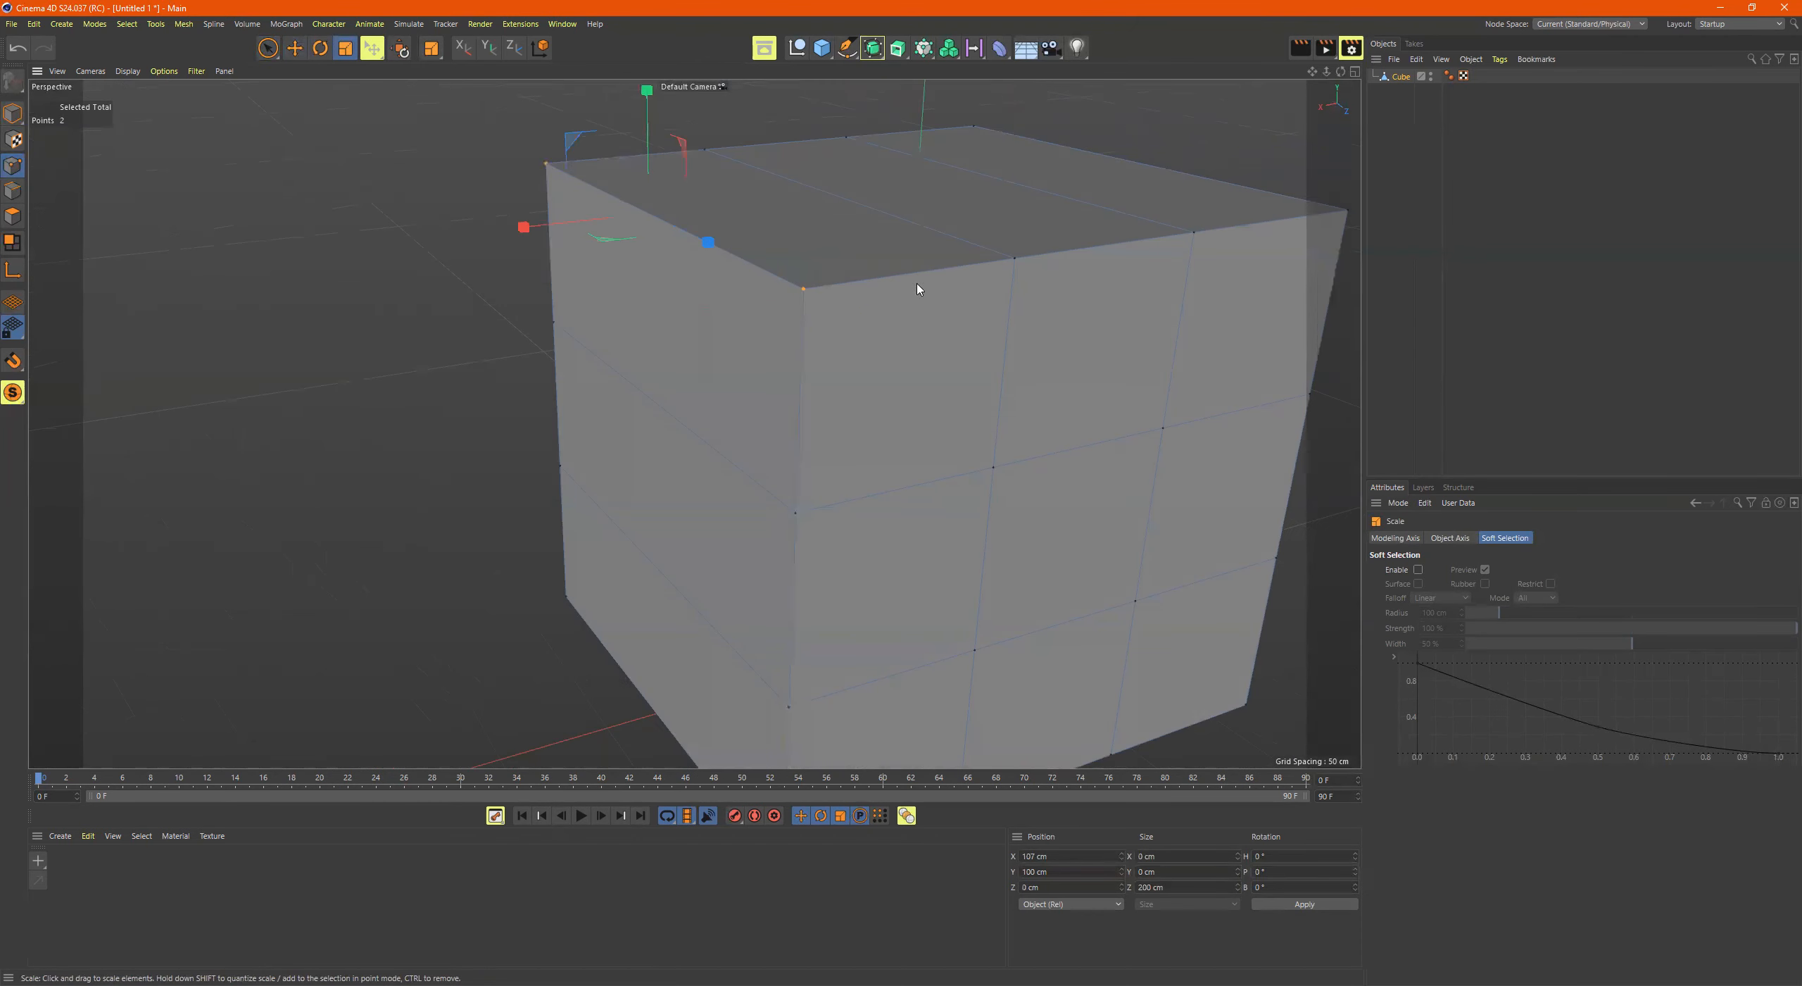
{"action": "left_click_drag", "start_coordinate": [674, 264], "coordinate": [648, 215], "text": "alt"}
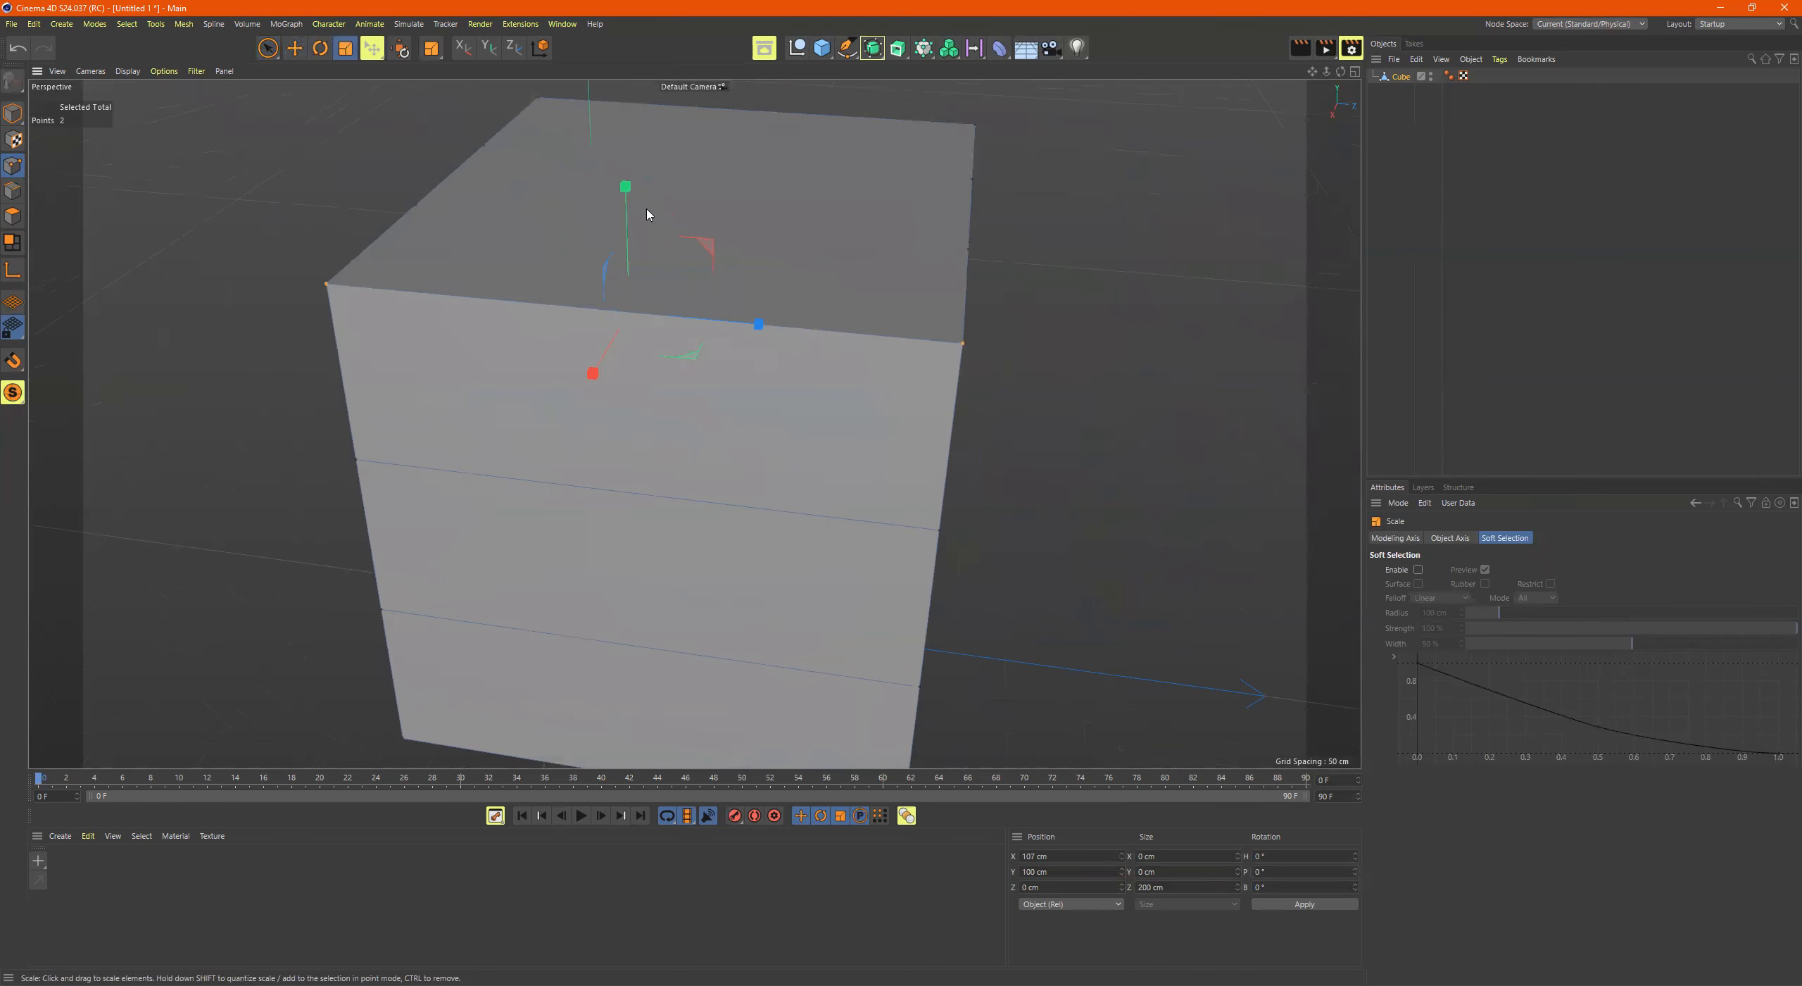
Step: Try scaling the two selected corner points and undo each change
{"action": "left_click_drag", "start_coordinate": [758, 320], "coordinate": [689, 247]}
{"action": "key", "text": "ctrl+z"}
{"action": "left_click_drag", "start_coordinate": [602, 283], "coordinate": [663, 302], "text": "alt"}
{"action": "left_click_drag", "start_coordinate": [551, 290], "coordinate": [831, 353]}
{"action": "key", "text": "ctrl+z"}
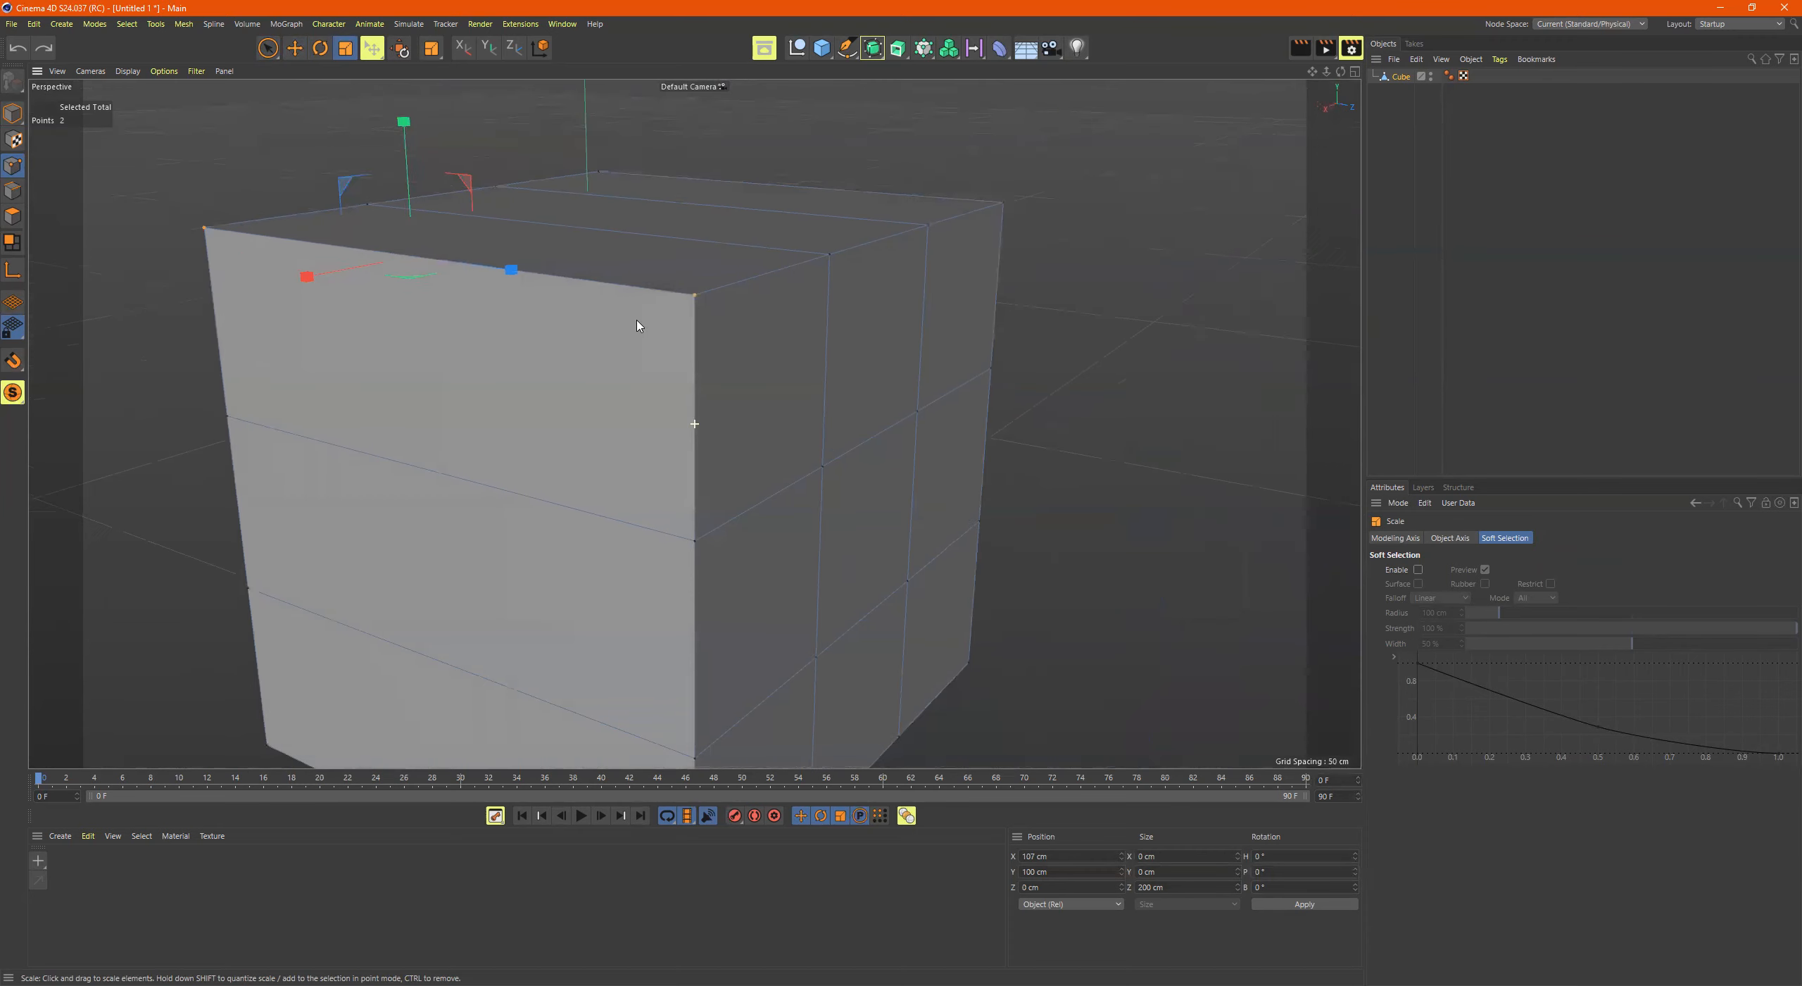
Step: Try rotating the two selected corner points and undo the rotation
{"action": "middle_click_drag", "start_coordinate": [638, 321], "coordinate": [728, 347], "text": "alt"}
{"action": "key", "text": "e"}
{"action": "key", "text": "r"}
{"action": "left_click_drag", "start_coordinate": [536, 230], "coordinate": [616, 307]}
{"action": "key", "text": "ctrl+z"}
{"action": "middle_click_drag", "start_coordinate": [616, 307], "coordinate": [740, 319], "text": "alt"}
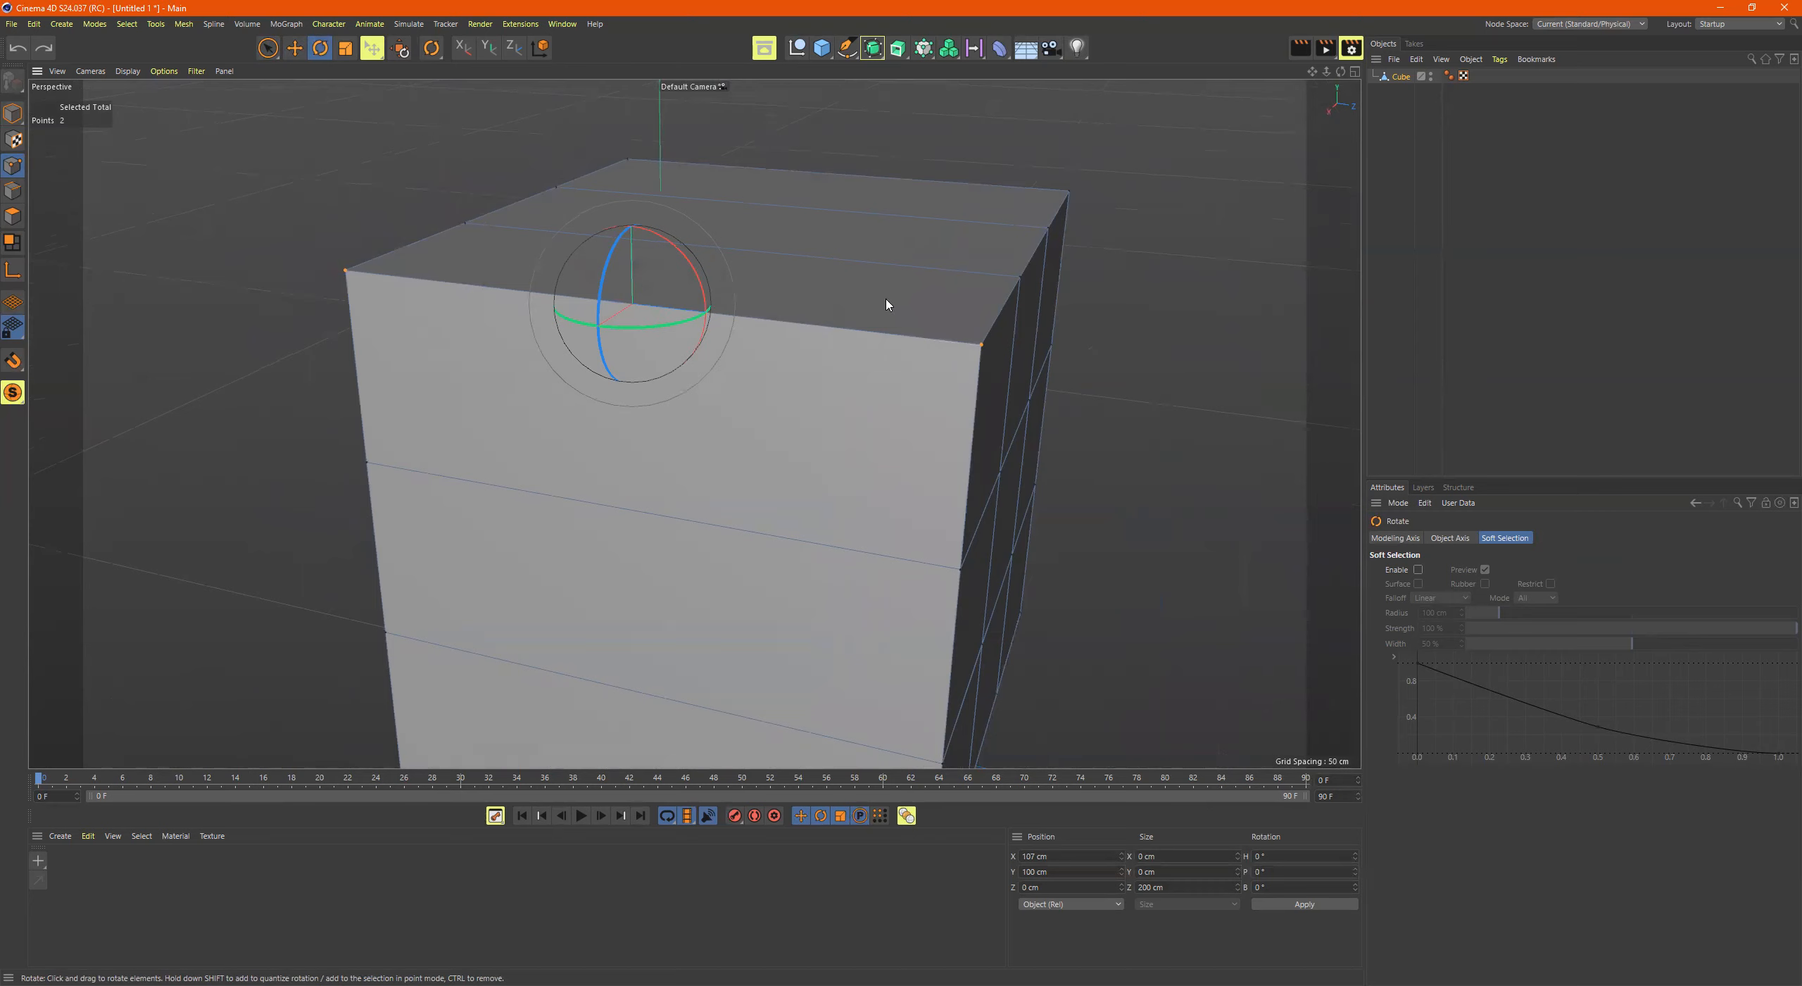
Step: Switch to Edges mode, select the top edge between the two corner points and toggle the coordinate system
{"action": "left_click", "coordinate": [12, 196]}
{"action": "left_click", "coordinate": [470, 285]}
{"action": "left_click_drag", "start_coordinate": [674, 350], "coordinate": [616, 344], "text": "alt"}
{"action": "key", "text": "w"}
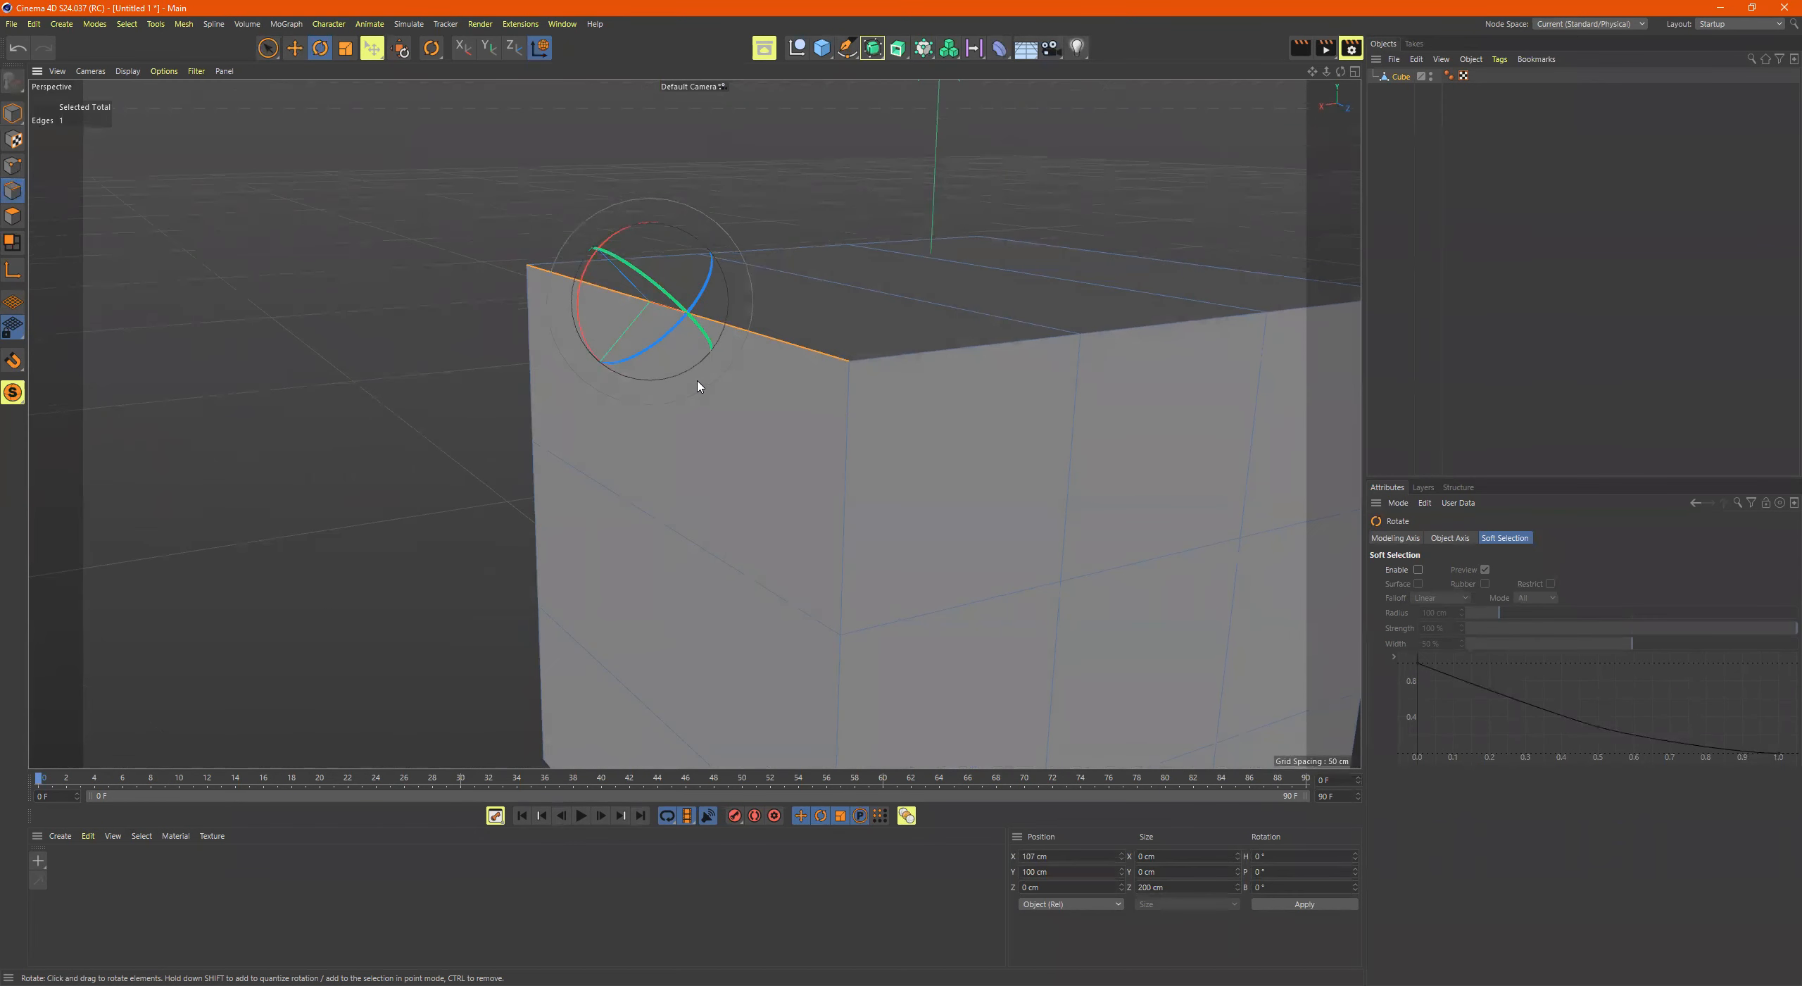
{"action": "left_click_drag", "start_coordinate": [708, 390], "coordinate": [941, 369], "text": "alt"}
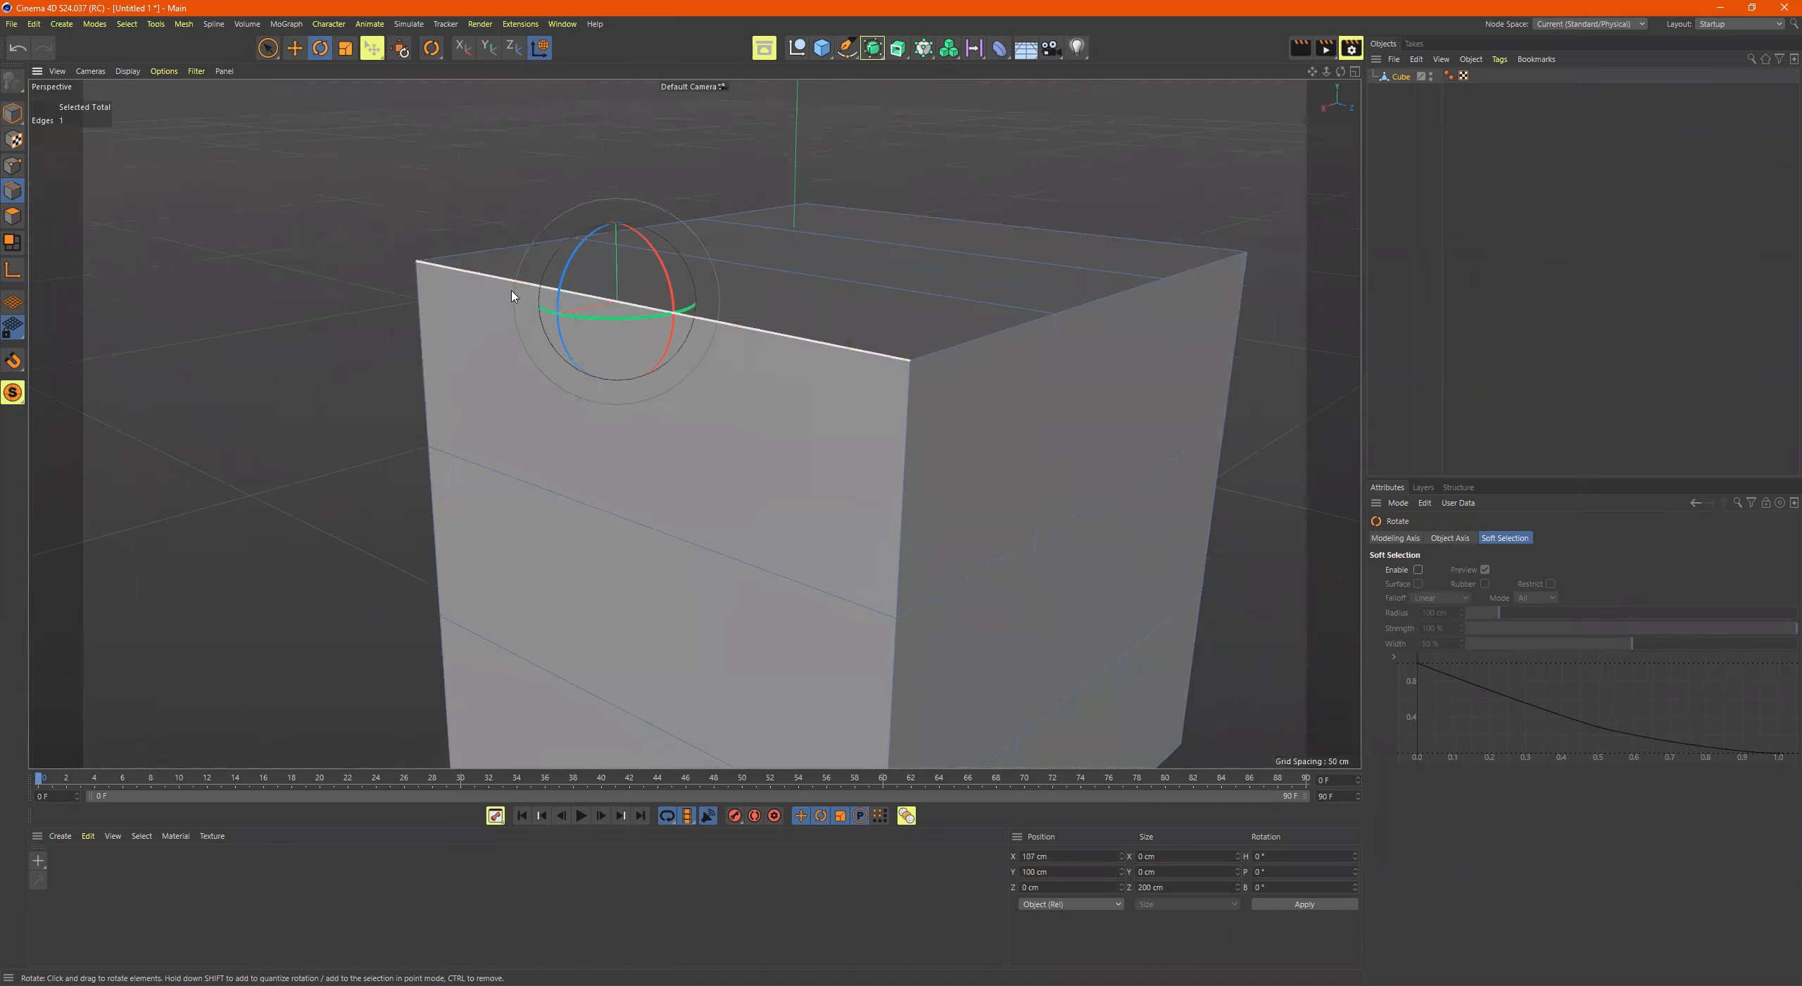
Step: Lower the selected top edge along Y to about 77.4 cm, sloping the cube's top
{"action": "key", "text": "e"}
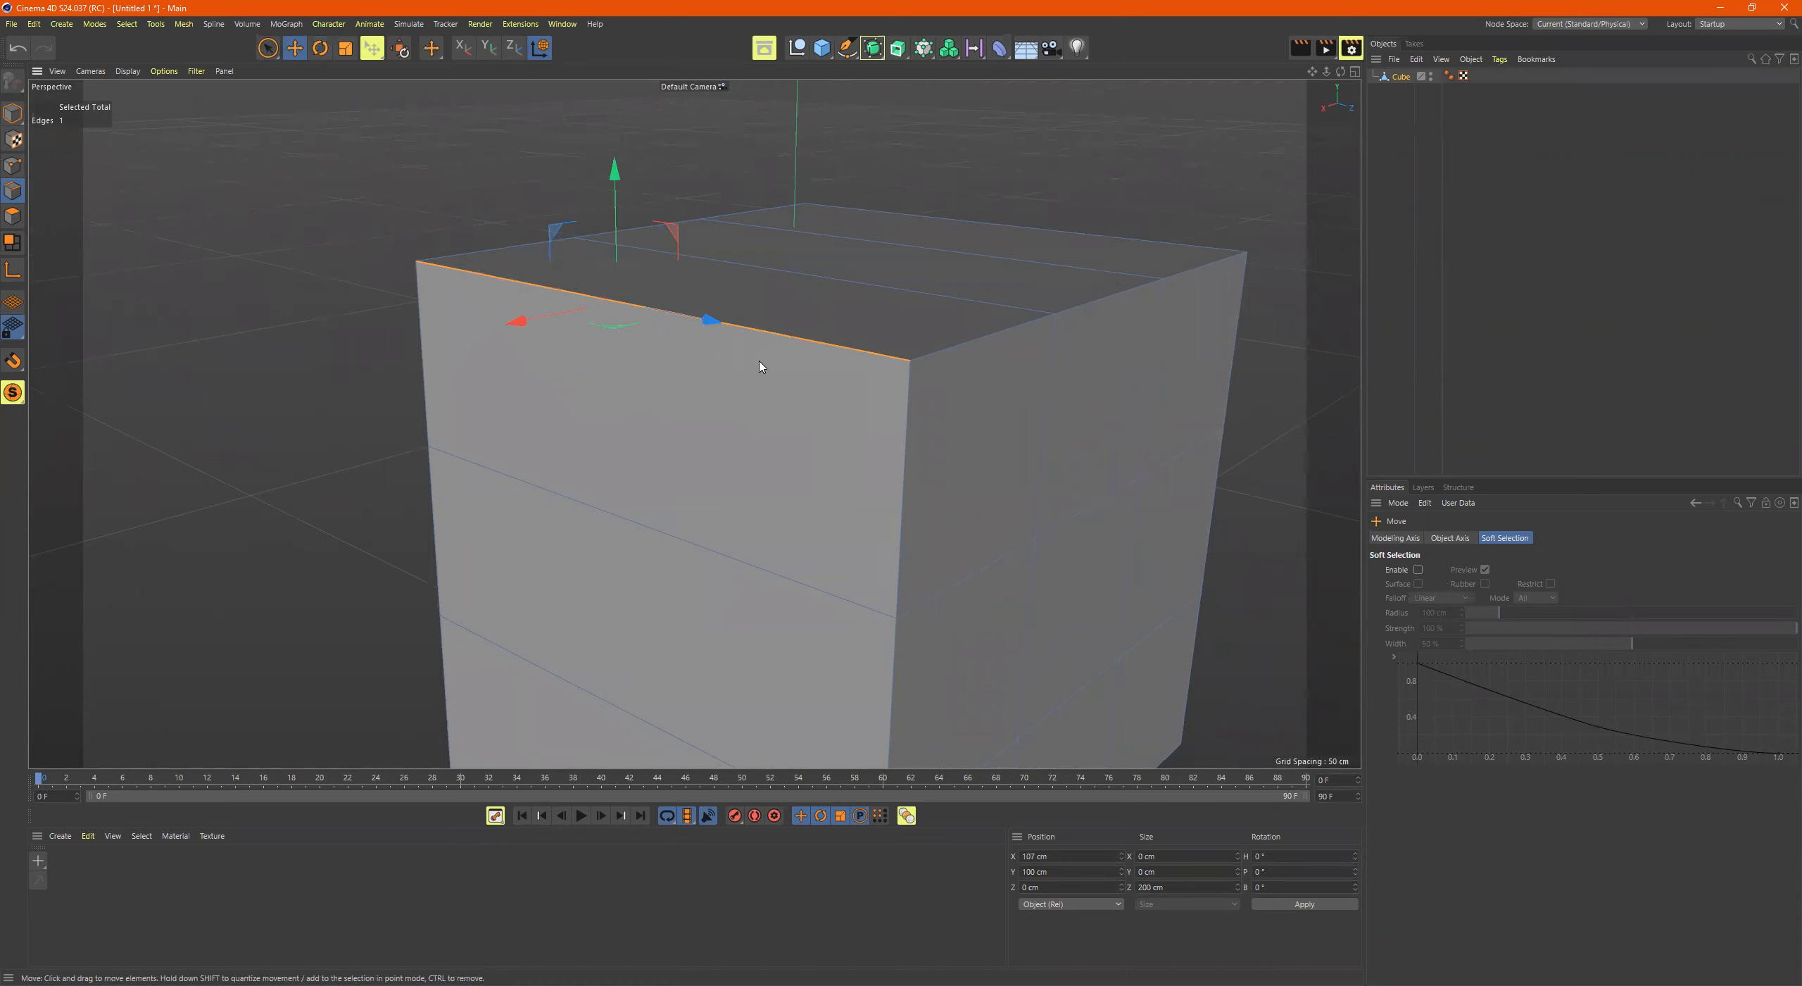
{"action": "left_click_drag", "start_coordinate": [620, 186], "coordinate": [620, 250]}
{"action": "left_click_drag", "start_coordinate": [693, 343], "coordinate": [781, 411], "text": "alt"}
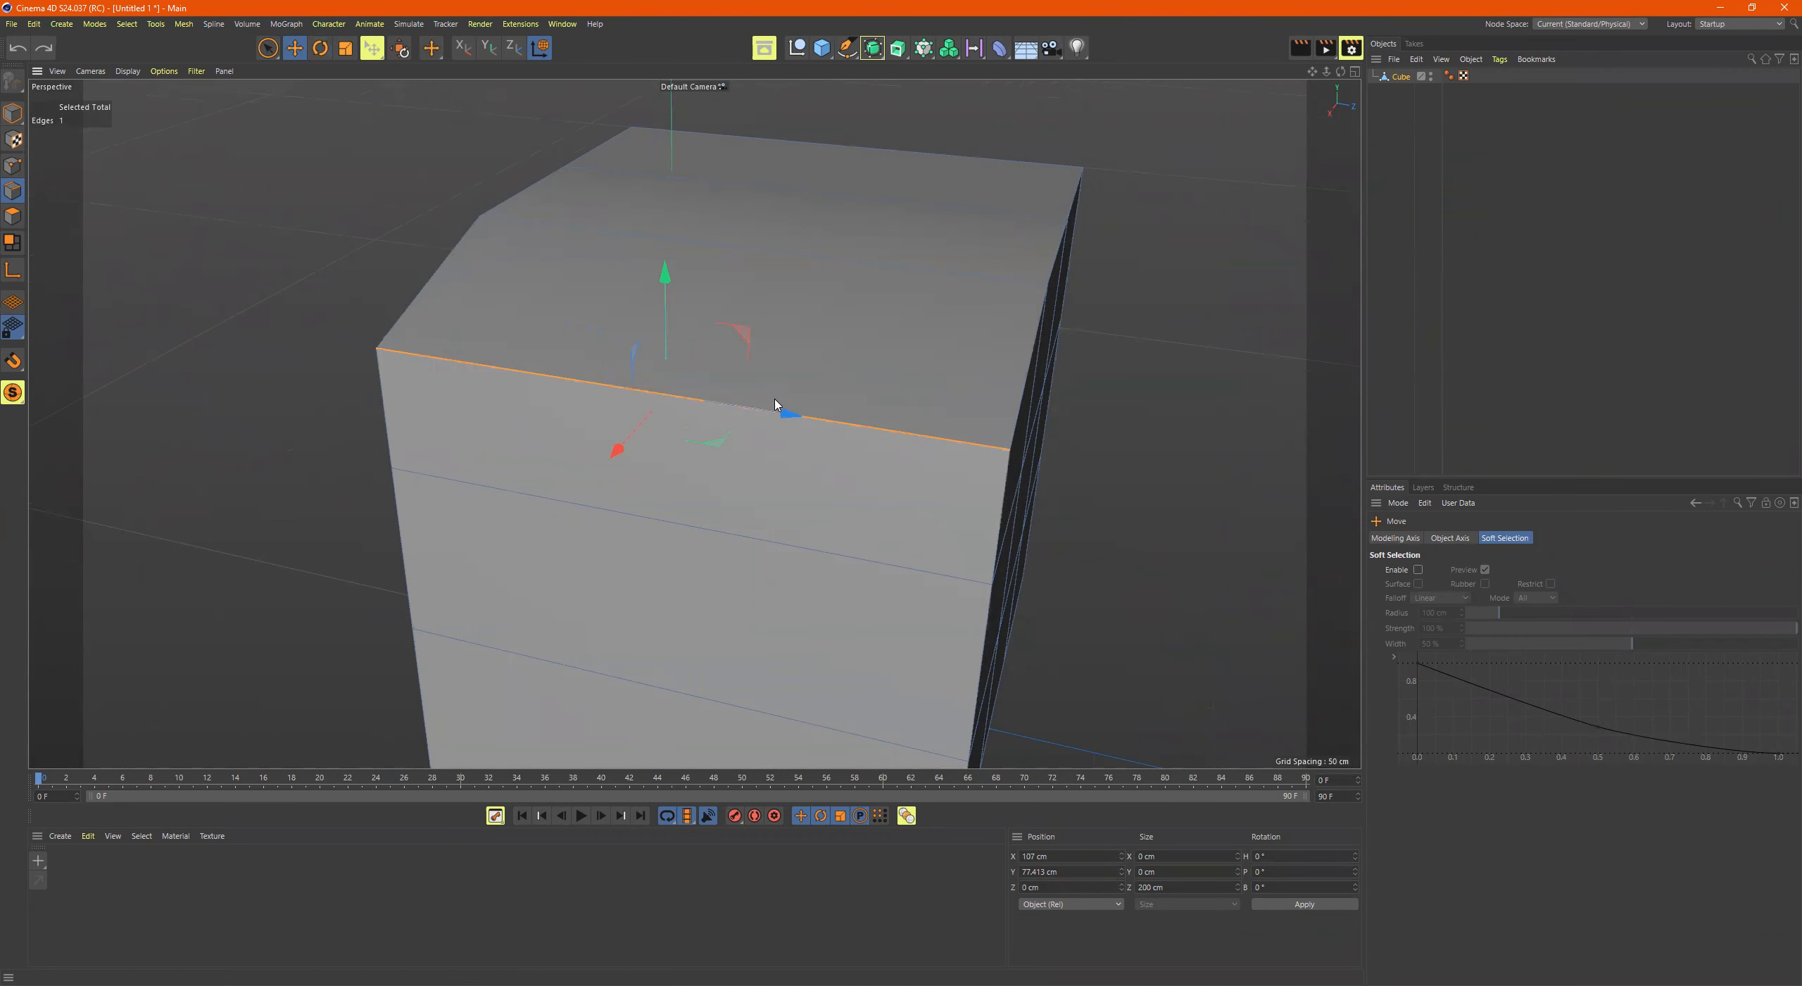
Step: Try to rotate the lowered edge about its own axis
{"action": "key", "text": "r"}
{"action": "left_click_drag", "start_coordinate": [668, 377], "coordinate": [707, 387]}
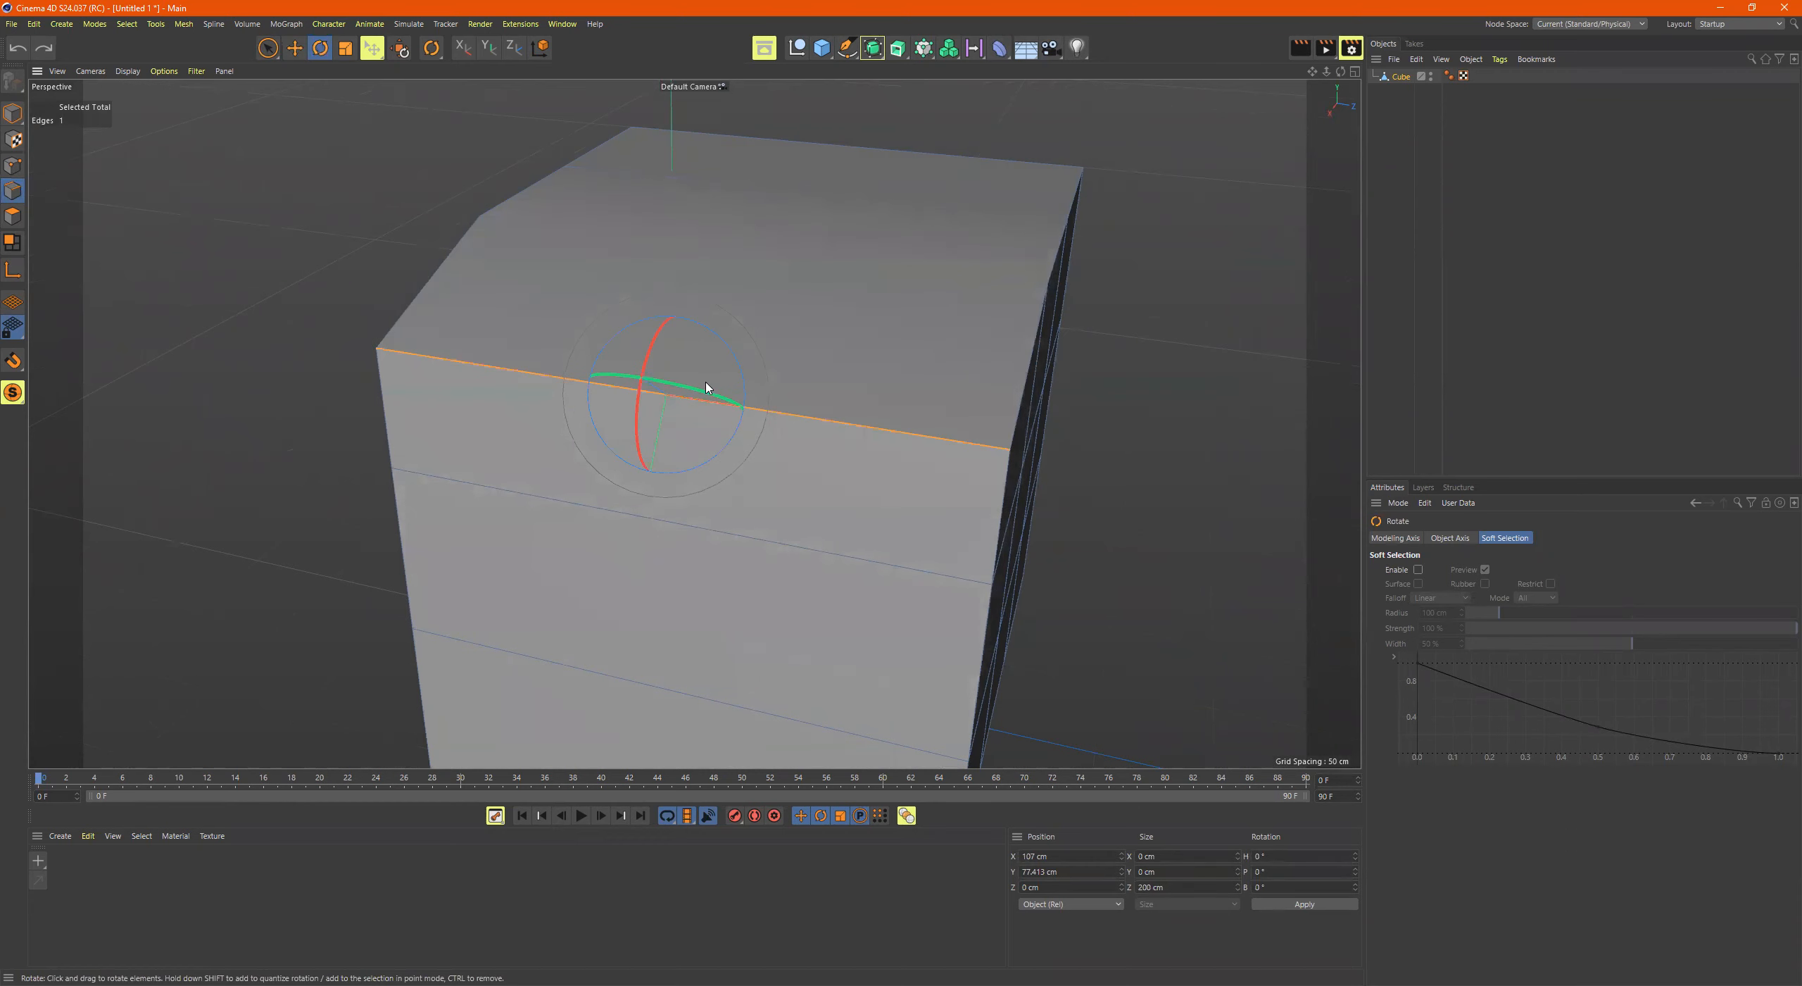
{"action": "key", "text": "e"}
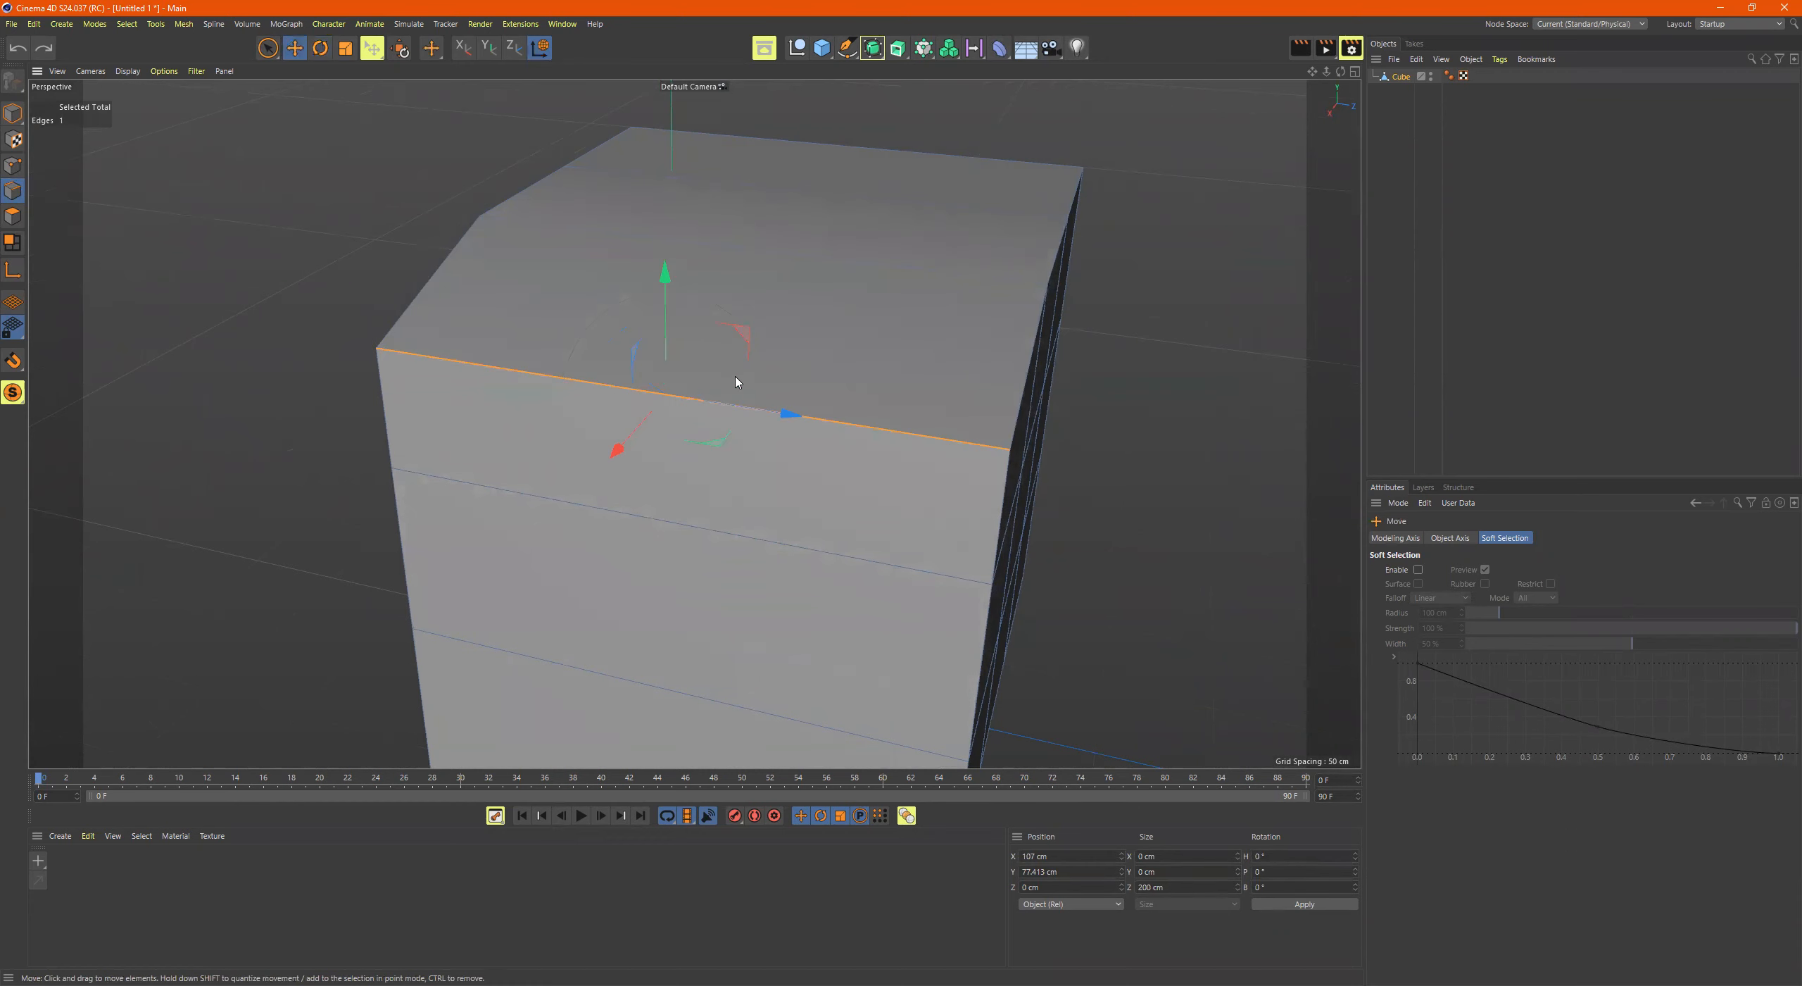
Step: Try to scale the lowered edge along Y after toggling the coordinate system
{"action": "key", "text": "t"}
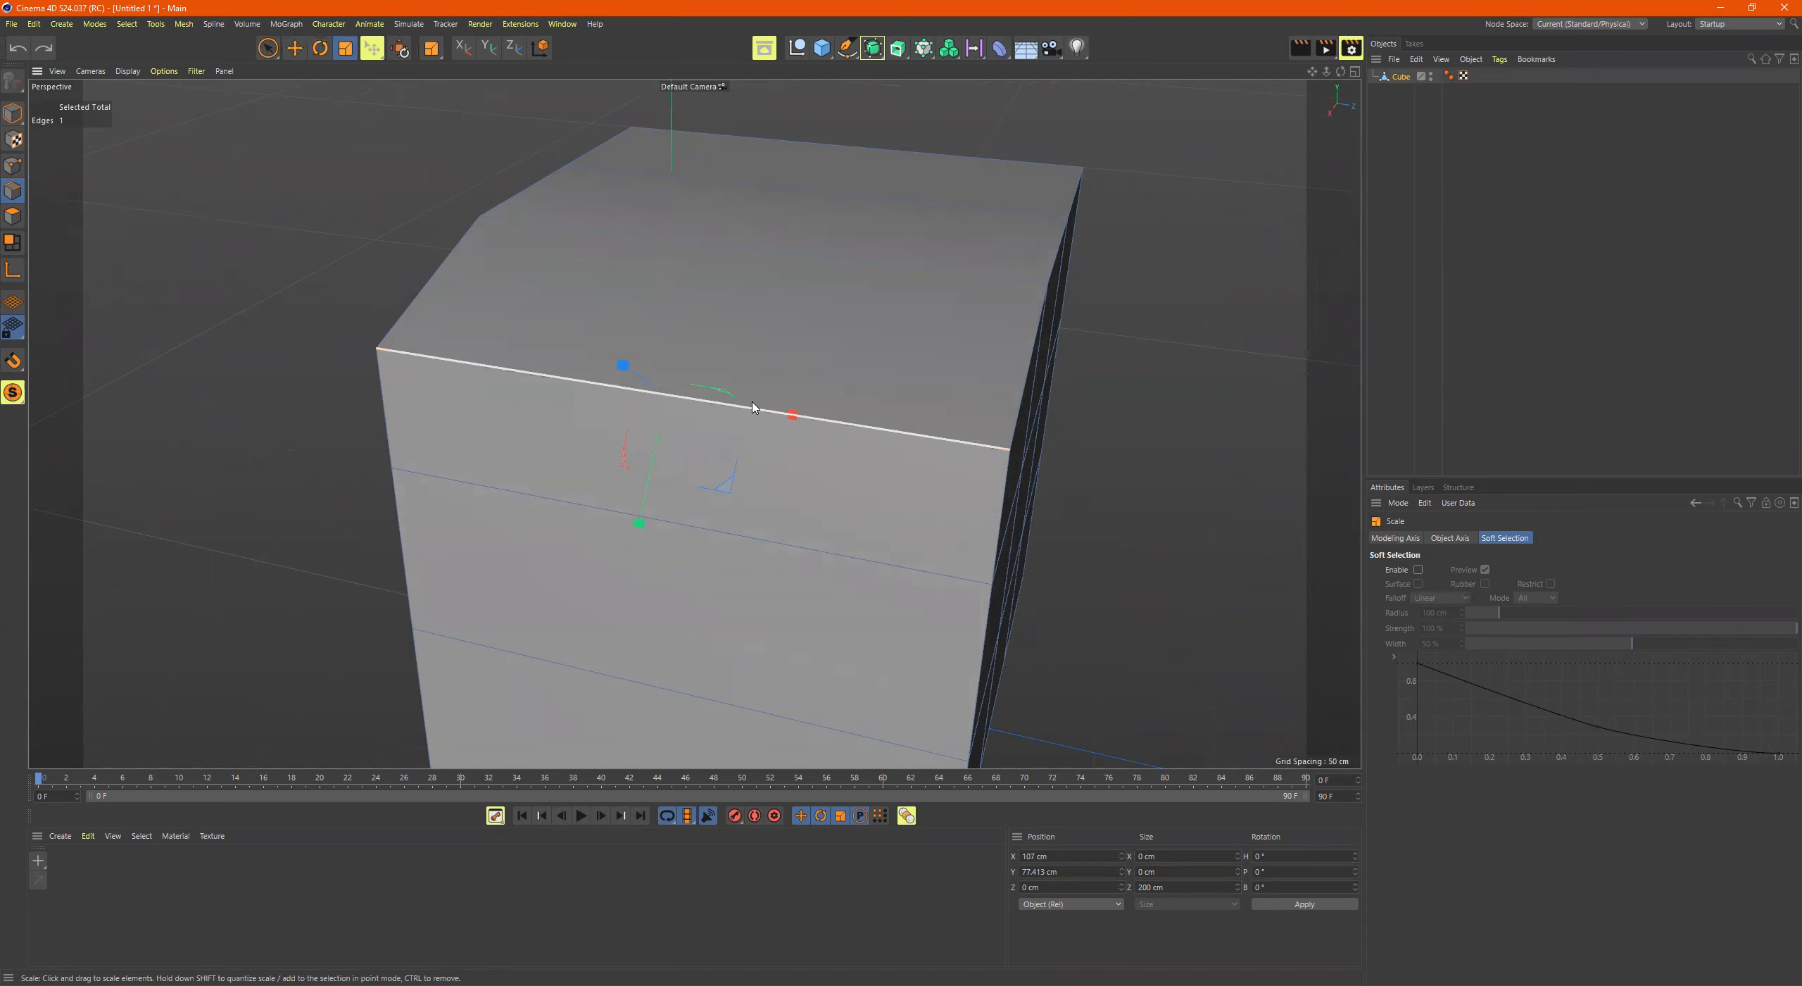
{"action": "key", "text": "w"}
{"action": "left_click_drag", "start_coordinate": [792, 414], "coordinate": [708, 338], "text": "alt"}
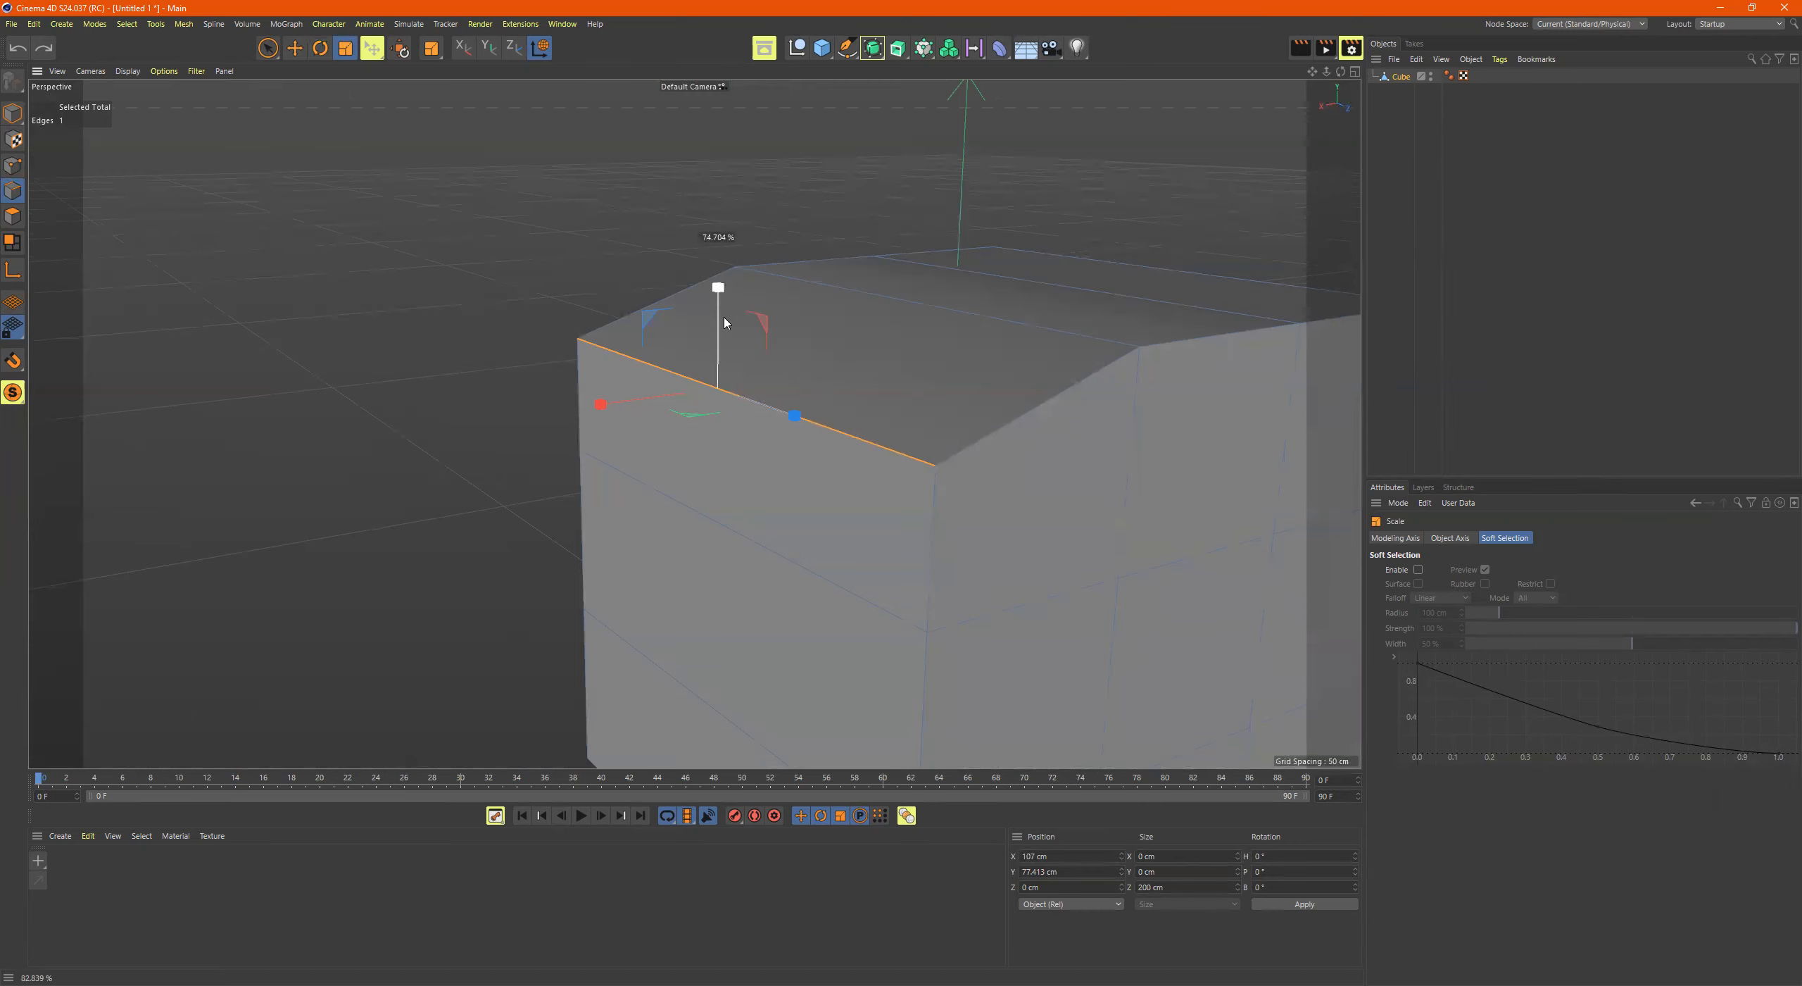
{"action": "left_click_drag", "start_coordinate": [719, 258], "coordinate": [720, 254]}
{"action": "left_click_drag", "start_coordinate": [782, 304], "coordinate": [724, 282], "text": "alt"}
{"action": "left_click_drag", "start_coordinate": [638, 229], "coordinate": [632, 296]}
{"action": "left_click_drag", "start_coordinate": [506, 356], "coordinate": [768, 403]}
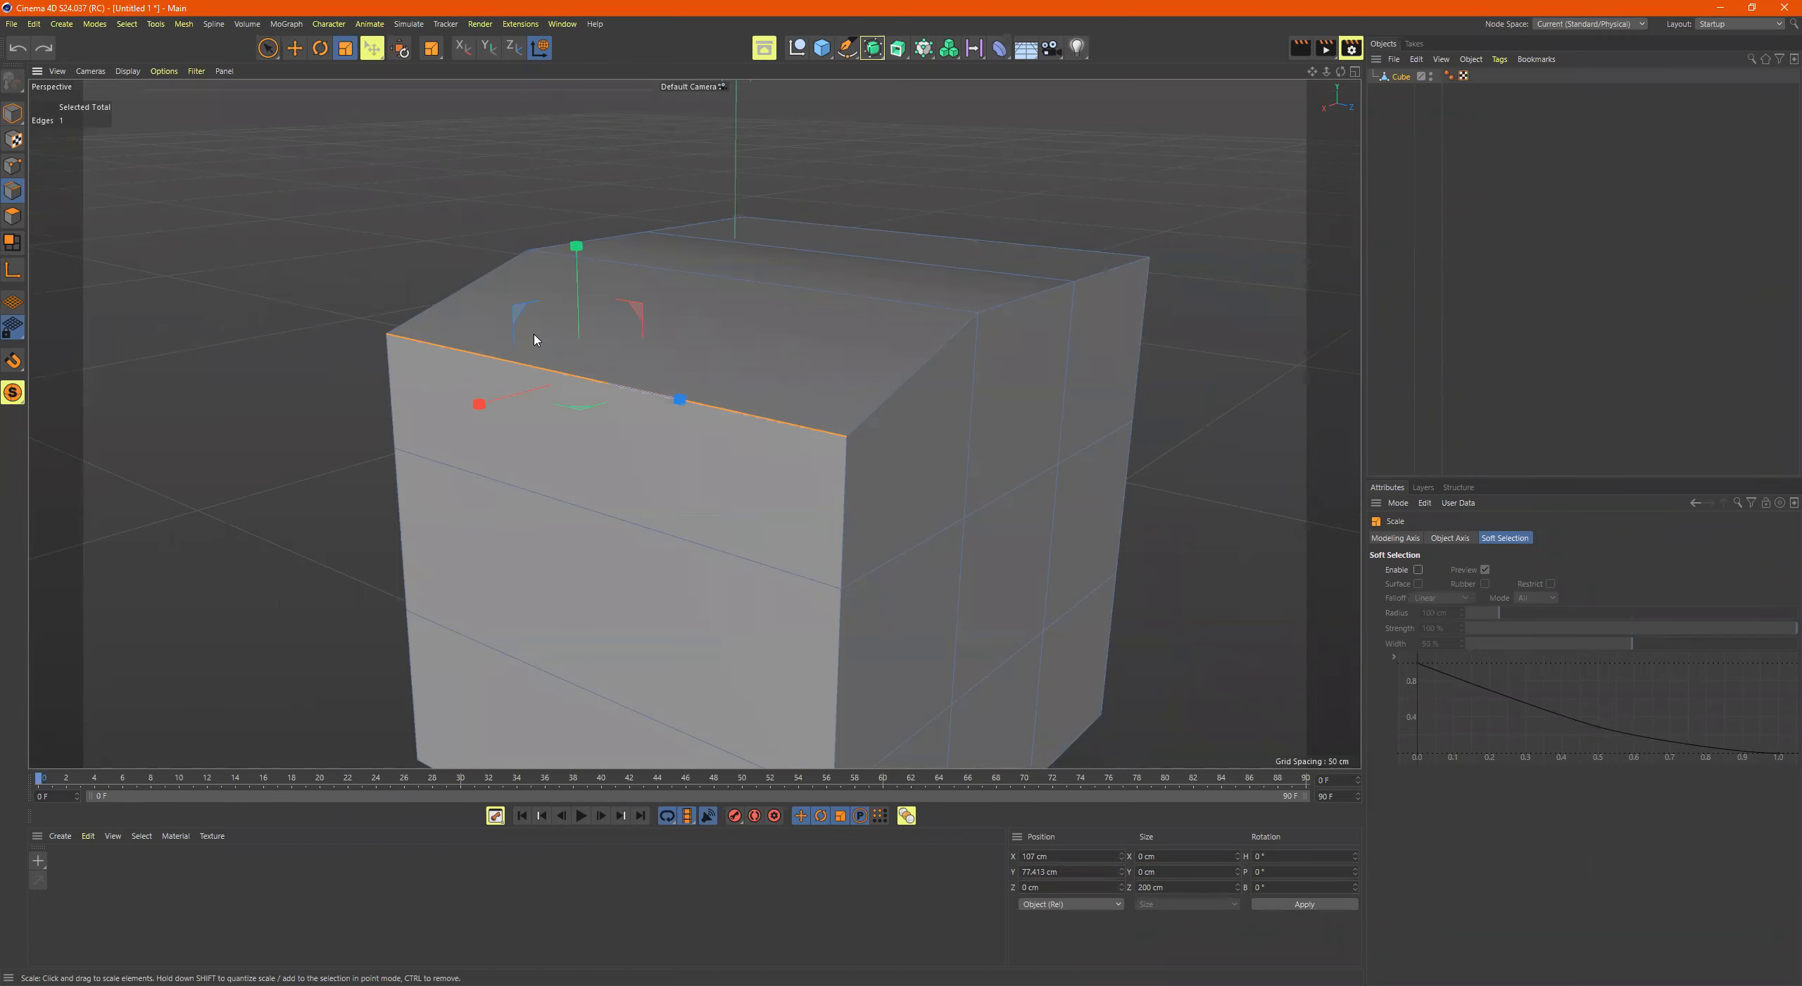
{"action": "left_click_drag", "start_coordinate": [737, 385], "coordinate": [761, 403], "text": "alt"}
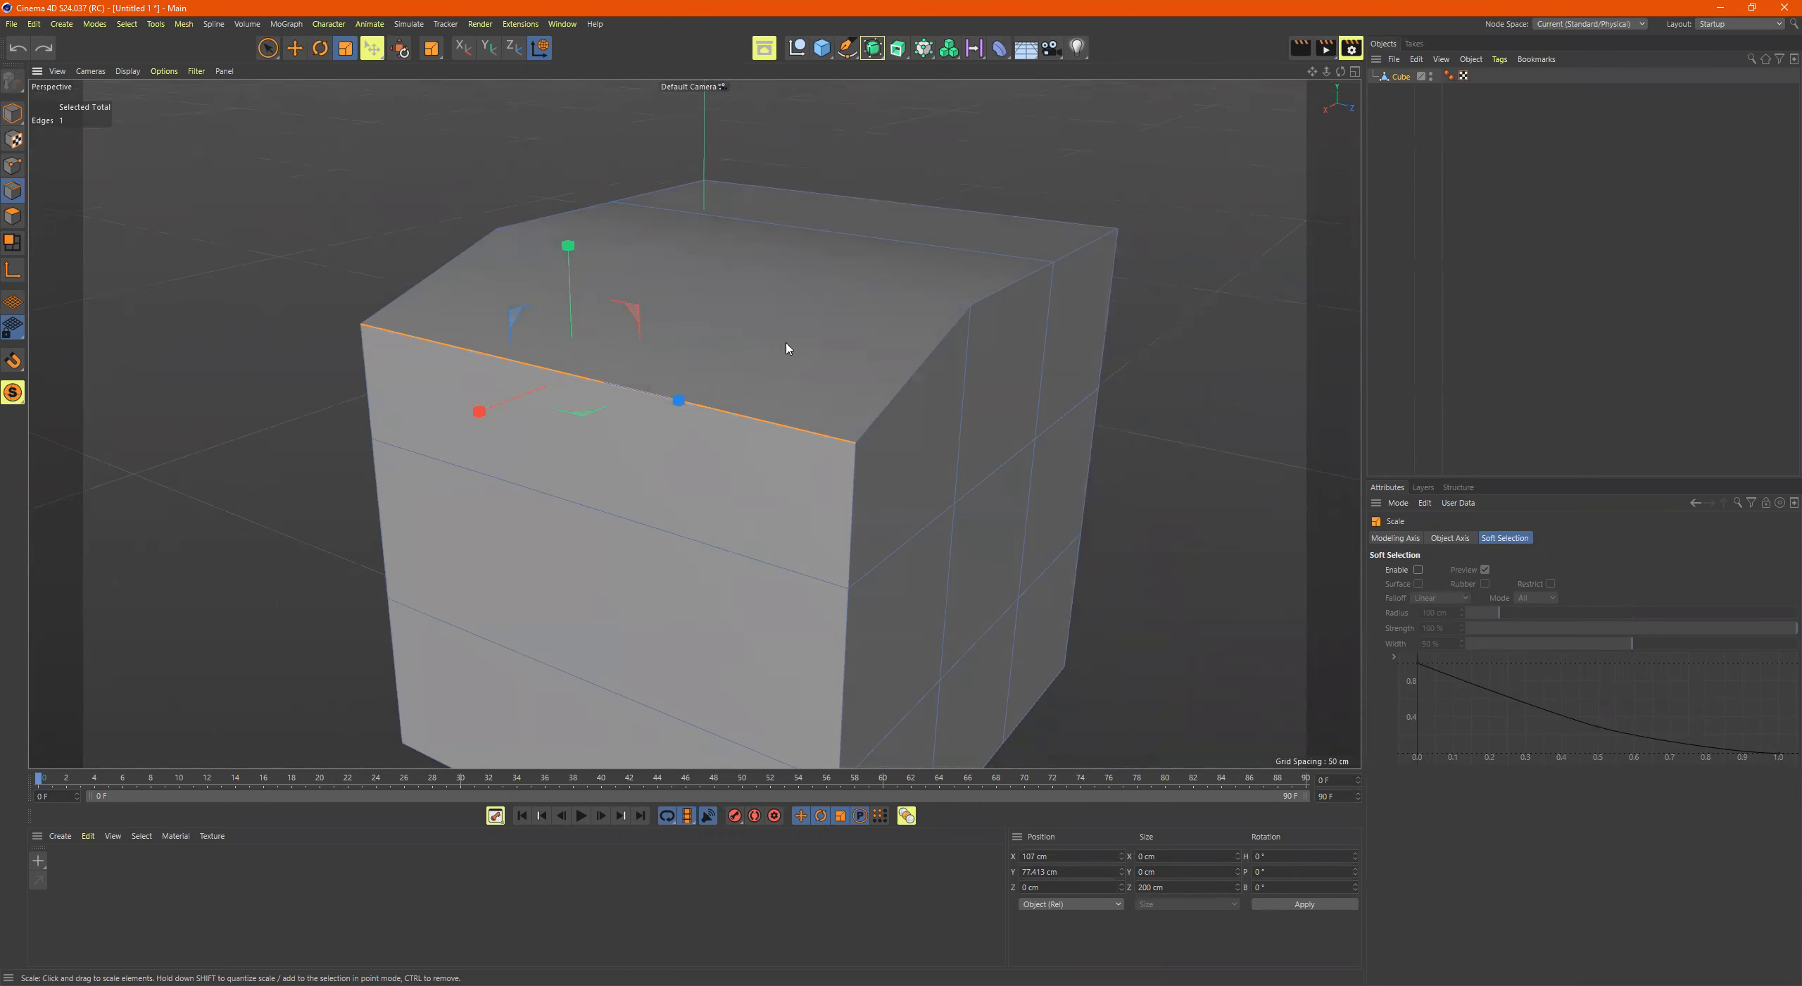
Step: Add a second cube primitive and move it about 505 cm along Z, clear of the edited cube
{"action": "scroll", "coordinate": [787, 348], "scroll_direction": "down", "scroll_amount": 5}
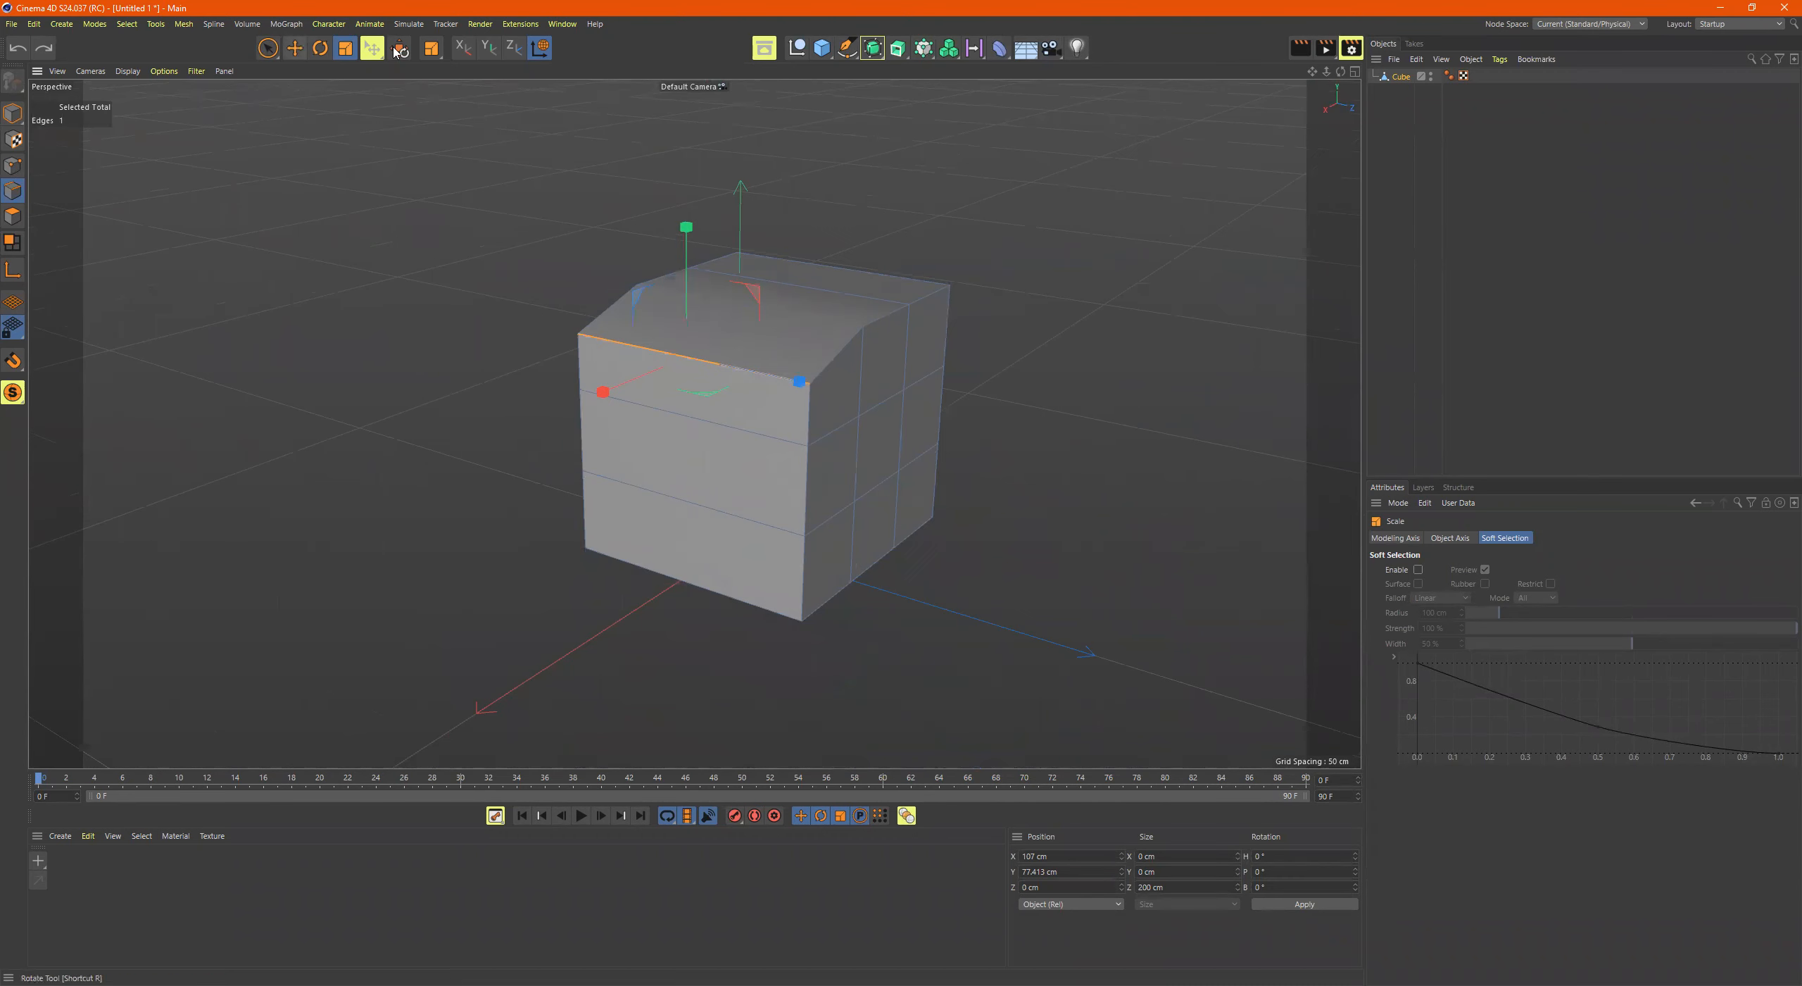
{"action": "left_click", "coordinate": [823, 47]}
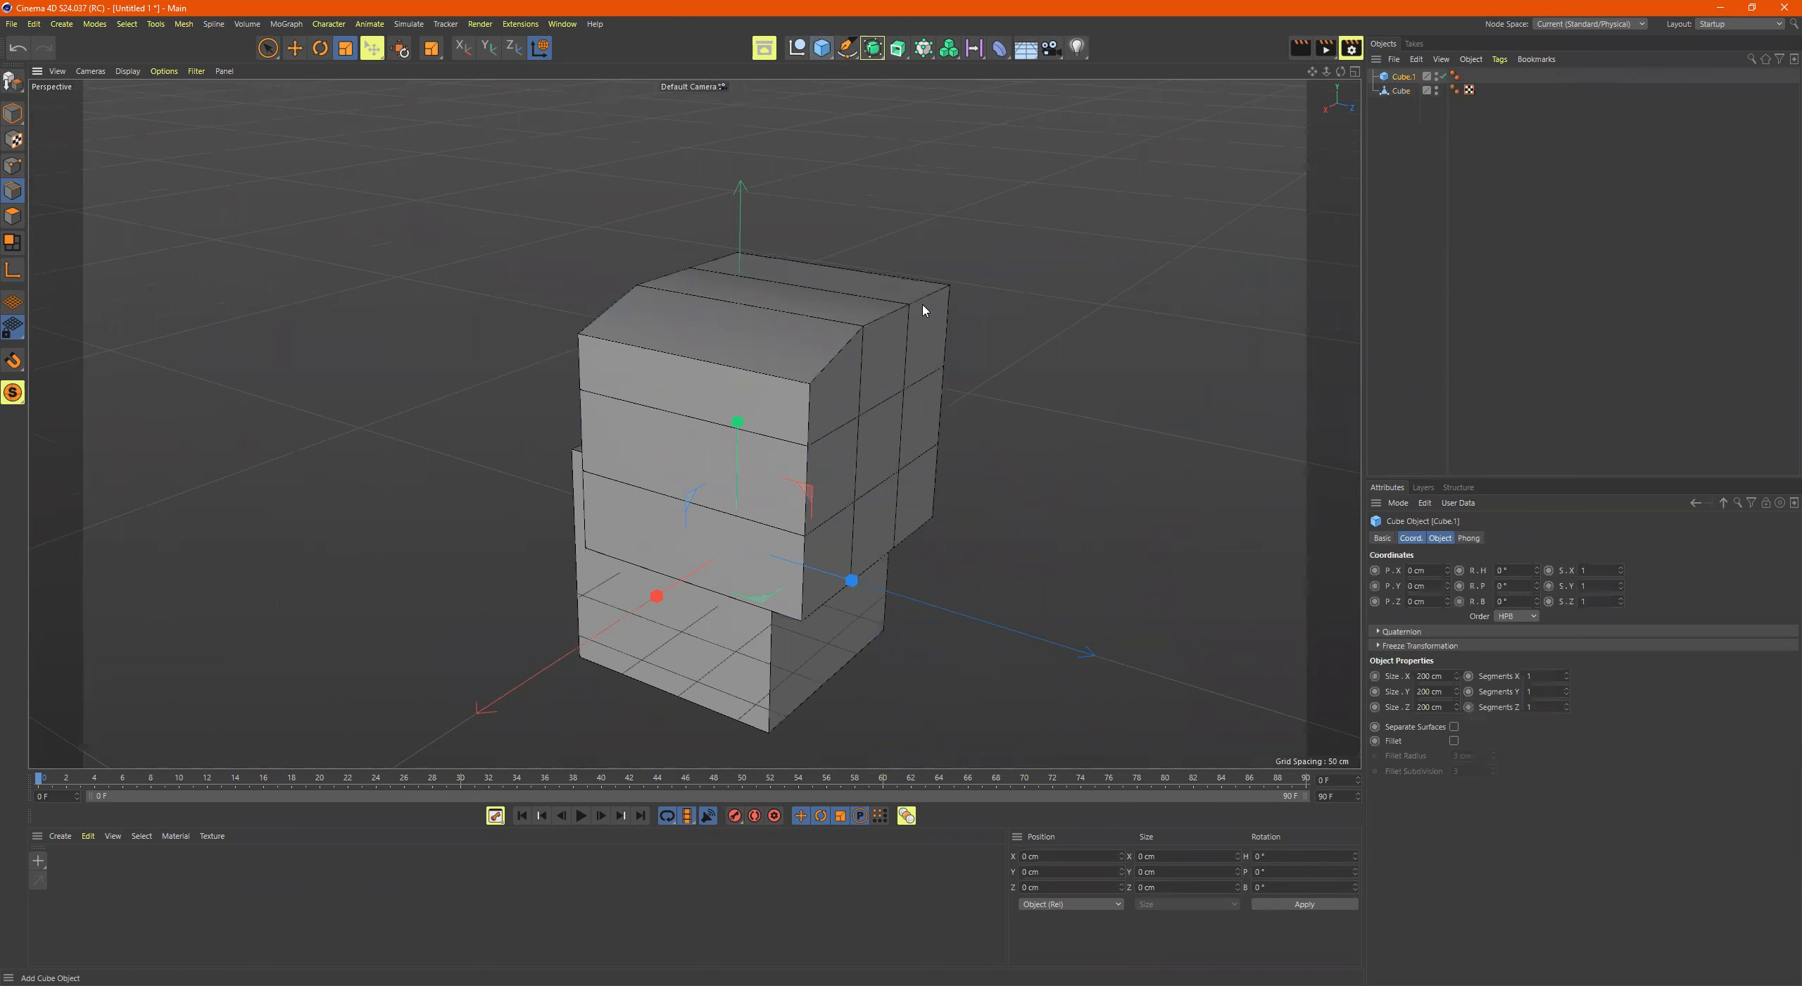
{"action": "key", "text": "e"}
{"action": "left_click_drag", "start_coordinate": [736, 543], "coordinate": [437, 464]}
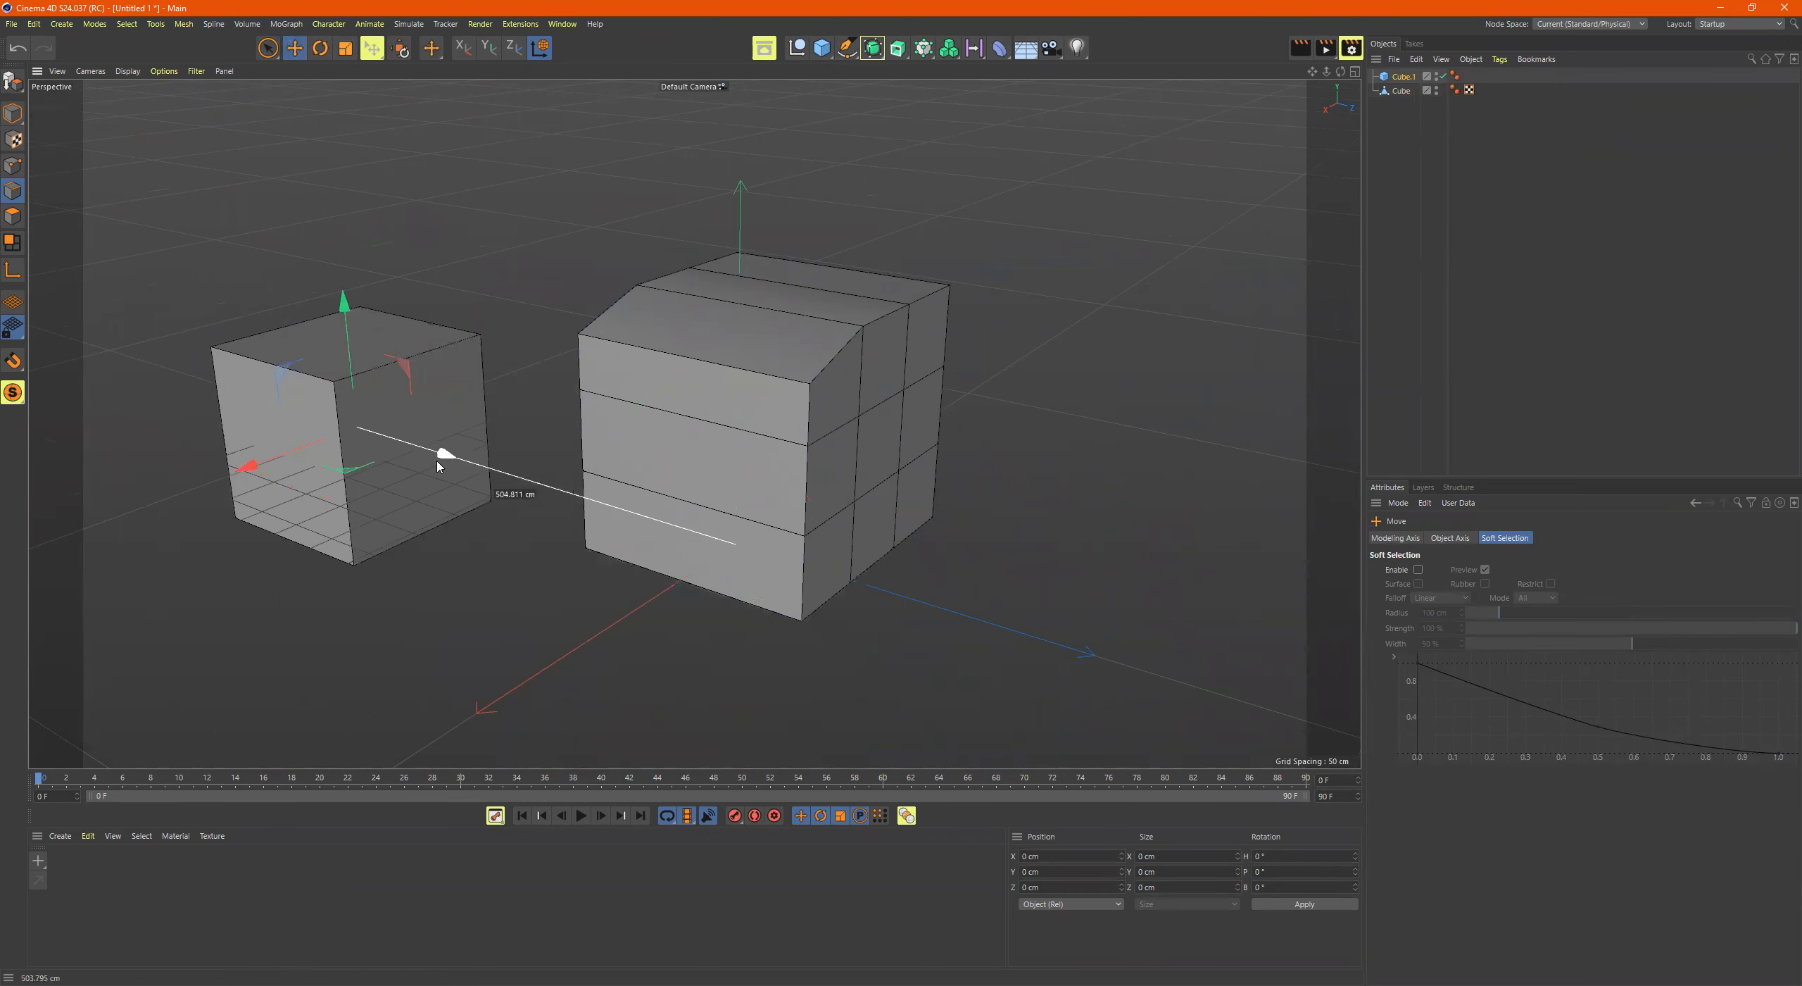
Step: Reposition the second cube to about X 6.7 cm, Y 55 cm, Z -423.8 cm, raising it and shifting it along Z
{"action": "scroll", "coordinate": [728, 377], "scroll_direction": "up", "scroll_amount": 4}
{"action": "left_click_drag", "start_coordinate": [859, 371], "coordinate": [647, 370], "text": "alt"}
{"action": "middle_click_drag", "start_coordinate": [648, 370], "coordinate": [687, 366], "text": "alt"}
{"action": "left_click_drag", "start_coordinate": [687, 371], "coordinate": [544, 342], "text": "alt"}
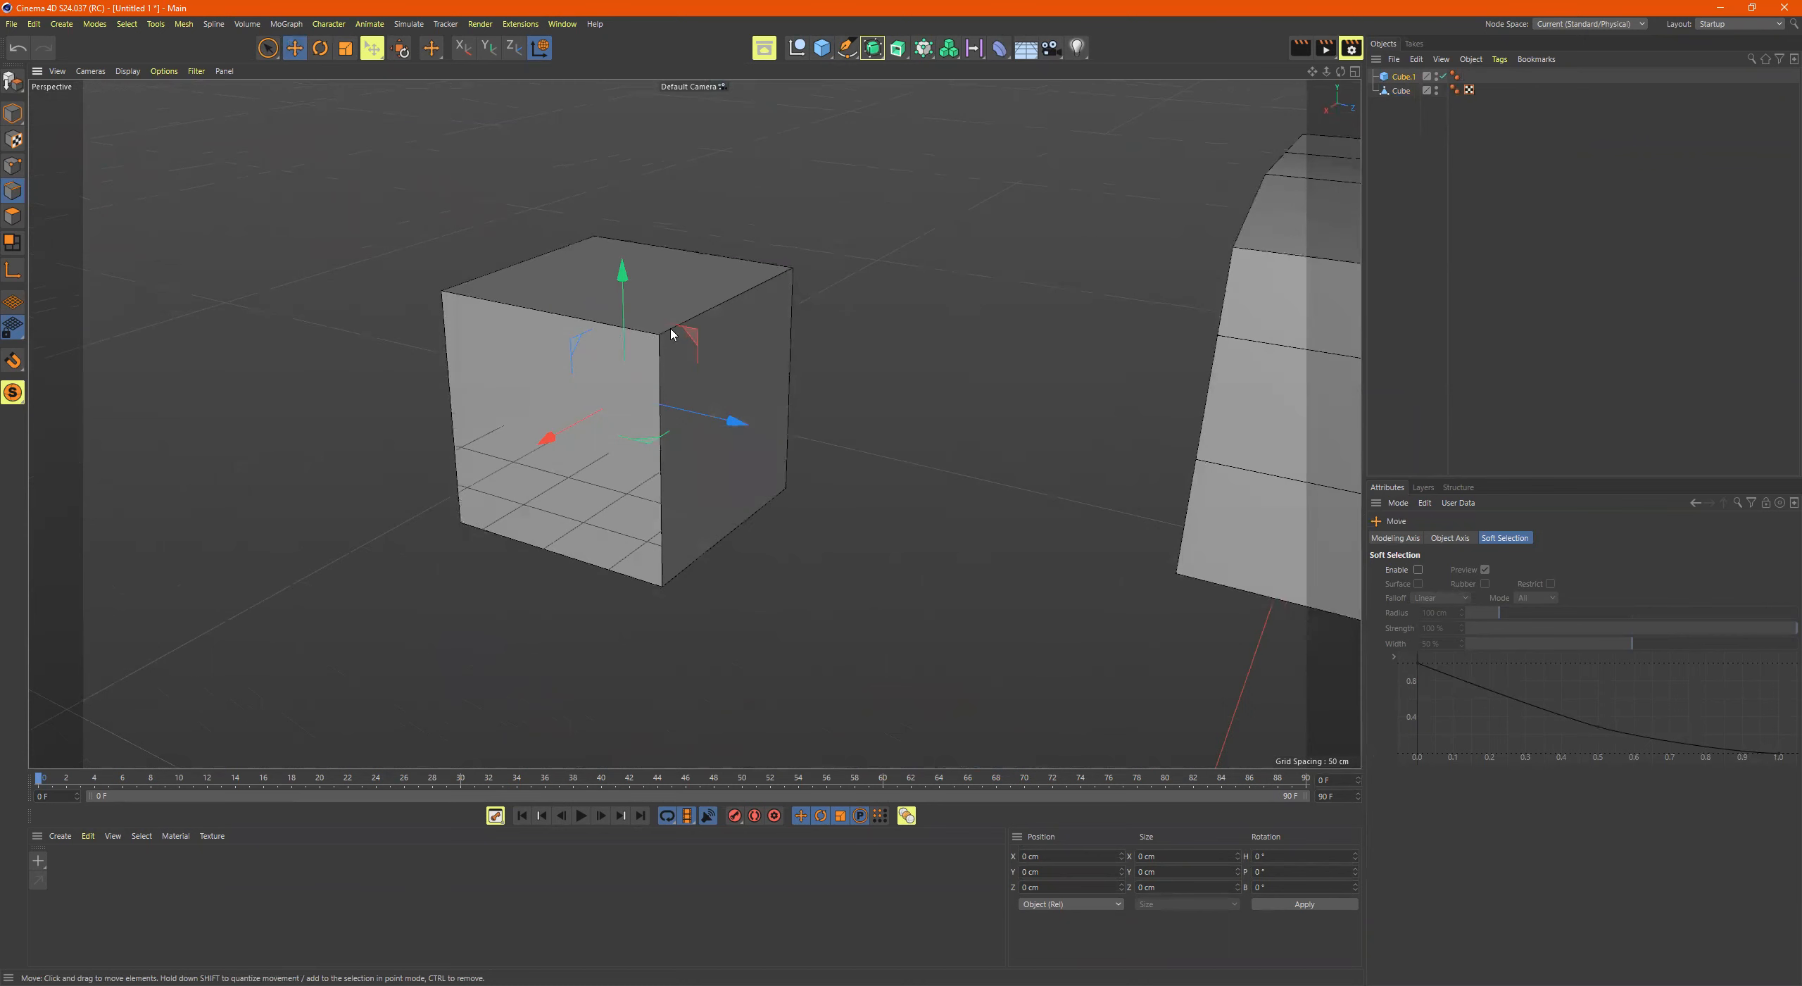
{"action": "left_click_drag", "start_coordinate": [732, 418], "coordinate": [828, 441]}
{"action": "left_click_drag", "start_coordinate": [724, 324], "coordinate": [718, 177]}
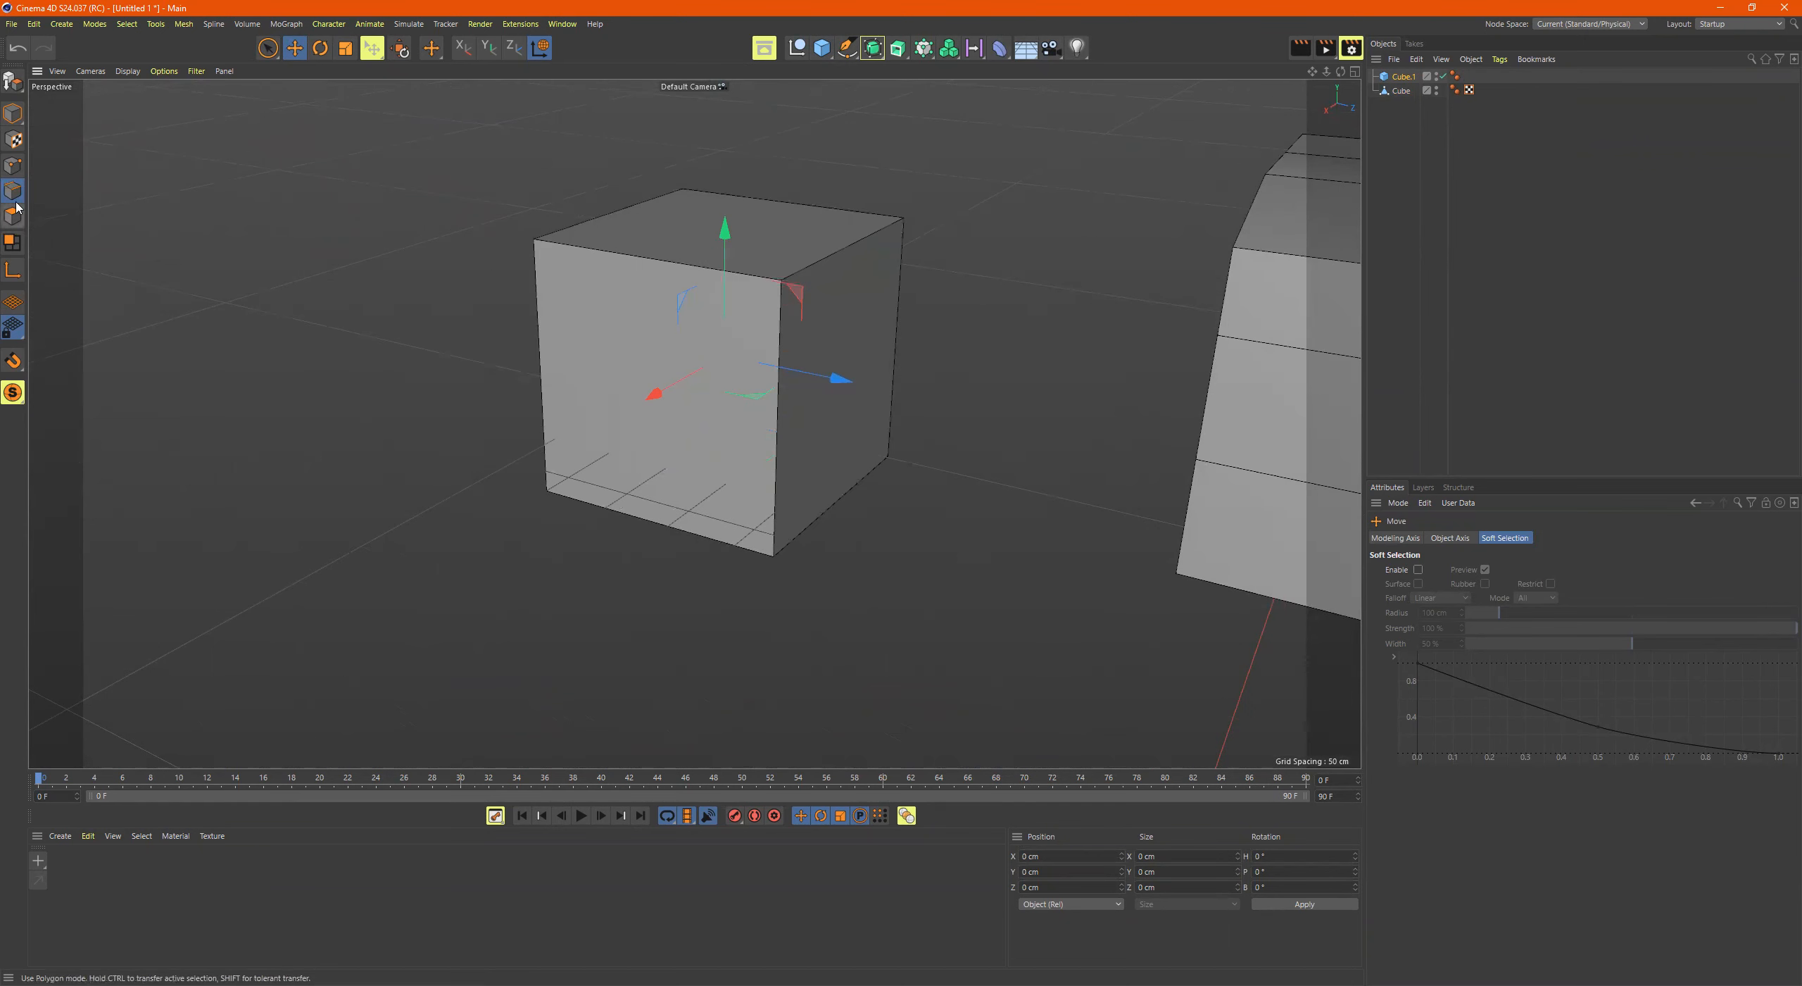
{"action": "left_click_drag", "start_coordinate": [656, 265], "coordinate": [635, 241]}
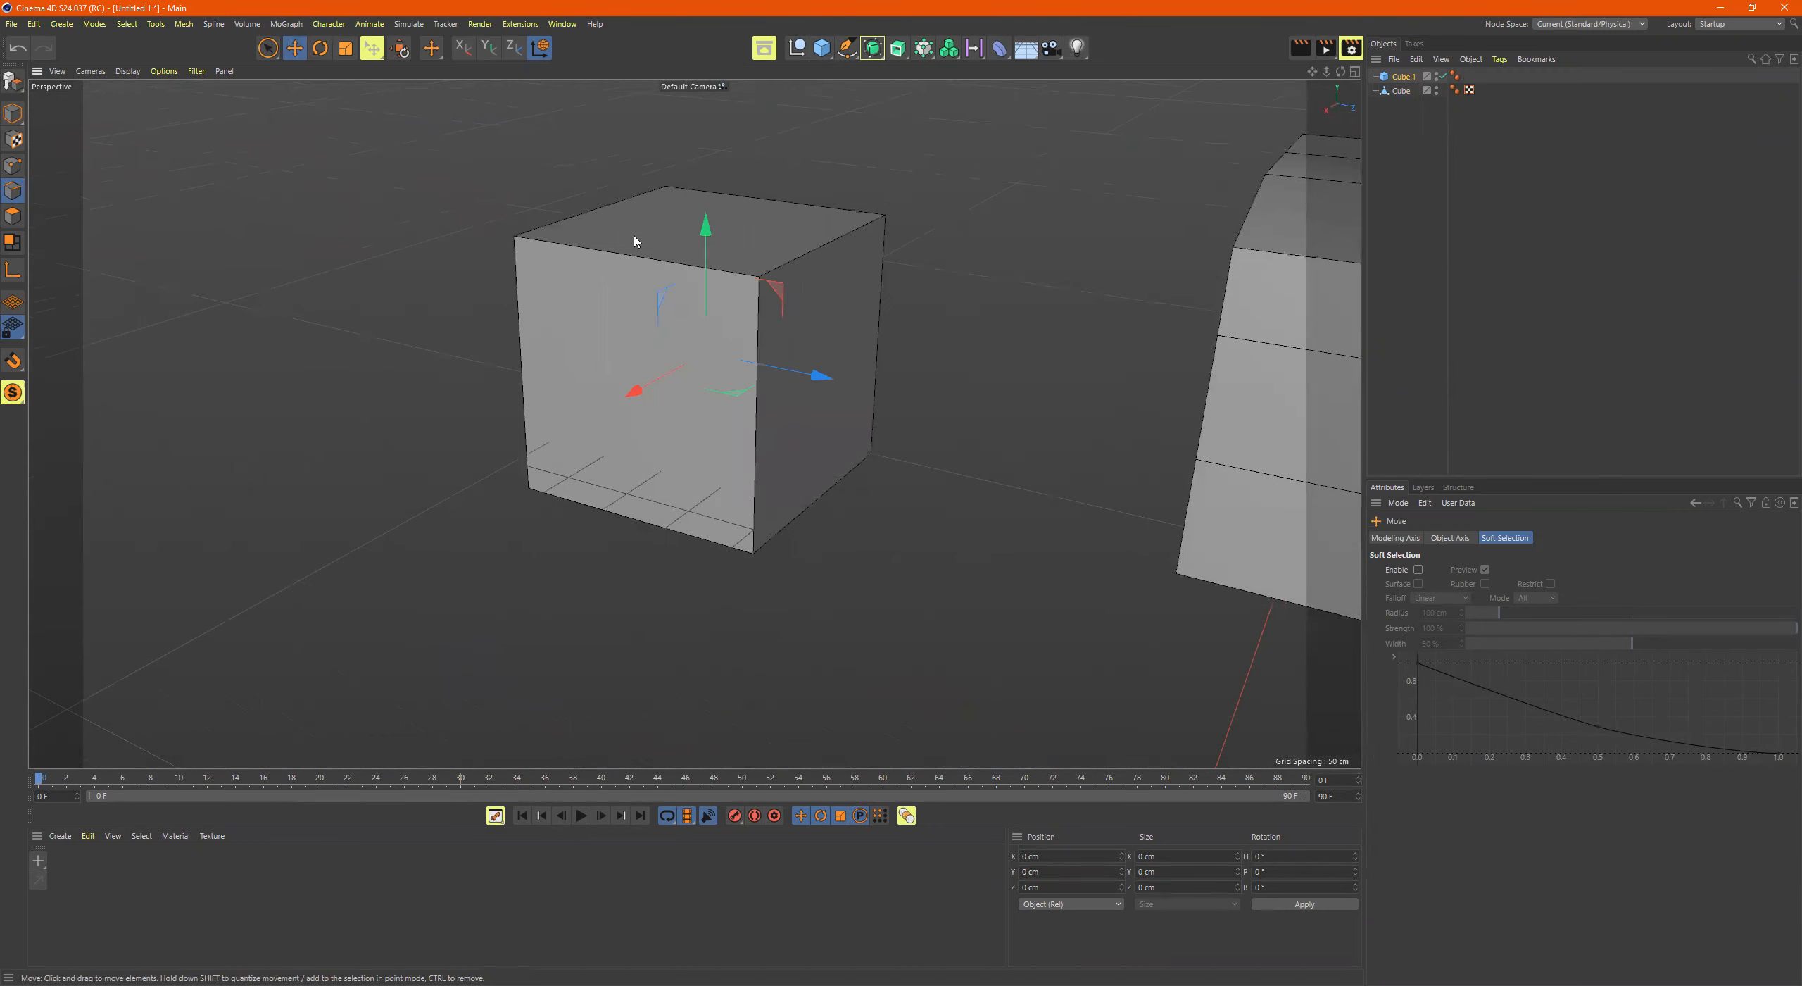
Step: Convert the second cube to an editable polygon object and pick its top corner points one at a time with Live Selection
{"action": "key", "text": "9"}
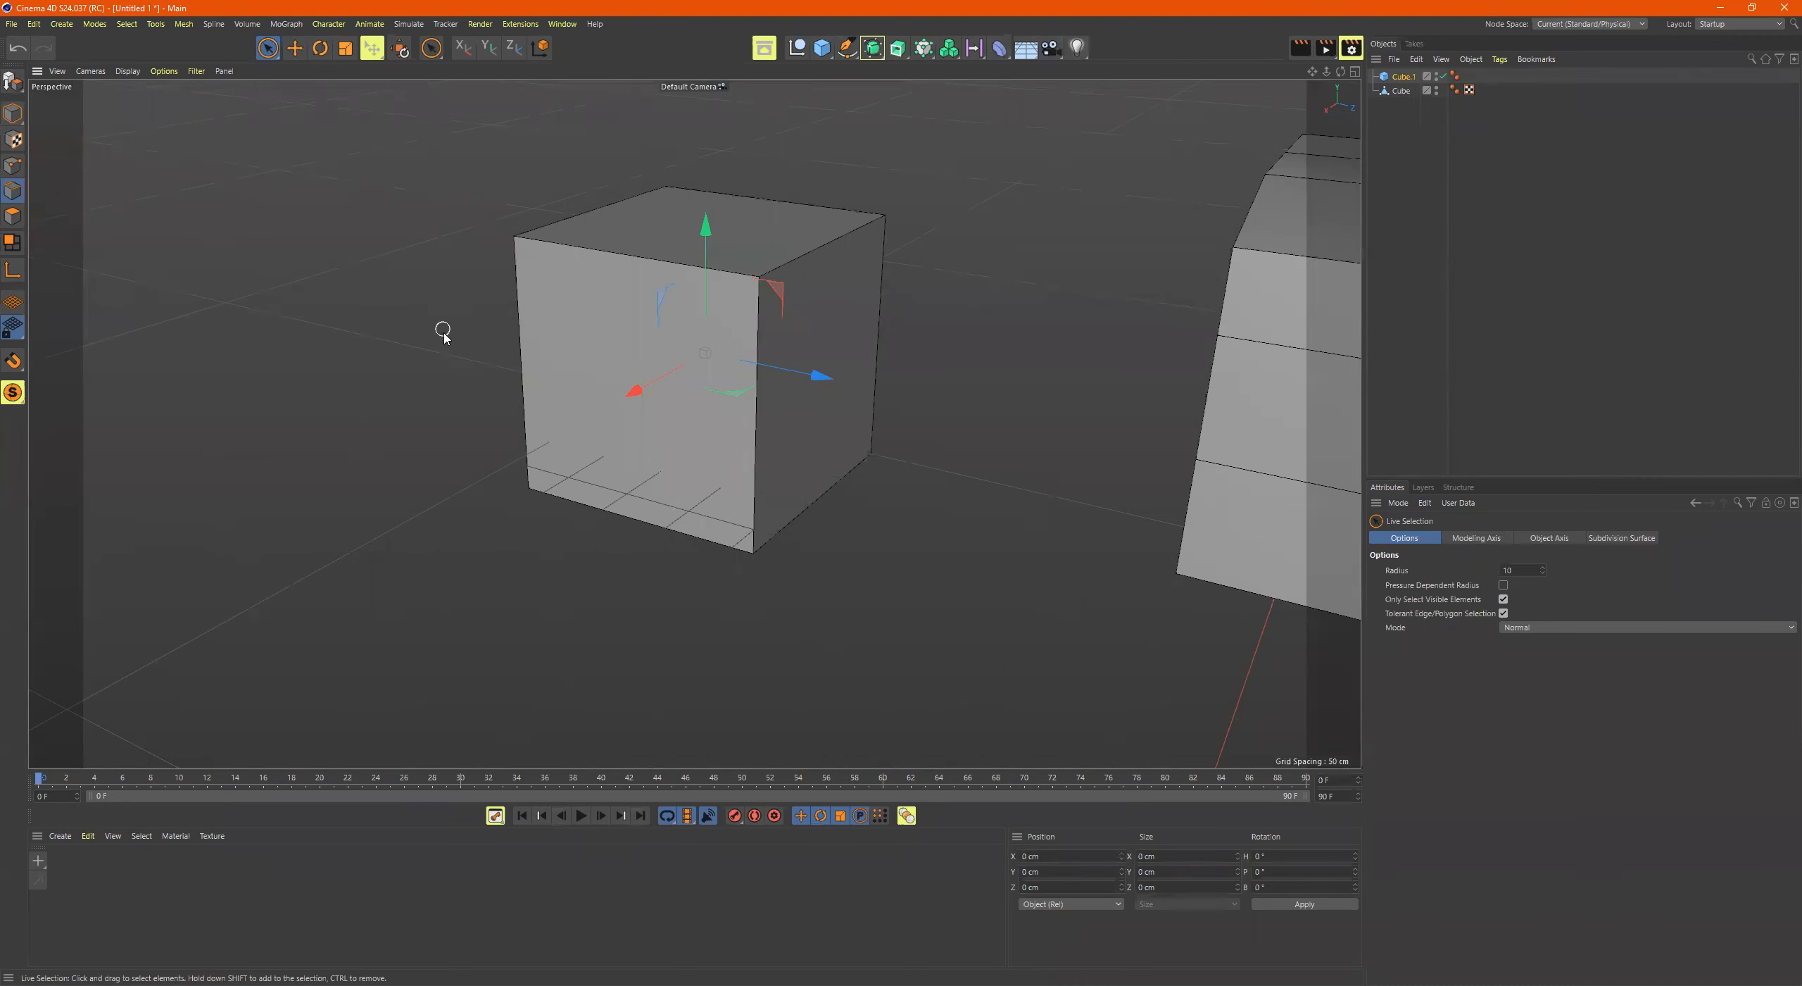
{"action": "key", "text": "c"}
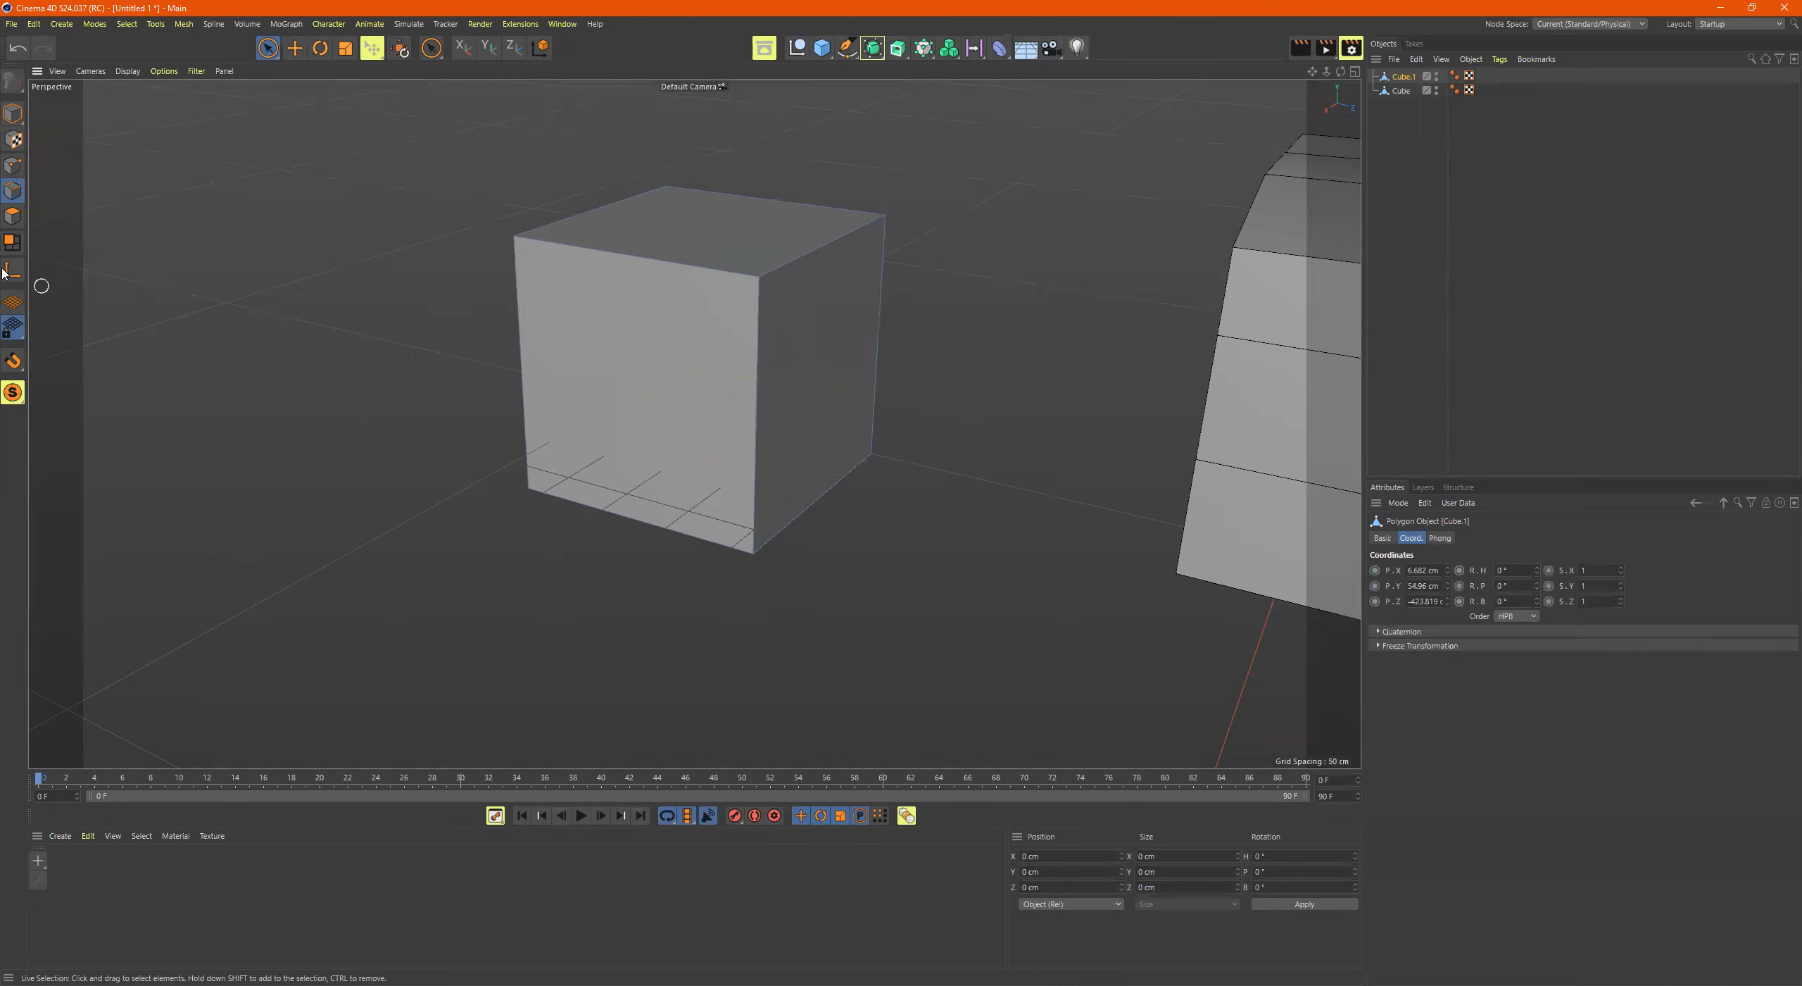
{"action": "left_click", "coordinate": [13, 166]}
{"action": "scroll", "coordinate": [836, 265], "scroll_direction": "up", "scroll_amount": 5}
{"action": "left_click", "coordinate": [860, 306]}
{"action": "left_click", "coordinate": [302, 215]}
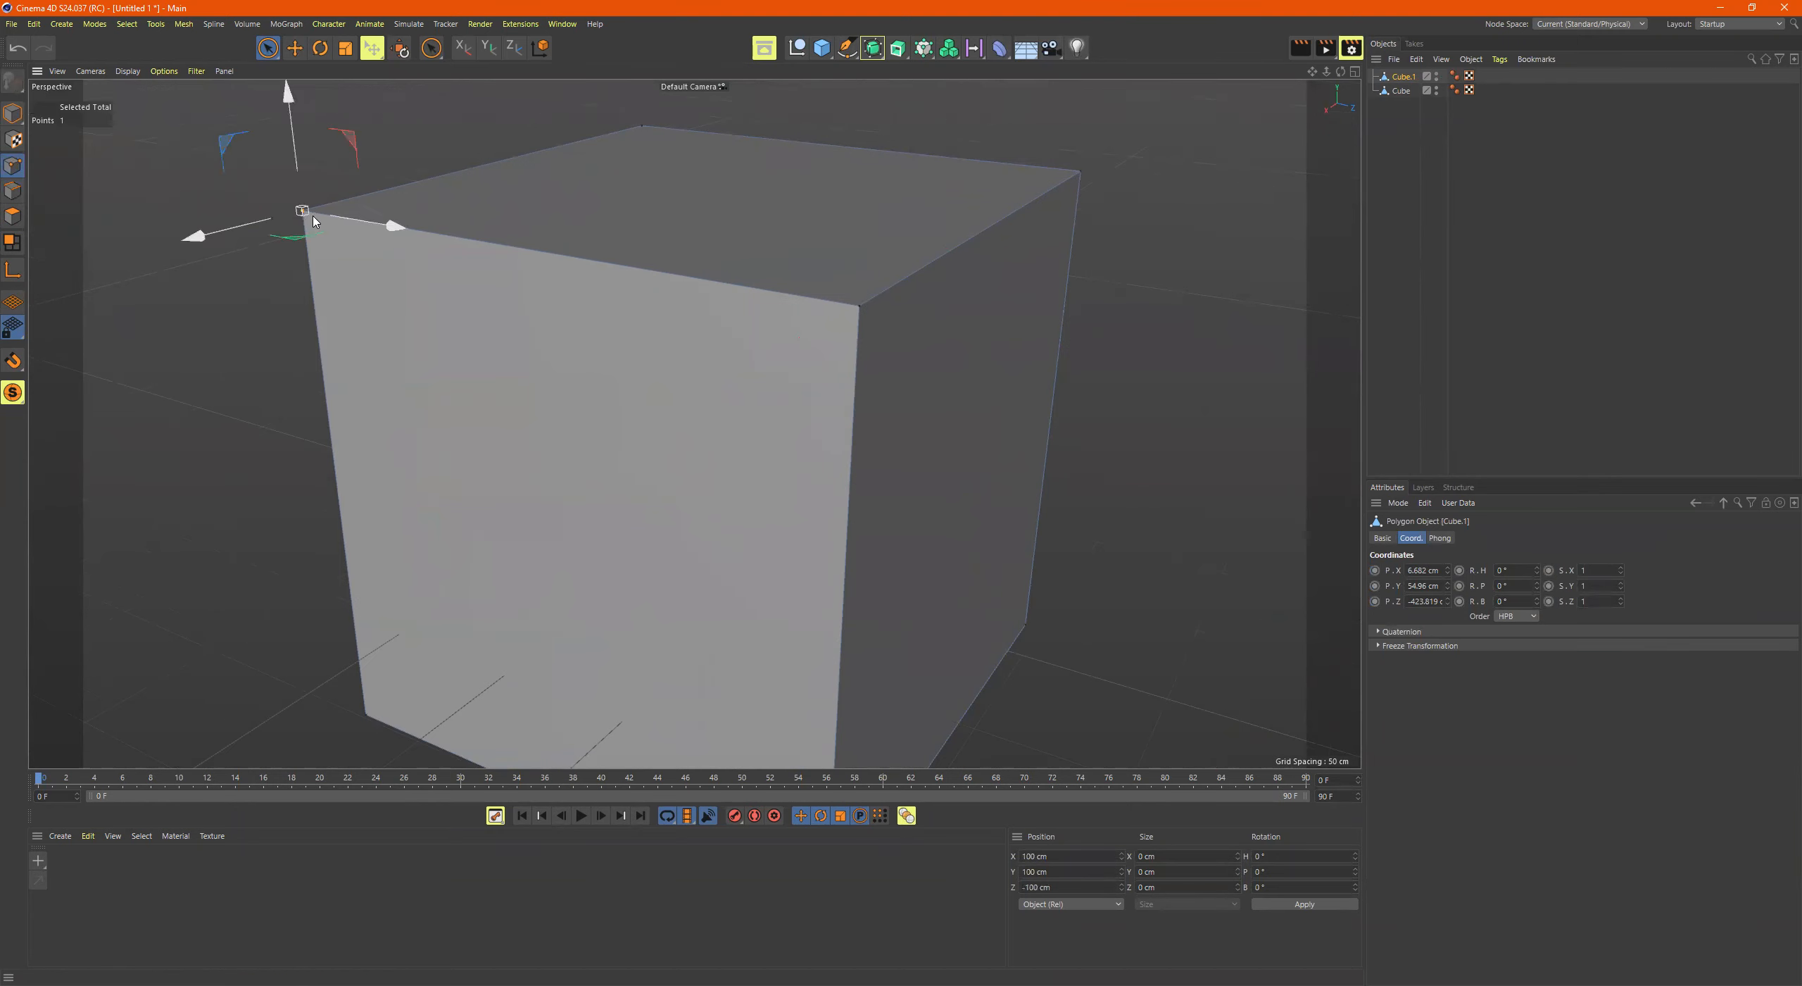
Step: Switch to edge selection and pick the second cube's edges in turn, ending on the front top edge
{"action": "left_click", "coordinate": [13, 192]}
{"action": "left_click", "coordinate": [468, 238]}
{"action": "left_click", "coordinate": [860, 395]}
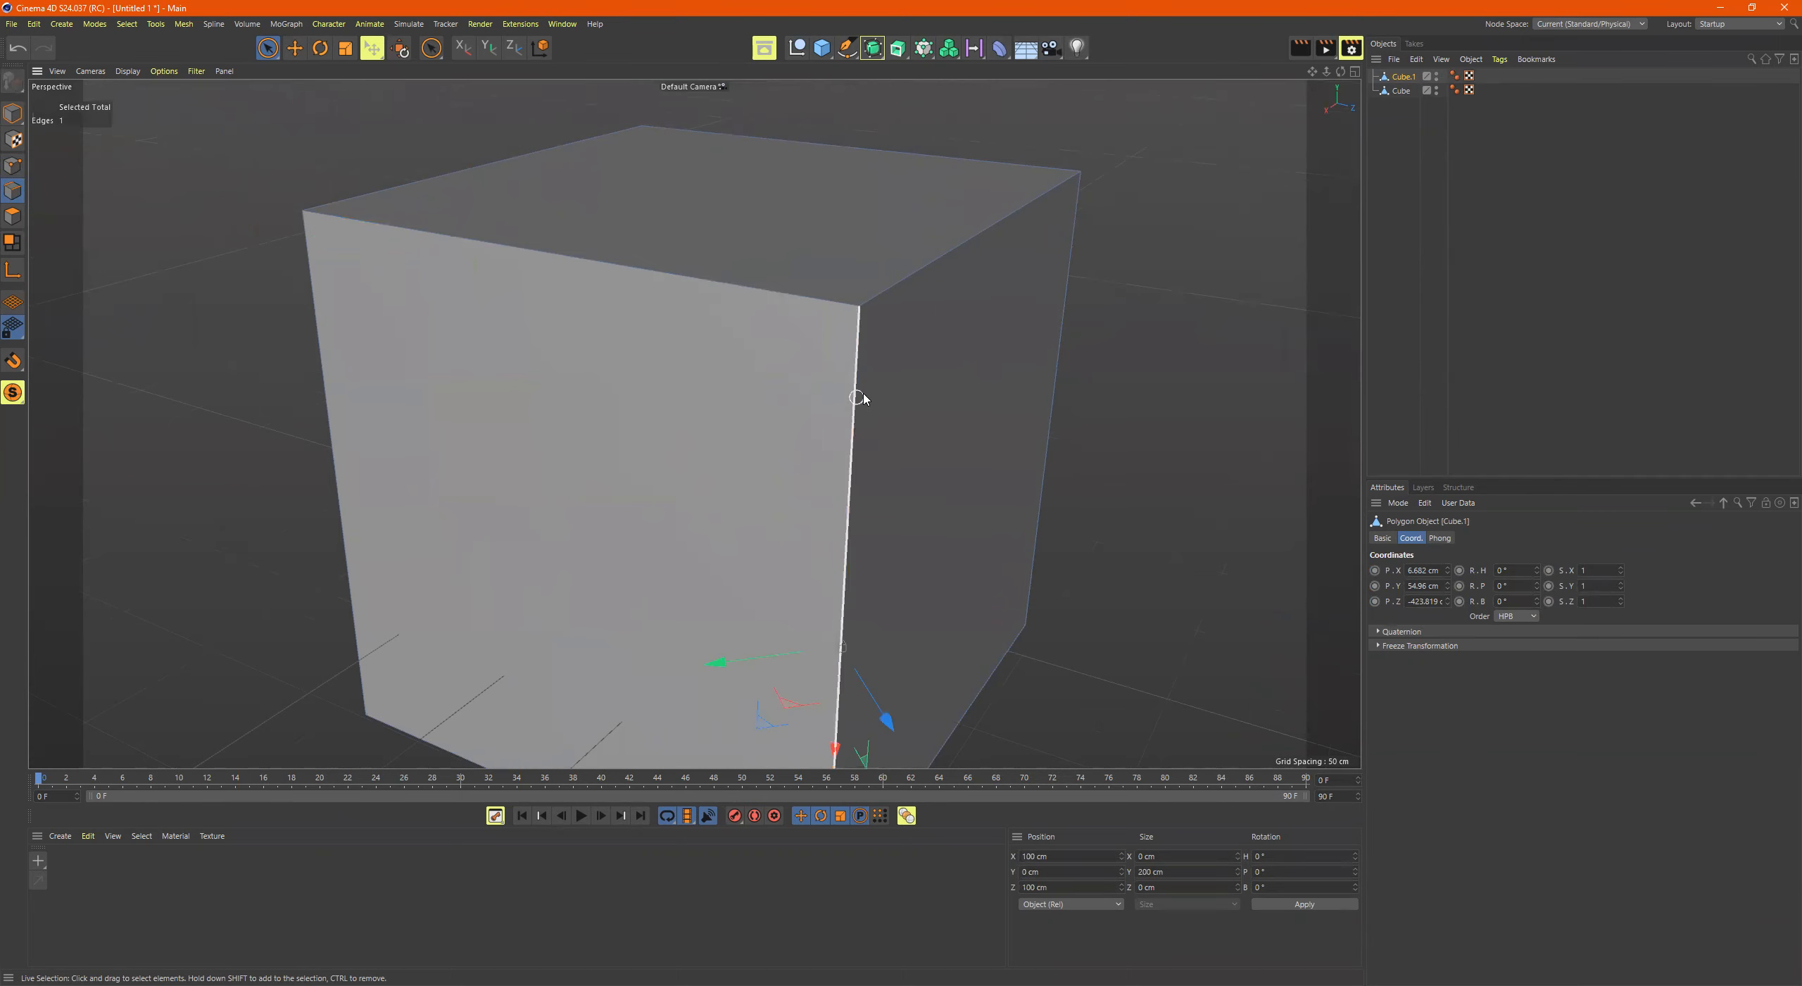
{"action": "left_click", "coordinate": [901, 284]}
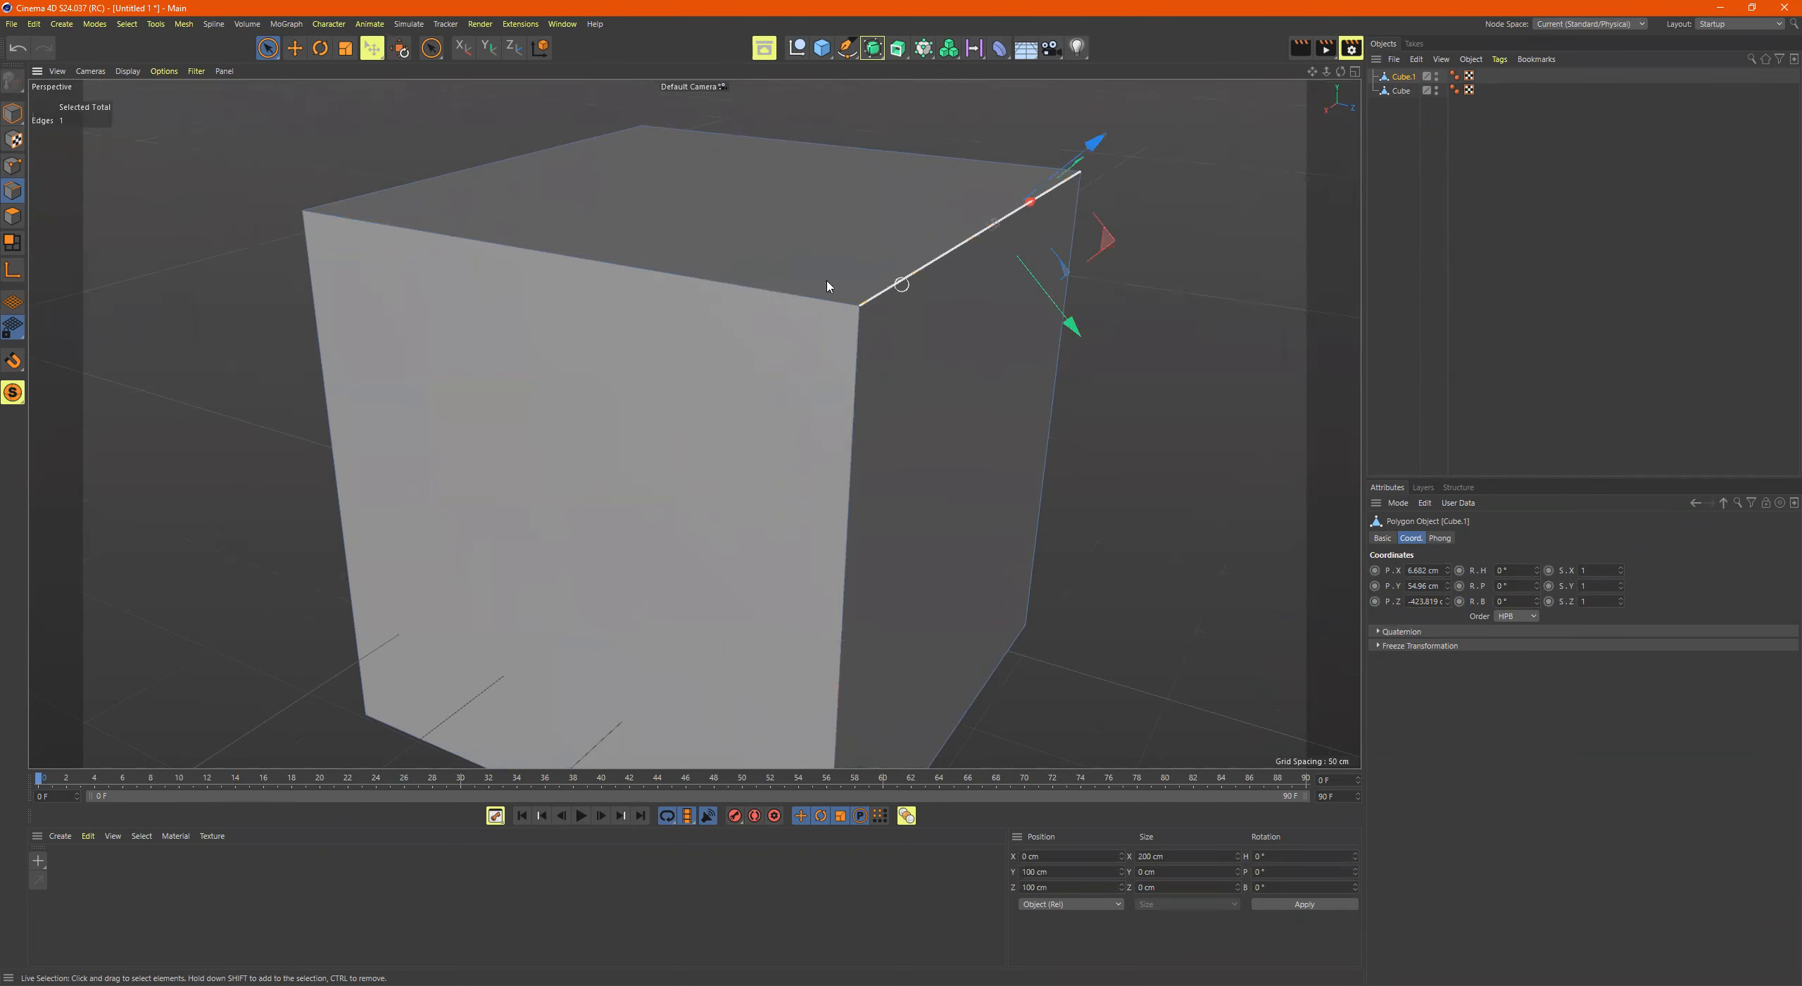
{"action": "left_click", "coordinate": [696, 287]}
Step: Toggle the coordinate system so the selected top edge uses world-aligned axes
{"action": "scroll", "coordinate": [511, 293], "scroll_direction": "down", "scroll_amount": 5}
{"action": "middle_click_drag", "start_coordinate": [916, 314], "coordinate": [662, 320], "text": "alt"}
{"action": "left_click_drag", "start_coordinate": [888, 314], "coordinate": [837, 306], "text": "alt"}
{"action": "middle_click_drag", "start_coordinate": [882, 325], "coordinate": [789, 342], "text": "alt"}
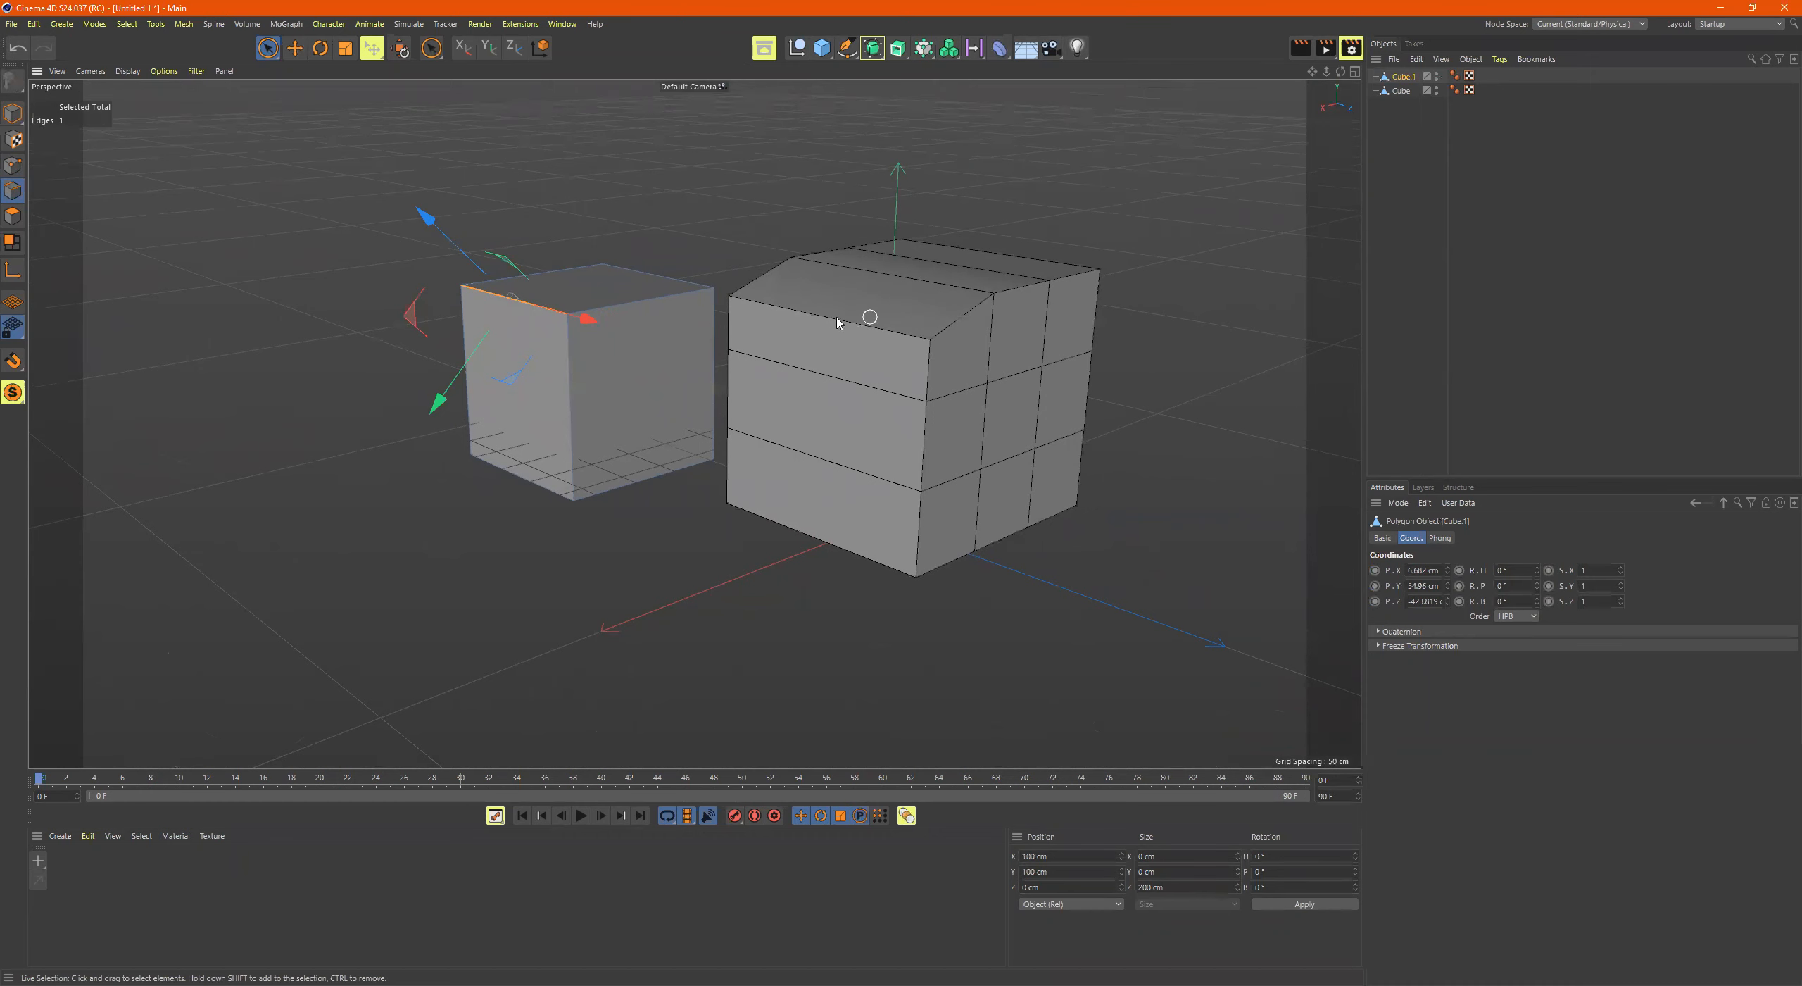
{"action": "left_click_drag", "start_coordinate": [517, 358], "coordinate": [519, 368], "text": "alt"}
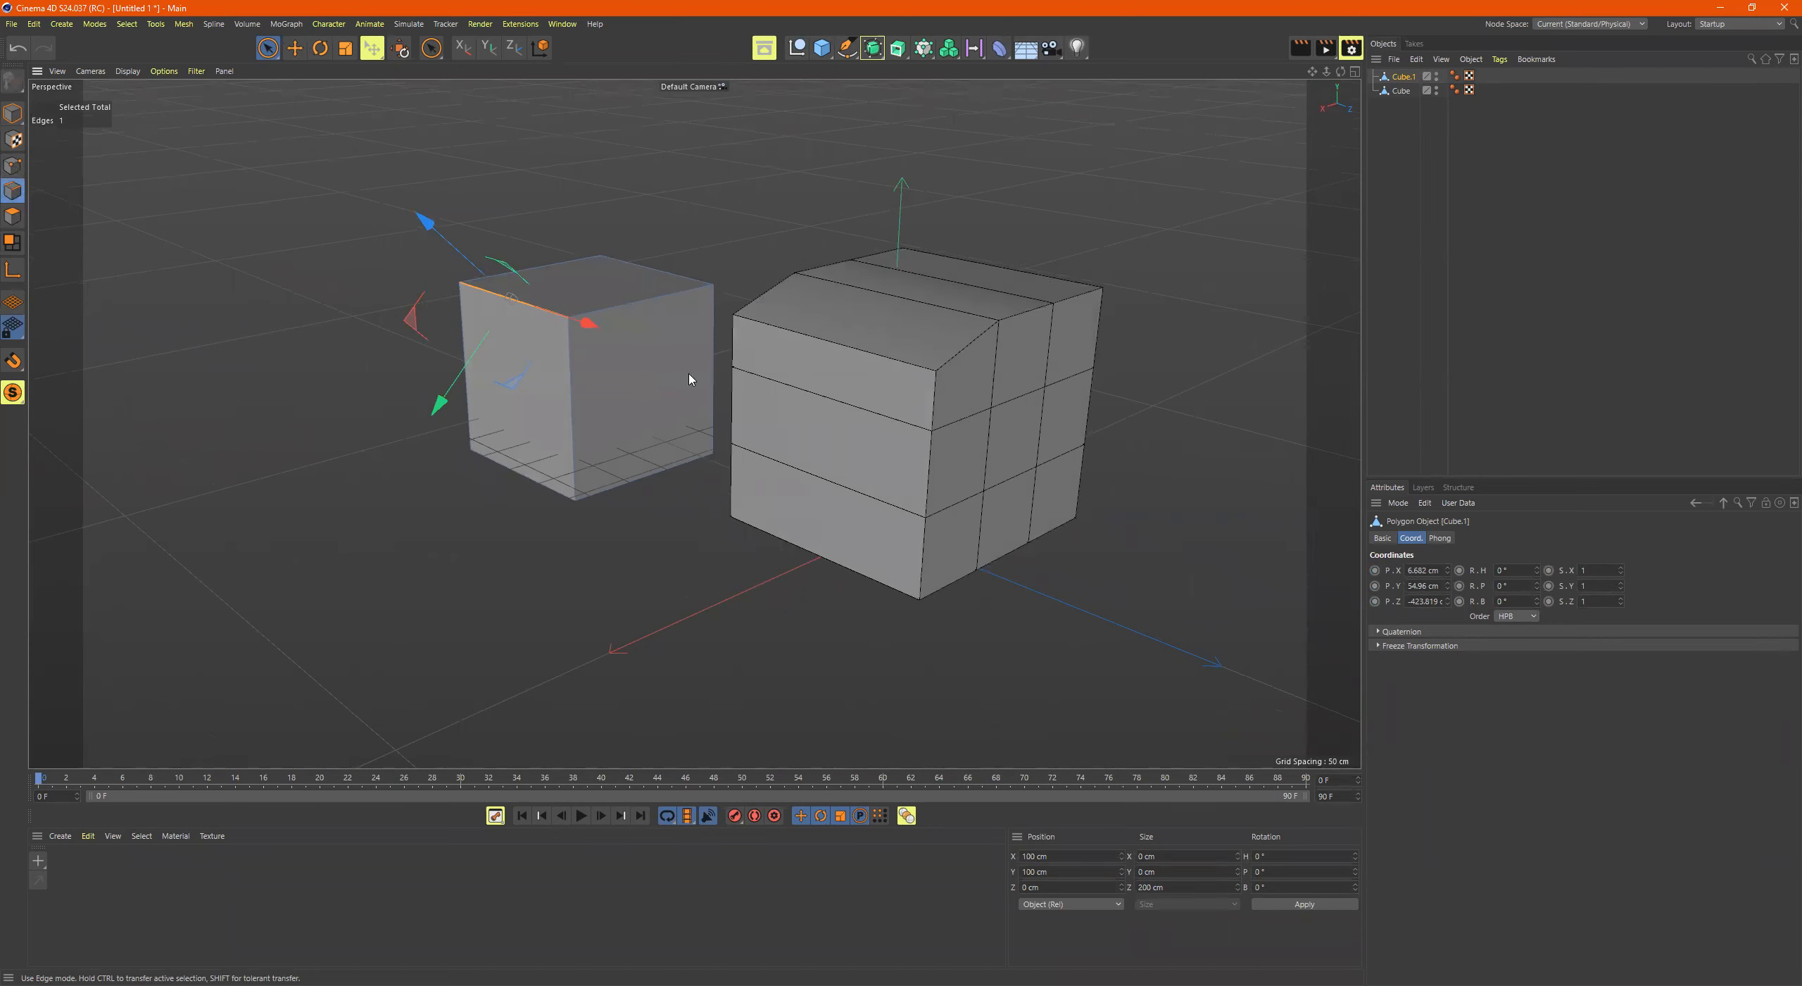
{"action": "key", "text": "w"}
{"action": "scroll", "coordinate": [645, 334], "scroll_direction": "up", "scroll_amount": 4}
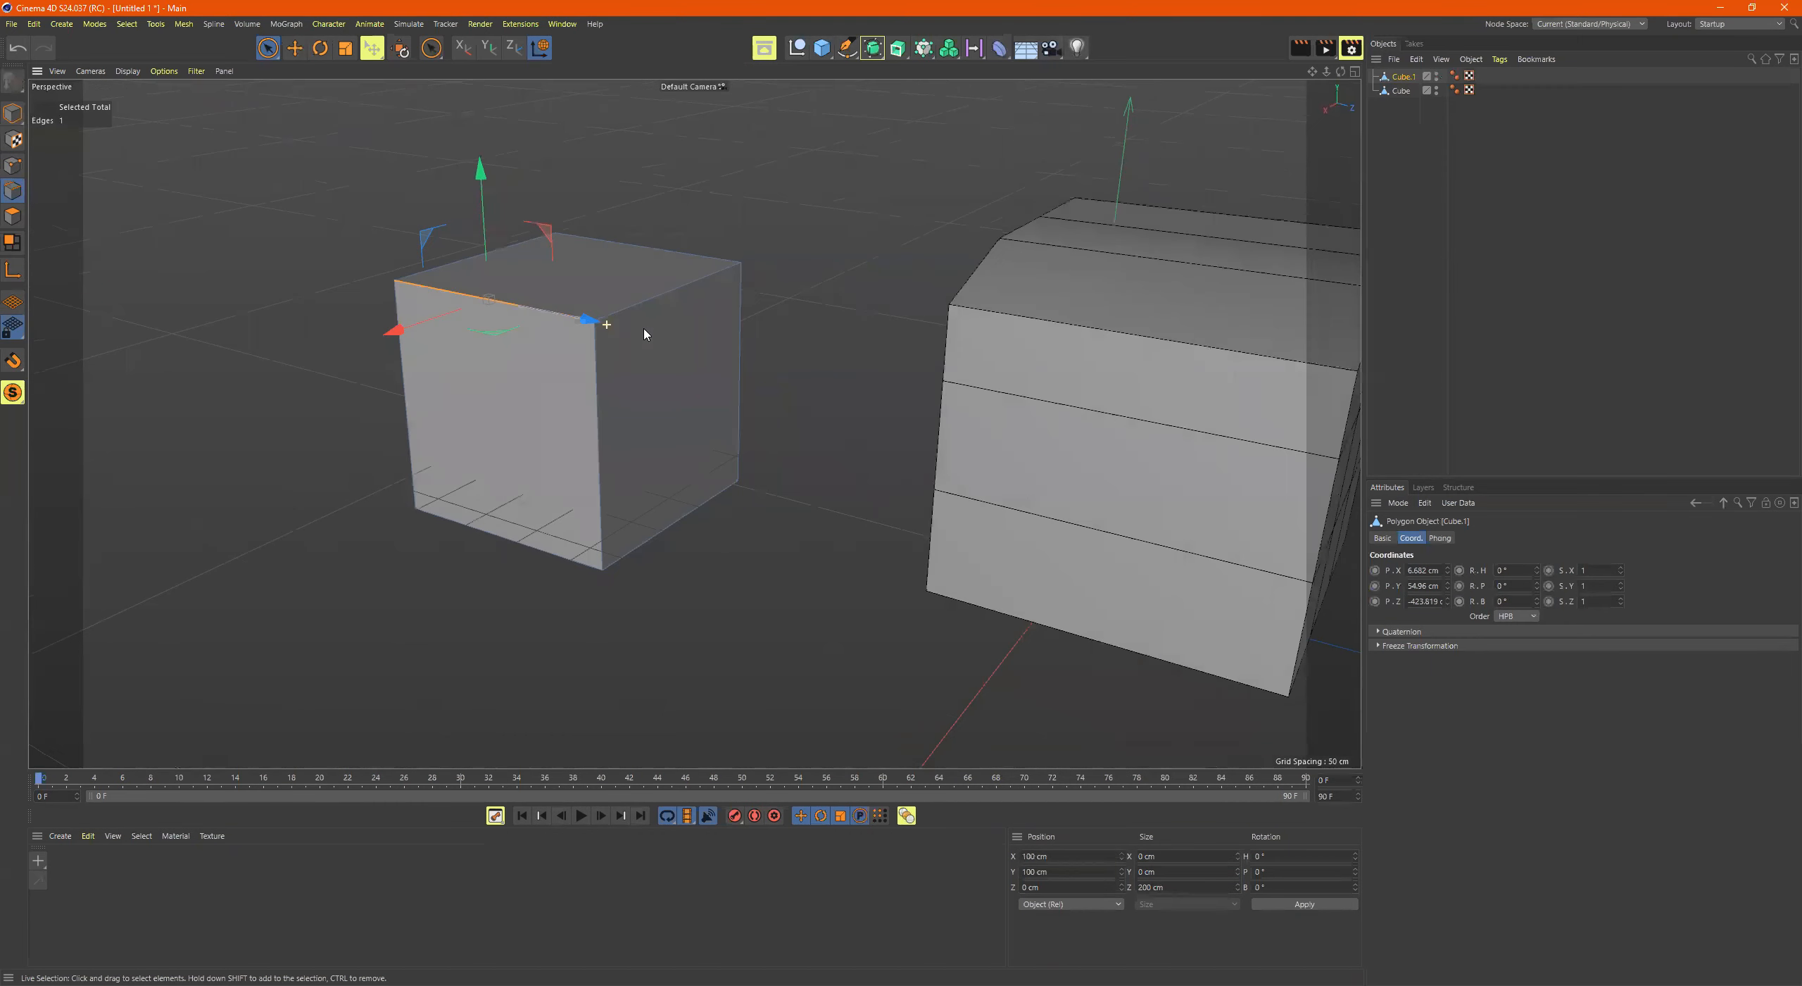
{"action": "scroll", "coordinate": [645, 333], "scroll_direction": "up", "scroll_amount": 3}
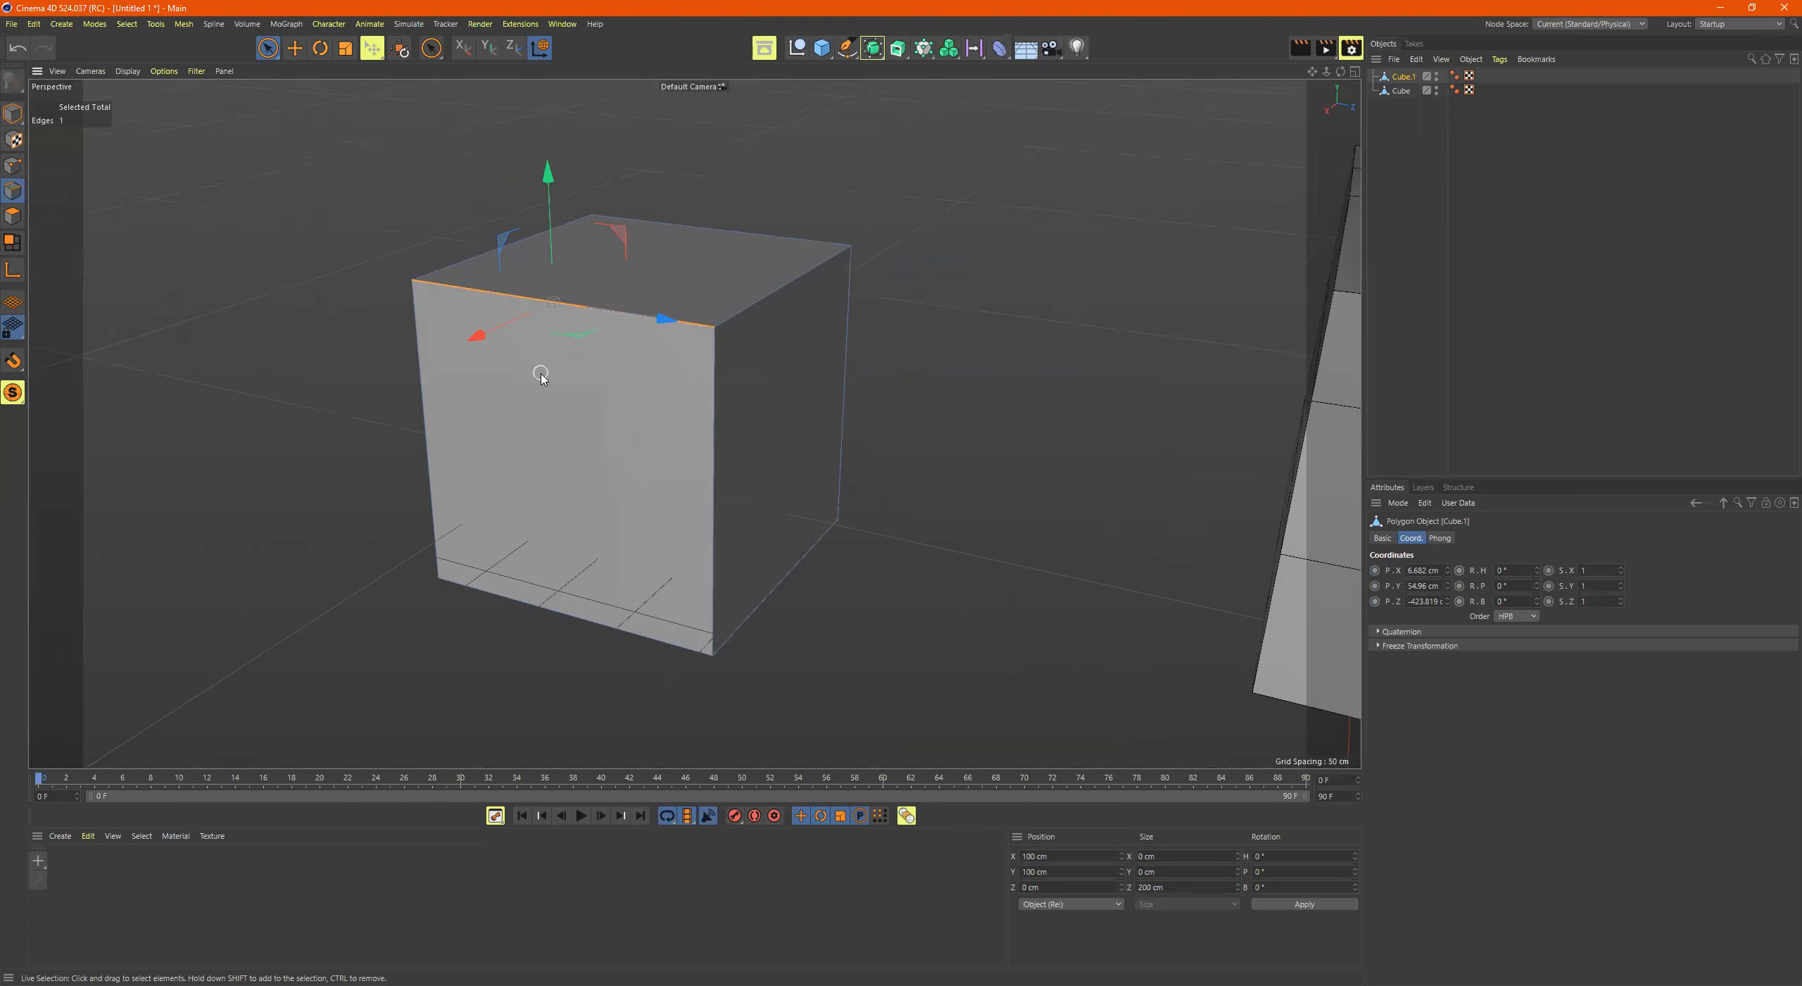
{"action": "scroll", "coordinate": [544, 380], "scroll_direction": "up", "scroll_amount": 1}
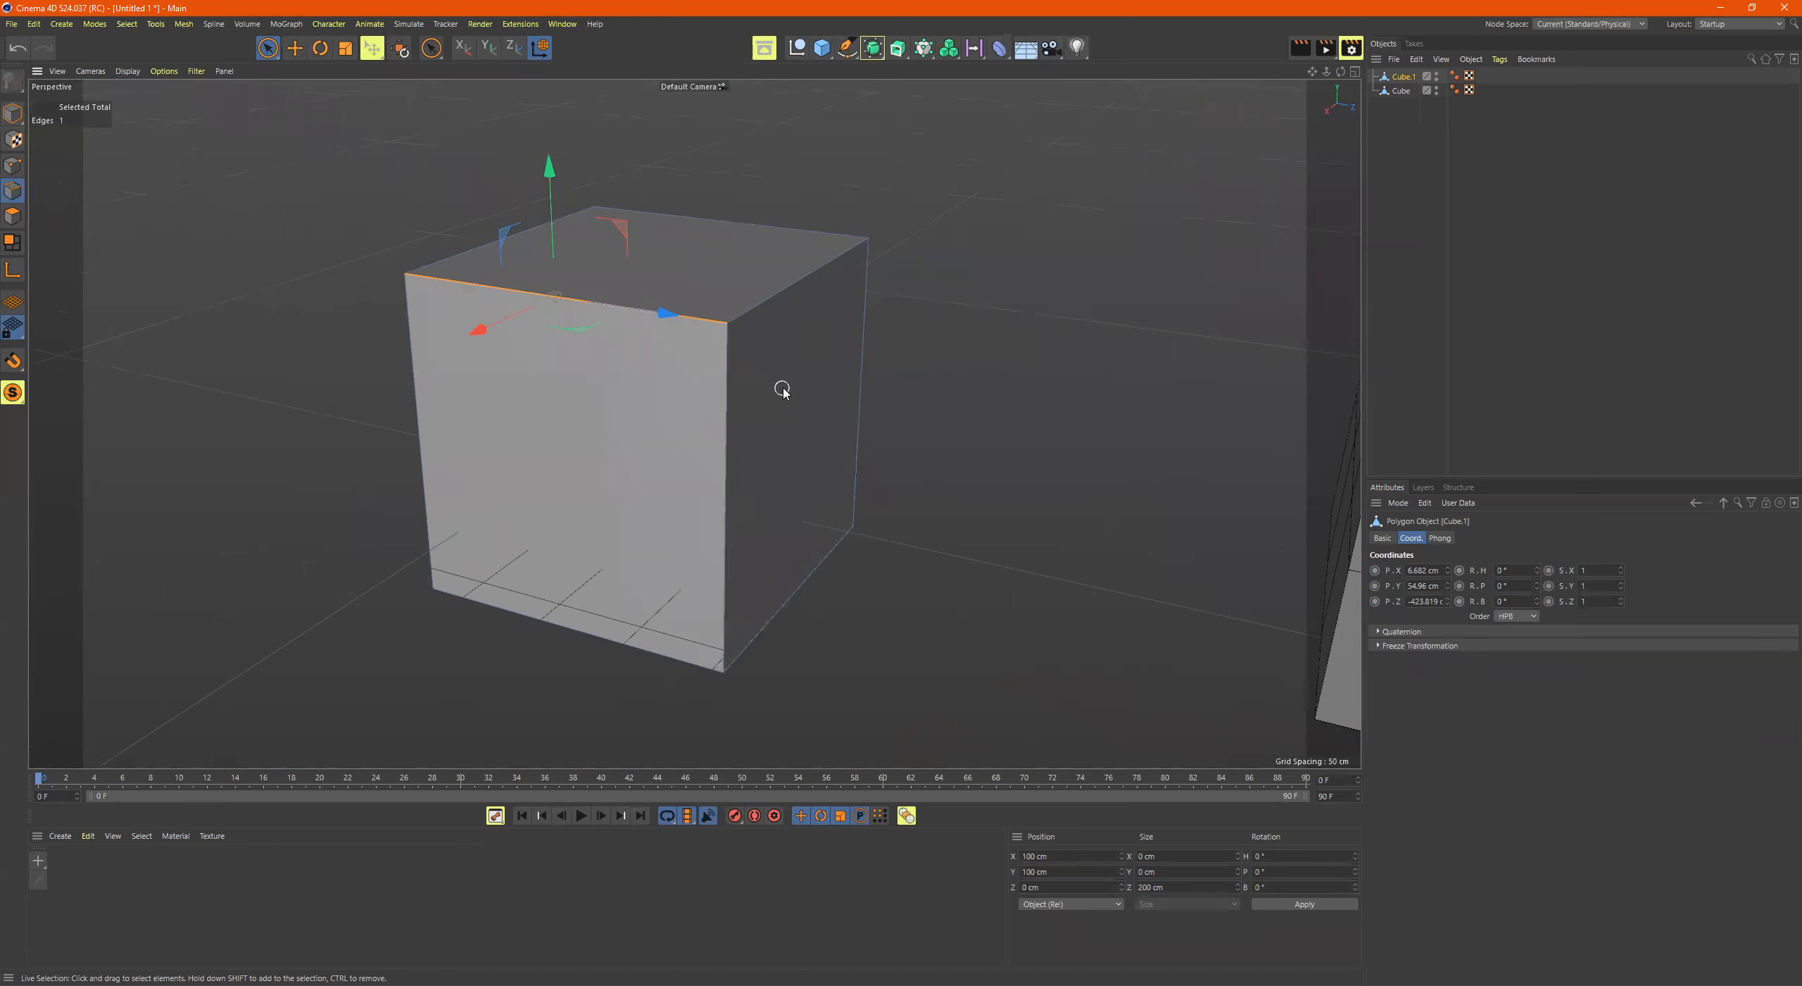
Step: Add a third cube primitive and move it along Z to about 302.6 cm, on the far side of the edited cube
{"action": "scroll", "coordinate": [1056, 378], "scroll_direction": "down", "scroll_amount": 3}
{"action": "middle_click_drag", "start_coordinate": [990, 378], "coordinate": [877, 394], "text": "alt"}
{"action": "left_click_drag", "start_coordinate": [877, 394], "coordinate": [1010, 427], "text": "alt"}
{"action": "middle_click_drag", "start_coordinate": [1009, 427], "coordinate": [575, 355], "text": "alt"}
{"action": "middle_click_drag", "start_coordinate": [884, 402], "coordinate": [419, 346], "text": "alt"}
{"action": "middle_click_drag", "start_coordinate": [692, 422], "coordinate": [658, 395], "text": "alt"}
{"action": "mouse_move", "coordinate": [659, 395]}
{"action": "left_mouse_down", "text": "alt"}
{"action": "mouse_move", "coordinate": [680, 407]}
{"action": "mouse_move", "coordinate": [568, 402]}
{"action": "mouse_move", "coordinate": [692, 406]}
{"action": "mouse_move", "coordinate": [704, 432]}
{"action": "mouse_move", "coordinate": [636, 398]}
{"action": "left_mouse_up", "text": "alt"}
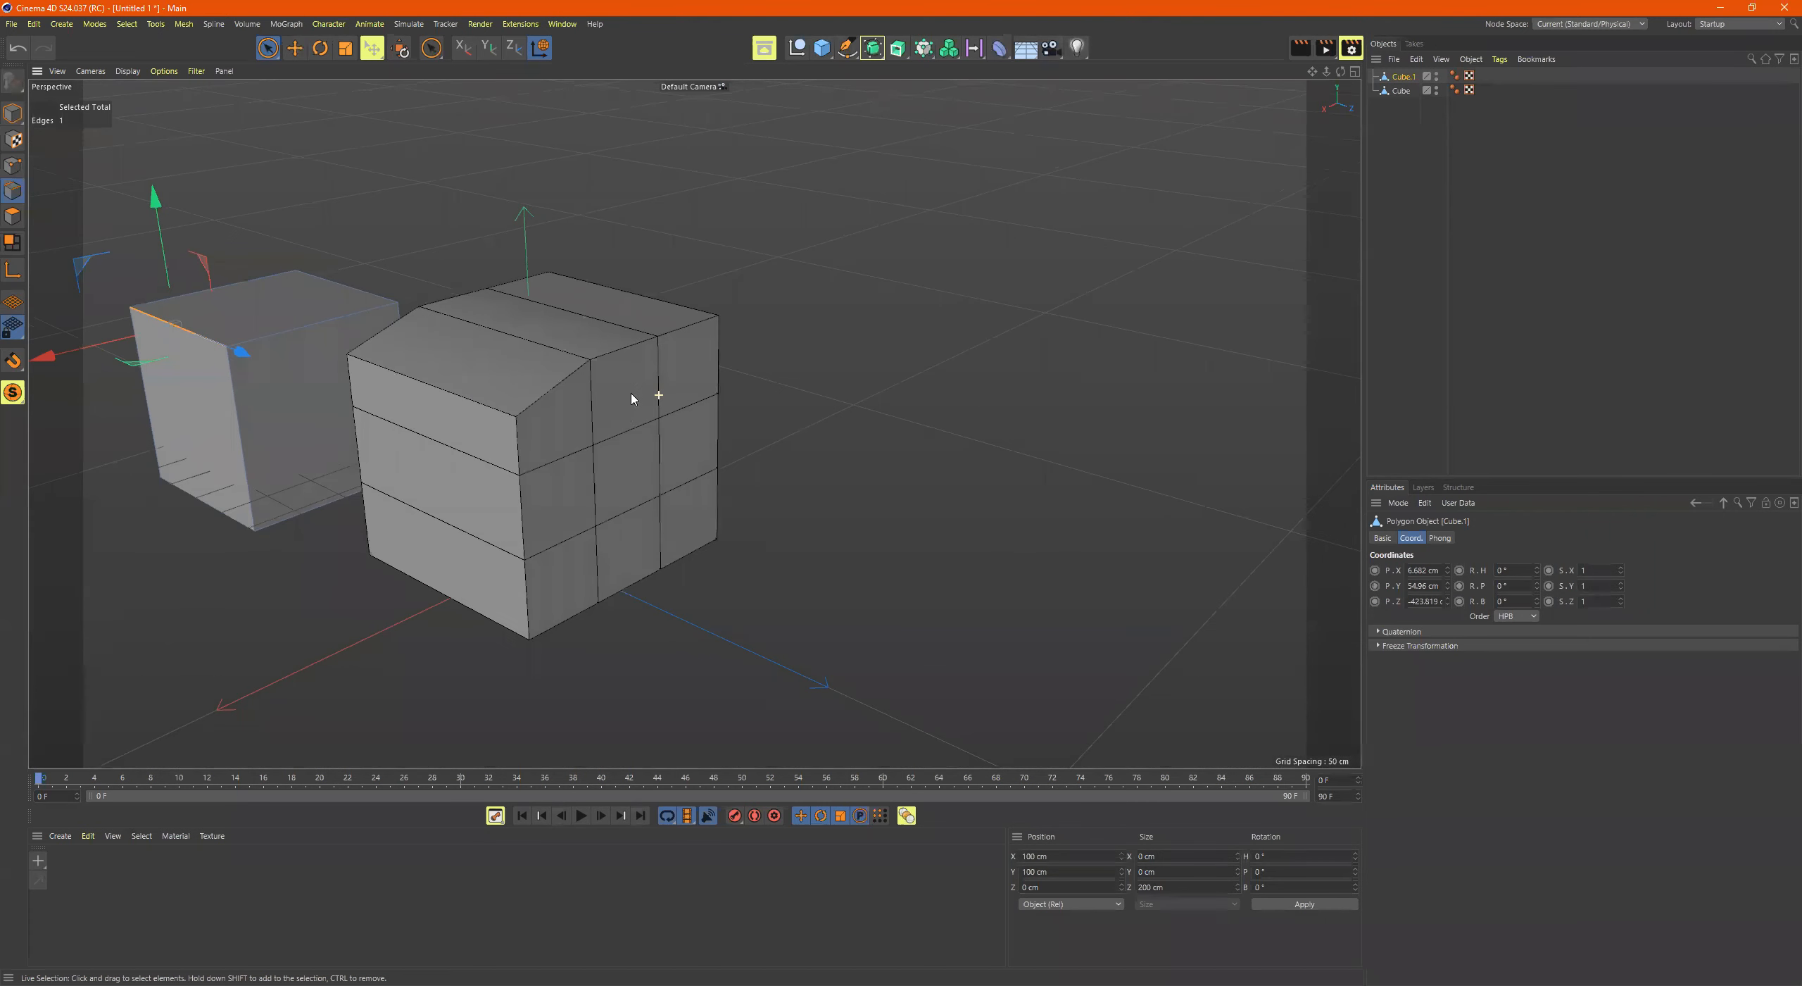
{"action": "left_click", "coordinate": [823, 52]}
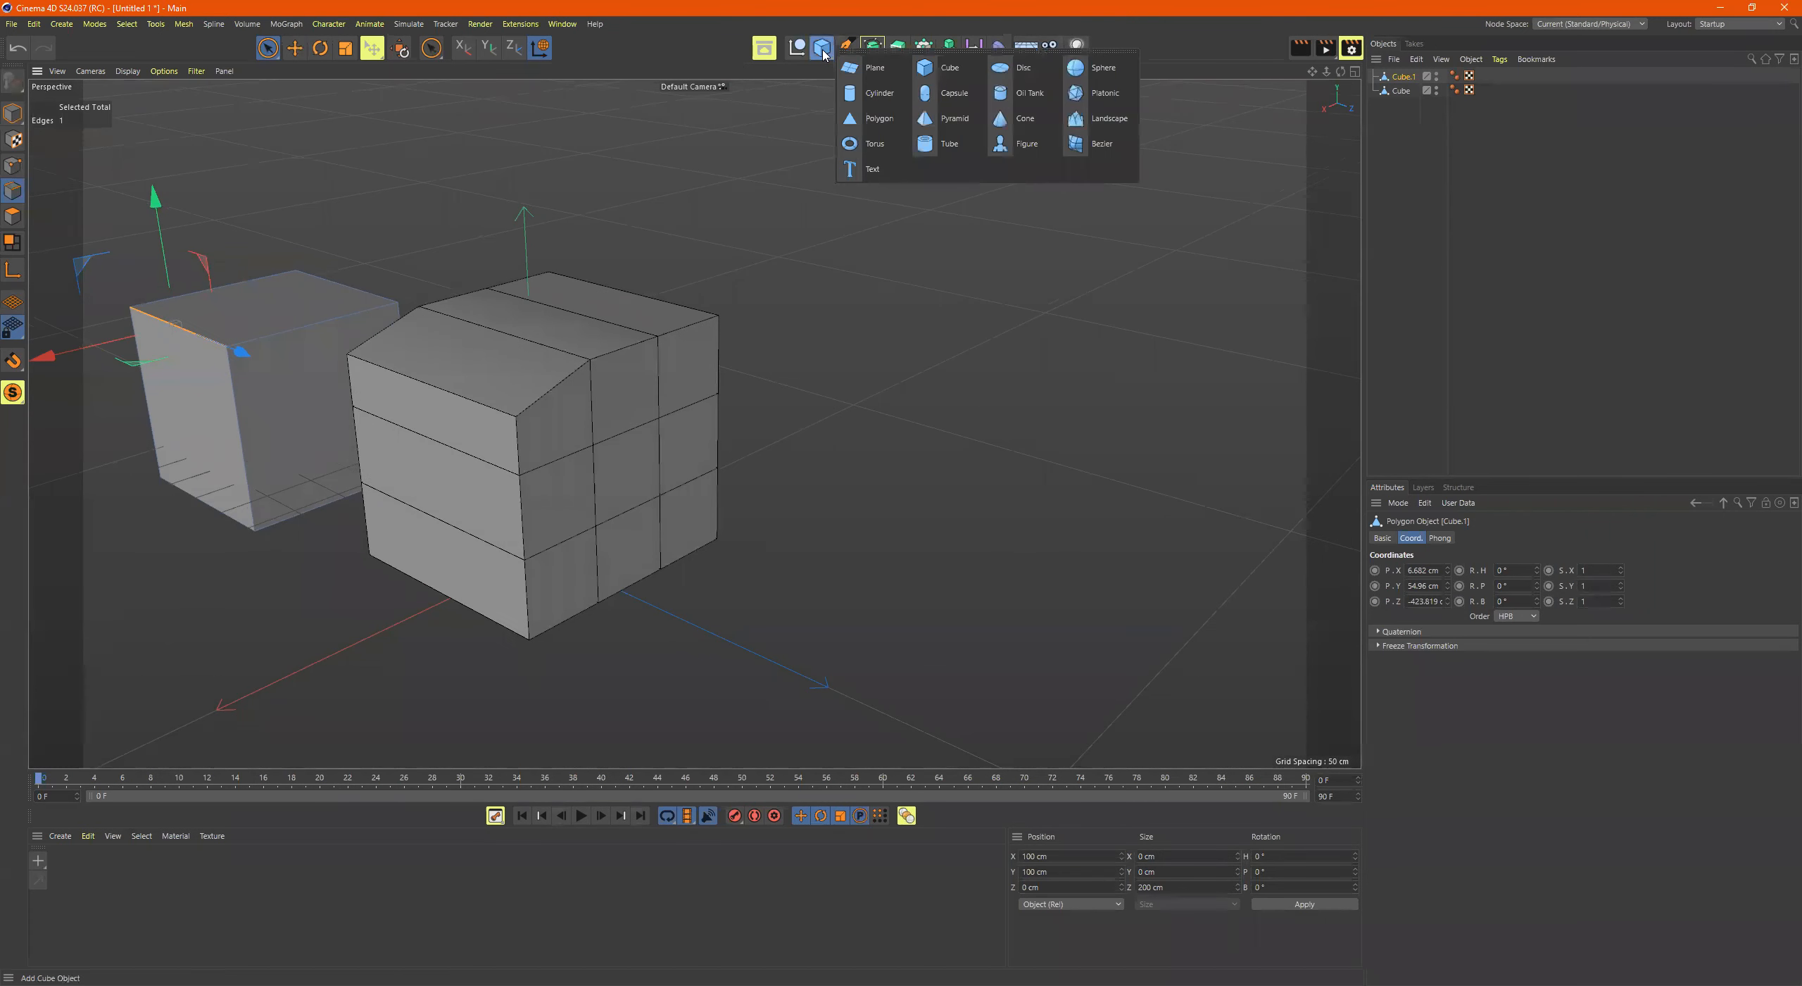
{"action": "left_click", "coordinate": [940, 76]}
{"action": "left_click_drag", "start_coordinate": [627, 591], "coordinate": [959, 646]}
{"action": "middle_click_drag", "start_coordinate": [1003, 470], "coordinate": [1007, 271], "text": "alt"}
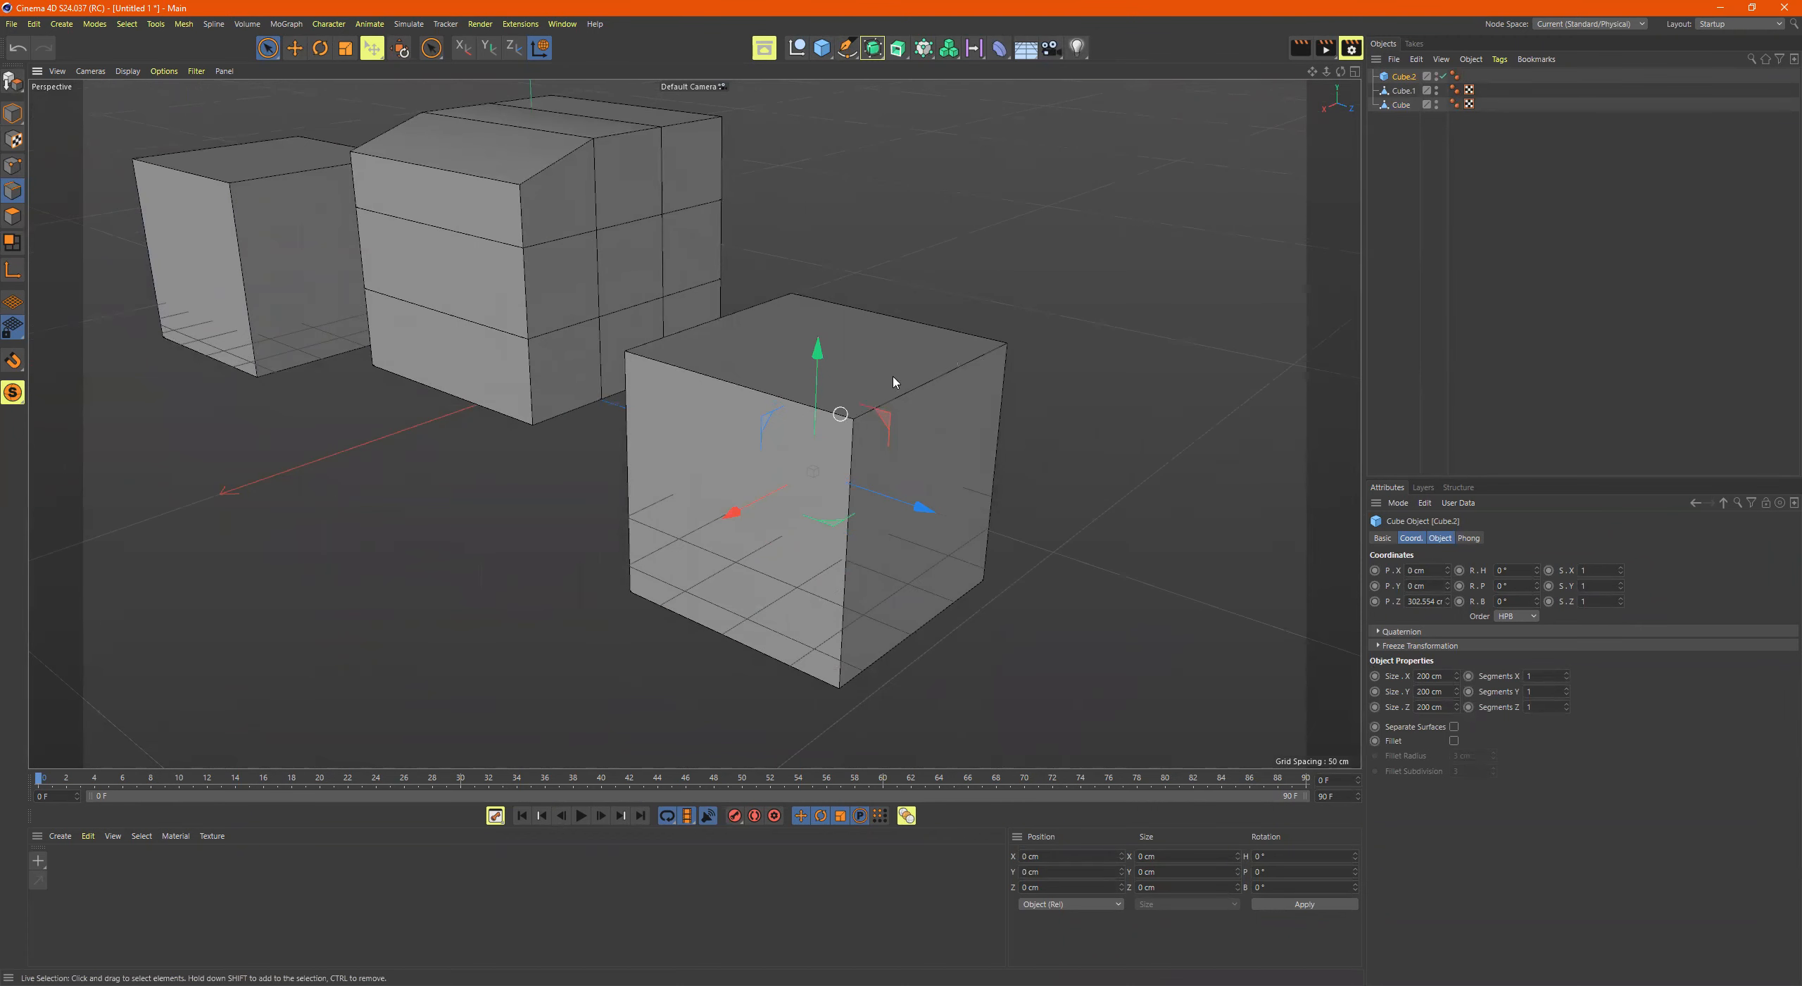
Step: Set the third cube's Segments Y to 4 and raise the cube along Y above the floor grid
{"action": "left_click", "coordinate": [1448, 540]}
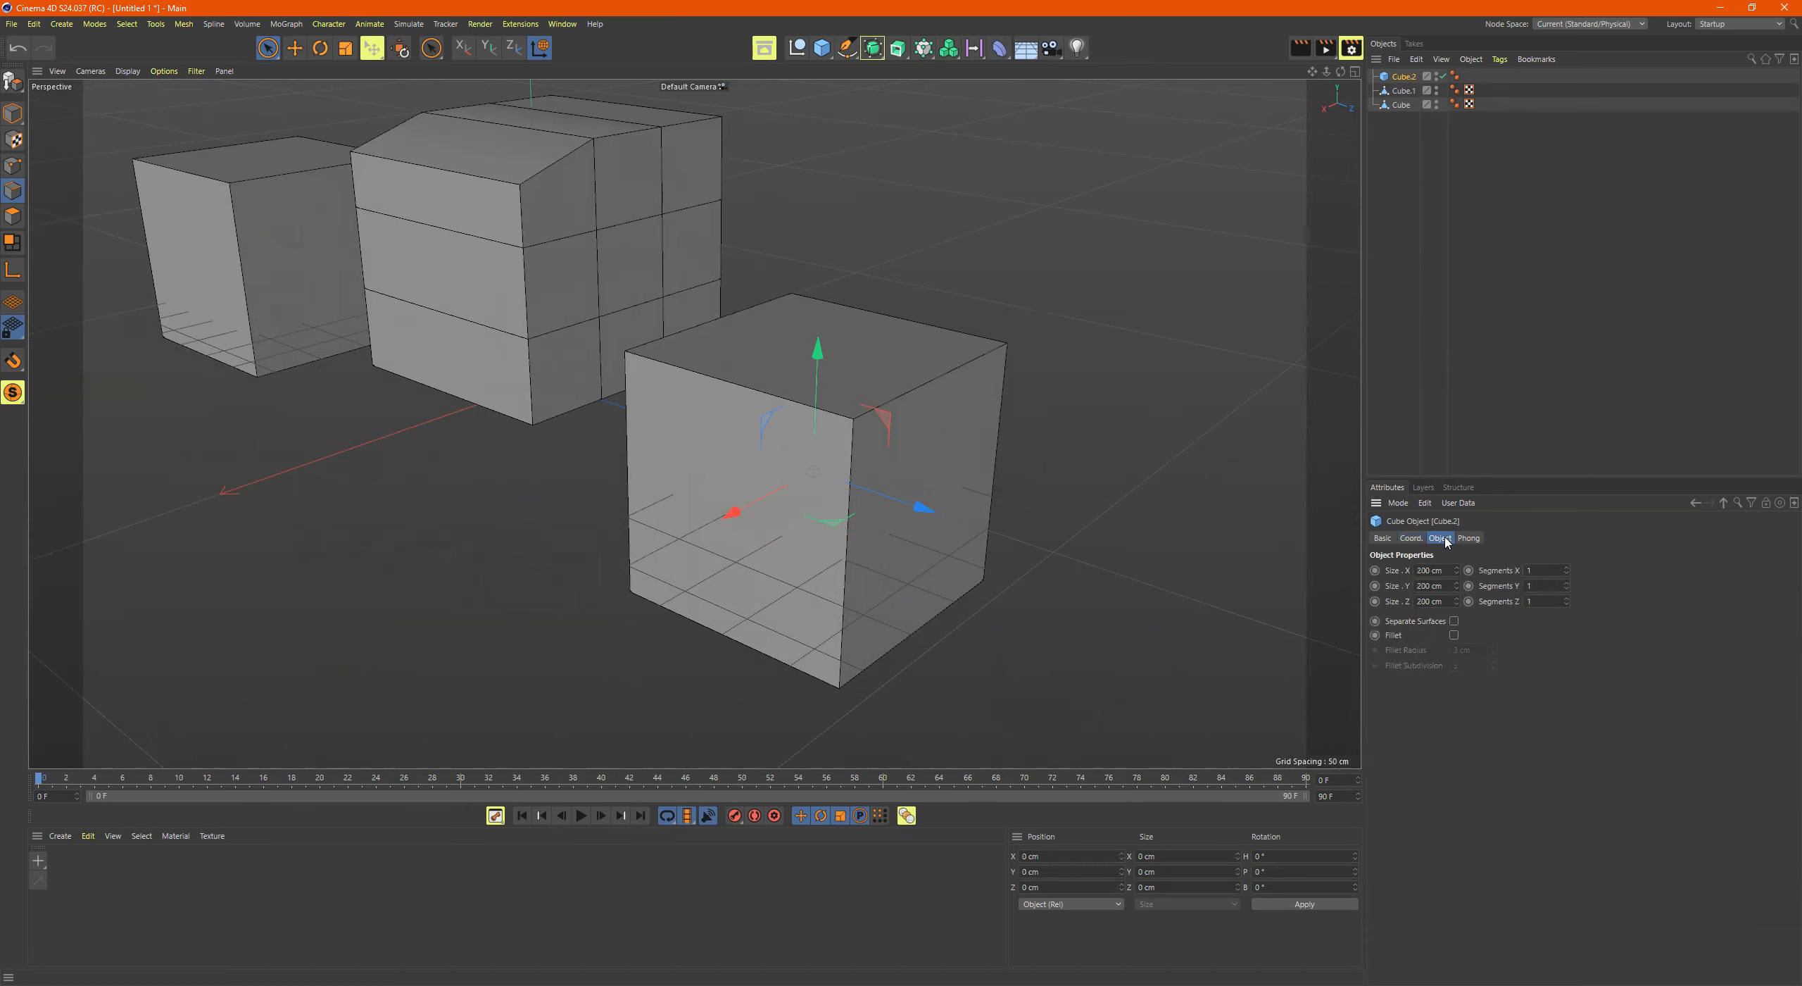
{"action": "mouse_move", "coordinate": [1566, 576]}
{"action": "left_mouse_down"}
{"action": "mouse_move", "coordinate": [1700, 576]}
{"action": "mouse_move", "coordinate": [1564, 579]}
{"action": "mouse_move", "coordinate": [1588, 587]}
{"action": "left_mouse_up"}
{"action": "scroll", "coordinate": [1028, 486], "scroll_direction": "up", "scroll_amount": 6}
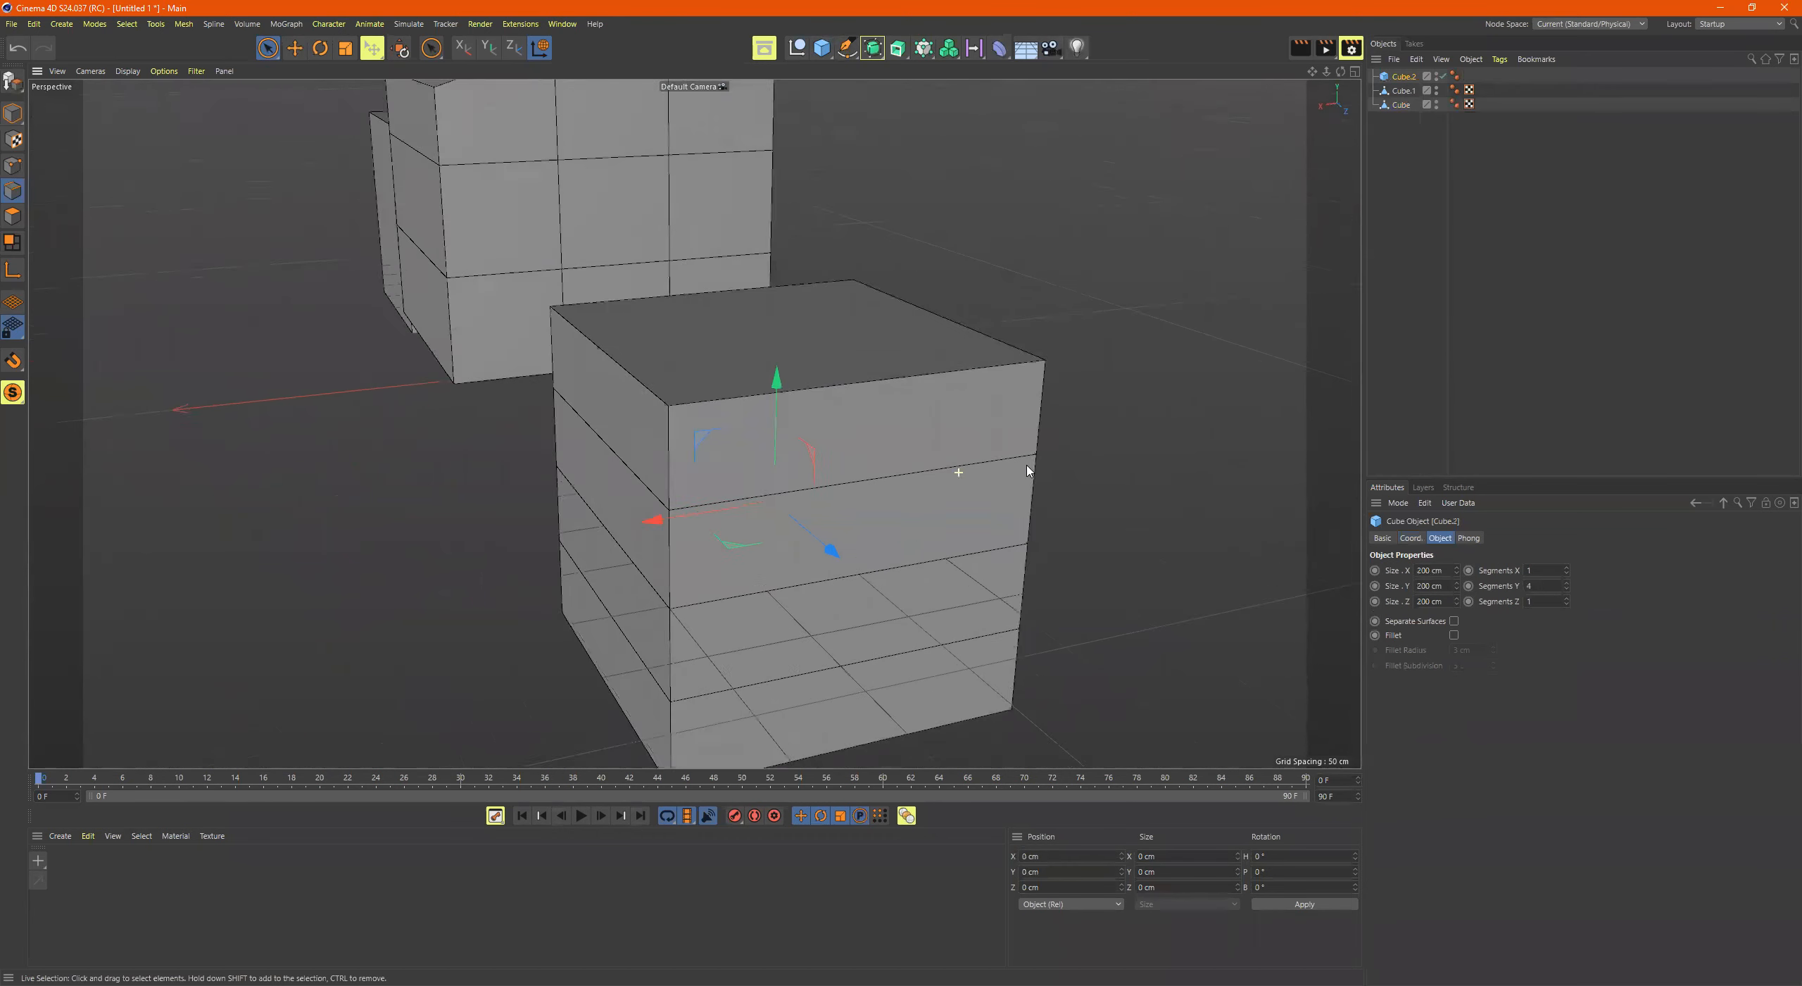
{"action": "left_click_drag", "start_coordinate": [777, 380], "coordinate": [729, 191]}
{"action": "middle_click_drag", "start_coordinate": [818, 279], "coordinate": [895, 314], "text": "alt"}
{"action": "left_click_drag", "start_coordinate": [895, 314], "coordinate": [918, 316], "text": "alt"}
{"action": "right_click_drag", "start_coordinate": [967, 309], "coordinate": [831, 314], "text": "alt"}
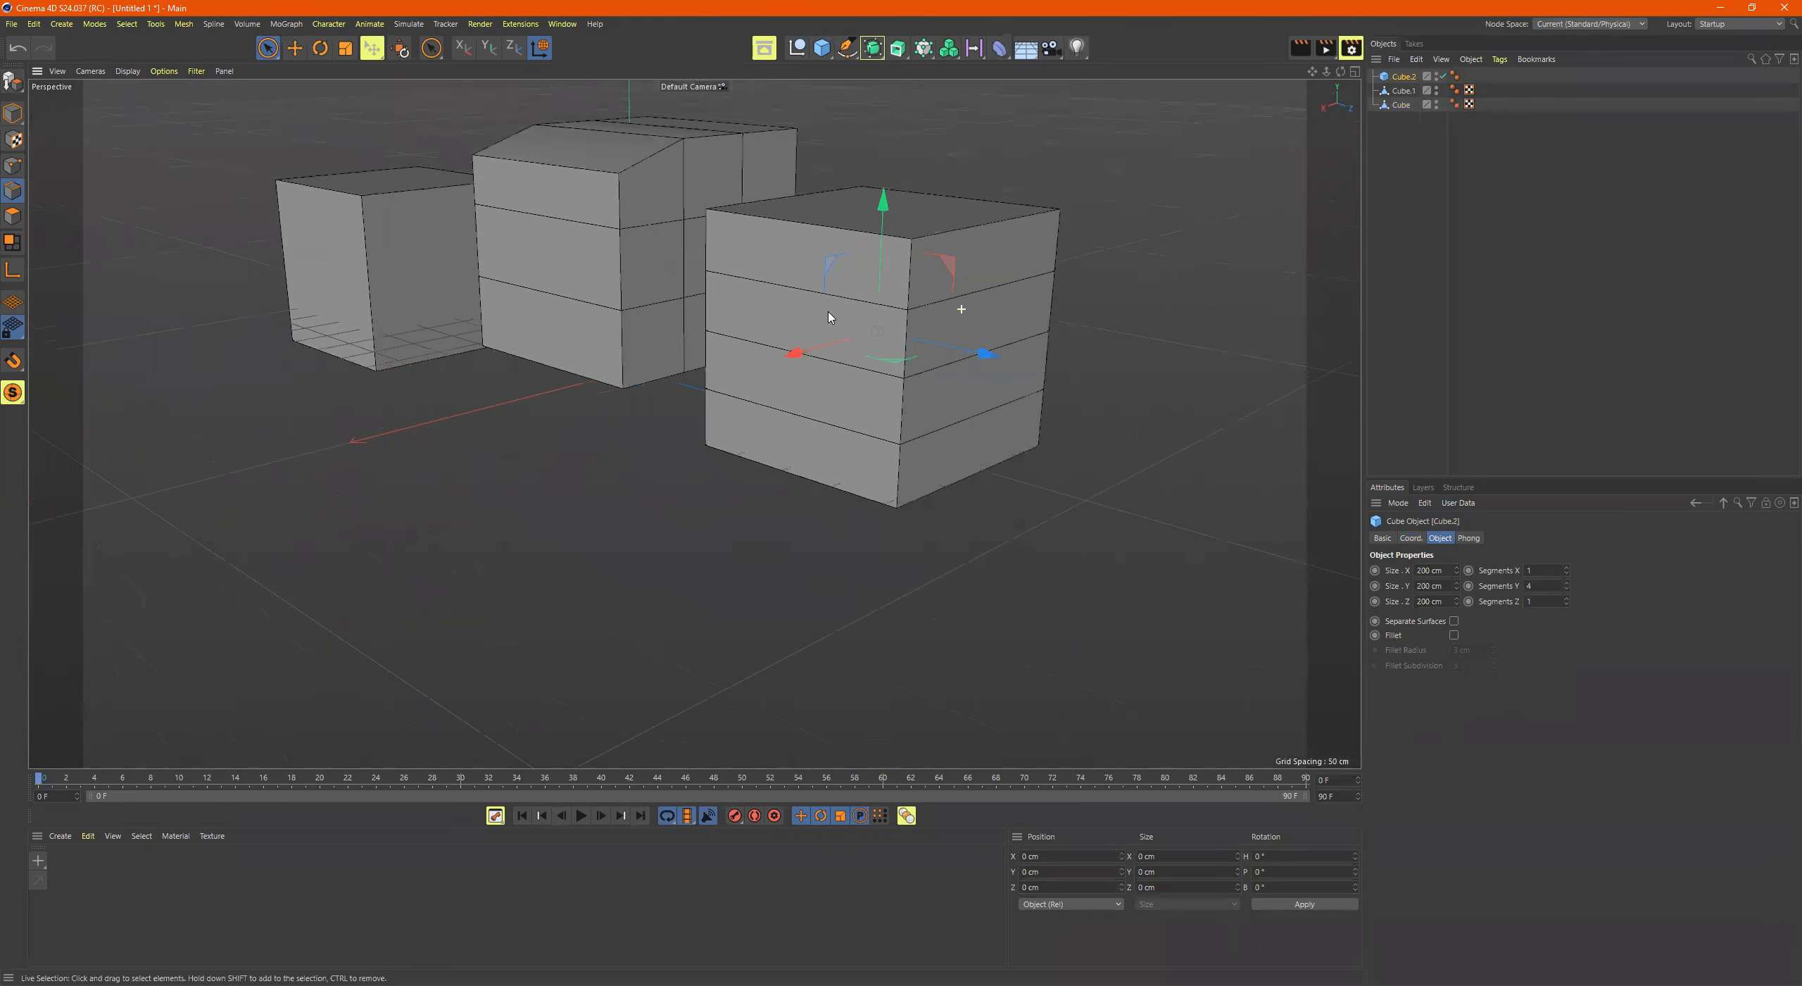
{"action": "left_click_drag", "start_coordinate": [830, 313], "coordinate": [887, 317], "text": "alt"}
{"action": "middle_click_drag", "start_coordinate": [941, 321], "coordinate": [986, 437], "text": "alt"}
{"action": "right_click_drag", "start_coordinate": [984, 433], "coordinate": [1029, 430], "text": "alt"}
{"action": "left_click_drag", "start_coordinate": [1029, 430], "coordinate": [989, 456], "text": "alt"}
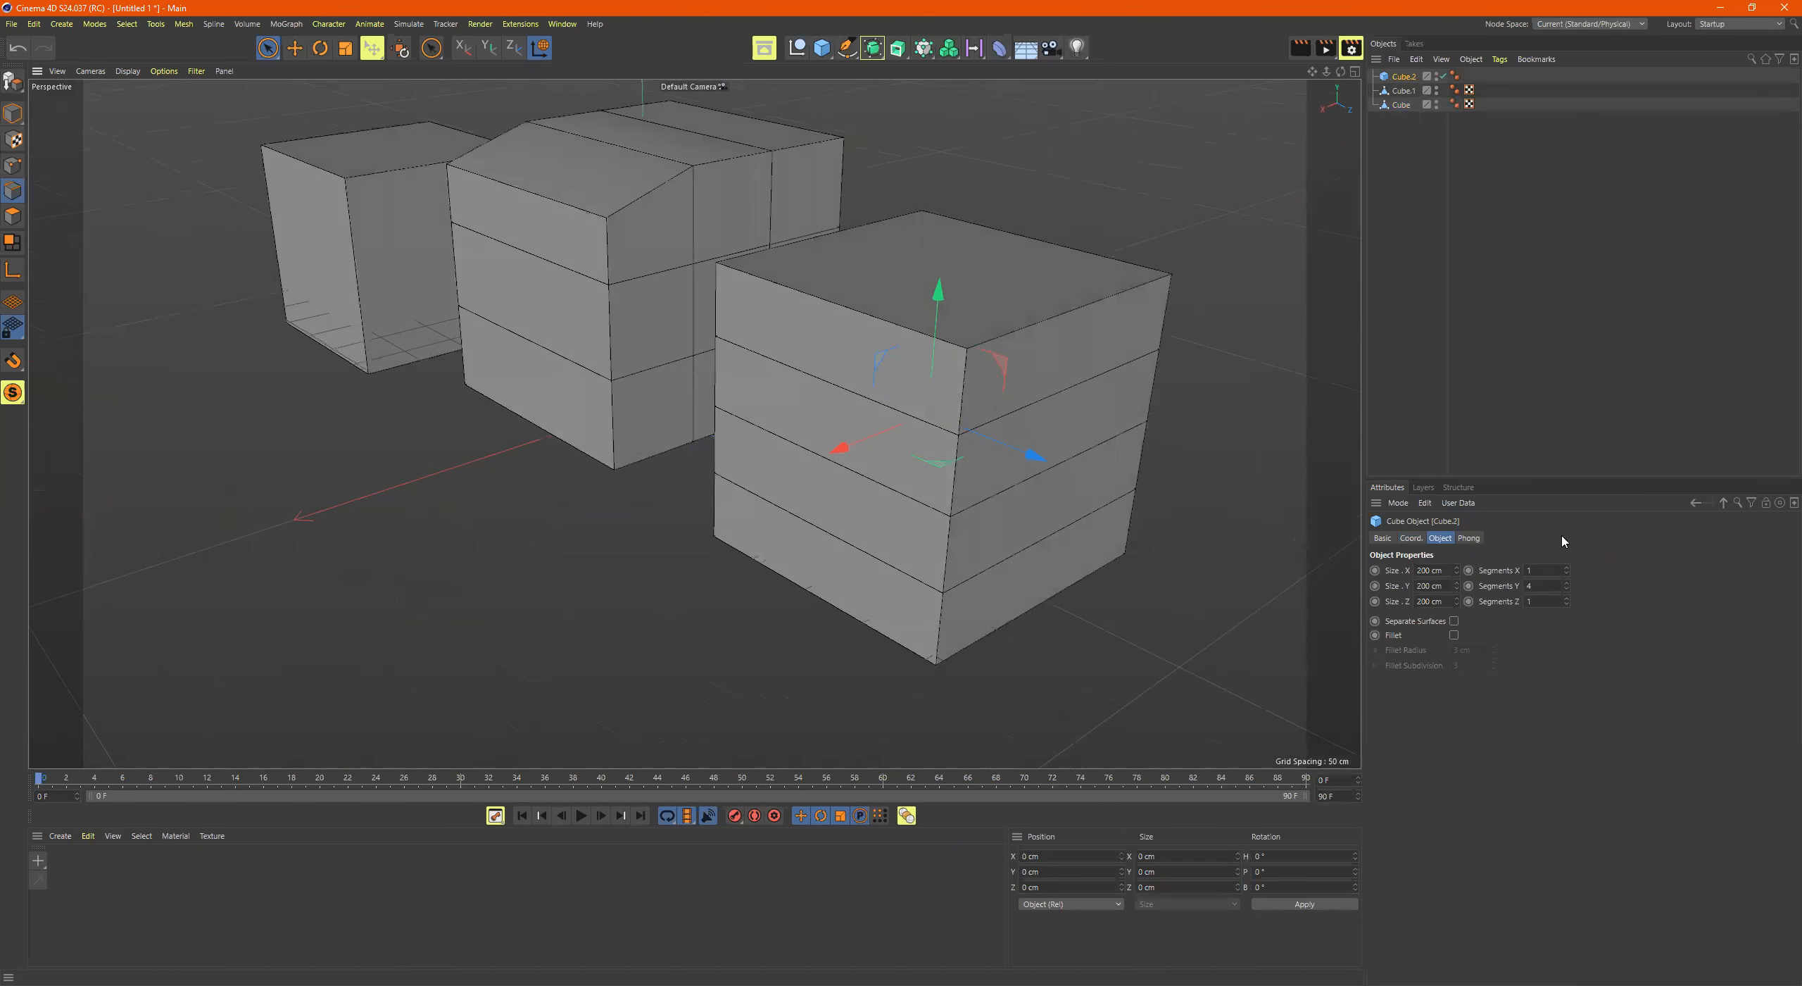
Step: Set the third cube's Segments Y to 5 and compare it with the two polygon cubes
{"action": "mouse_move", "coordinate": [1567, 571]}
{"action": "left_mouse_down"}
{"action": "mouse_move", "coordinate": [1567, 600]}
{"action": "mouse_move", "coordinate": [1567, 583]}
{"action": "left_mouse_up"}
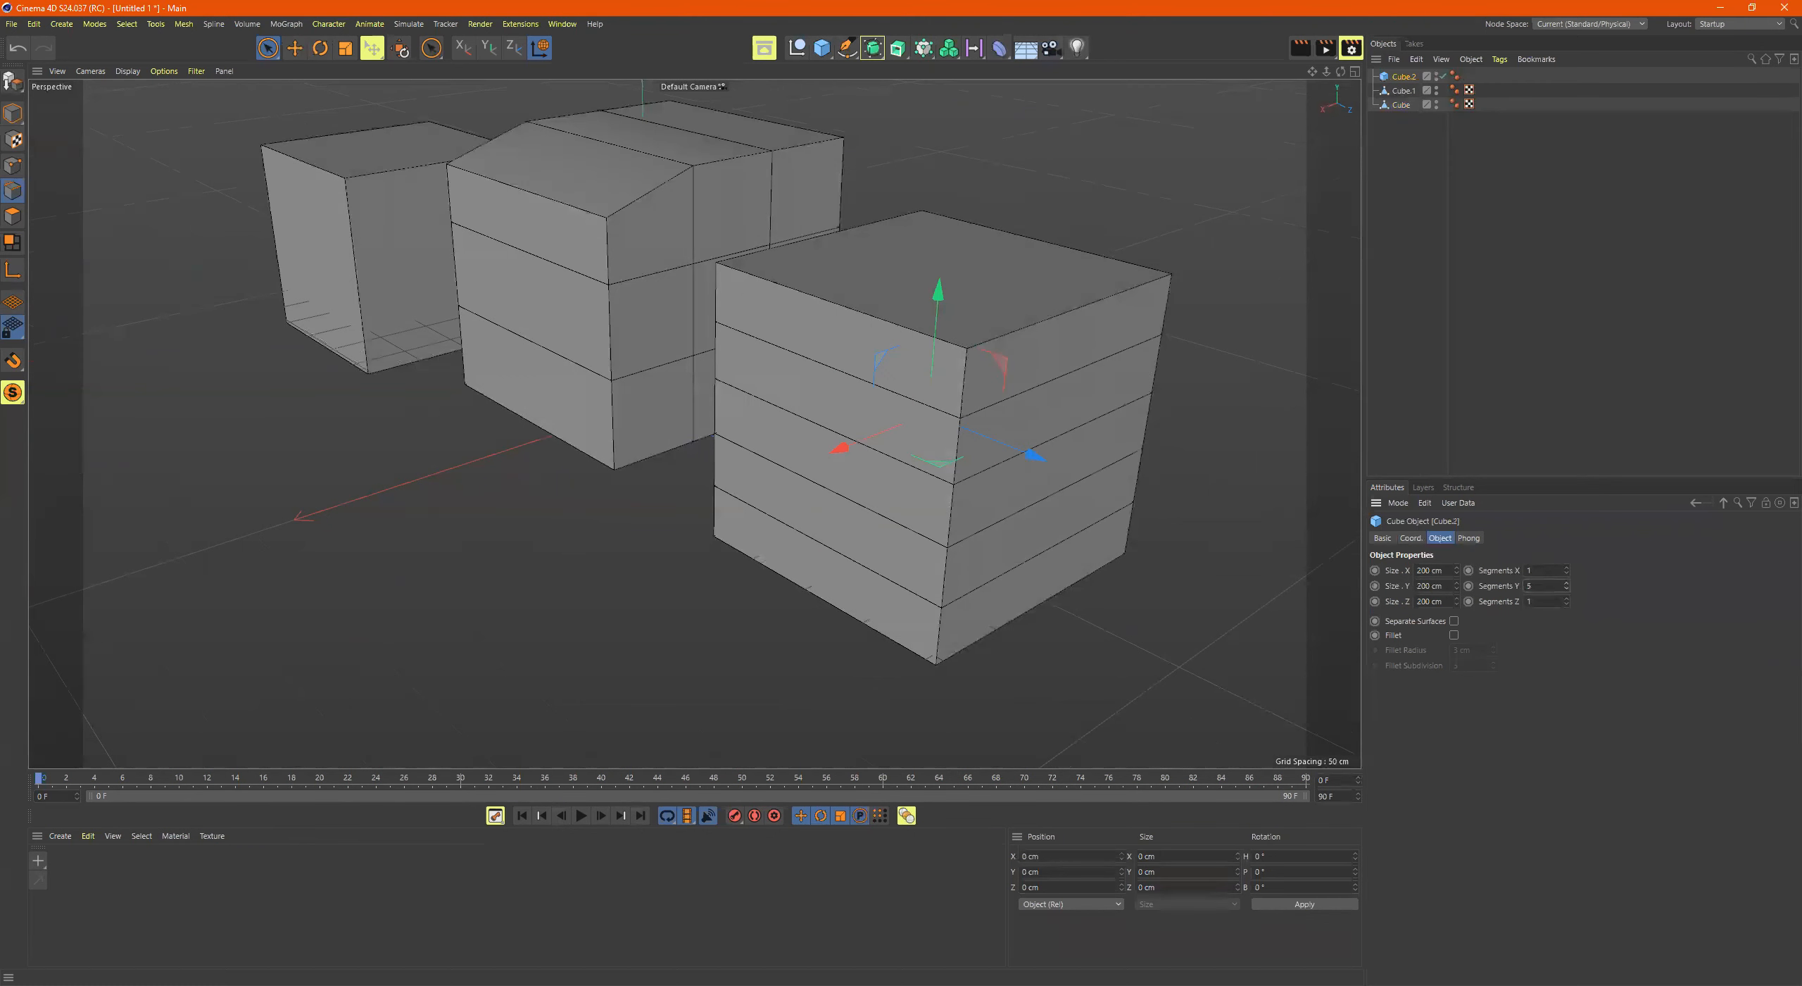
{"action": "right_click_drag", "start_coordinate": [966, 373], "coordinate": [877, 380], "text": "alt"}
{"action": "mouse_move", "coordinate": [877, 380]}
{"action": "left_mouse_down", "text": "alt"}
{"action": "mouse_move", "coordinate": [895, 375]}
{"action": "mouse_move", "coordinate": [867, 363]}
{"action": "left_mouse_up", "text": "alt"}
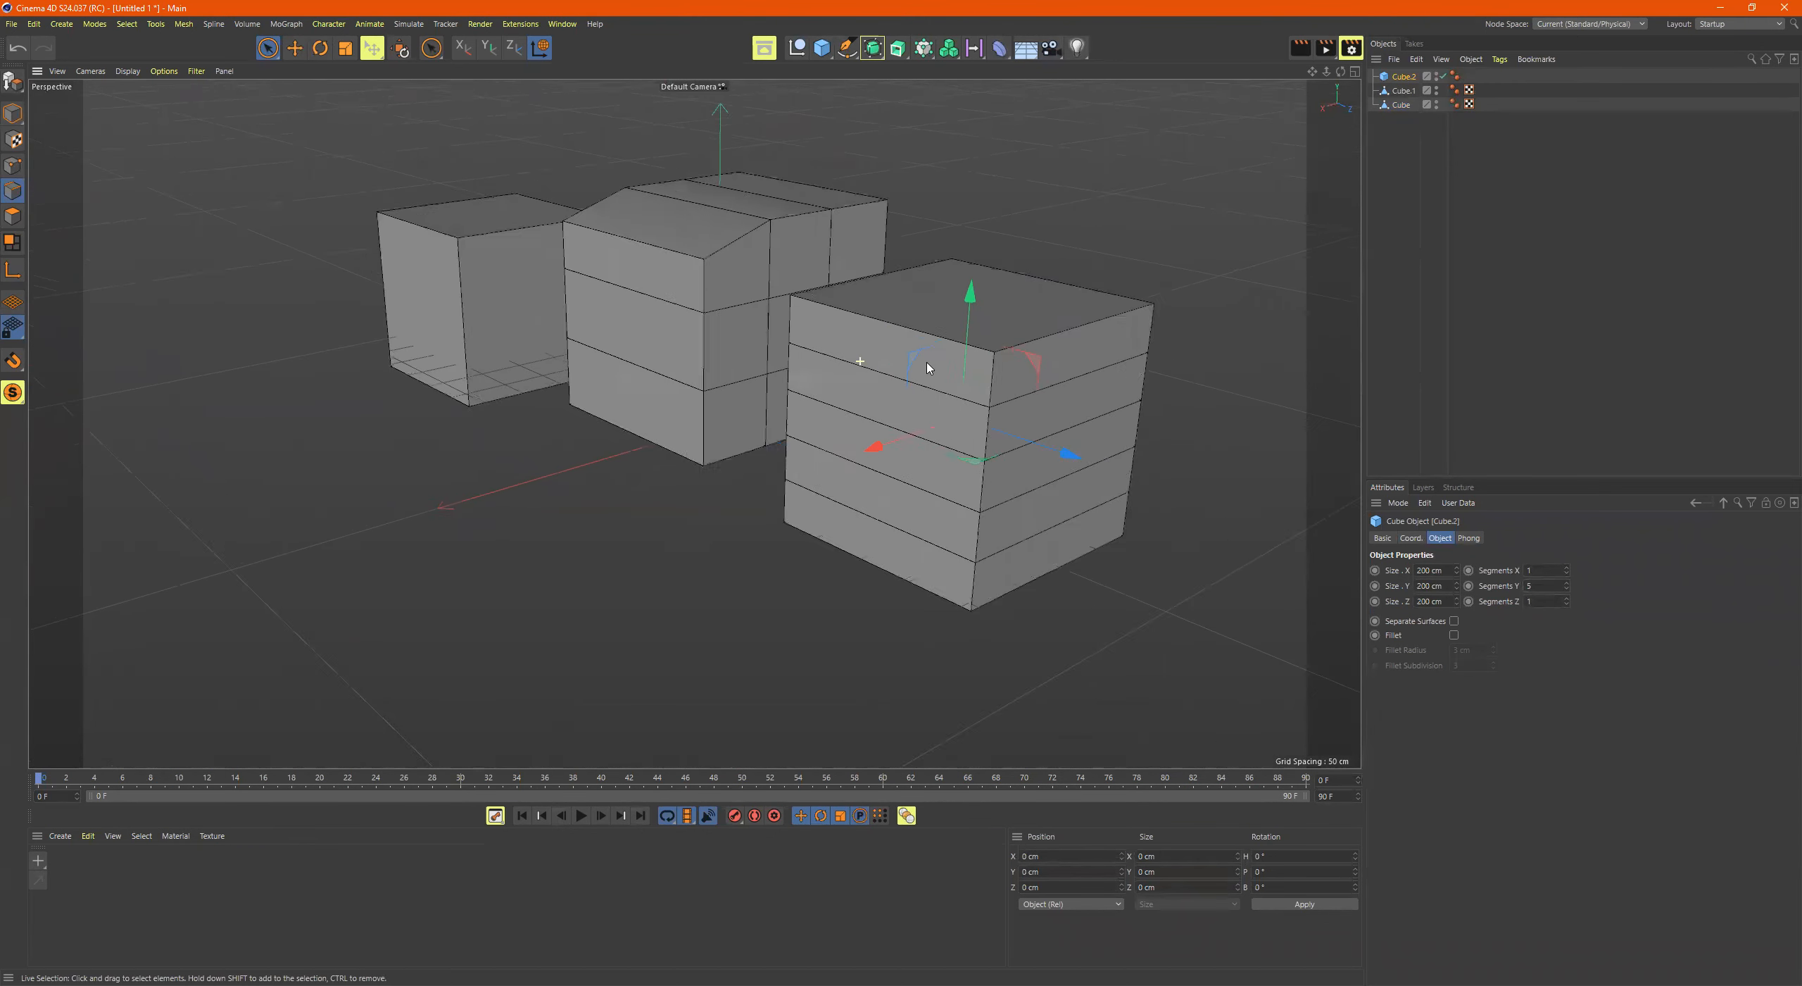
{"action": "right_click_drag", "start_coordinate": [867, 363], "coordinate": [971, 382], "text": "alt"}
{"action": "left_click_drag", "start_coordinate": [971, 382], "coordinate": [945, 415], "text": "alt"}
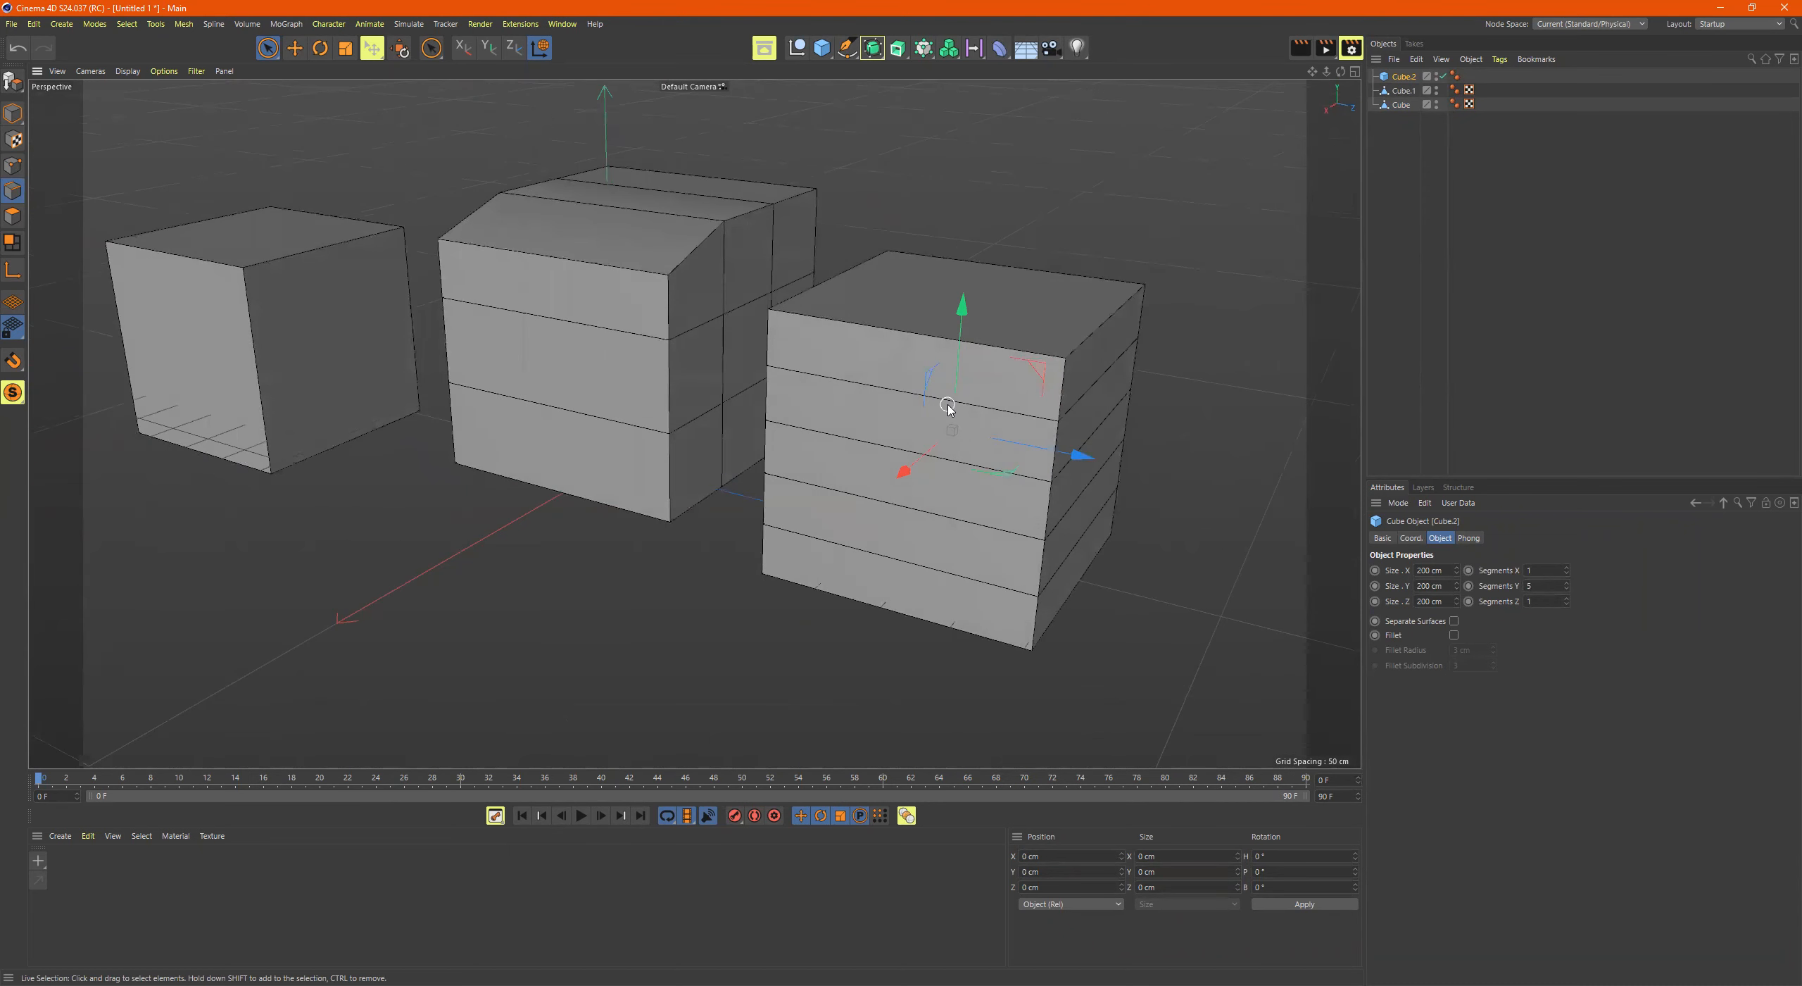
{"action": "scroll", "coordinate": [906, 397], "scroll_direction": "down", "scroll_amount": 2}
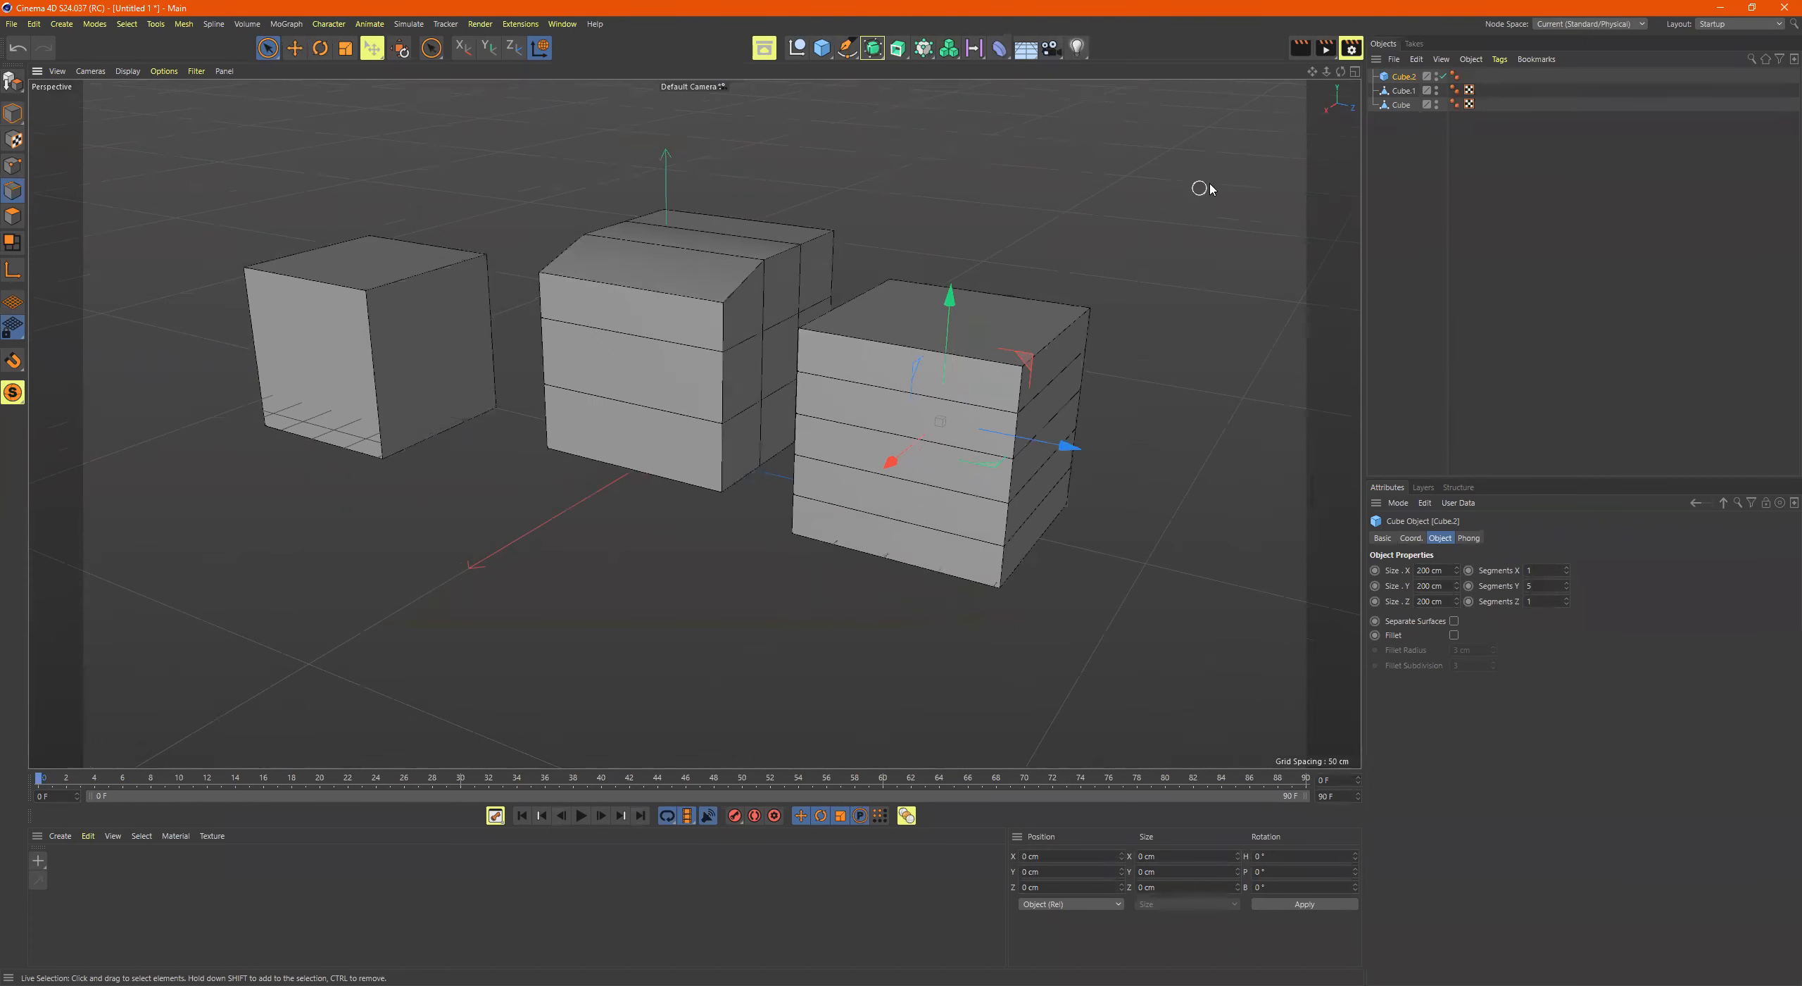
Step: Add the undivided polygon cube to the object selection and try picking its individual edges with both objects selected
{"action": "left_click", "coordinate": [1403, 90], "text": "ctrl"}
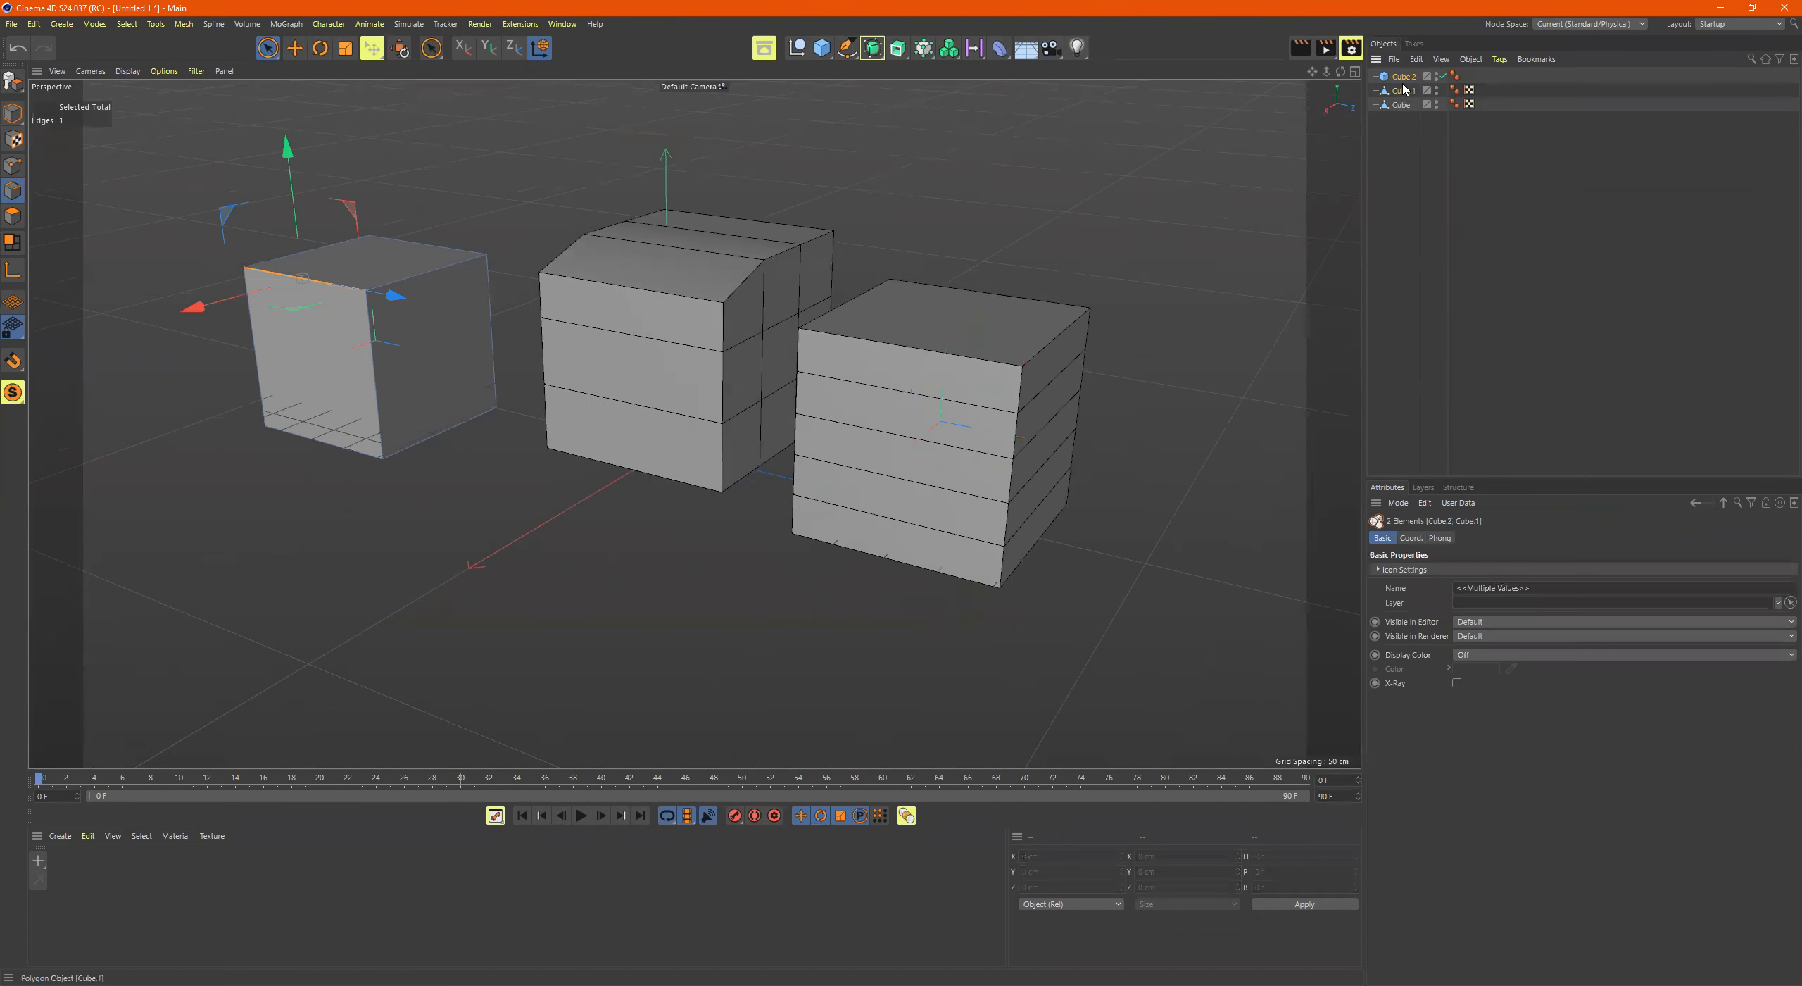
{"action": "left_click_drag", "start_coordinate": [697, 426], "coordinate": [734, 418], "text": "alt"}
{"action": "middle_click_drag", "start_coordinate": [733, 418], "coordinate": [747, 442], "text": "alt"}
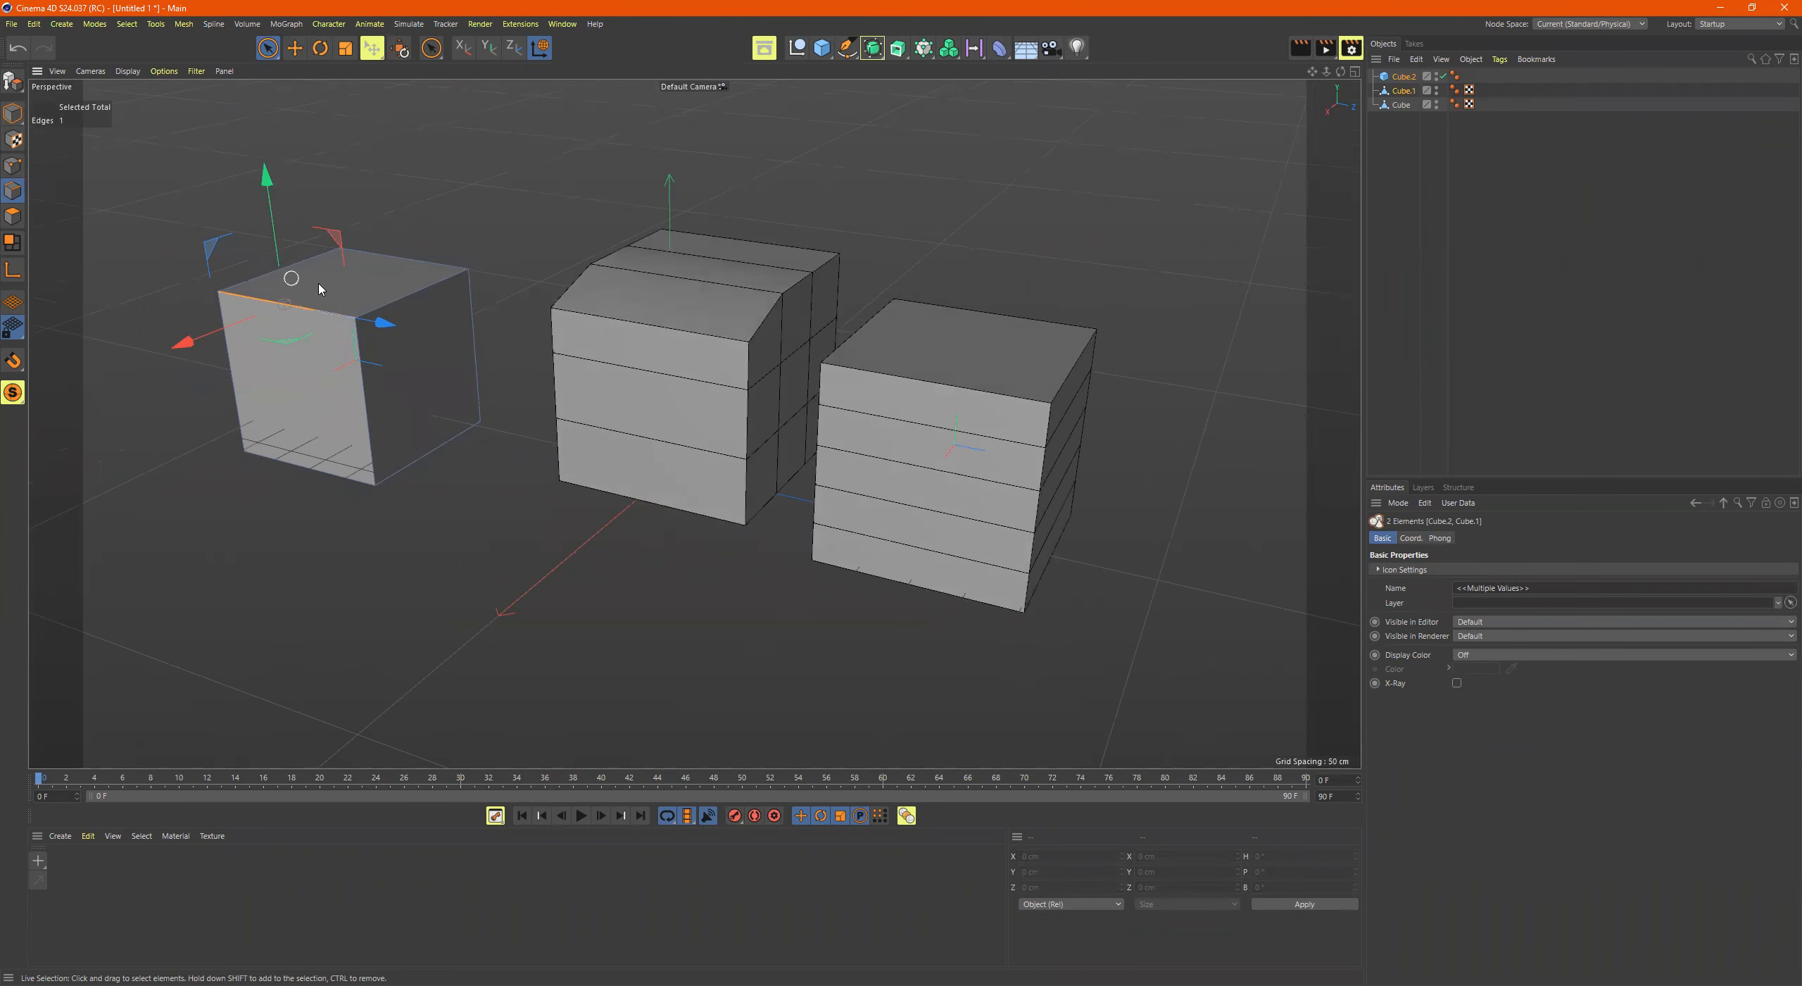
{"action": "middle_click_drag", "start_coordinate": [387, 341], "coordinate": [598, 431], "text": "alt"}
{"action": "scroll", "coordinate": [602, 438], "scroll_direction": "up", "scroll_amount": 4}
{"action": "left_click", "coordinate": [603, 450]}
{"action": "left_click", "coordinate": [643, 375]}
{"action": "left_click", "coordinate": [538, 389]}
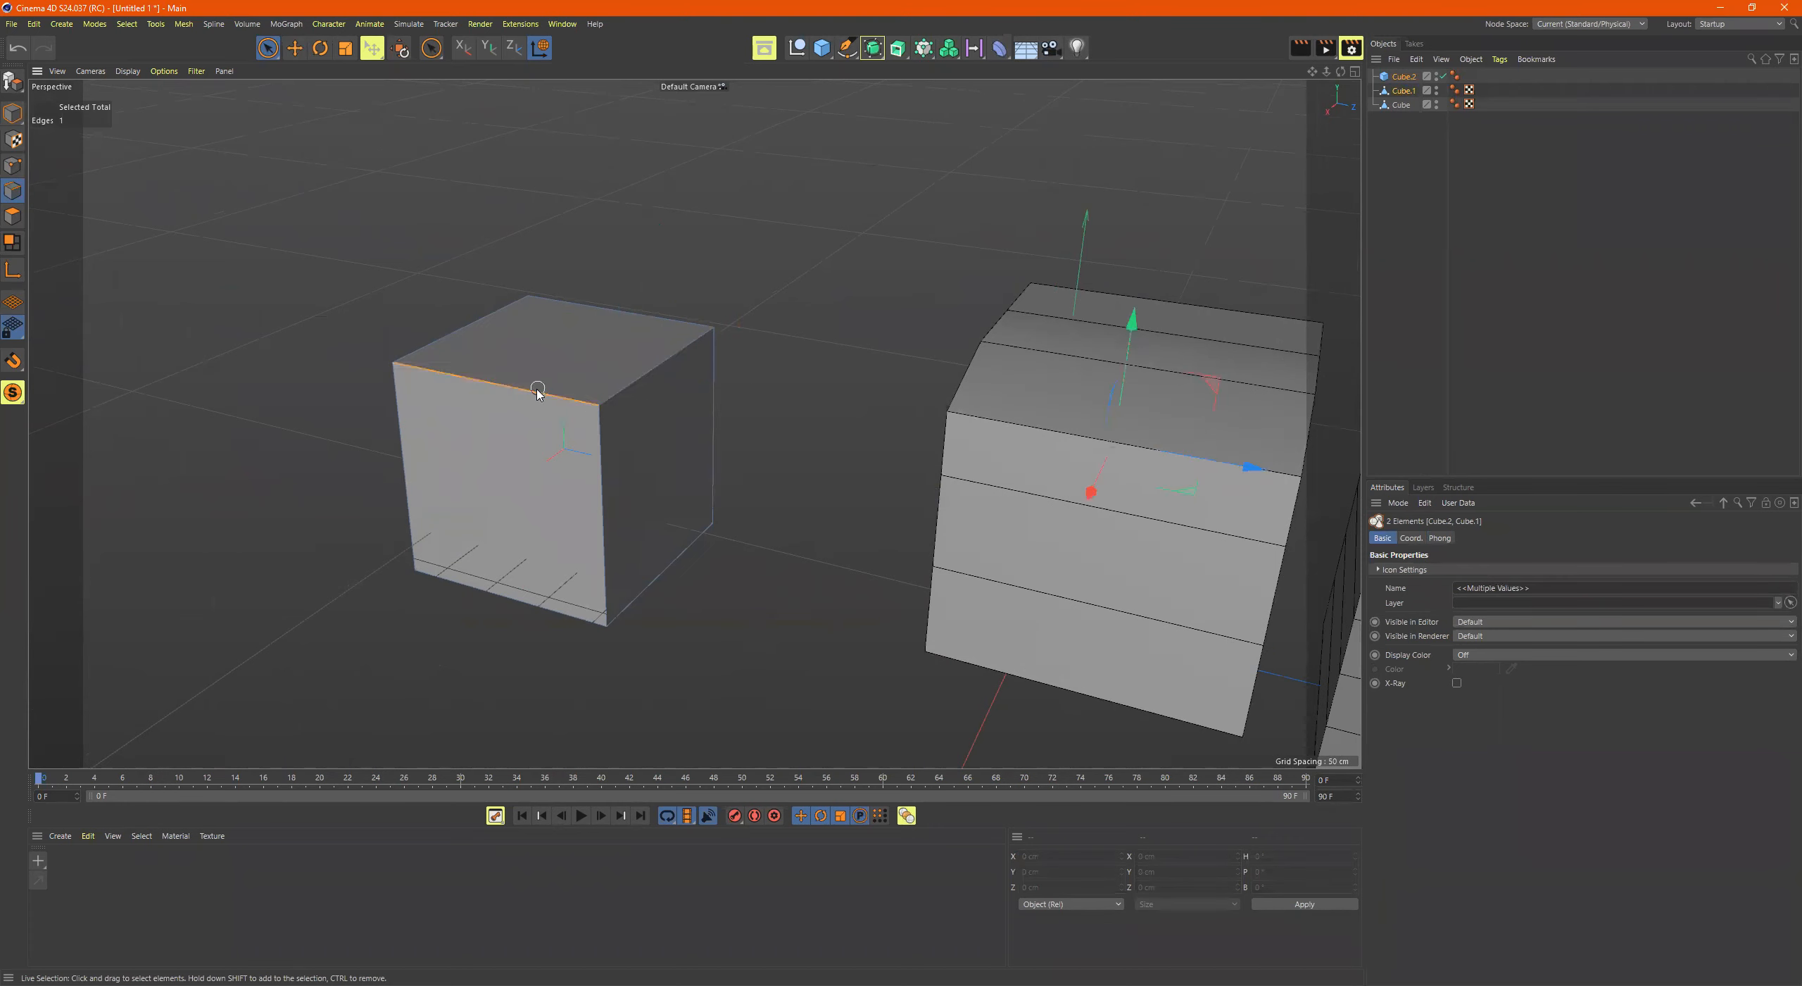
{"action": "left_click", "coordinate": [601, 450]}
{"action": "left_click", "coordinate": [638, 391]}
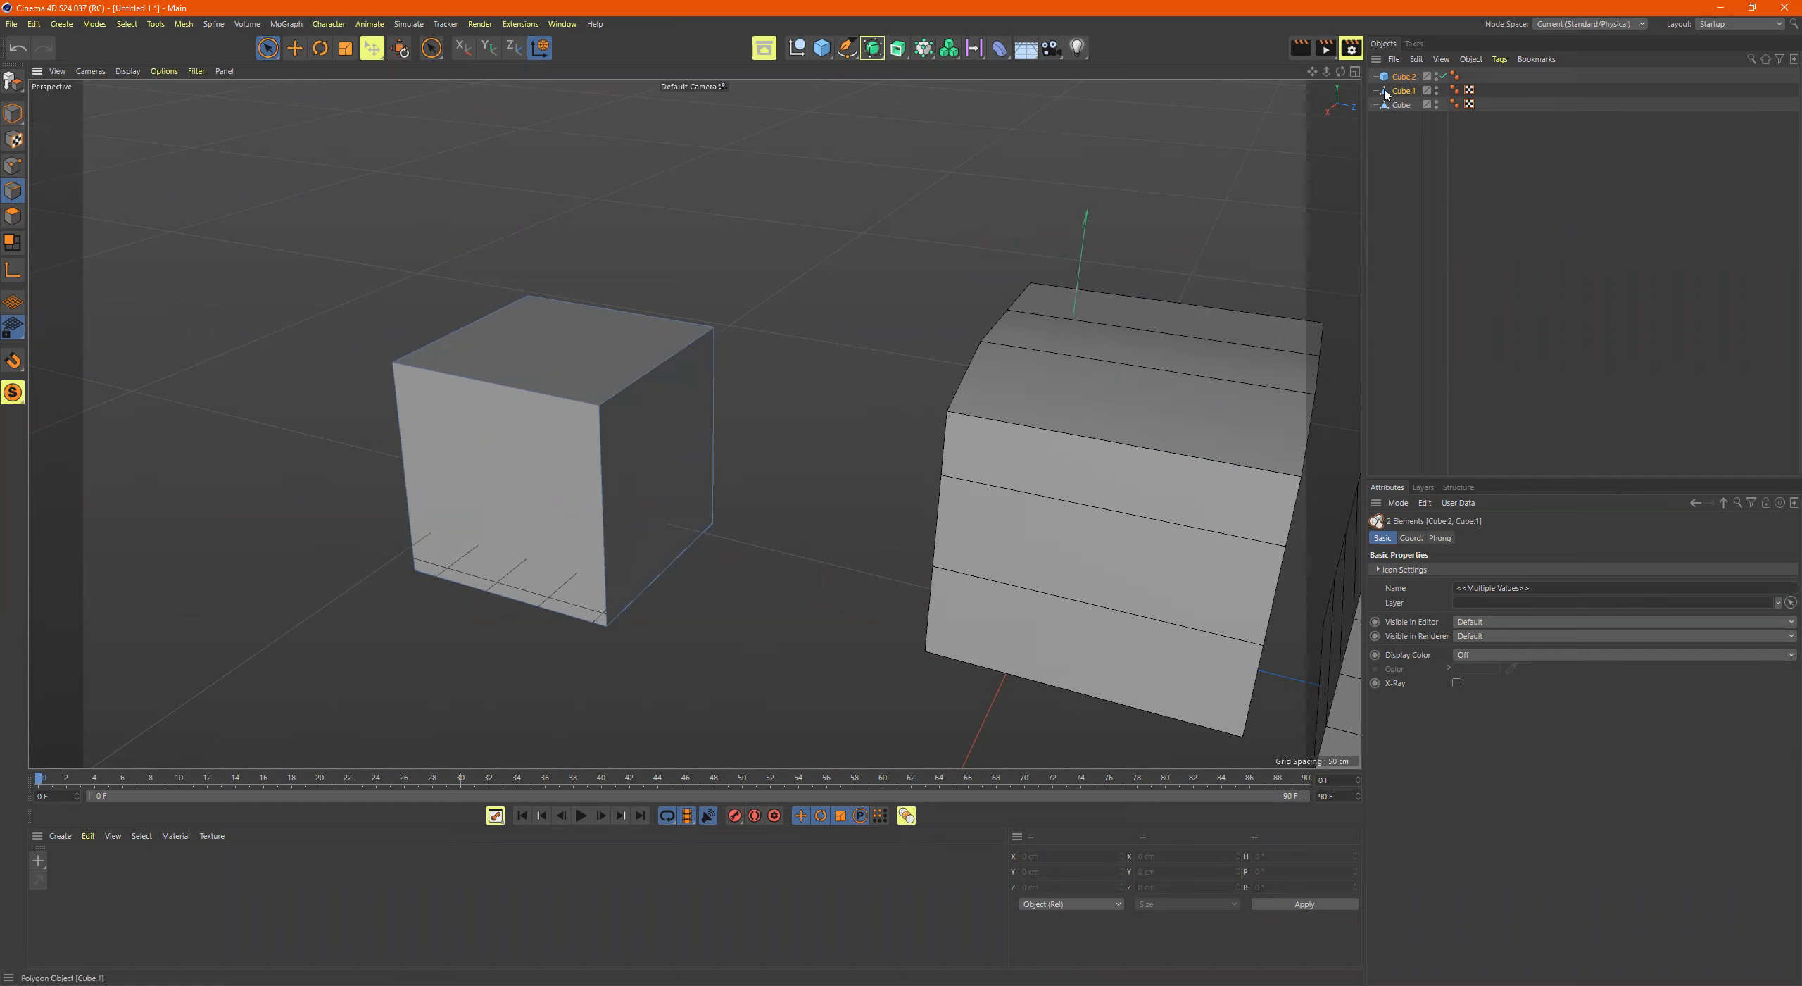
Step: Select only the third cube and shift it slightly along Z toward the middle cube
{"action": "left_click", "coordinate": [1399, 105]}
{"action": "left_click", "coordinate": [1405, 77]}
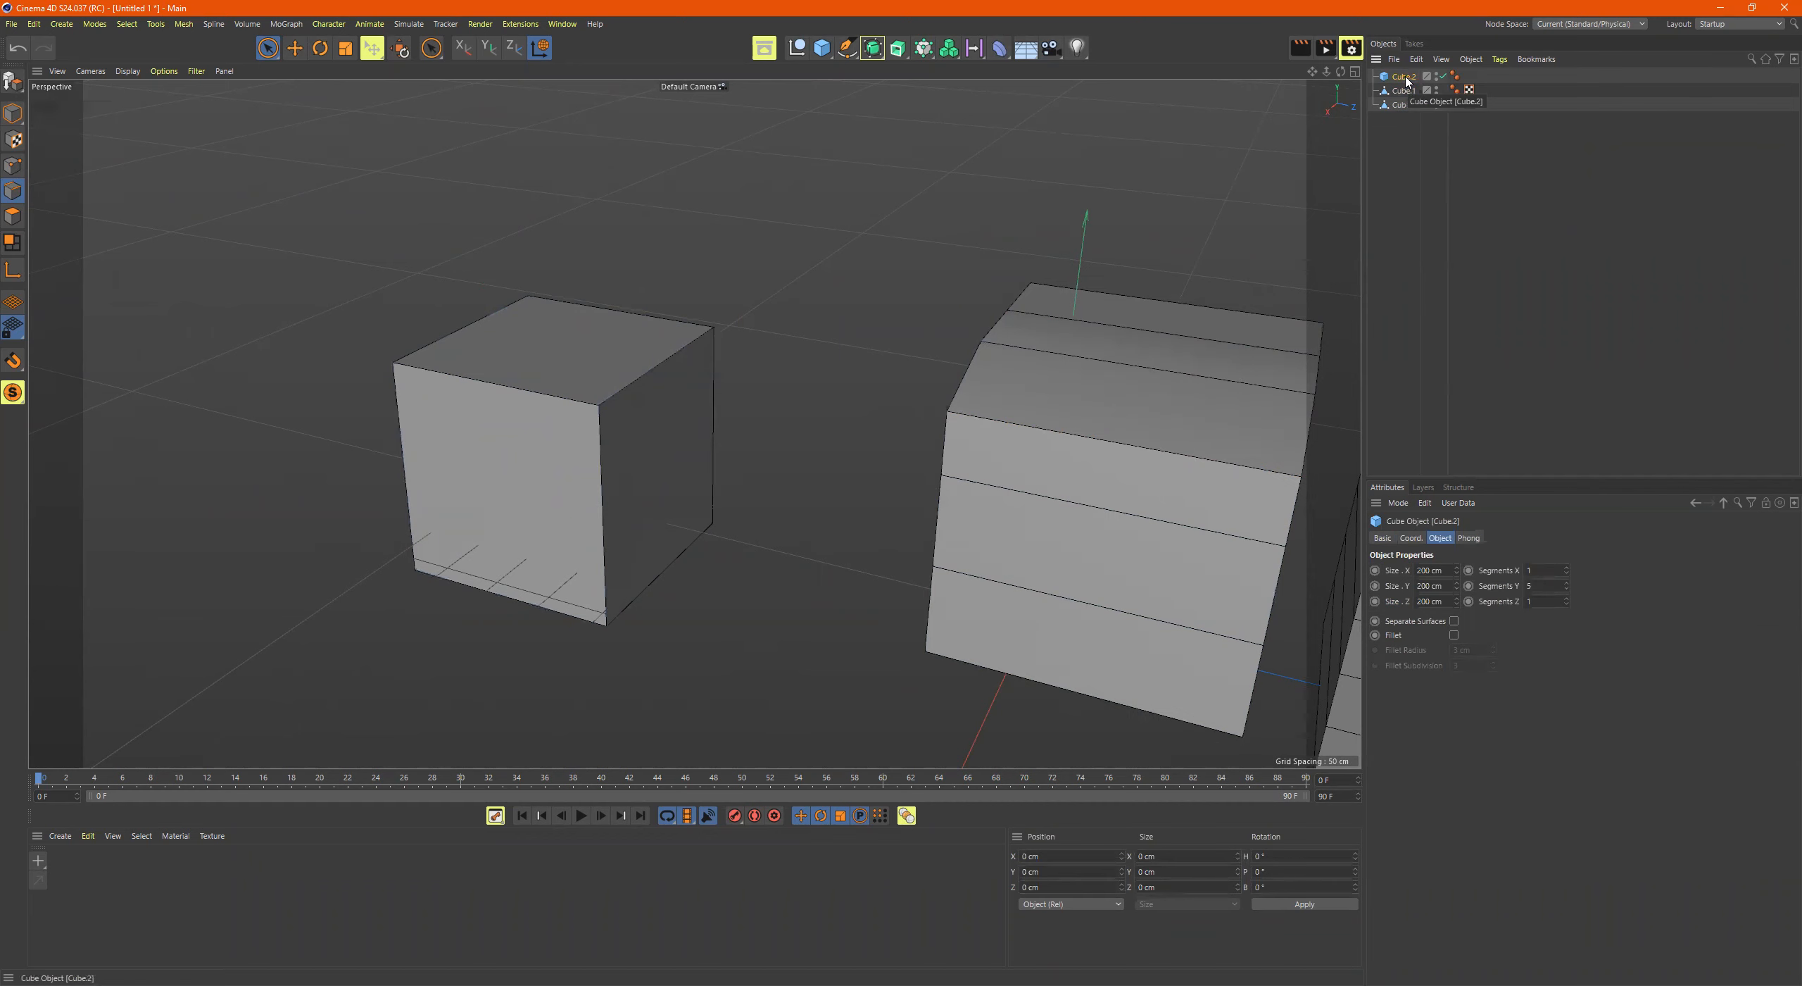
{"action": "scroll", "coordinate": [889, 313], "scroll_direction": "down", "scroll_amount": 3}
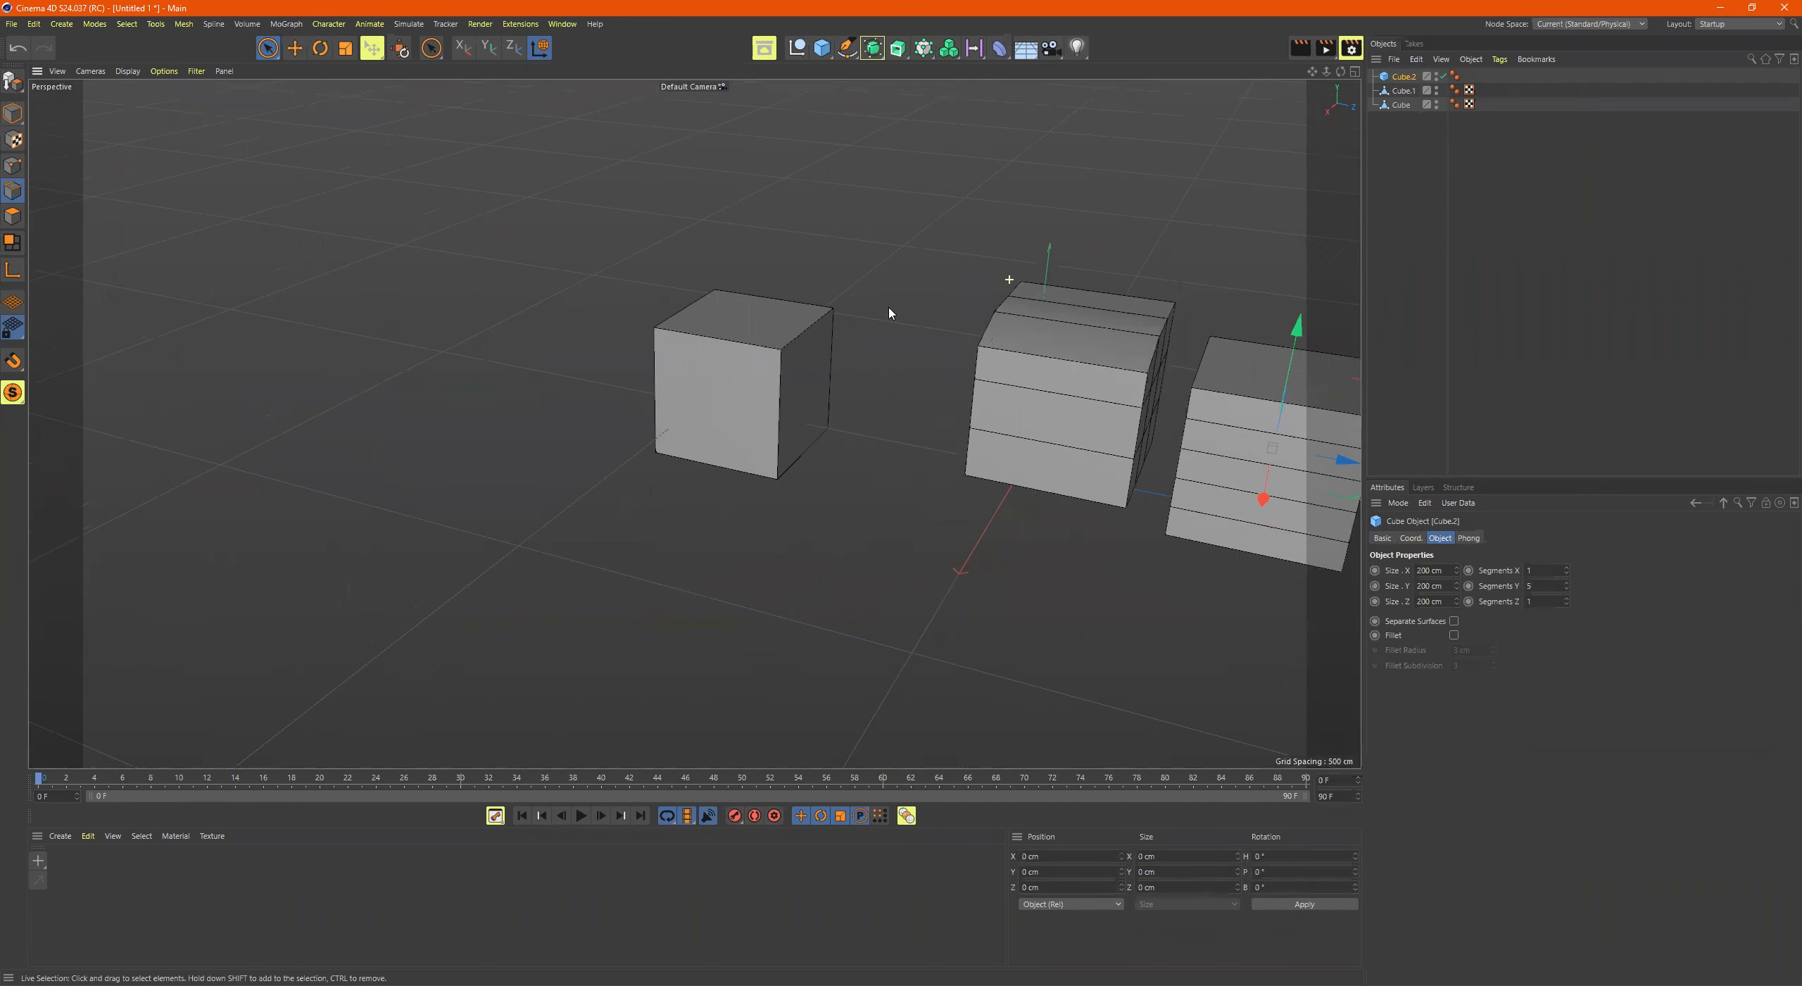
{"action": "middle_click_drag", "start_coordinate": [928, 314], "coordinate": [897, 318], "text": "alt"}
{"action": "middle_click_drag", "start_coordinate": [1173, 407], "coordinate": [1042, 376], "text": "alt"}
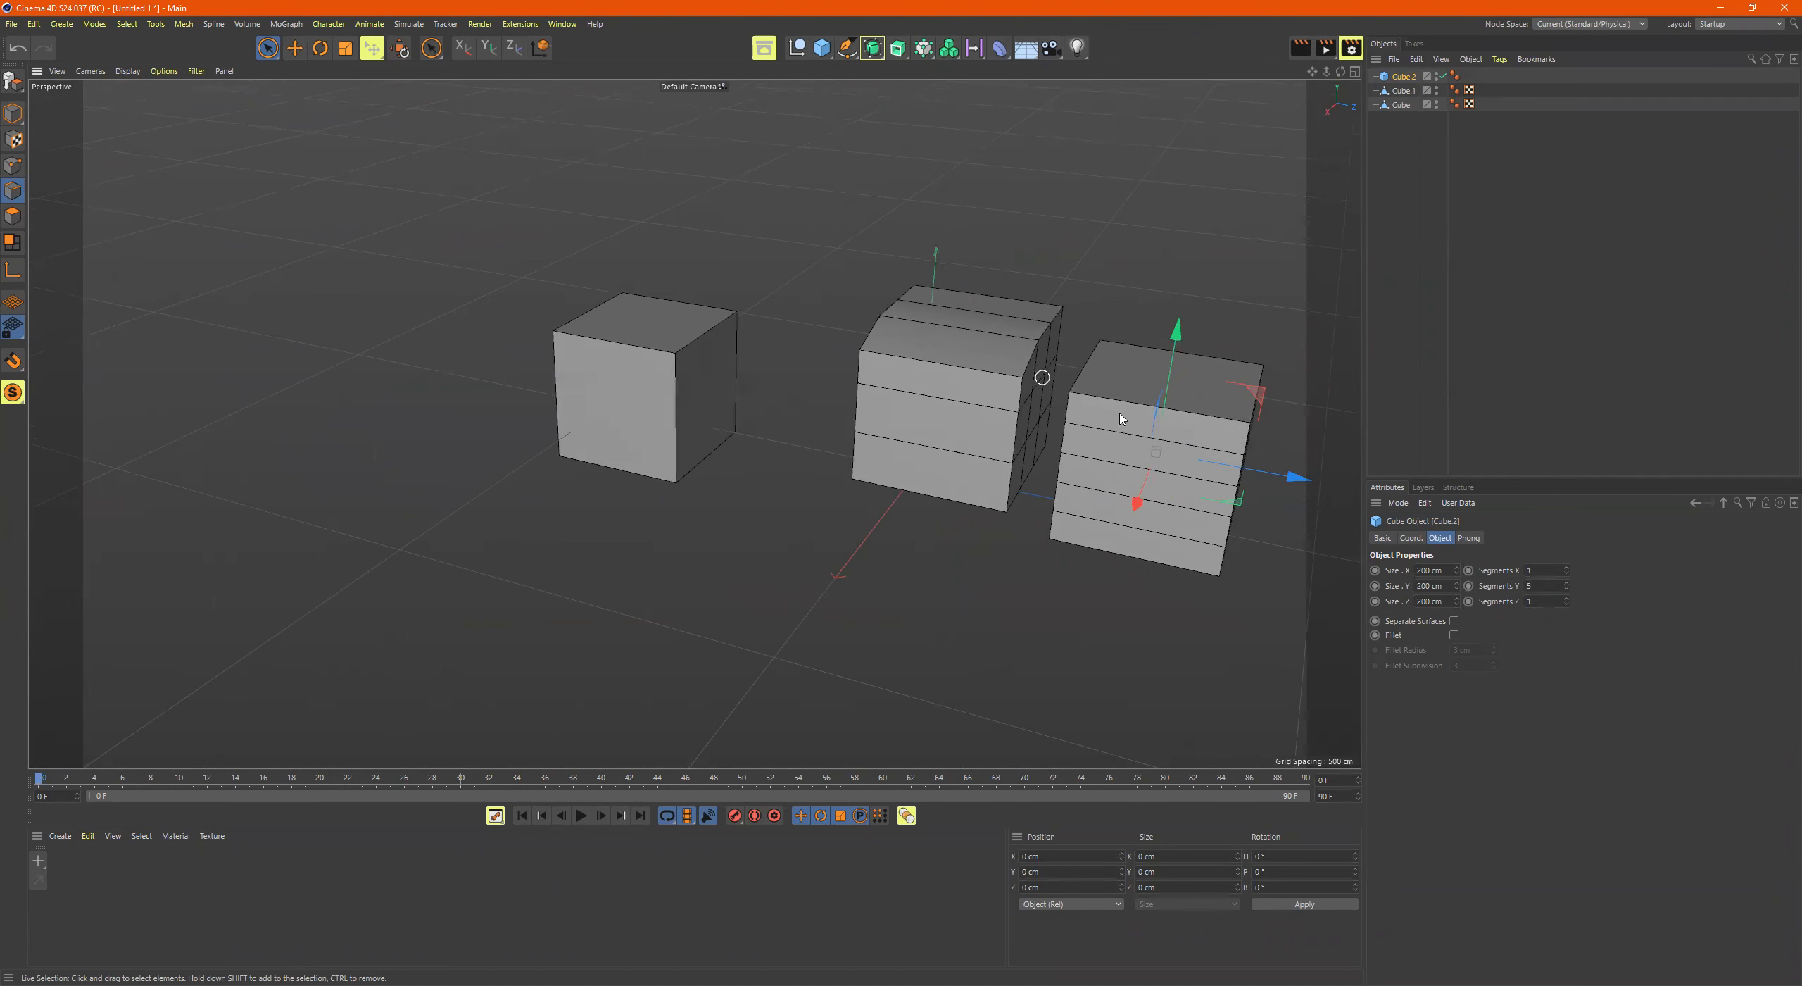
{"action": "mouse_move", "coordinate": [1296, 475]}
{"action": "left_mouse_down"}
{"action": "mouse_move", "coordinate": [1259, 483]}
{"action": "mouse_move", "coordinate": [1278, 471]}
{"action": "left_mouse_up"}
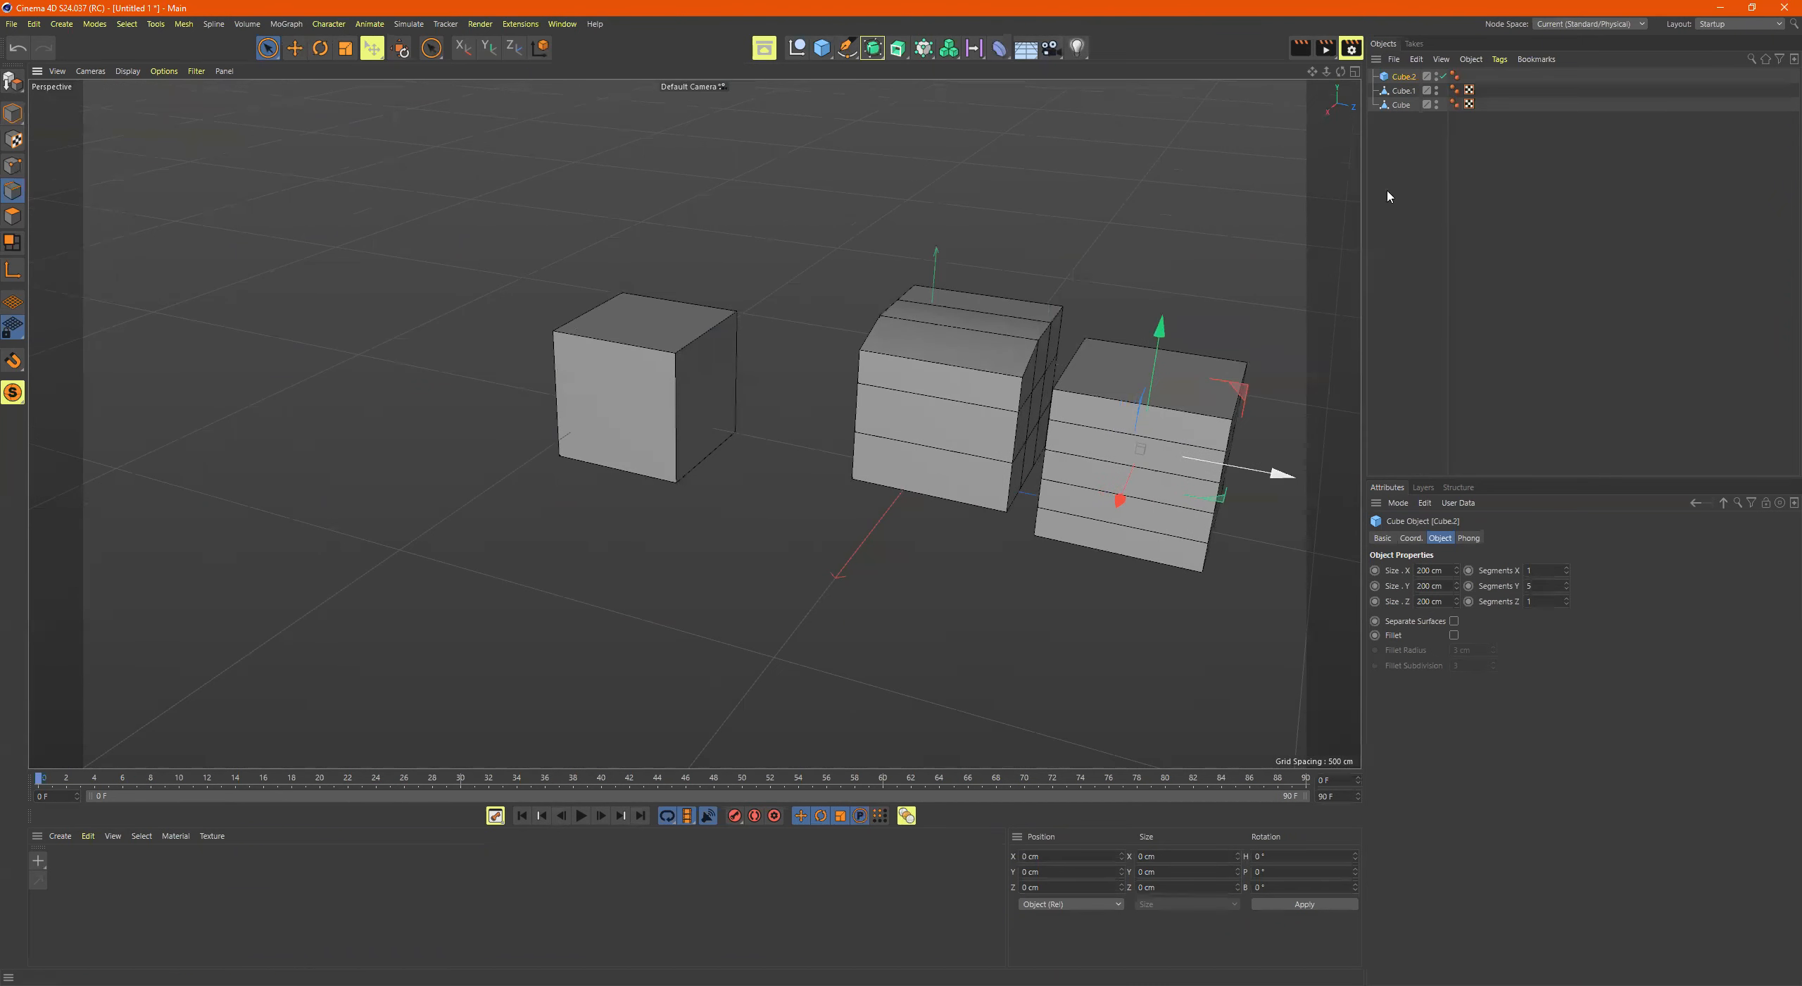
Step: Select the undivided polygon cube and switch from edge editing to Model mode
{"action": "left_click", "coordinate": [1402, 105]}
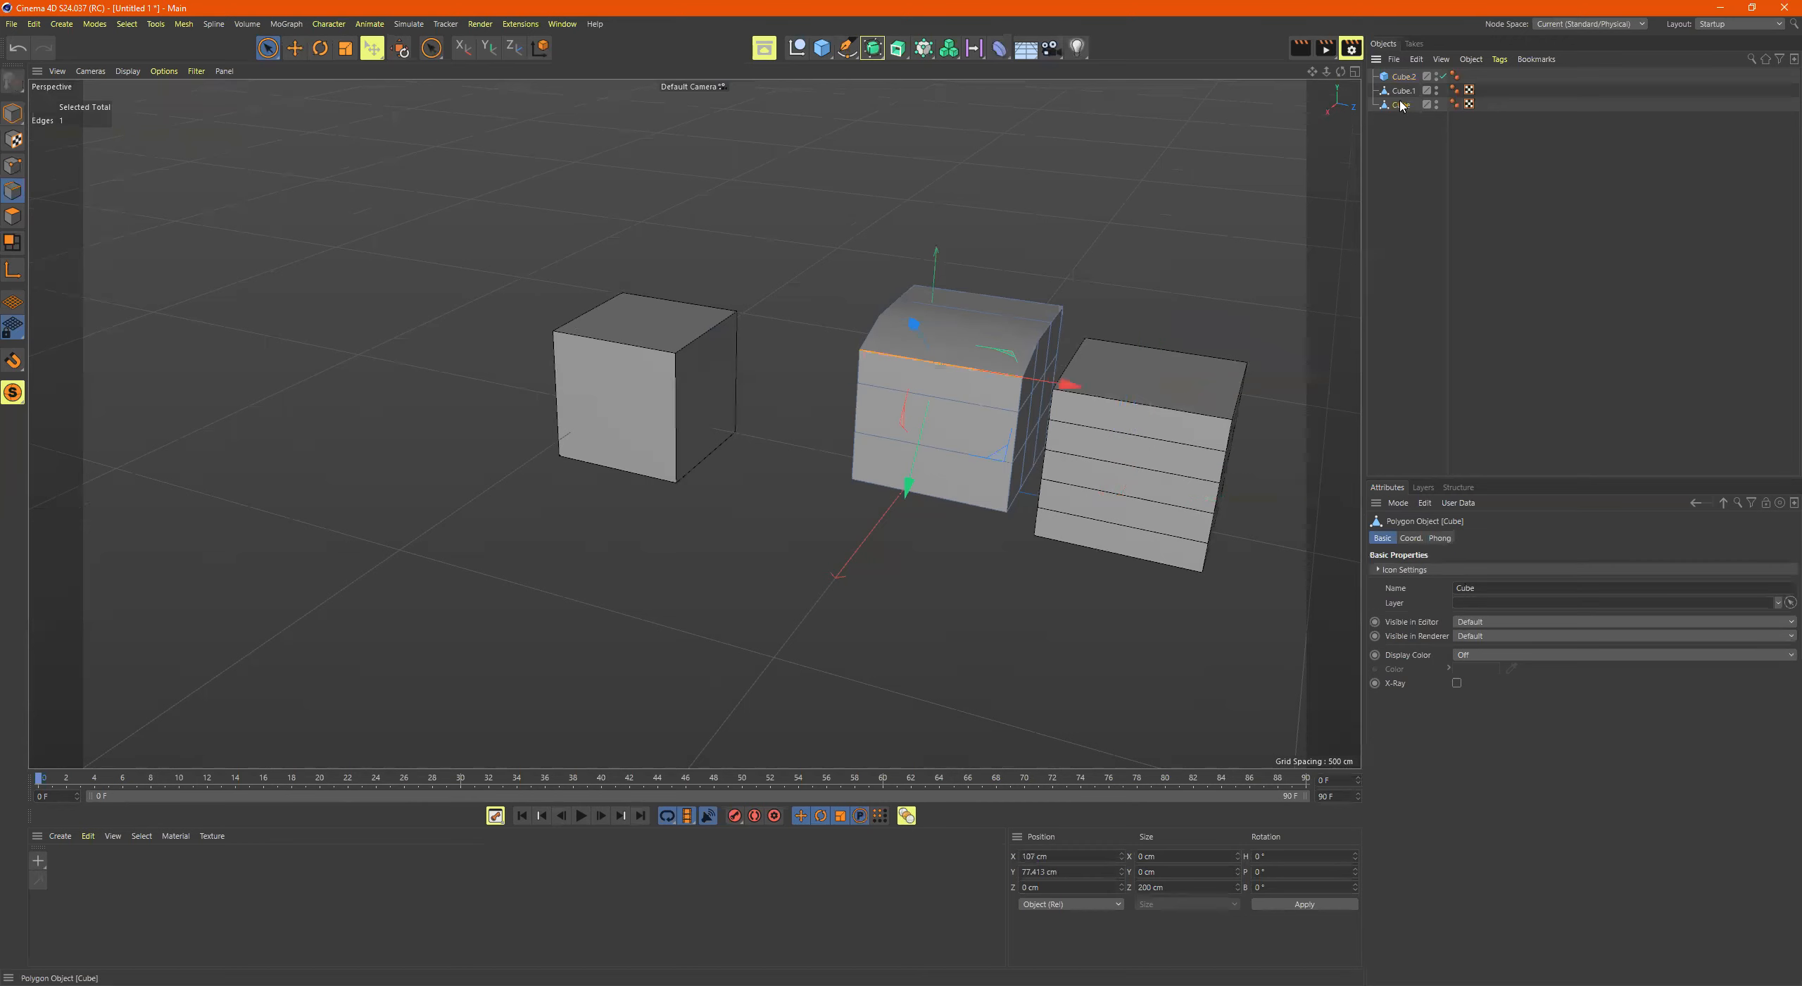
{"action": "left_click", "coordinate": [1404, 91]}
{"action": "scroll", "coordinate": [622, 331], "scroll_direction": "up", "scroll_amount": 3}
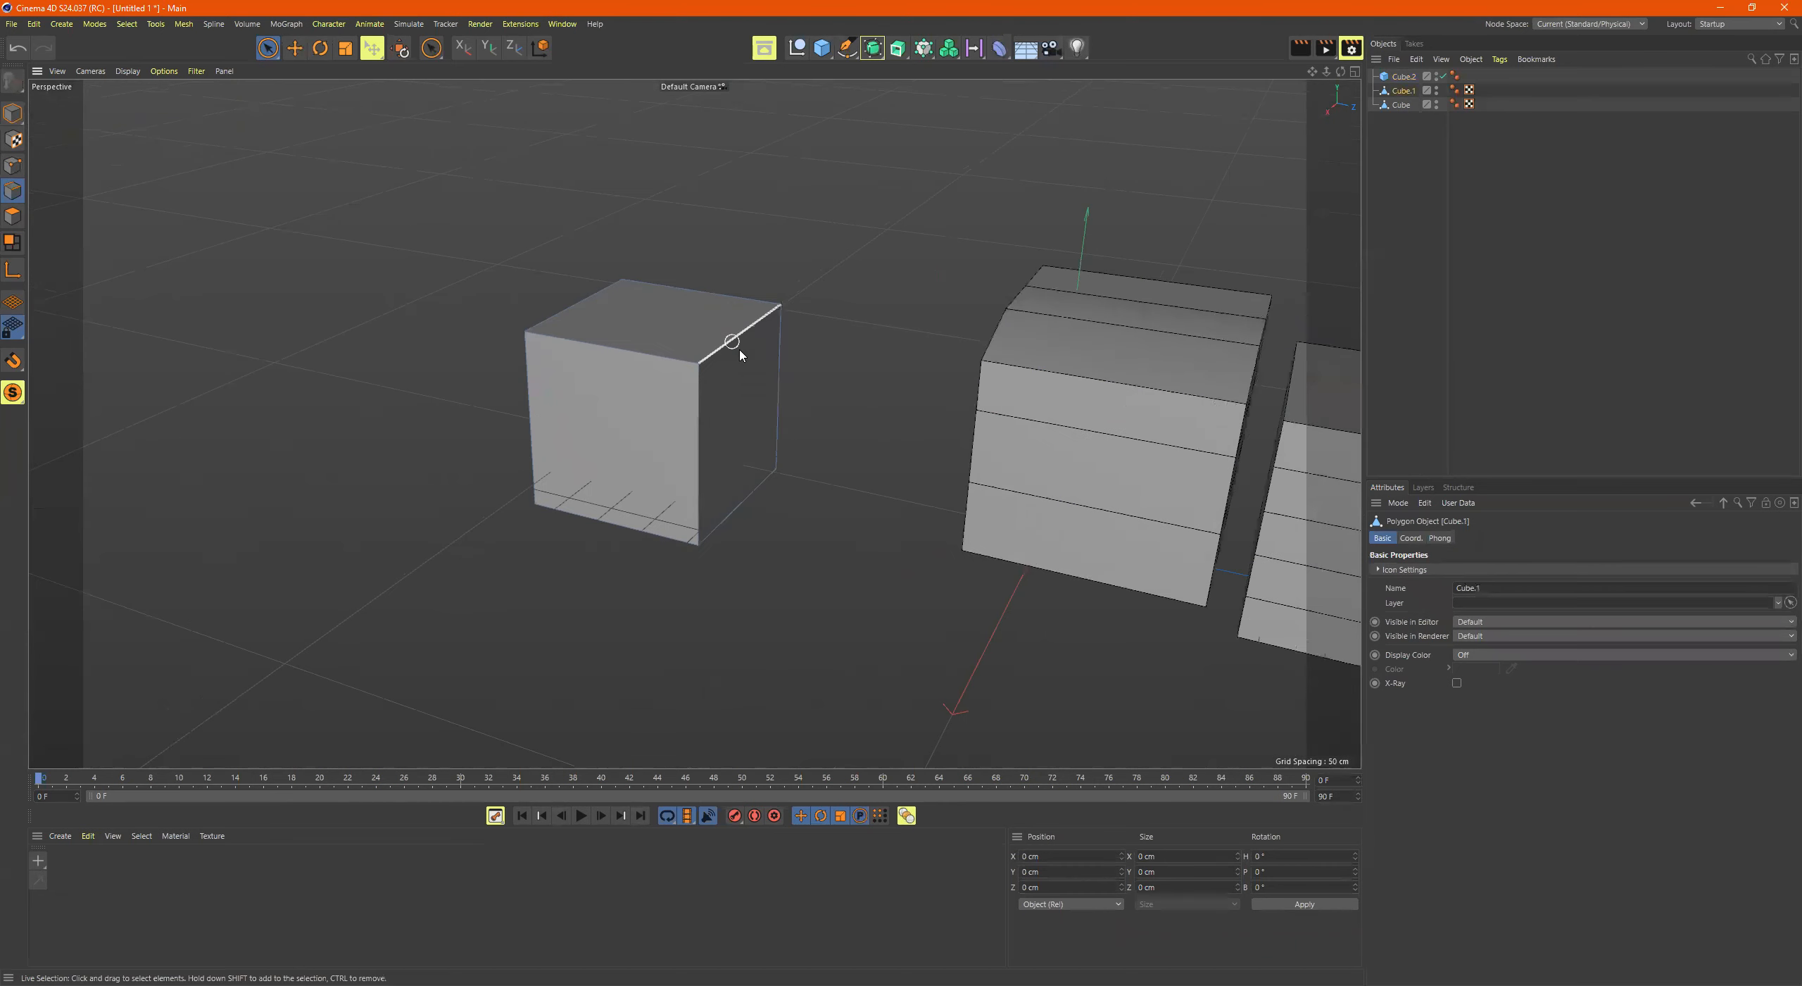
{"action": "left_click_drag", "start_coordinate": [737, 349], "coordinate": [756, 373], "text": "alt"}
{"action": "left_click", "coordinate": [15, 116]}
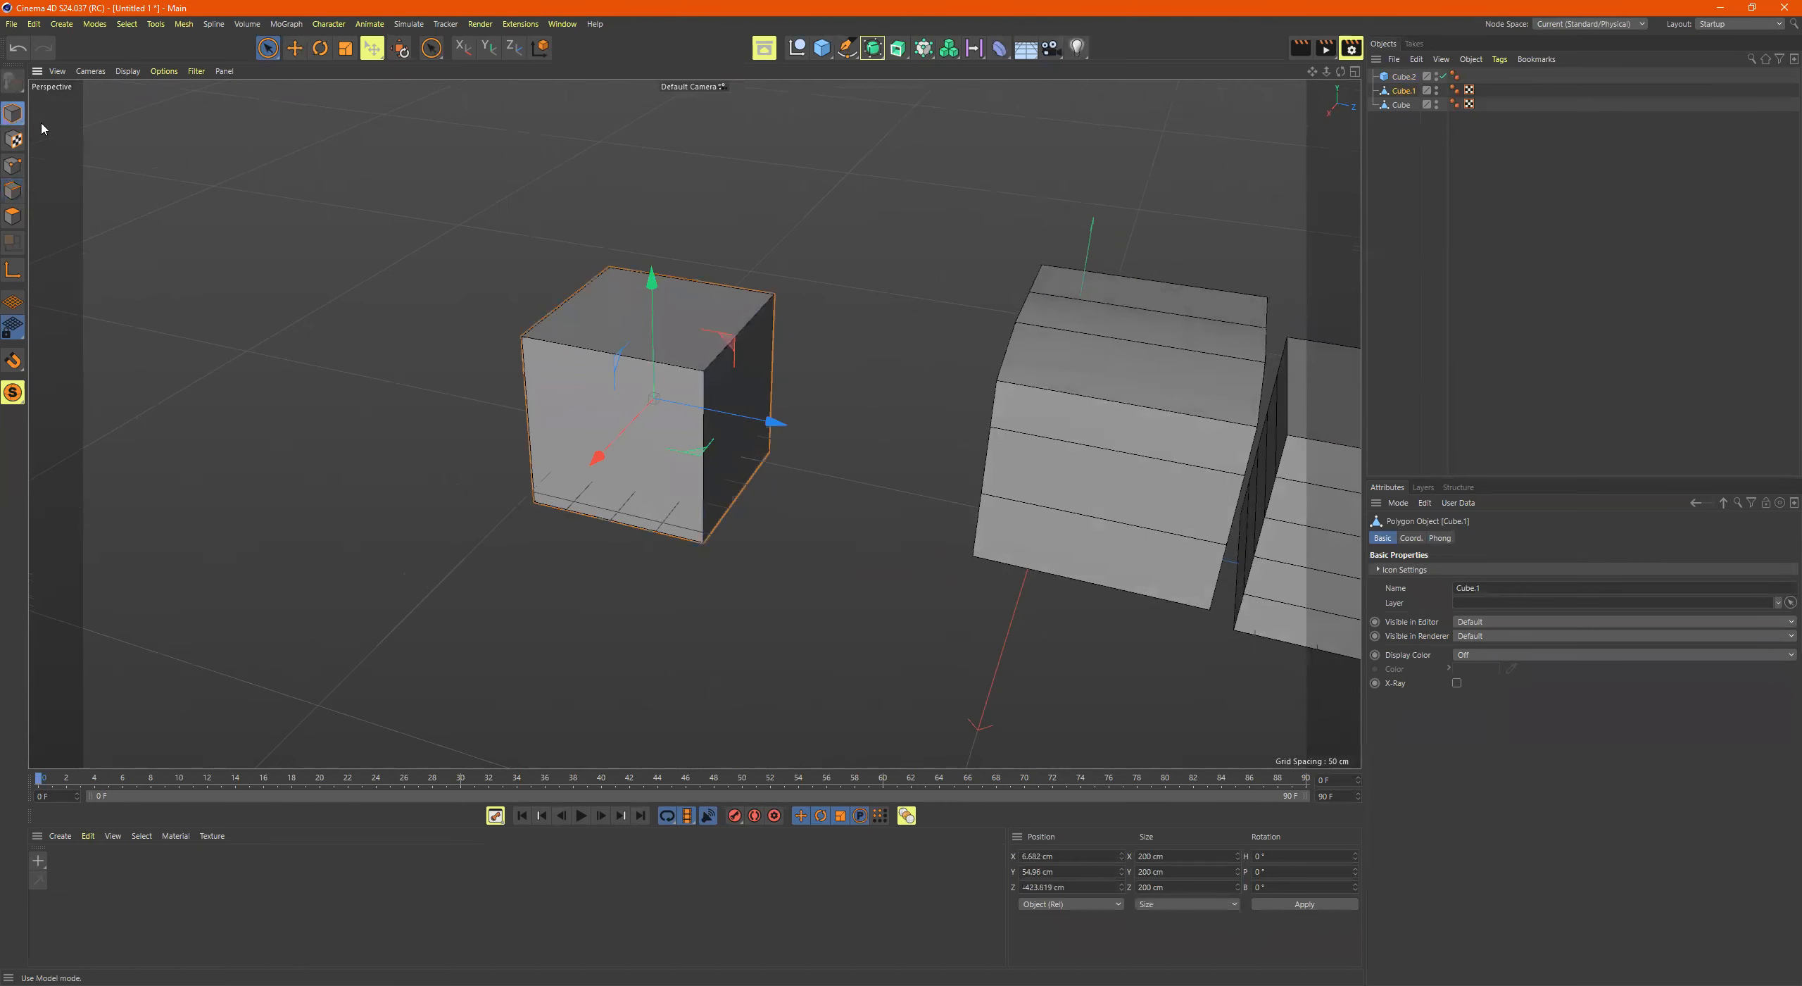
Step: Shift the undivided cube along Z in Model mode, then switch to Object mode and move it slightly back along Z
{"action": "left_click", "coordinate": [14, 117]}
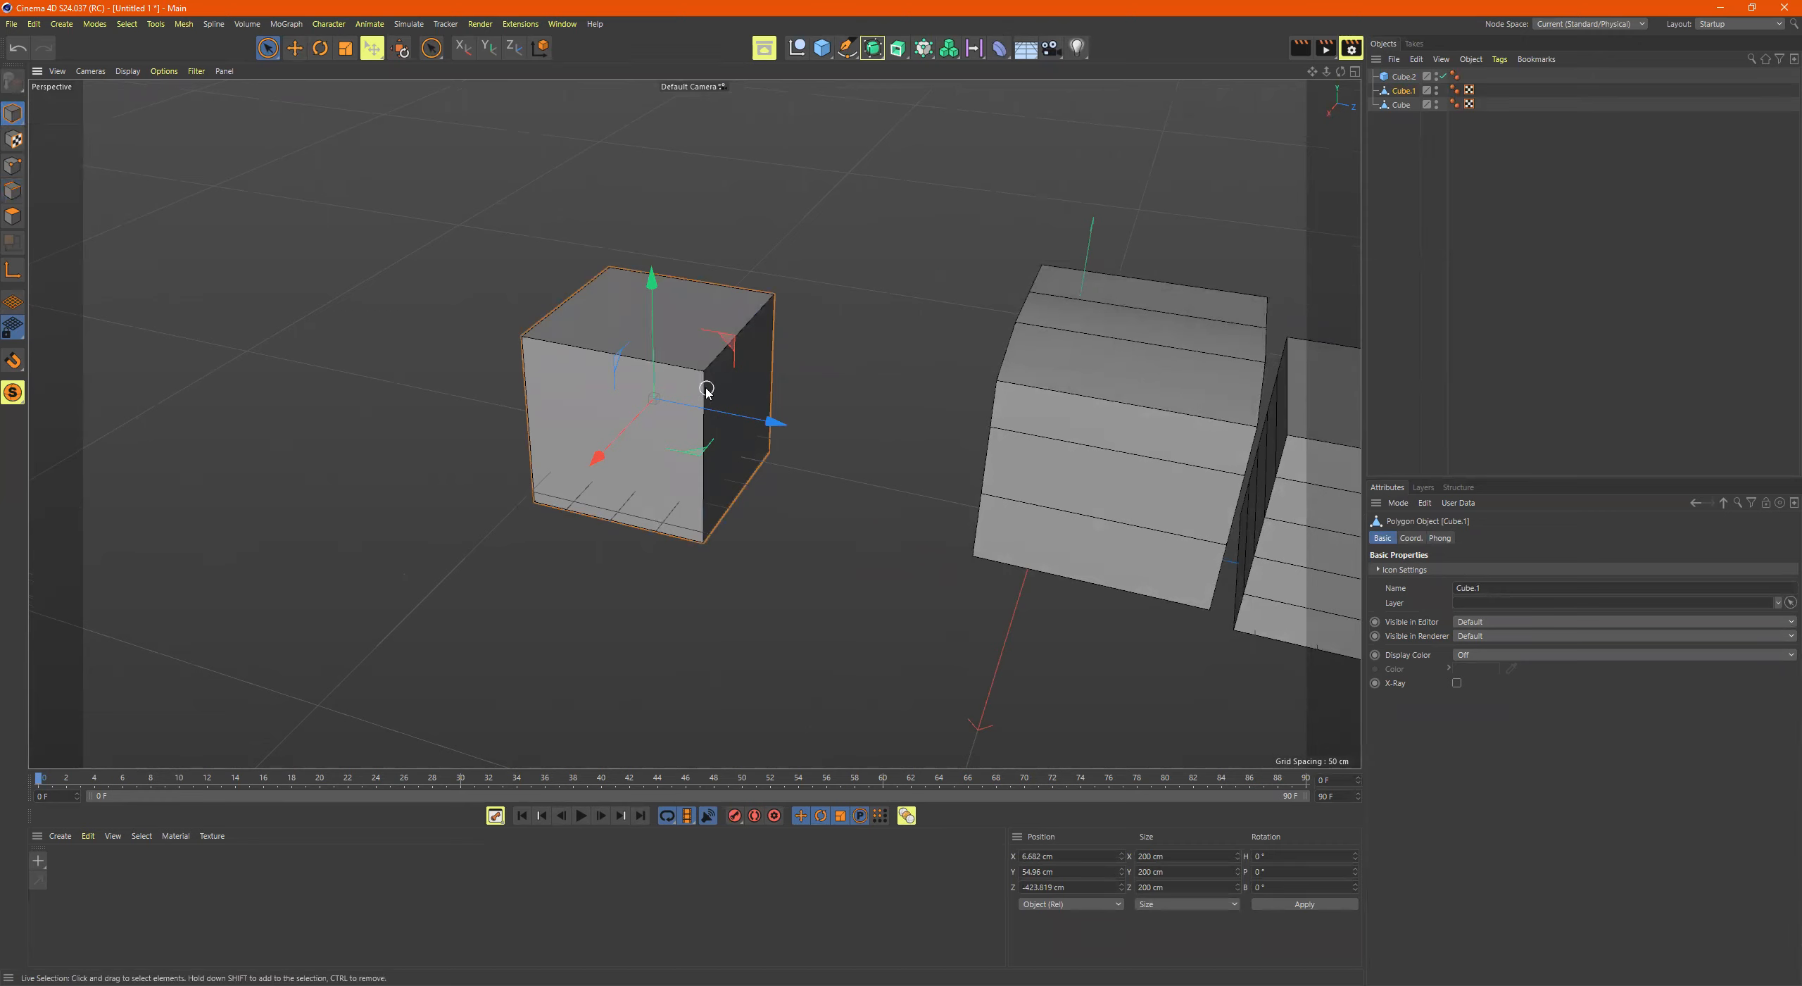
{"action": "left_click_drag", "start_coordinate": [774, 421], "coordinate": [880, 419]}
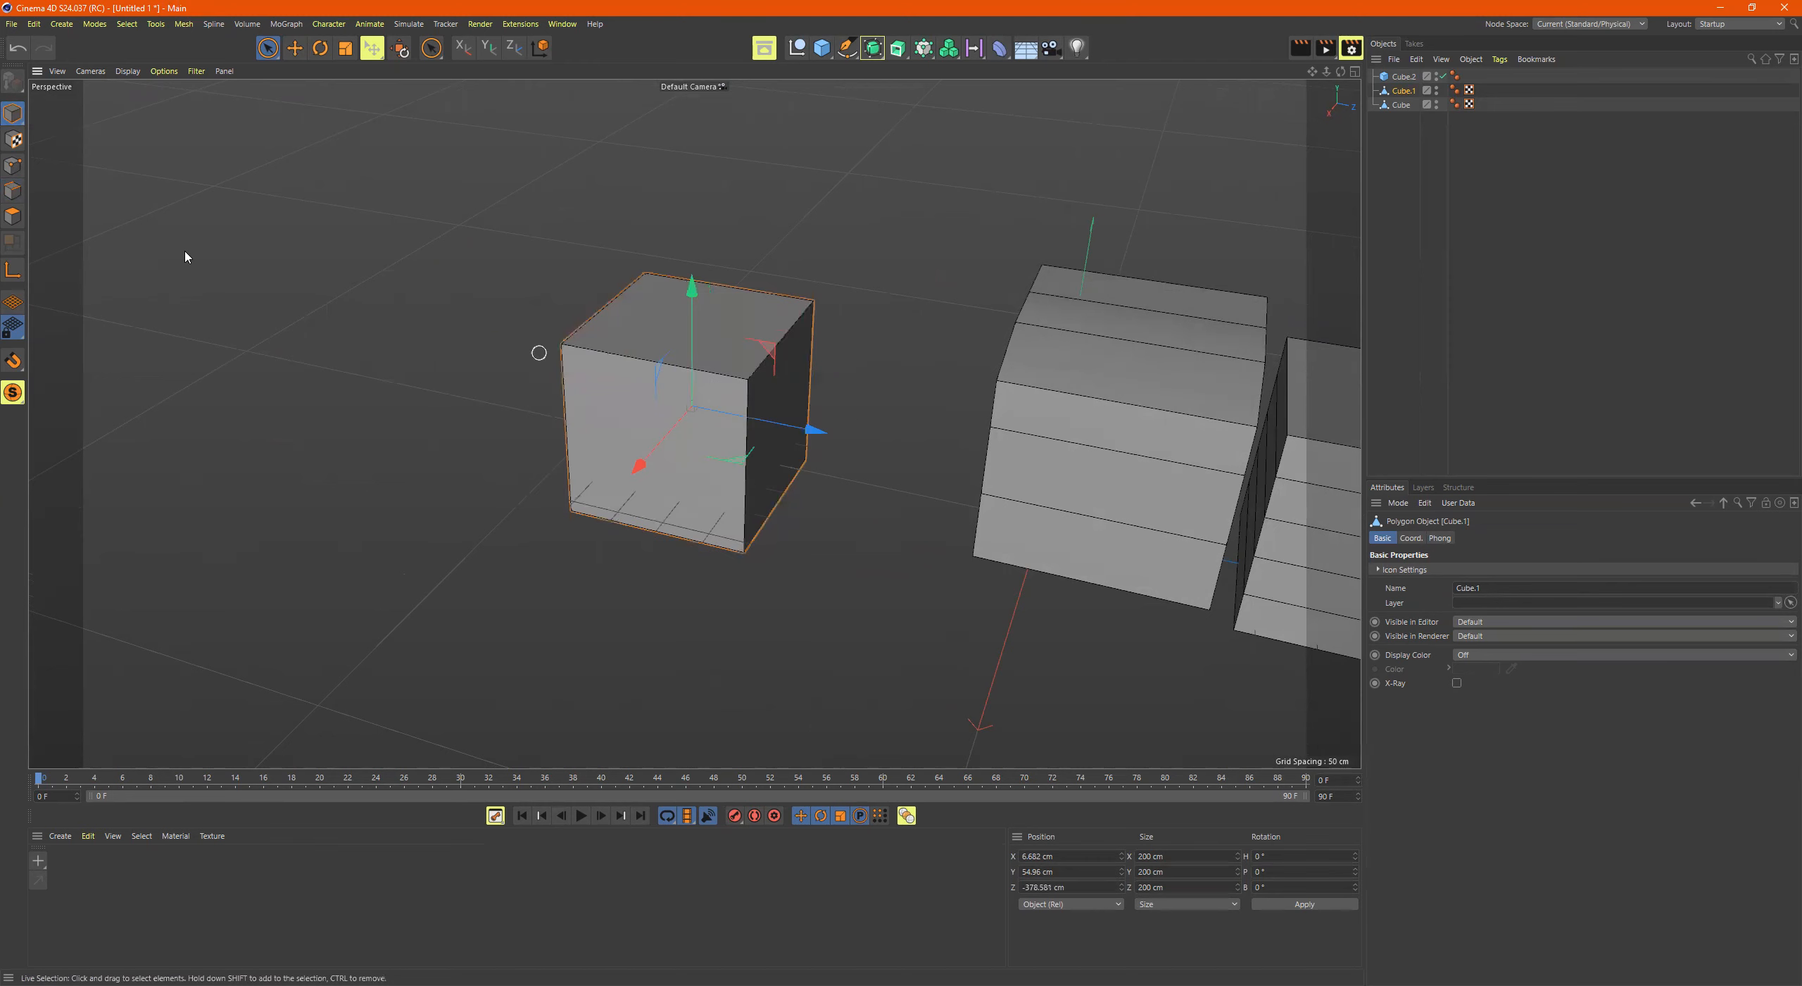
{"action": "left_click", "coordinate": [14, 112]}
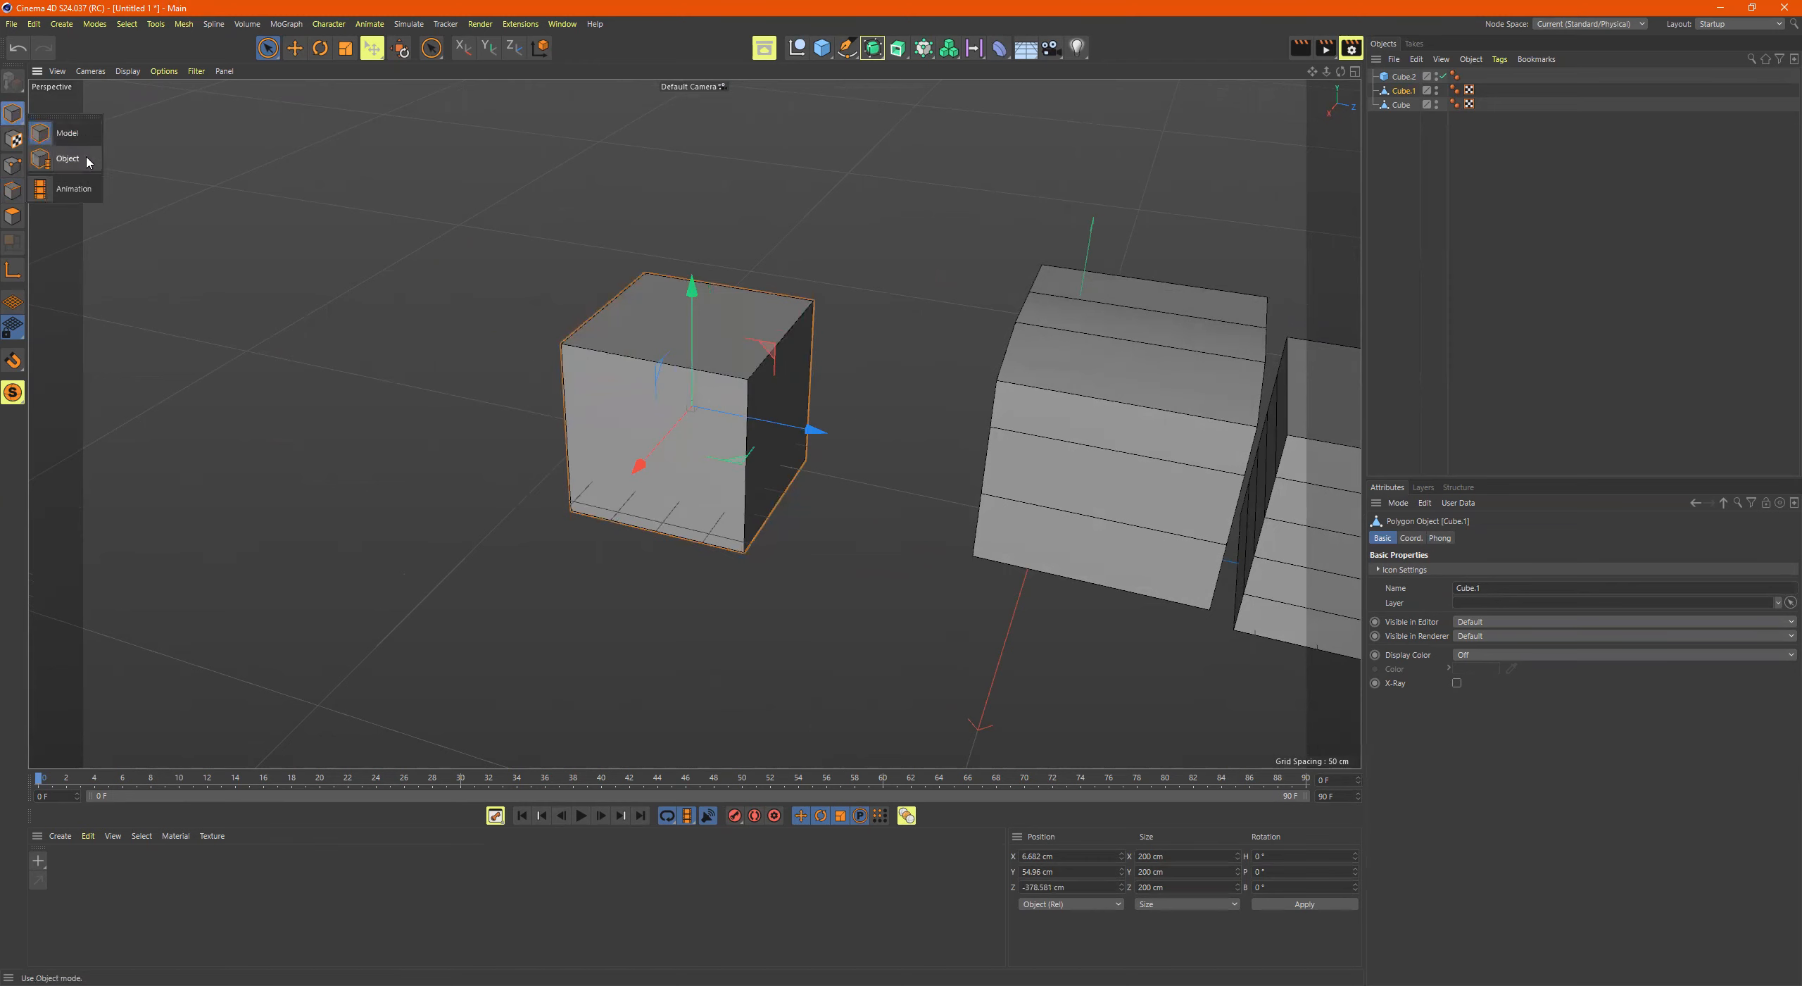
{"action": "left_click_drag", "start_coordinate": [807, 428], "coordinate": [771, 415]}
Step: Move the middle cube along Z toward the undivided cube and pick the other two cubes one after the other
{"action": "left_click", "coordinate": [1114, 418]}
{"action": "middle_click_drag", "start_coordinate": [1115, 418], "coordinate": [849, 396], "text": "alt"}
{"action": "left_click_drag", "start_coordinate": [974, 421], "coordinate": [840, 411]}
{"action": "left_click", "coordinate": [1090, 473]}
{"action": "scroll", "coordinate": [514, 406], "scroll_direction": "down", "scroll_amount": 3}
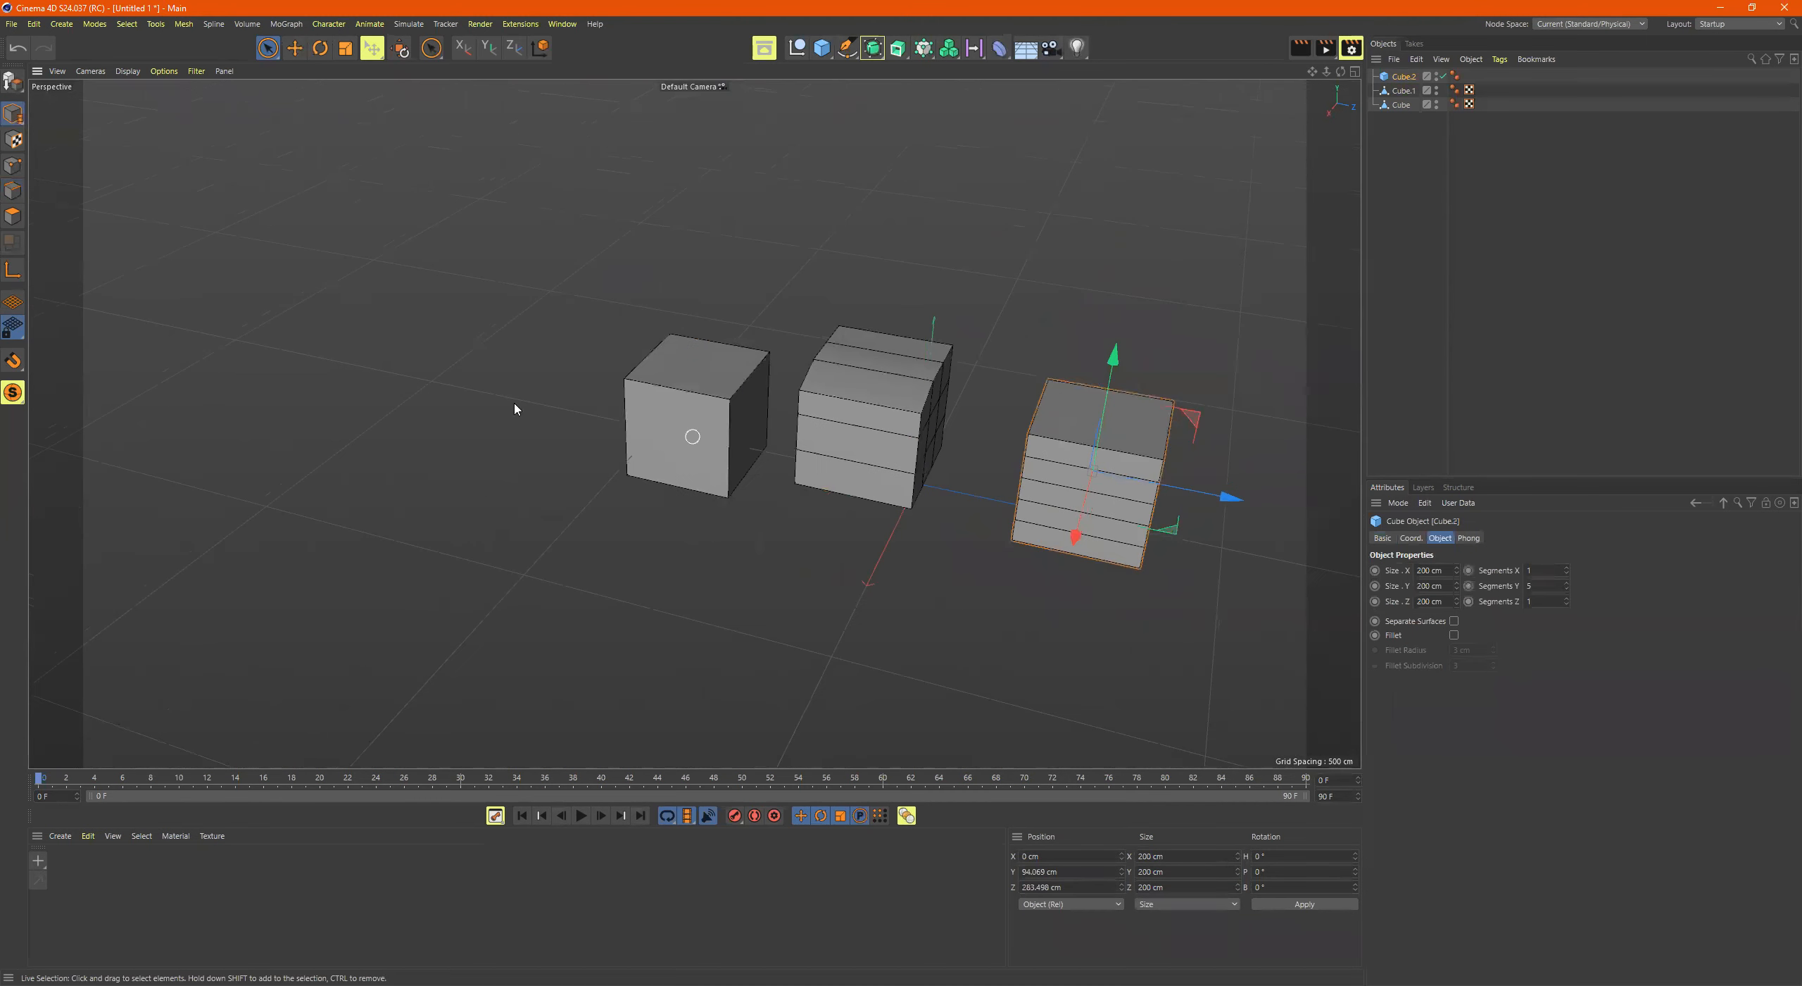
{"action": "scroll", "coordinate": [758, 401], "scroll_direction": "up", "scroll_amount": 5}
{"action": "left_click", "coordinate": [758, 401]}
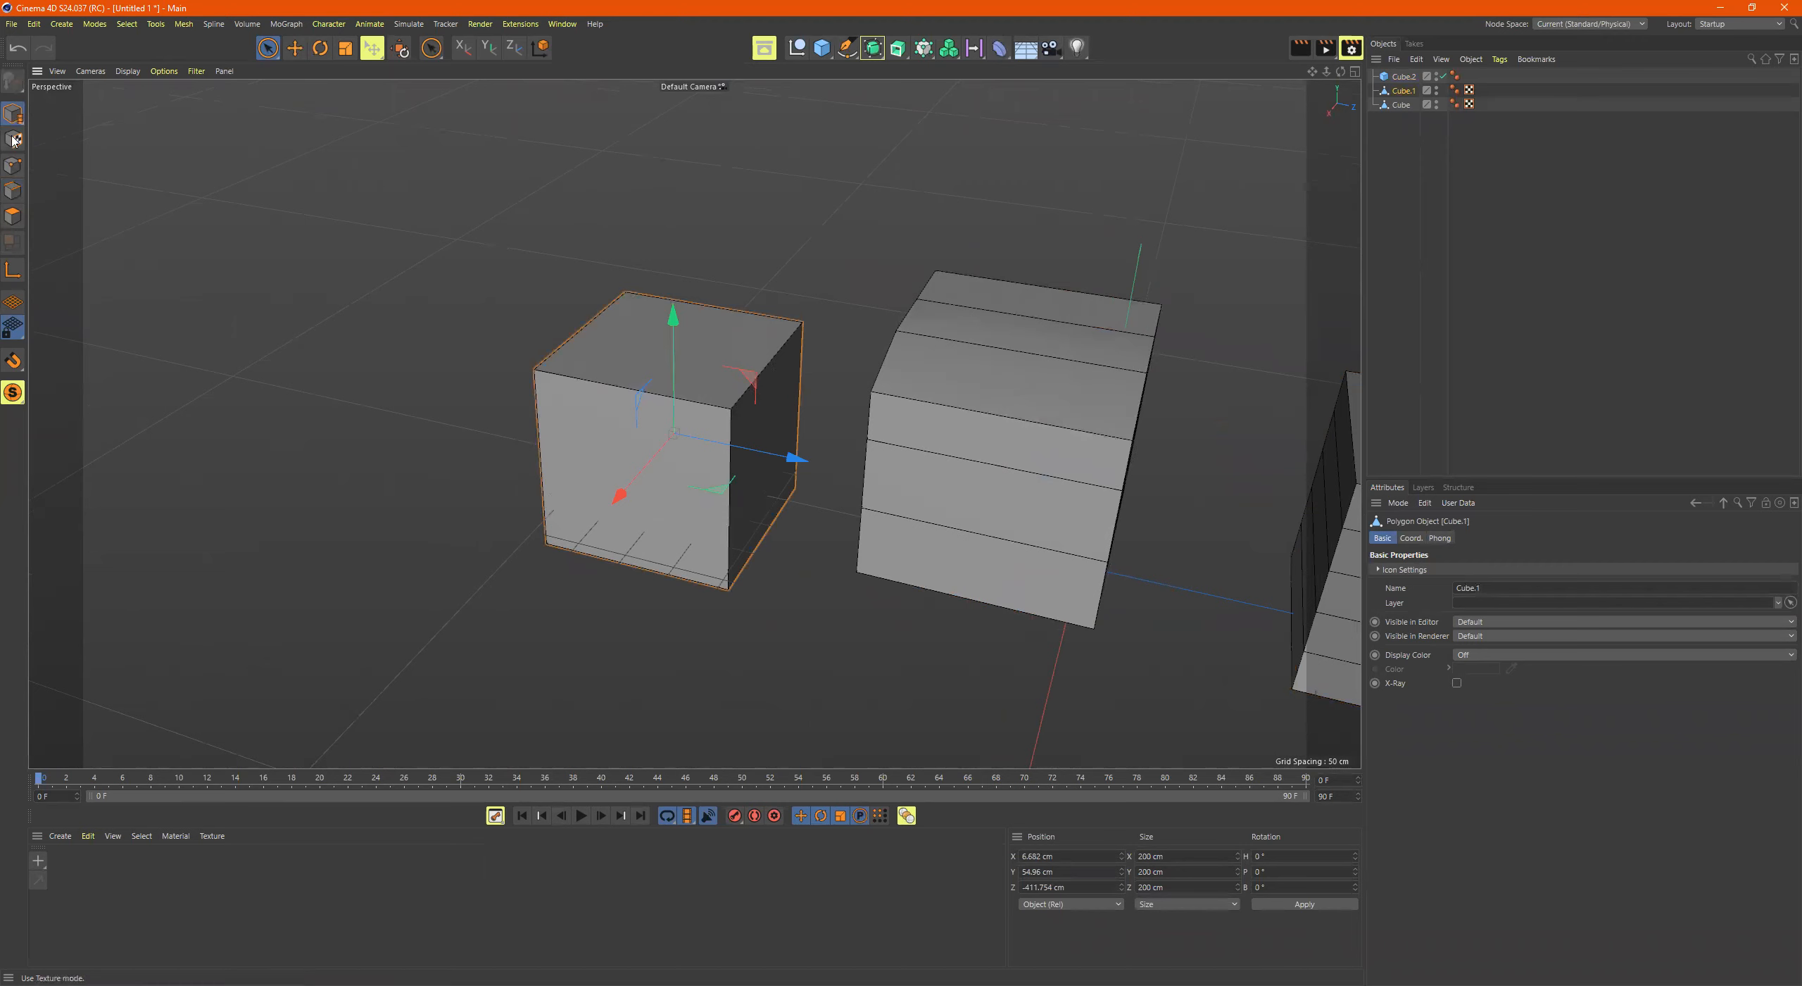
Step: Pick individual upper corner points of the undivided cube in Points mode
{"action": "left_click", "coordinate": [13, 165]}
{"action": "left_click", "coordinate": [533, 369]}
{"action": "left_click", "coordinate": [730, 407]}
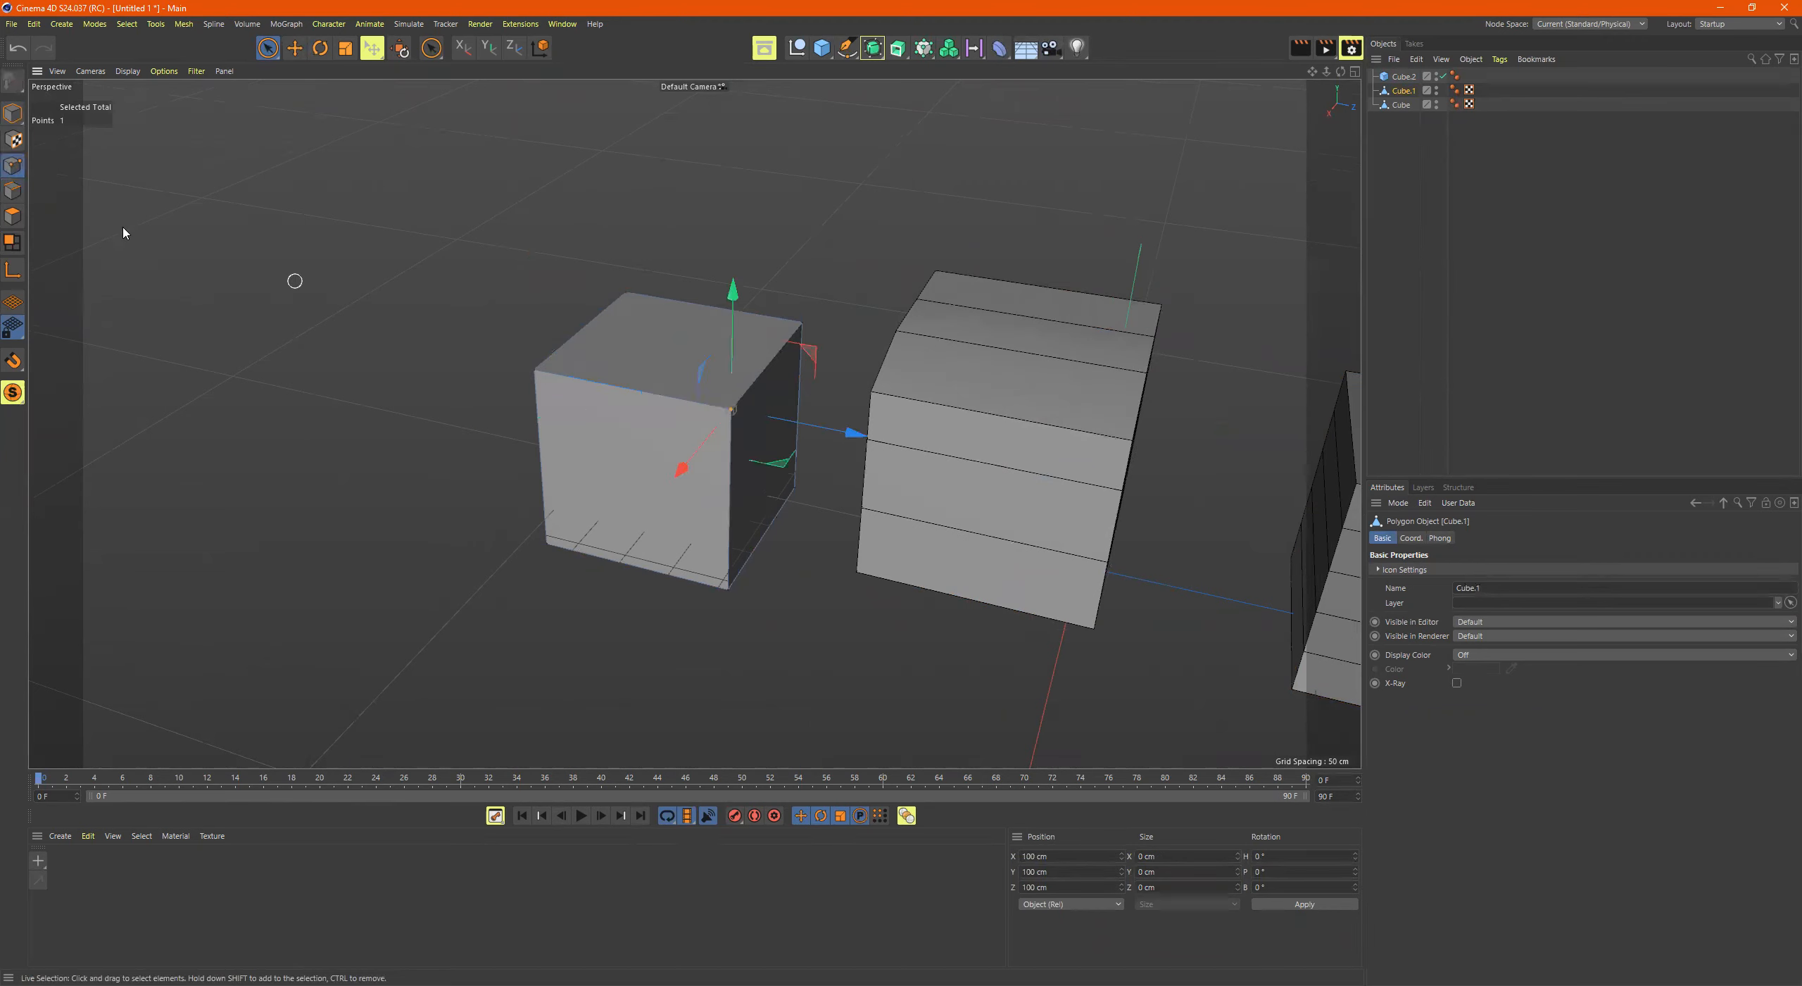
Step: Return to Model mode and move the undivided cube to about 120 cm in Y and -473 cm in Z
{"action": "left_click", "coordinate": [14, 112]}
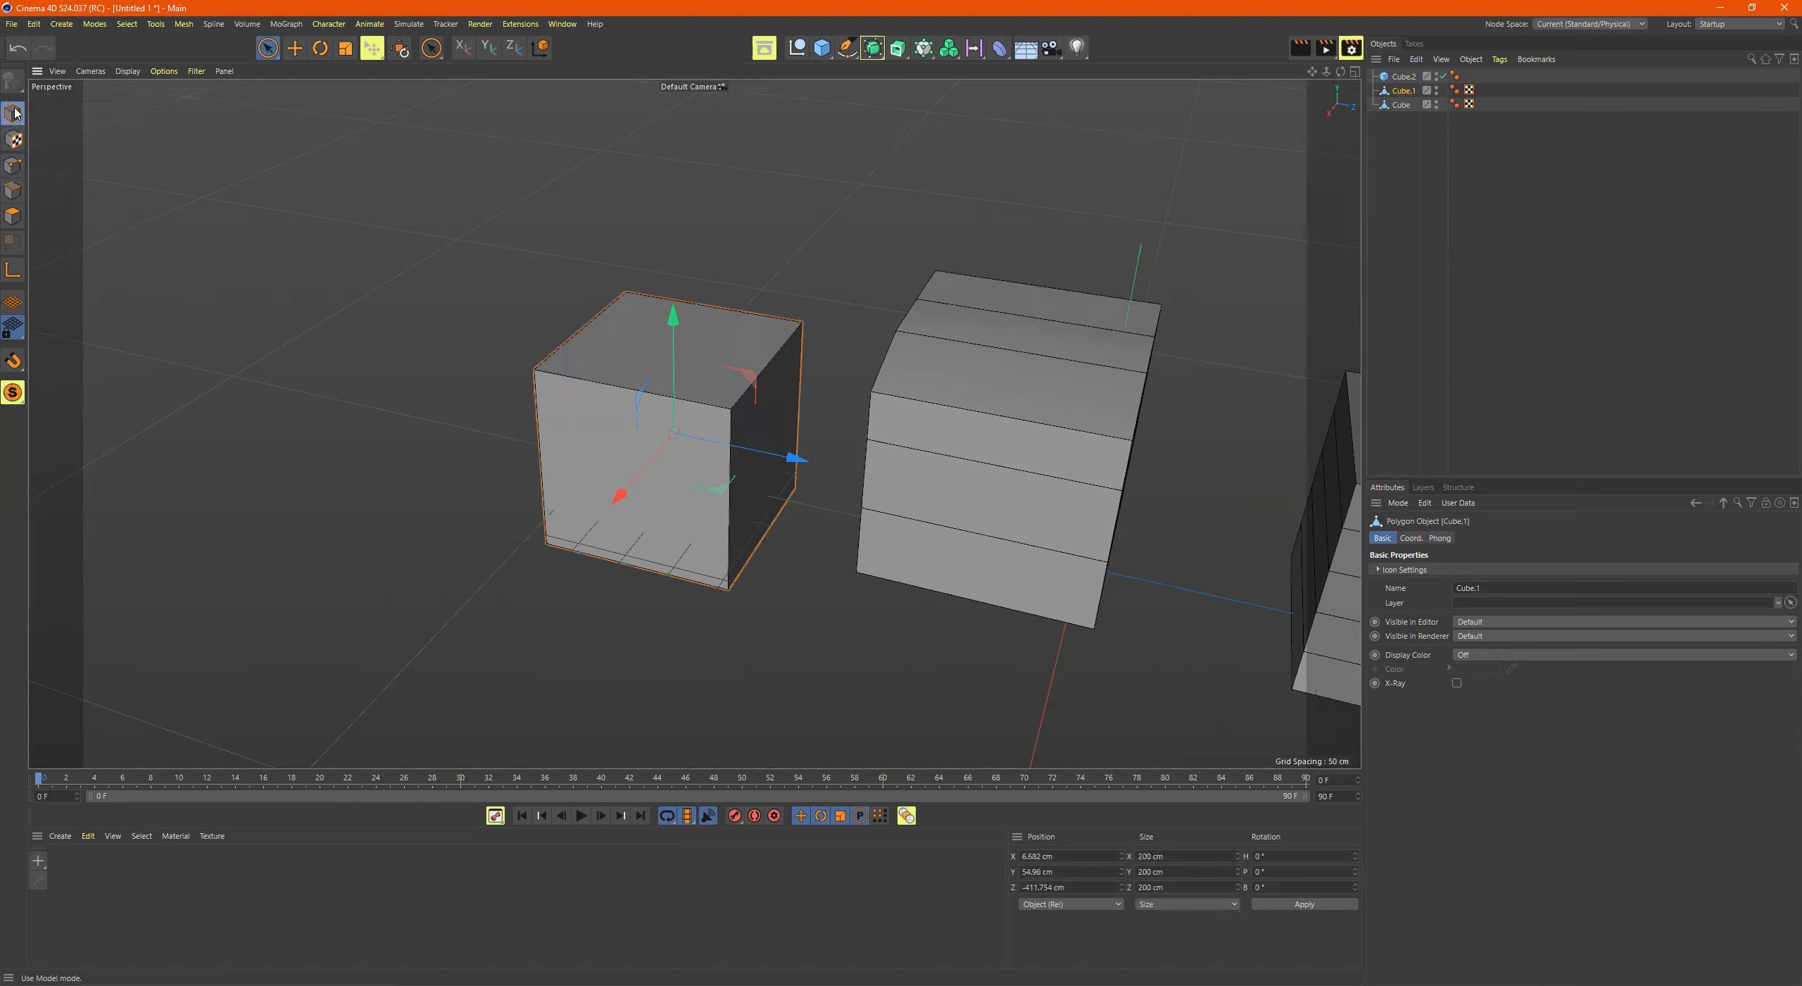
{"action": "left_click_drag", "start_coordinate": [766, 452], "coordinate": [649, 319]}
{"action": "left_click_drag", "start_coordinate": [625, 307], "coordinate": [610, 243]}
Step: Delete the middle and third cubes together and select the remaining undivided cube
{"action": "scroll", "coordinate": [740, 286], "scroll_direction": "down", "scroll_amount": 5}
{"action": "left_click", "coordinate": [862, 361]}
{"action": "left_click", "coordinate": [1151, 408], "text": "shift"}
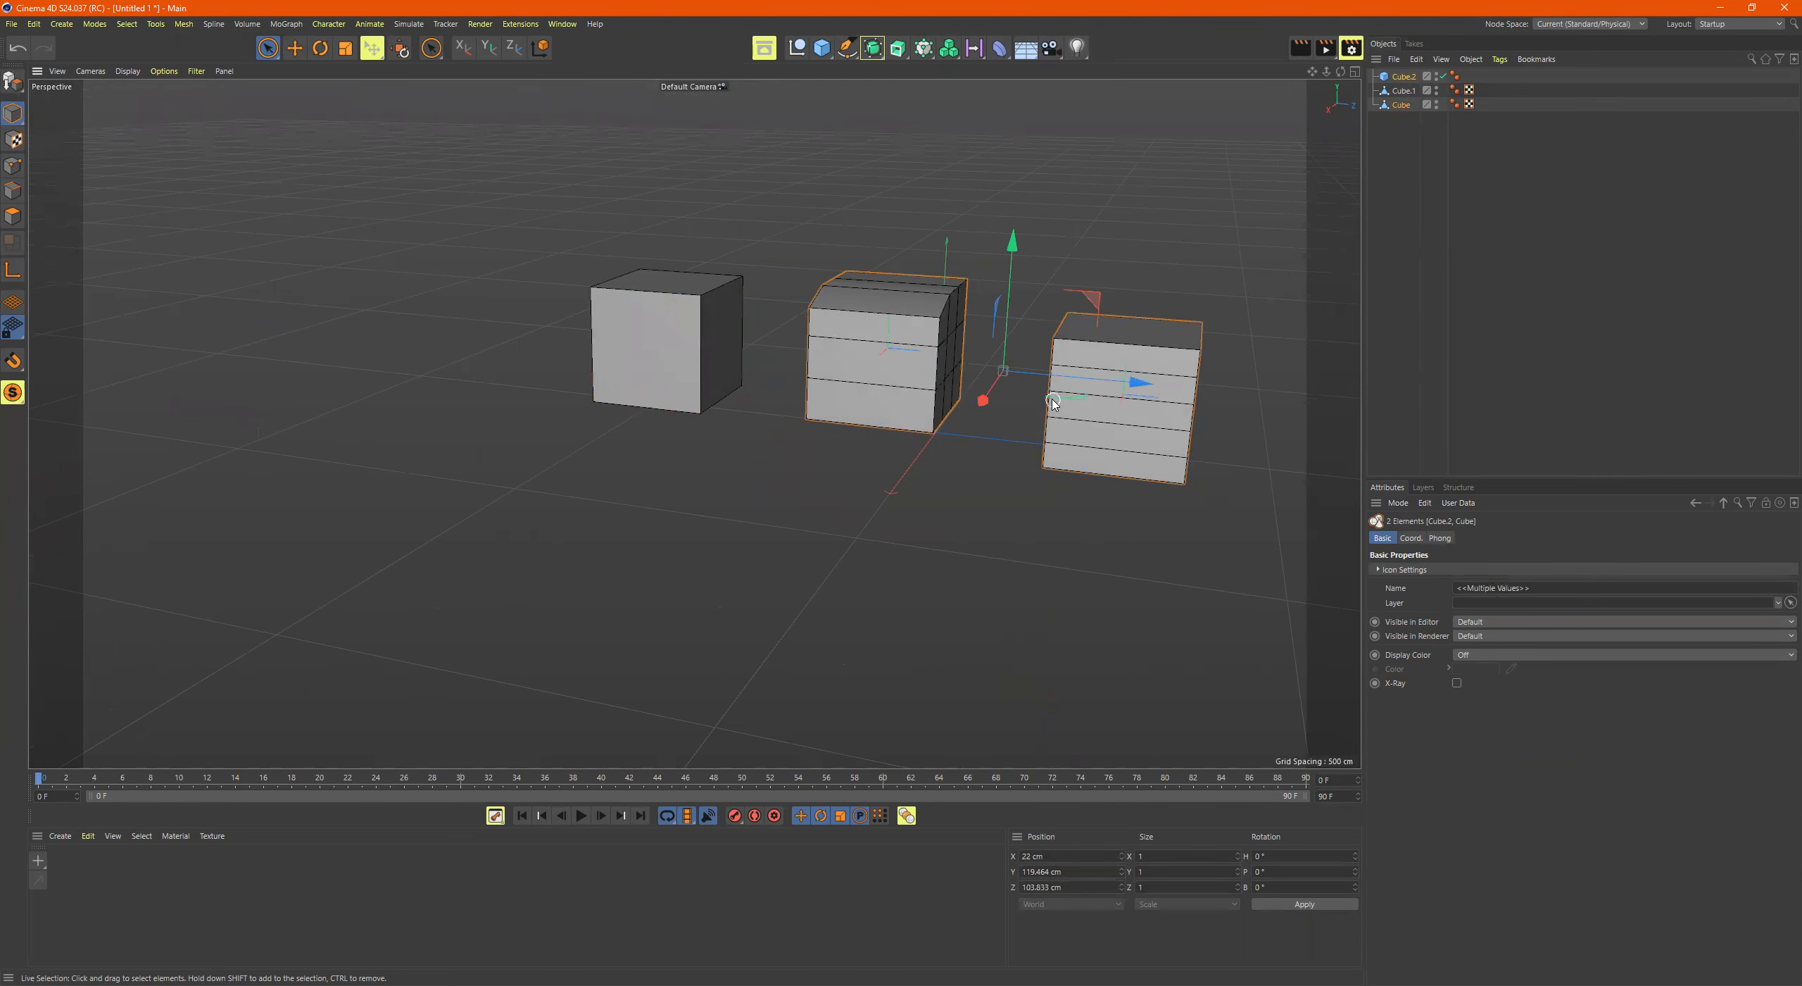
{"action": "key", "text": "Delete"}
{"action": "left_click", "coordinate": [665, 321]}
{"action": "right_click_drag", "start_coordinate": [616, 318], "coordinate": [935, 323], "text": "alt"}
{"action": "left_click_drag", "start_coordinate": [904, 300], "coordinate": [861, 338], "text": "alt"}
{"action": "middle_click_drag", "start_coordinate": [753, 318], "coordinate": [603, 396], "text": "alt"}
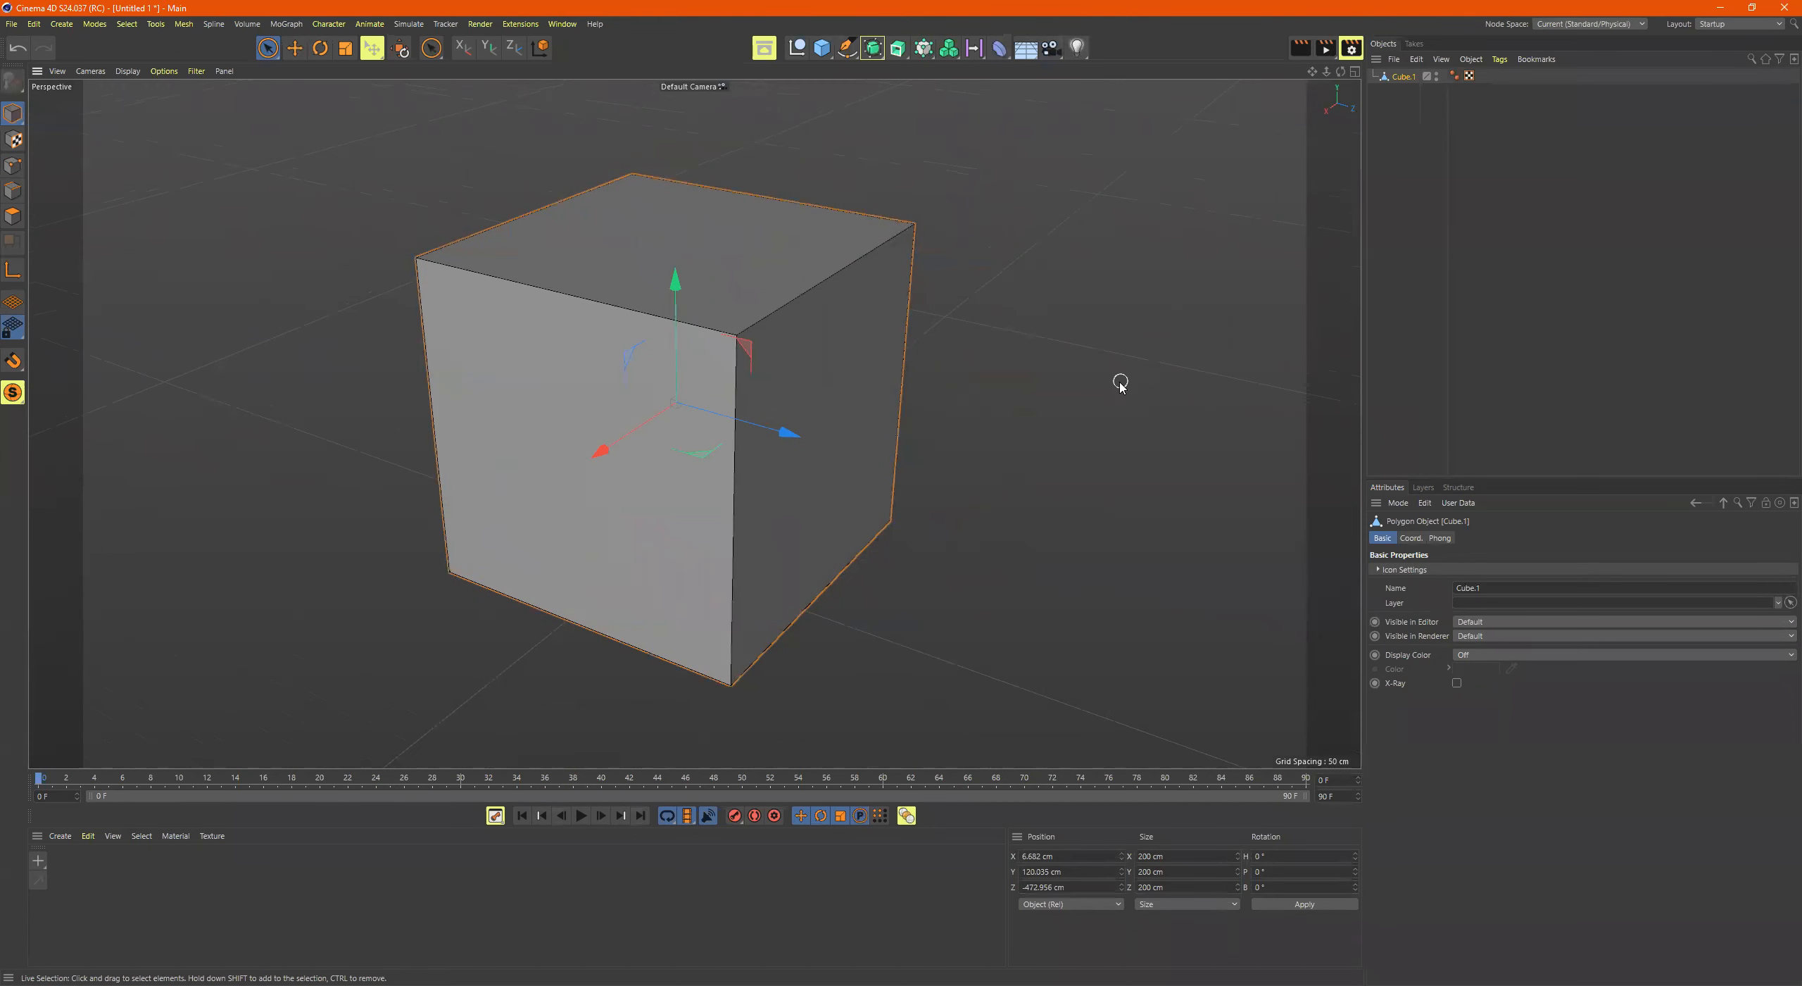
Step: Put the remaining cube into Polygon mode and inspect its faces from several sides
{"action": "left_click", "coordinate": [13, 191]}
{"action": "left_click", "coordinate": [13, 216]}
{"action": "left_click_drag", "start_coordinate": [603, 390], "coordinate": [649, 425], "text": "alt"}
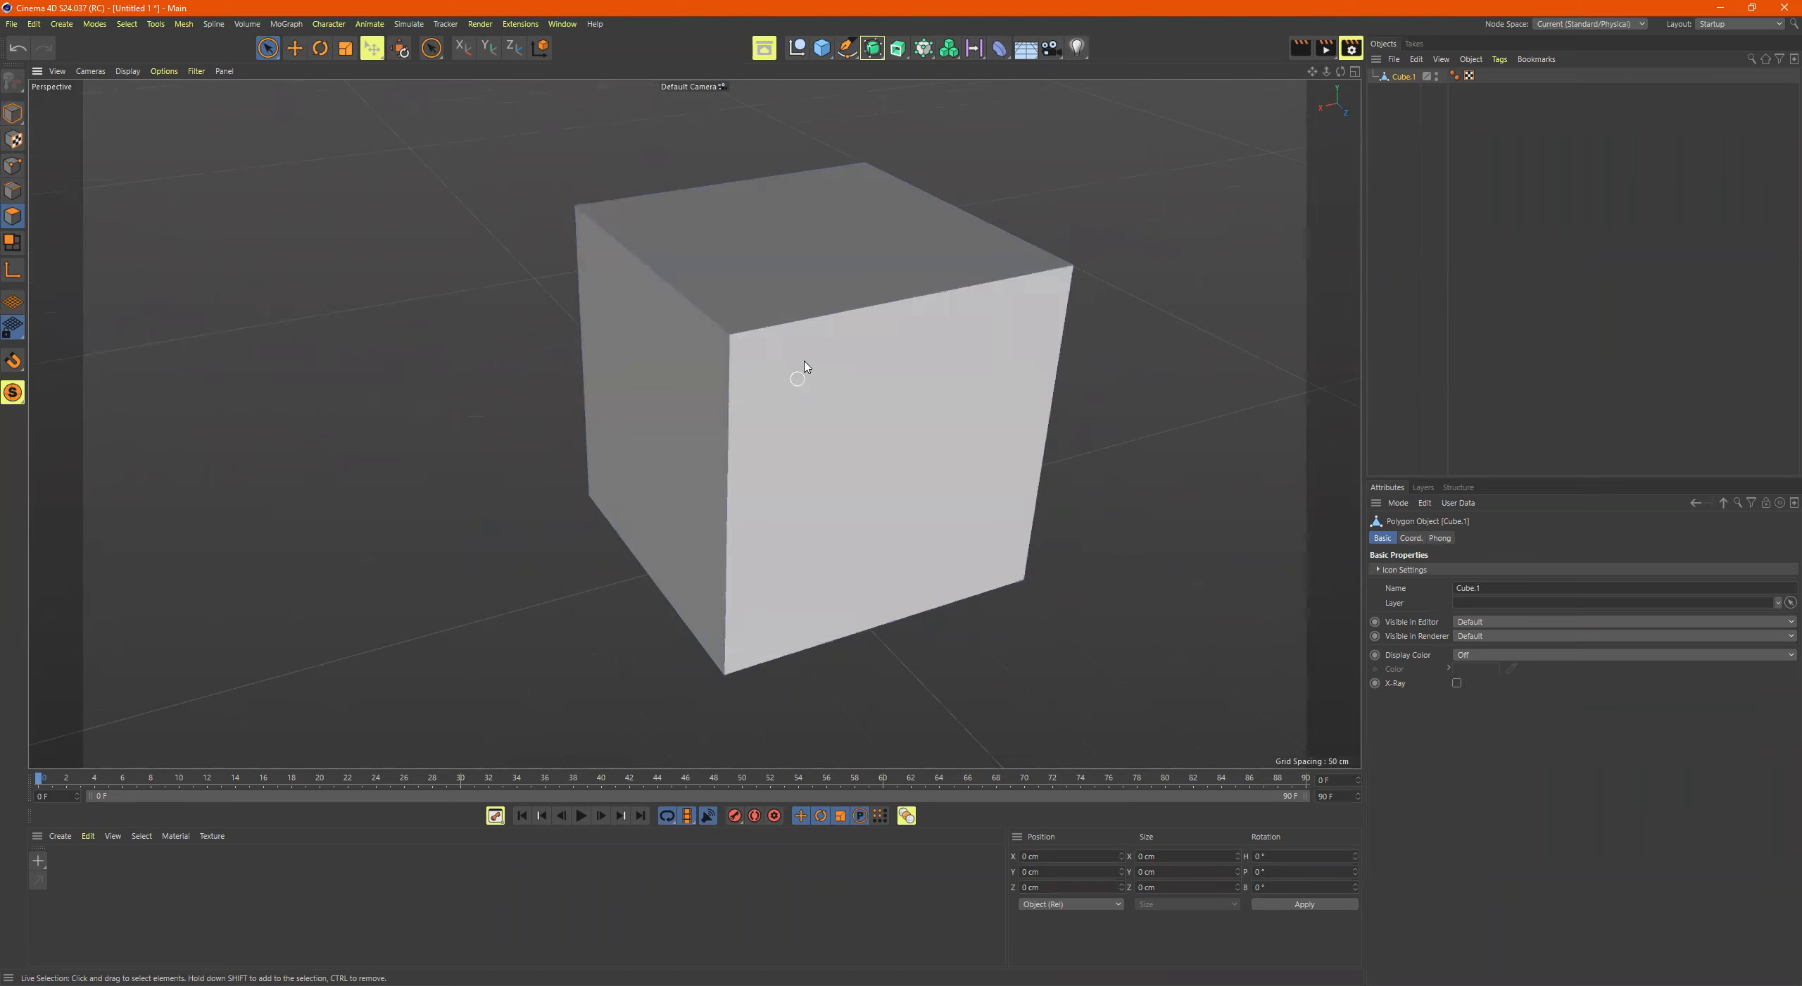
{"action": "left_click_drag", "start_coordinate": [705, 392], "coordinate": [784, 364], "text": "alt"}
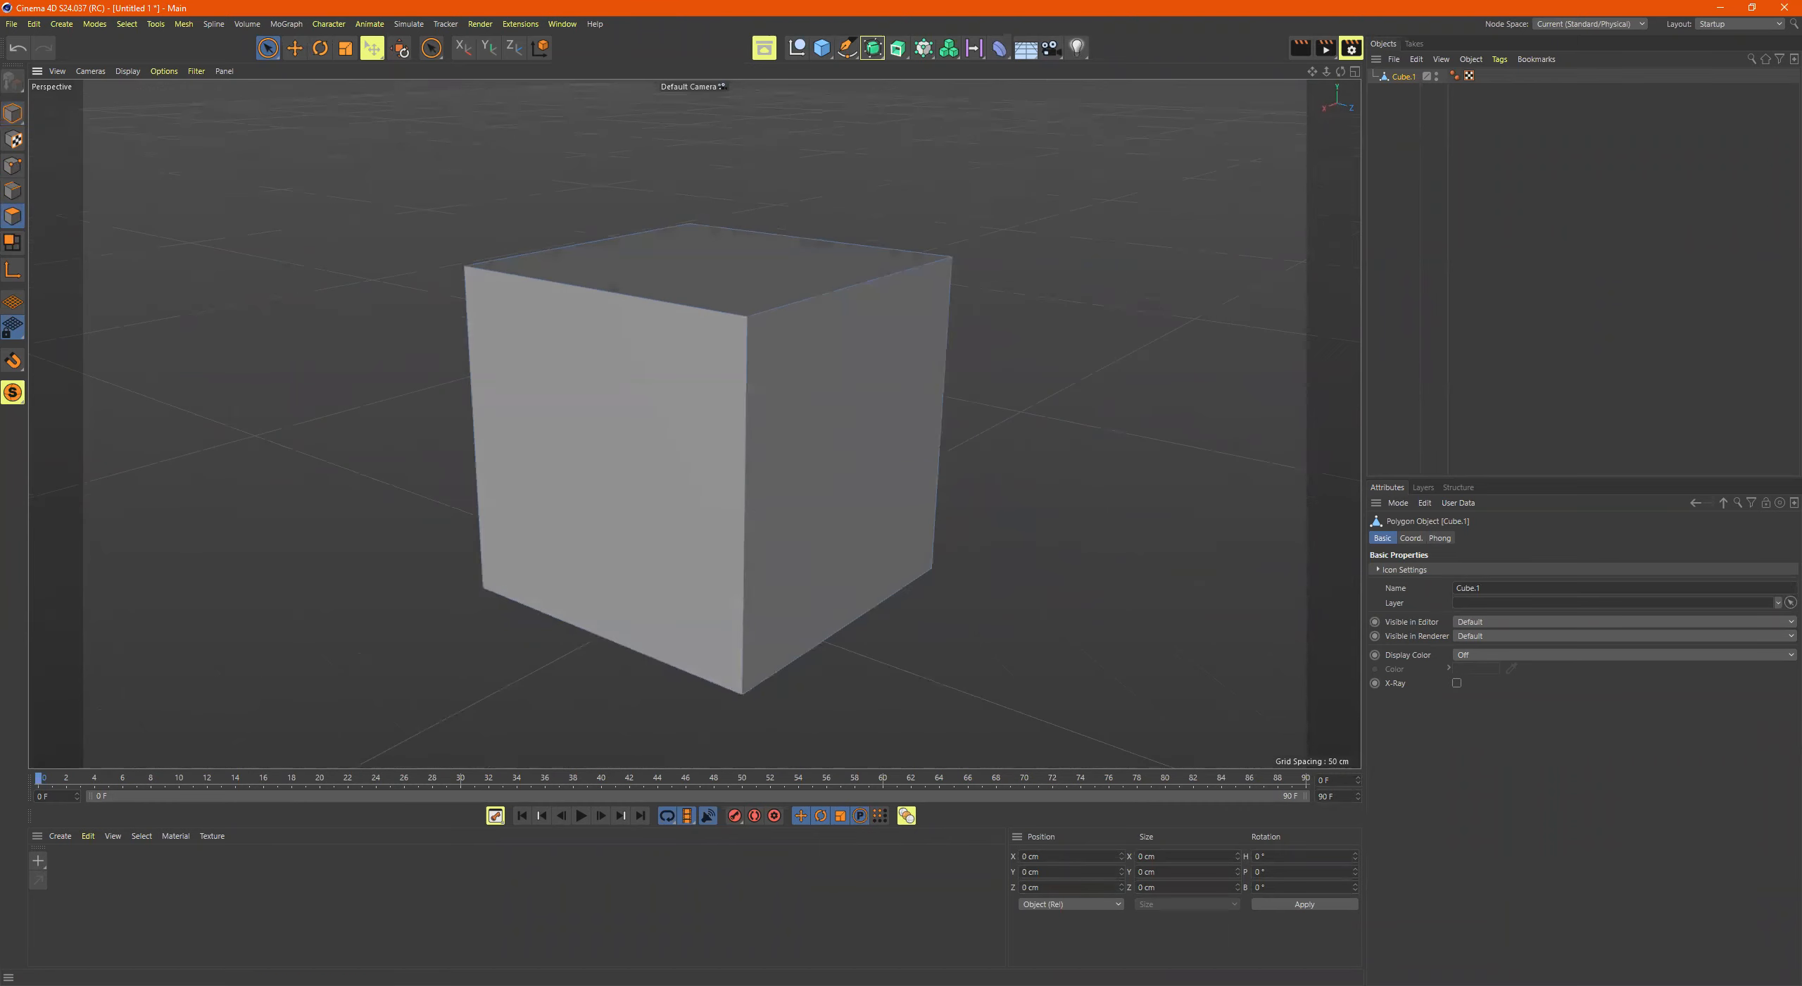
{"action": "left_click_drag", "start_coordinate": [835, 296], "coordinate": [732, 310], "text": "alt"}
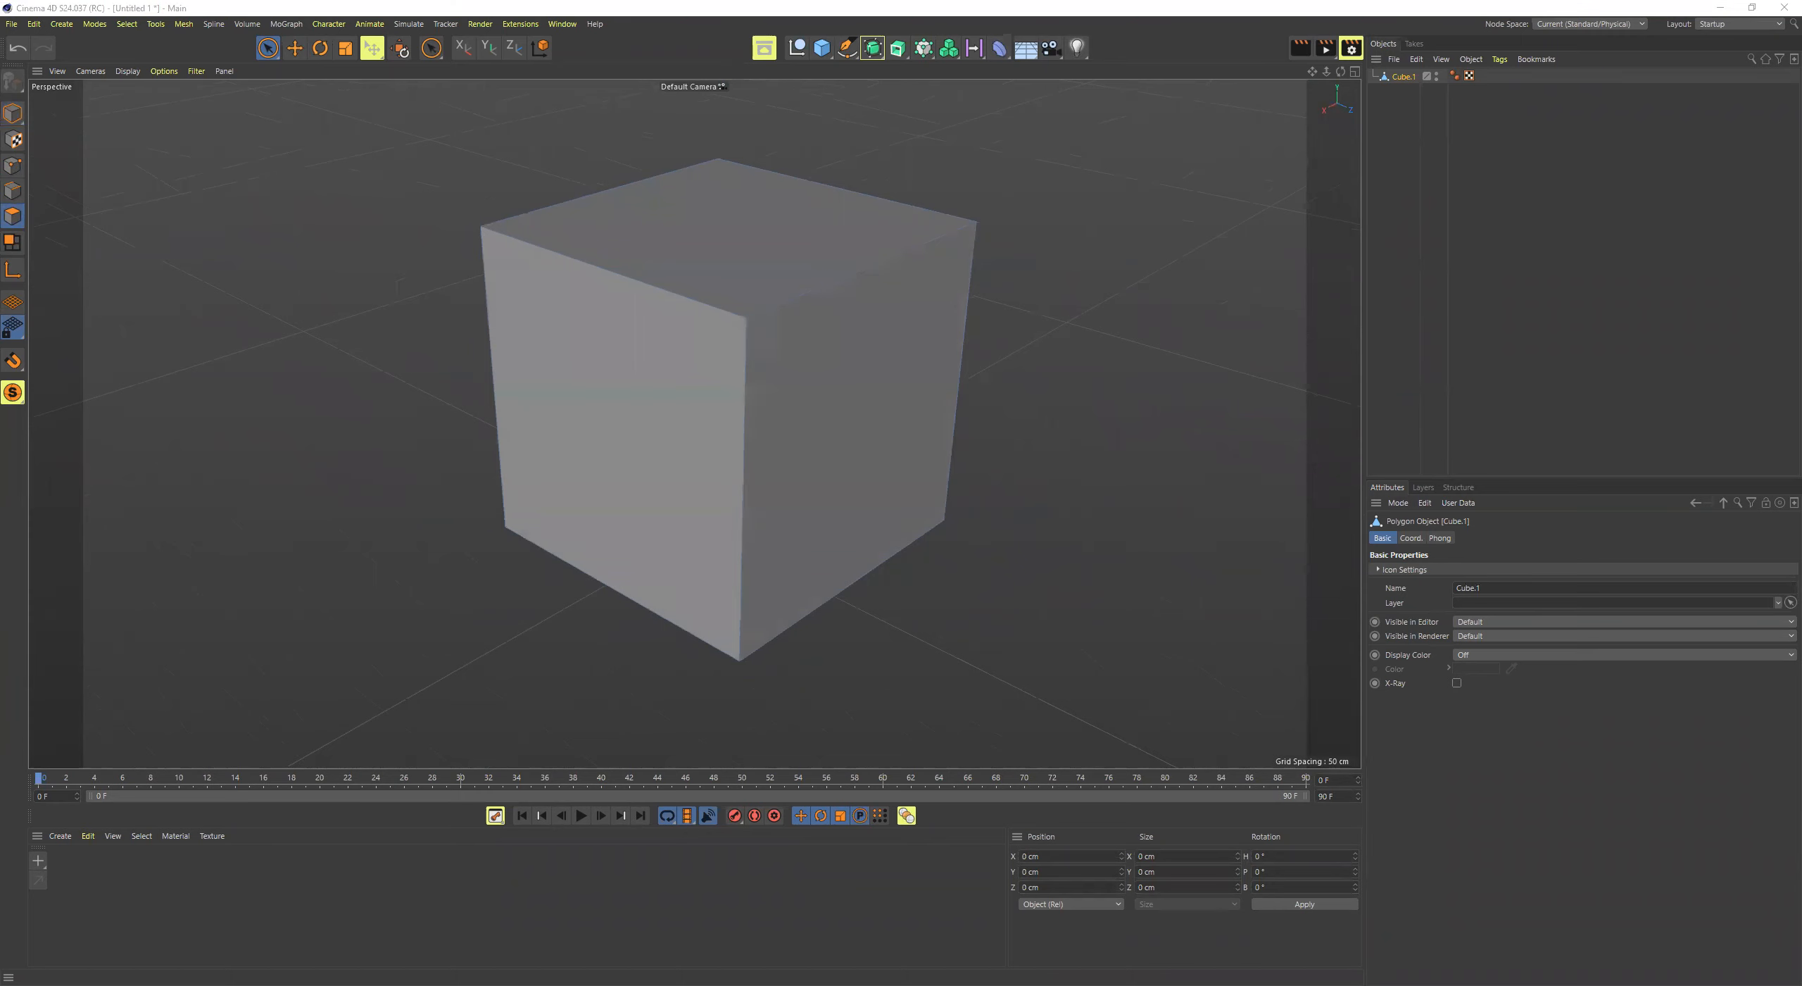
{"action": "left_click_drag", "start_coordinate": [988, 343], "coordinate": [1083, 386], "text": "alt"}
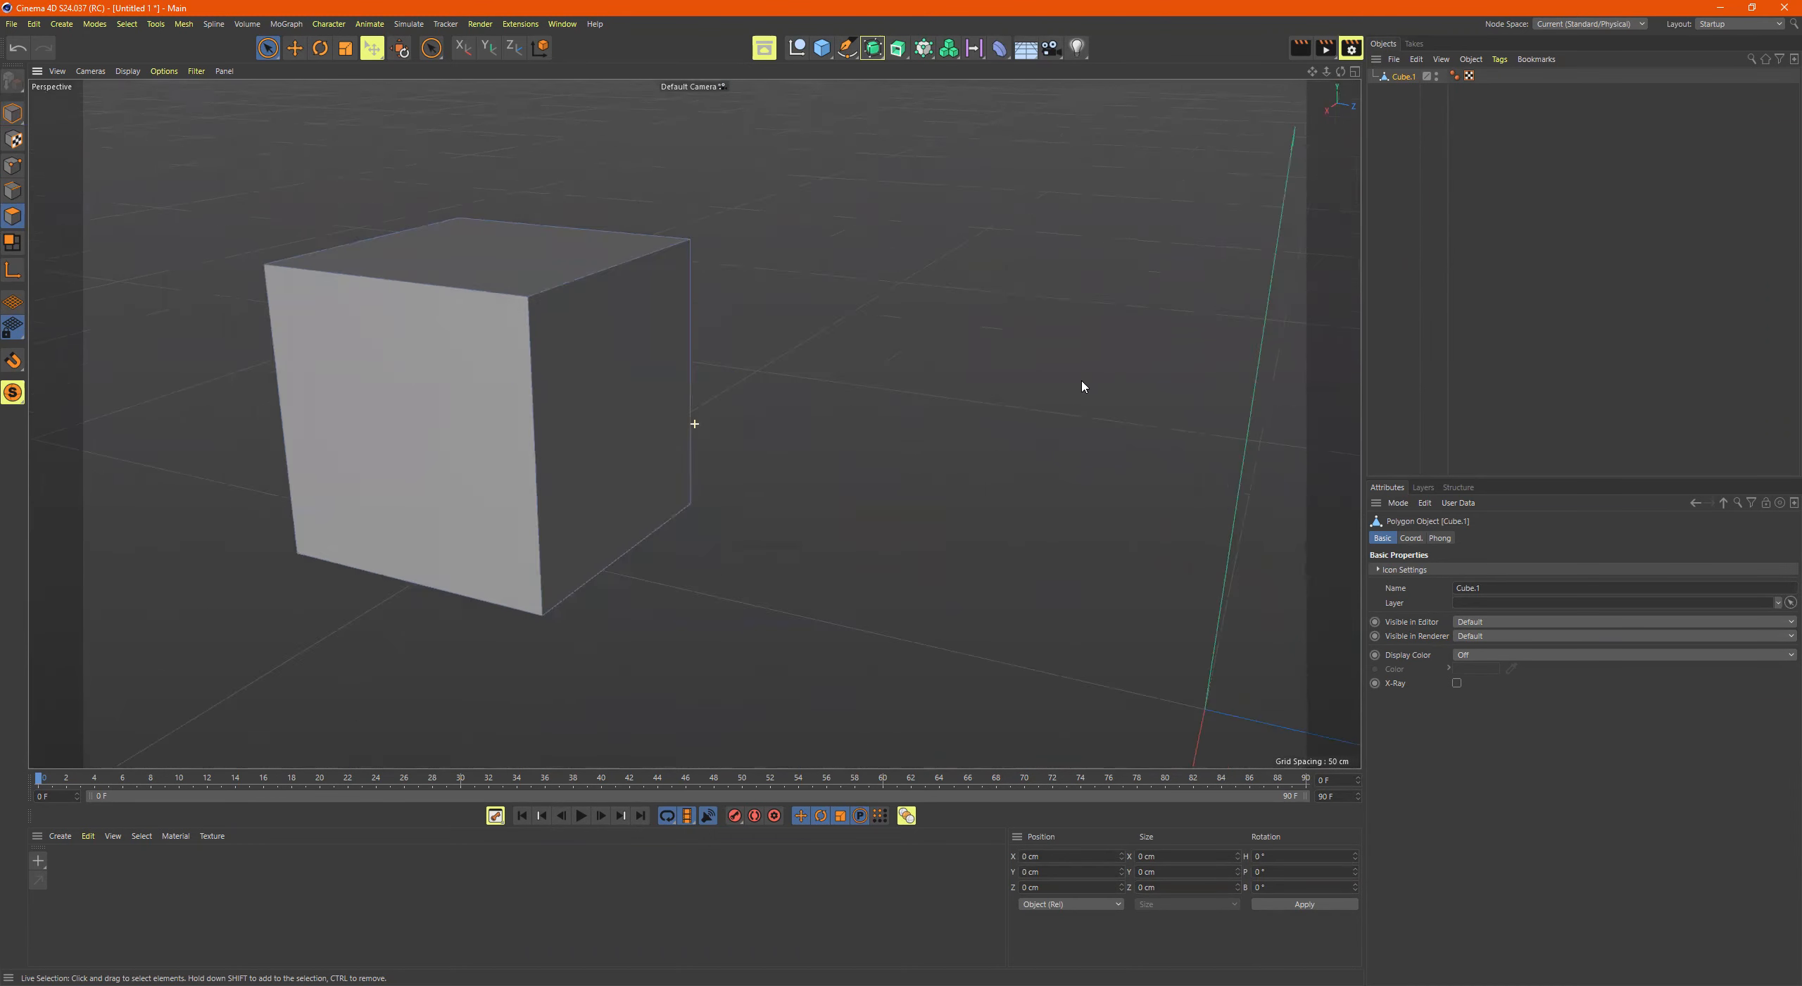
{"action": "middle_click_drag", "start_coordinate": [1083, 386], "coordinate": [1049, 439], "text": "alt"}
{"action": "right_click_drag", "start_coordinate": [1050, 438], "coordinate": [913, 423], "text": "alt"}
{"action": "left_click_drag", "start_coordinate": [913, 423], "coordinate": [929, 399], "text": "alt"}
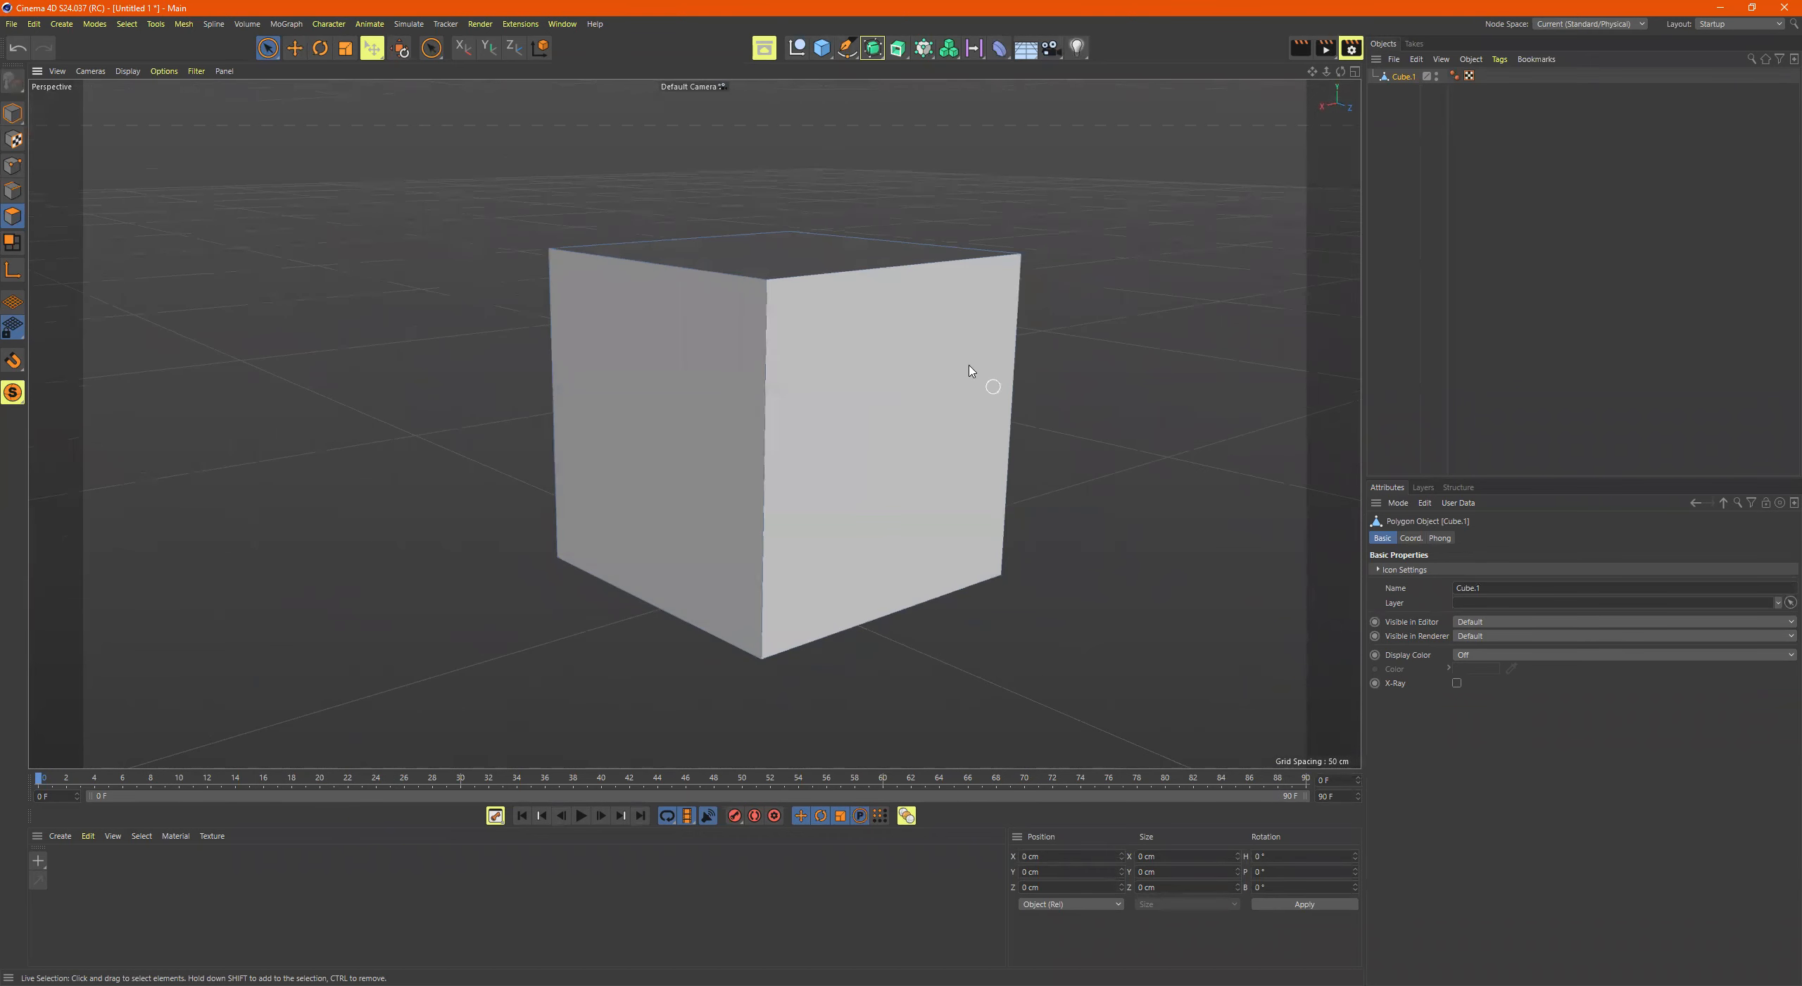
Step: Add a sphere primitive to the scene, activate the Move tool and view the sphere beside the cube
{"action": "left_click", "coordinate": [822, 48]}
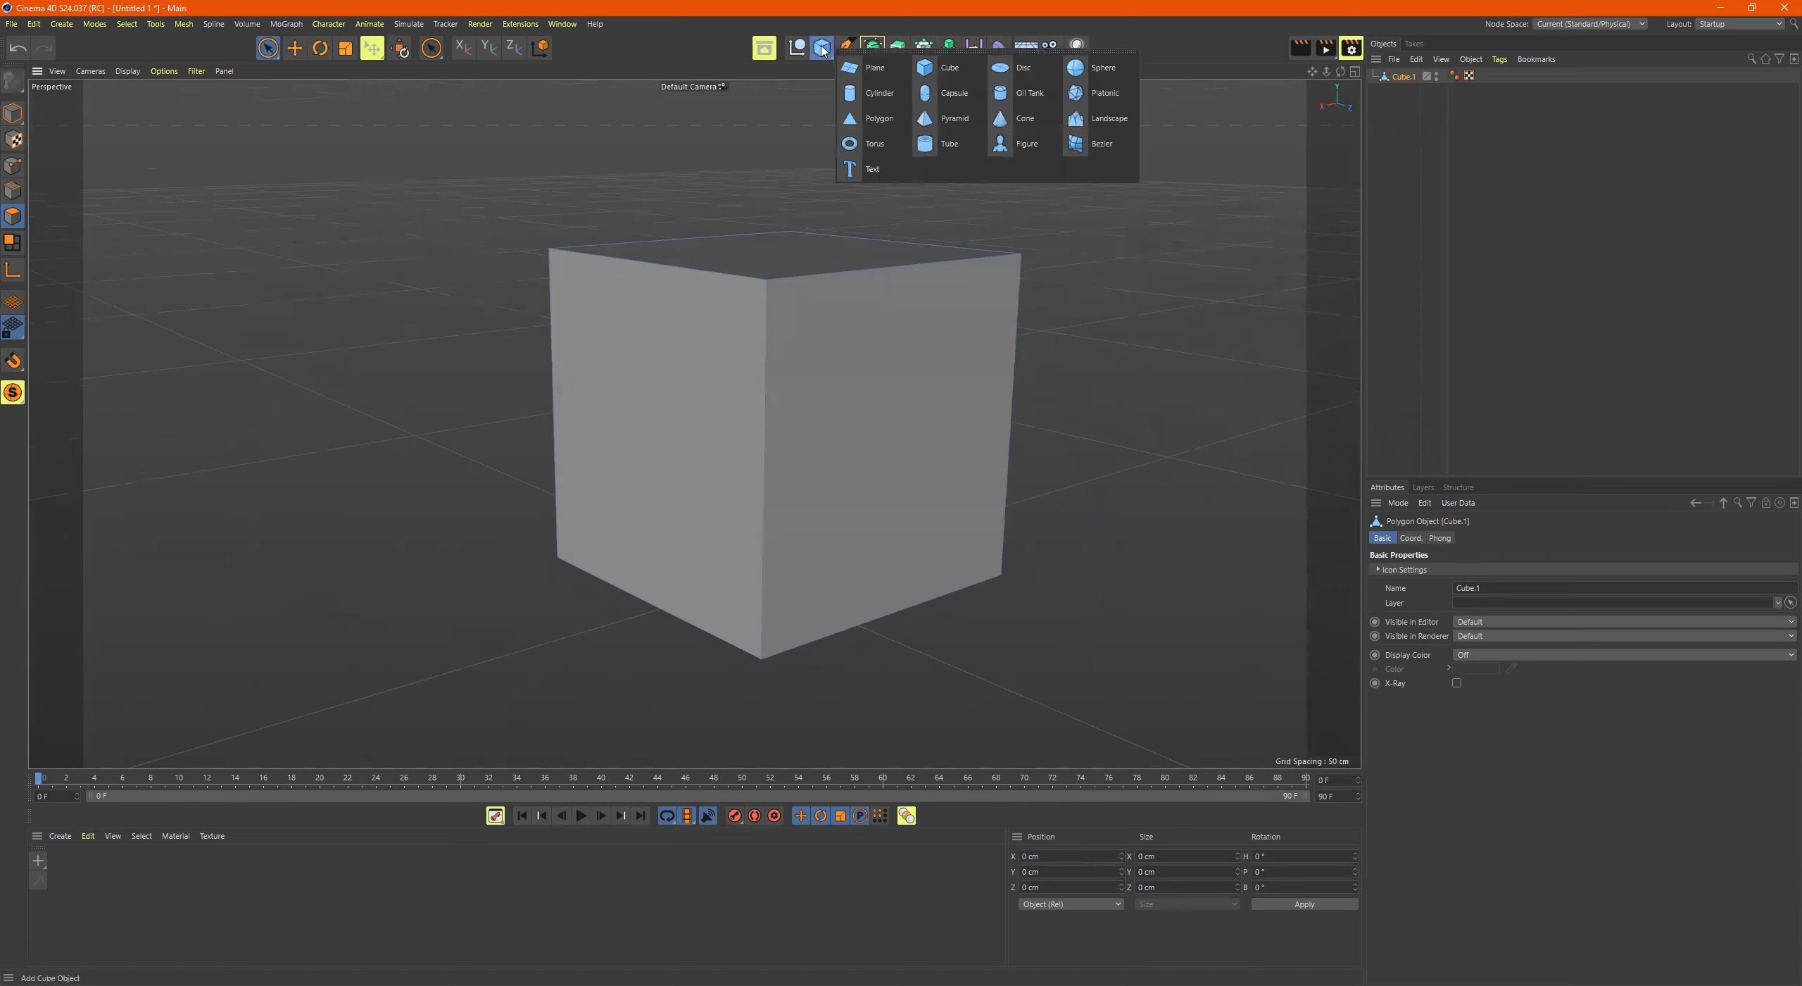
{"action": "left_click", "coordinate": [1099, 67]}
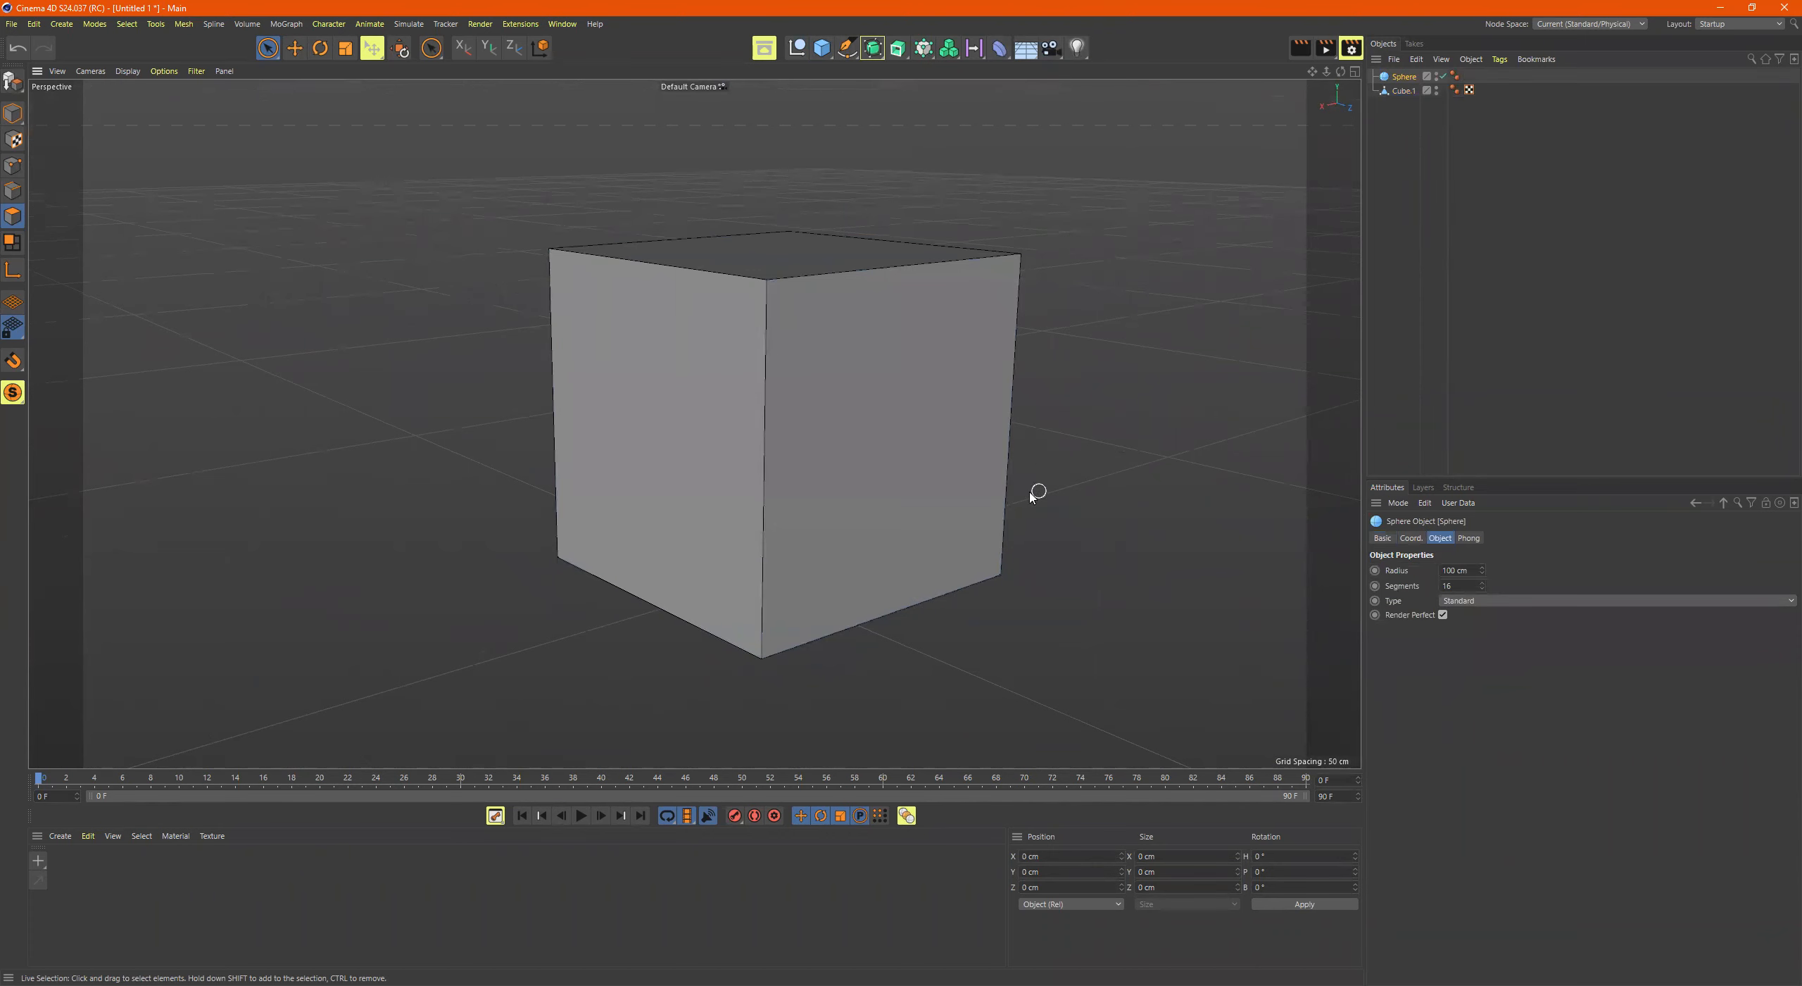
{"action": "key", "text": "e"}
{"action": "scroll", "coordinate": [815, 484], "scroll_direction": "down", "scroll_amount": 8}
{"action": "left_click_drag", "start_coordinate": [814, 484], "coordinate": [853, 480], "text": "alt"}
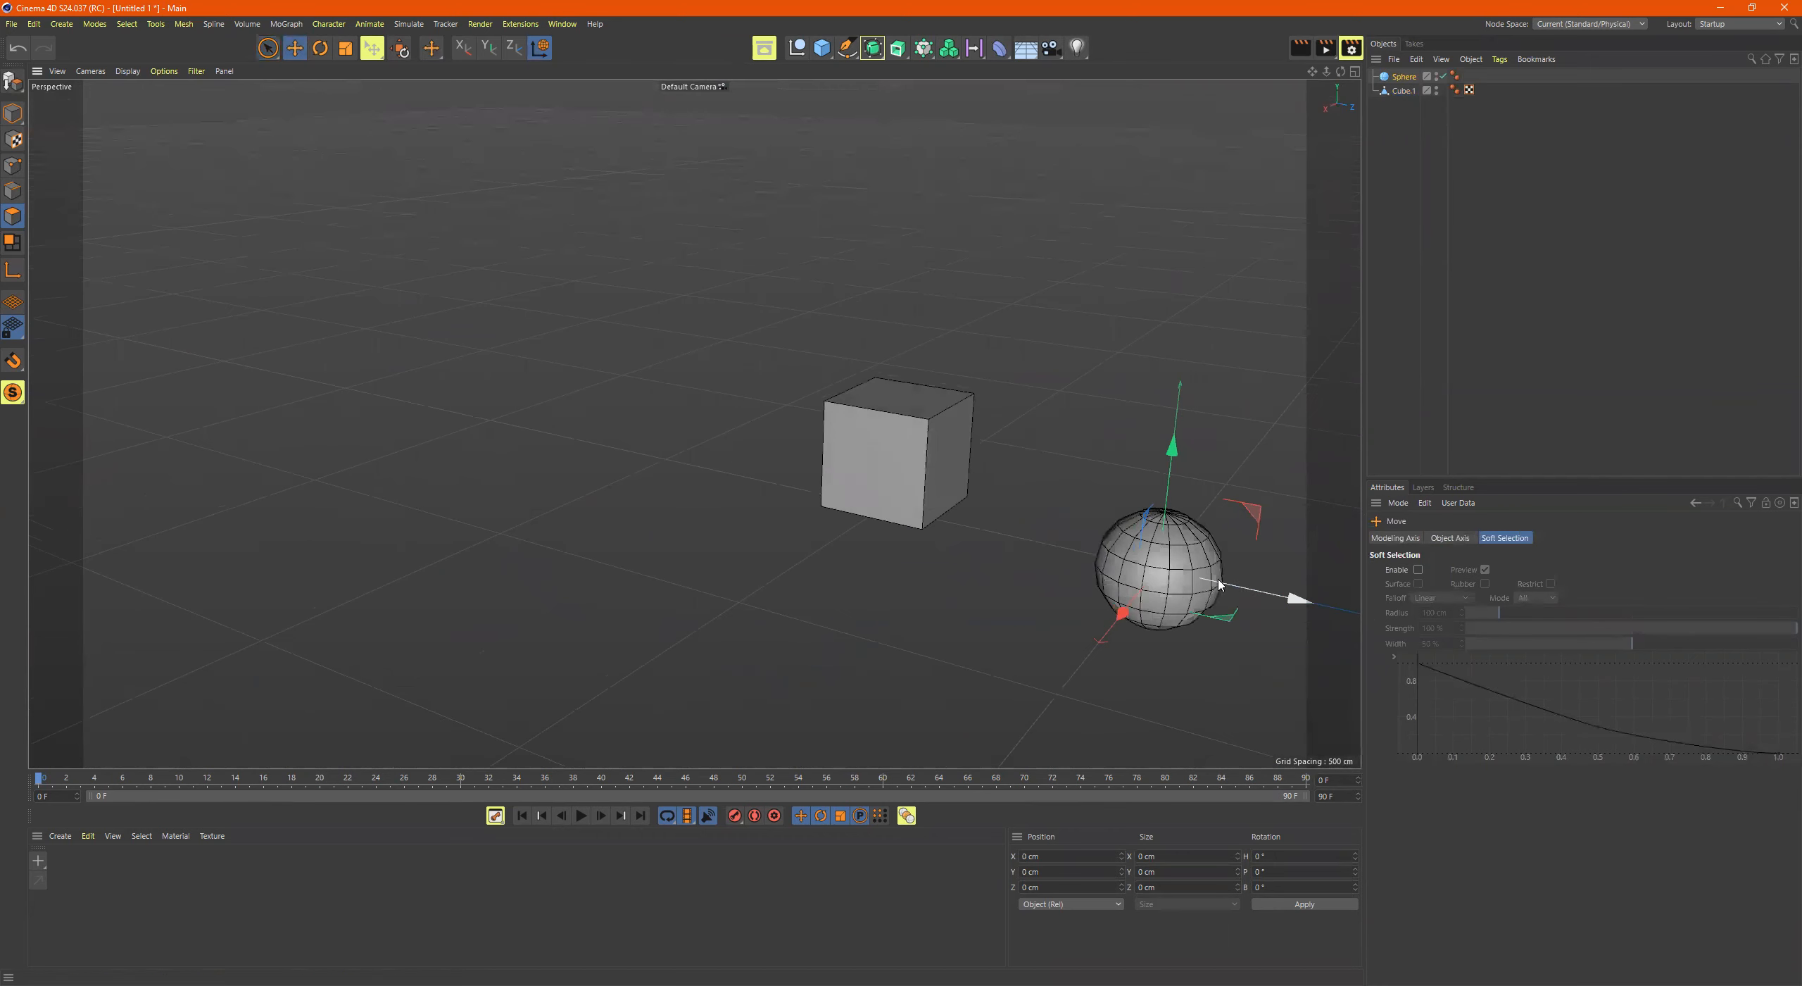
{"action": "middle_click_drag", "start_coordinate": [1219, 587], "coordinate": [1038, 543], "text": "alt"}
{"action": "left_click_drag", "start_coordinate": [1037, 543], "coordinate": [1184, 549], "text": "alt"}
Step: Add a Platonic primitive and move it along X away from the sphere
{"action": "left_click_drag", "start_coordinate": [822, 47], "coordinate": [1103, 93]}
{"action": "left_click_drag", "start_coordinate": [954, 458], "coordinate": [1166, 539]}
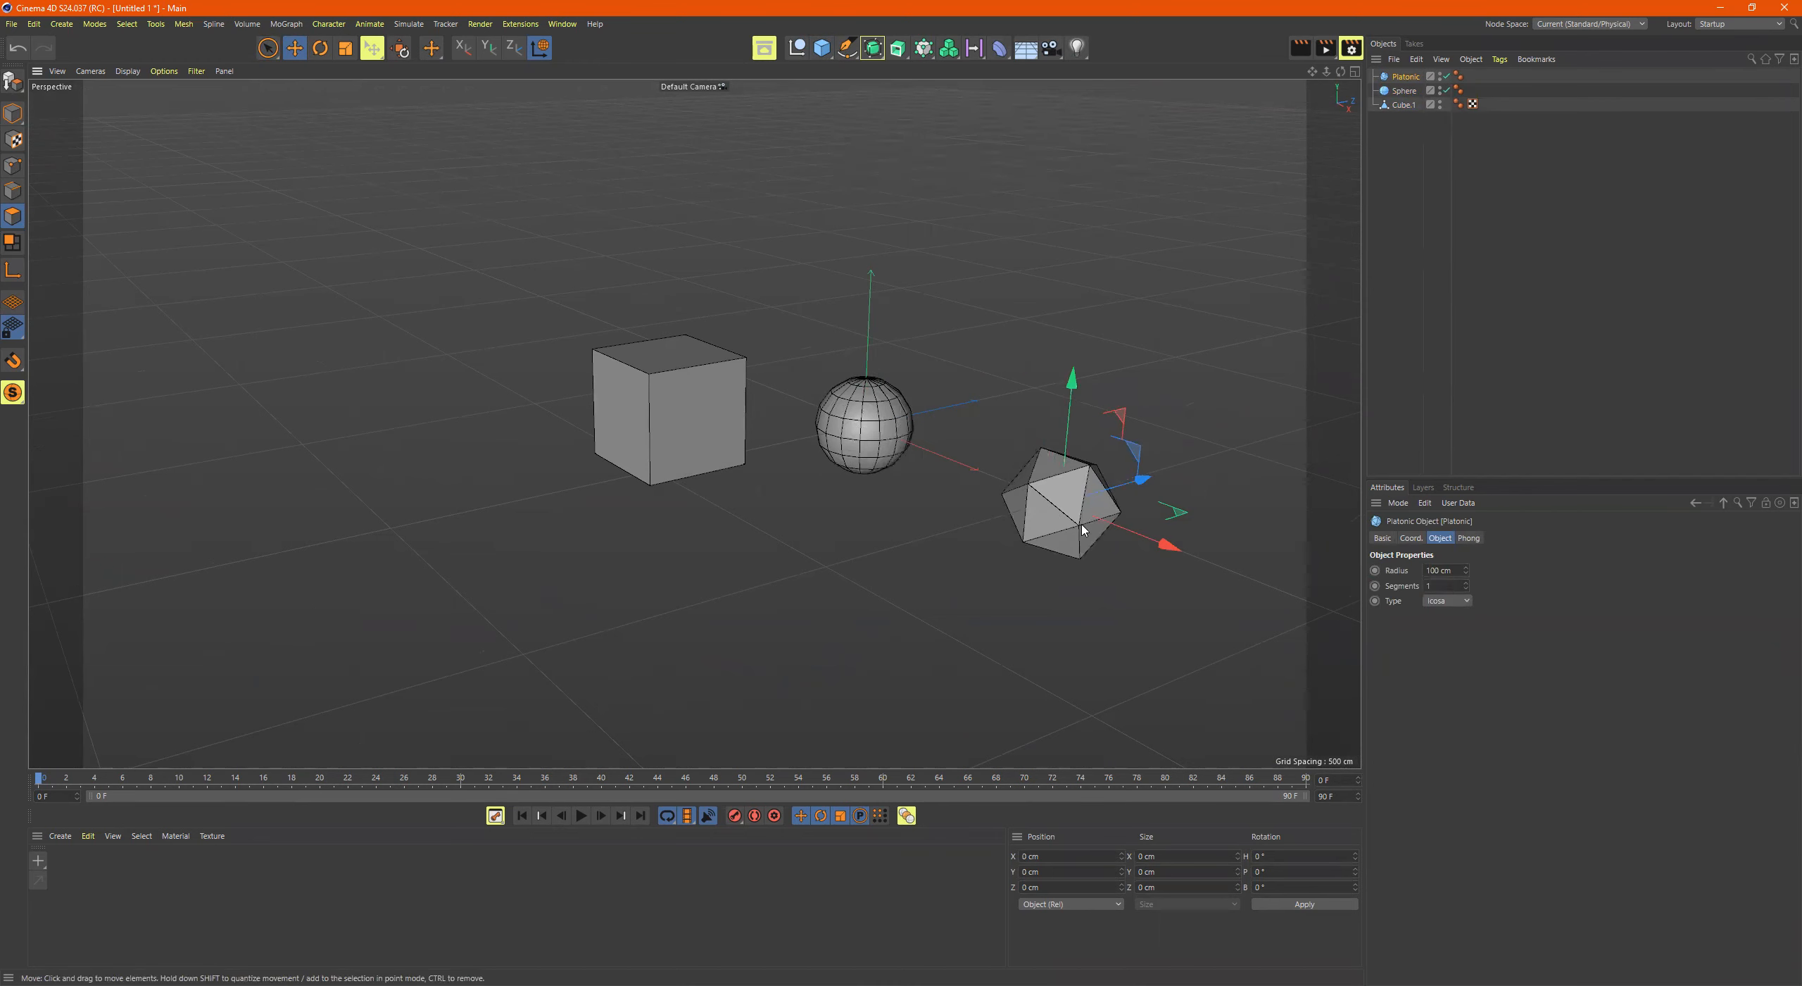
Step: In Object mode, delete the sphere and the Platonic together and select the cube again
{"action": "left_click", "coordinate": [10, 122]}
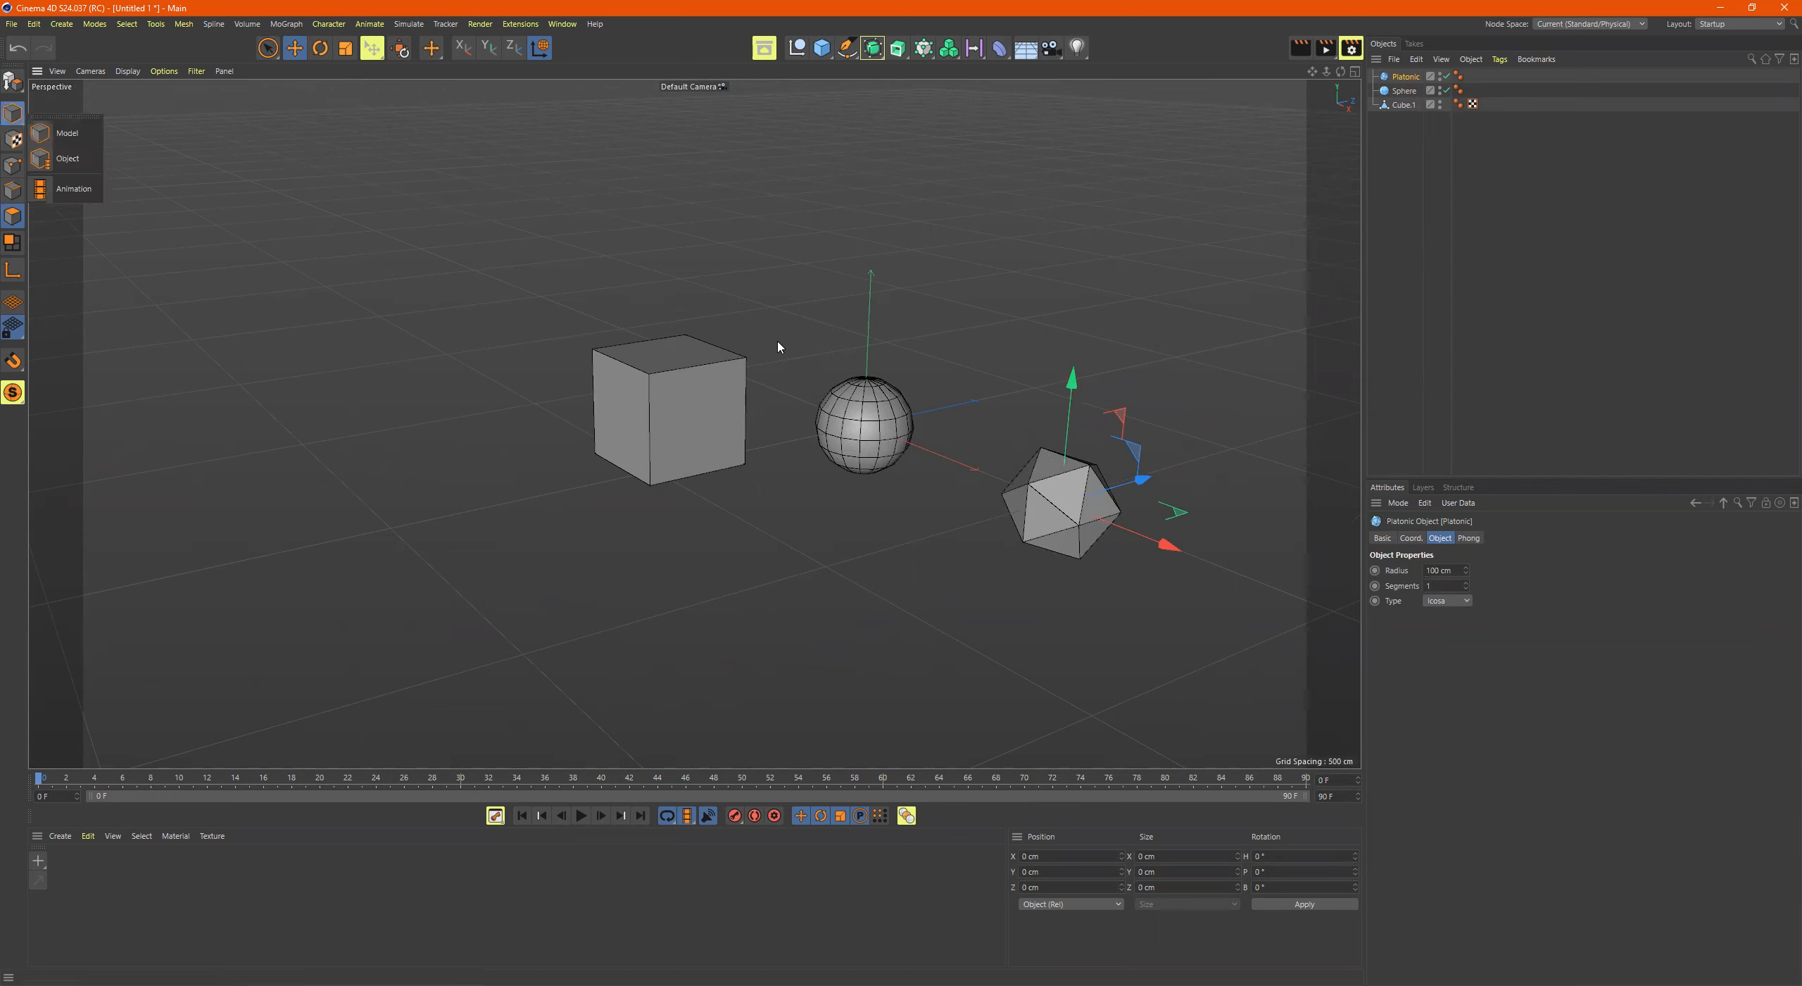
{"action": "left_click", "coordinate": [83, 166]}
{"action": "left_click", "coordinate": [867, 394], "text": "shift"}
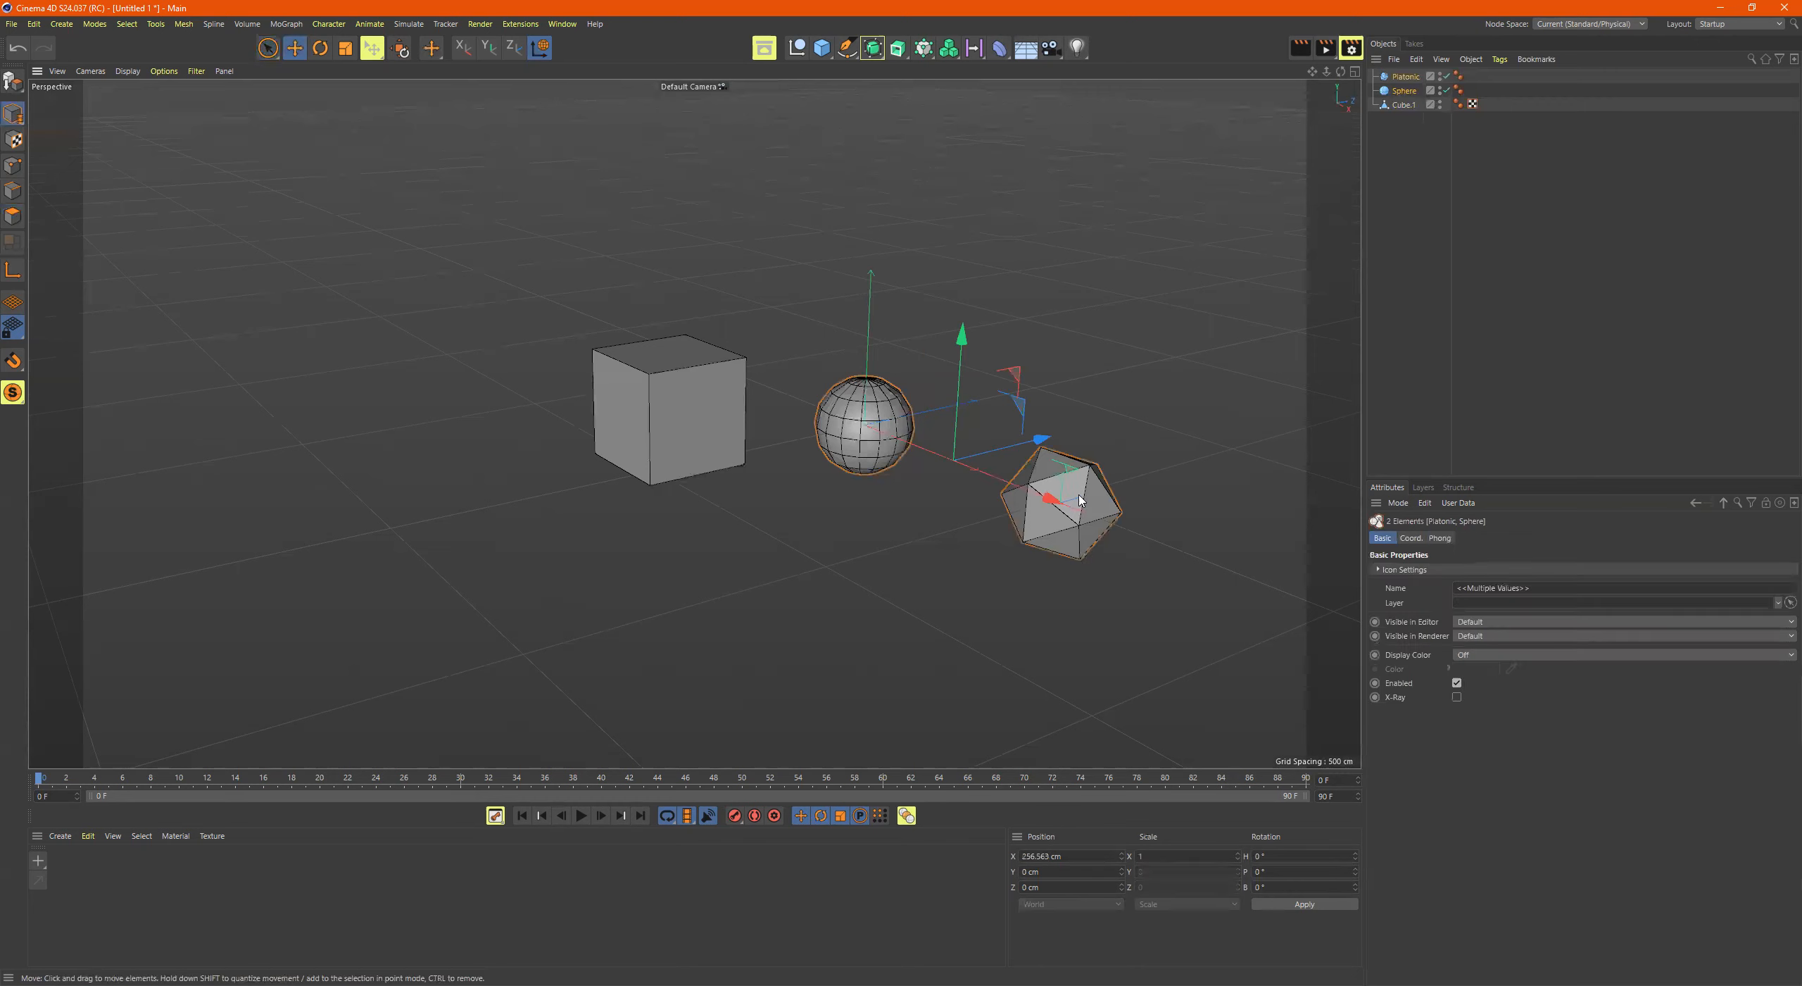
{"action": "key", "text": "Delete"}
{"action": "left_click", "coordinate": [743, 394]}
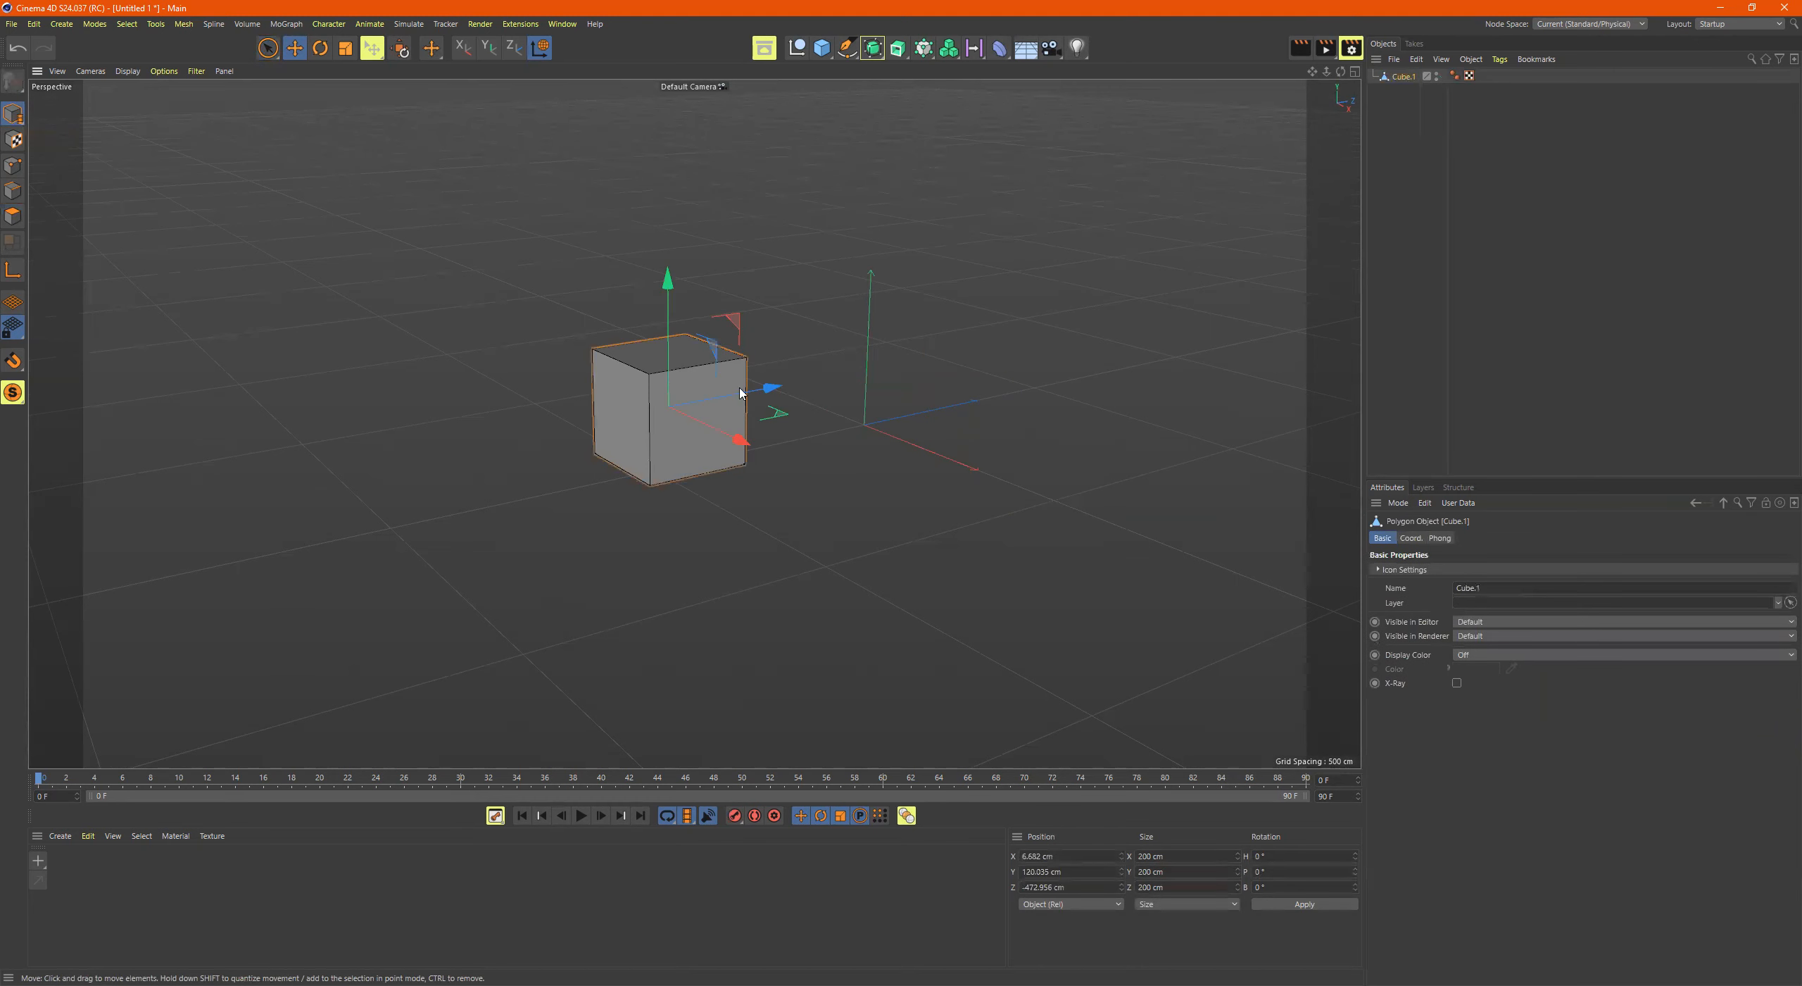
Step: Select the four corner points of one side face of the cube in Points mode
{"action": "left_click_drag", "start_coordinate": [742, 394], "coordinate": [636, 361], "text": "alt"}
{"action": "right_click_drag", "start_coordinate": [635, 362], "coordinate": [974, 357], "text": "alt"}
{"action": "left_click_drag", "start_coordinate": [909, 366], "coordinate": [737, 357], "text": "alt"}
{"action": "middle_click_drag", "start_coordinate": [737, 356], "coordinate": [641, 241], "text": "alt"}
{"action": "left_click", "coordinate": [14, 217]}
{"action": "scroll", "coordinate": [825, 390], "scroll_direction": "down", "scroll_amount": 2}
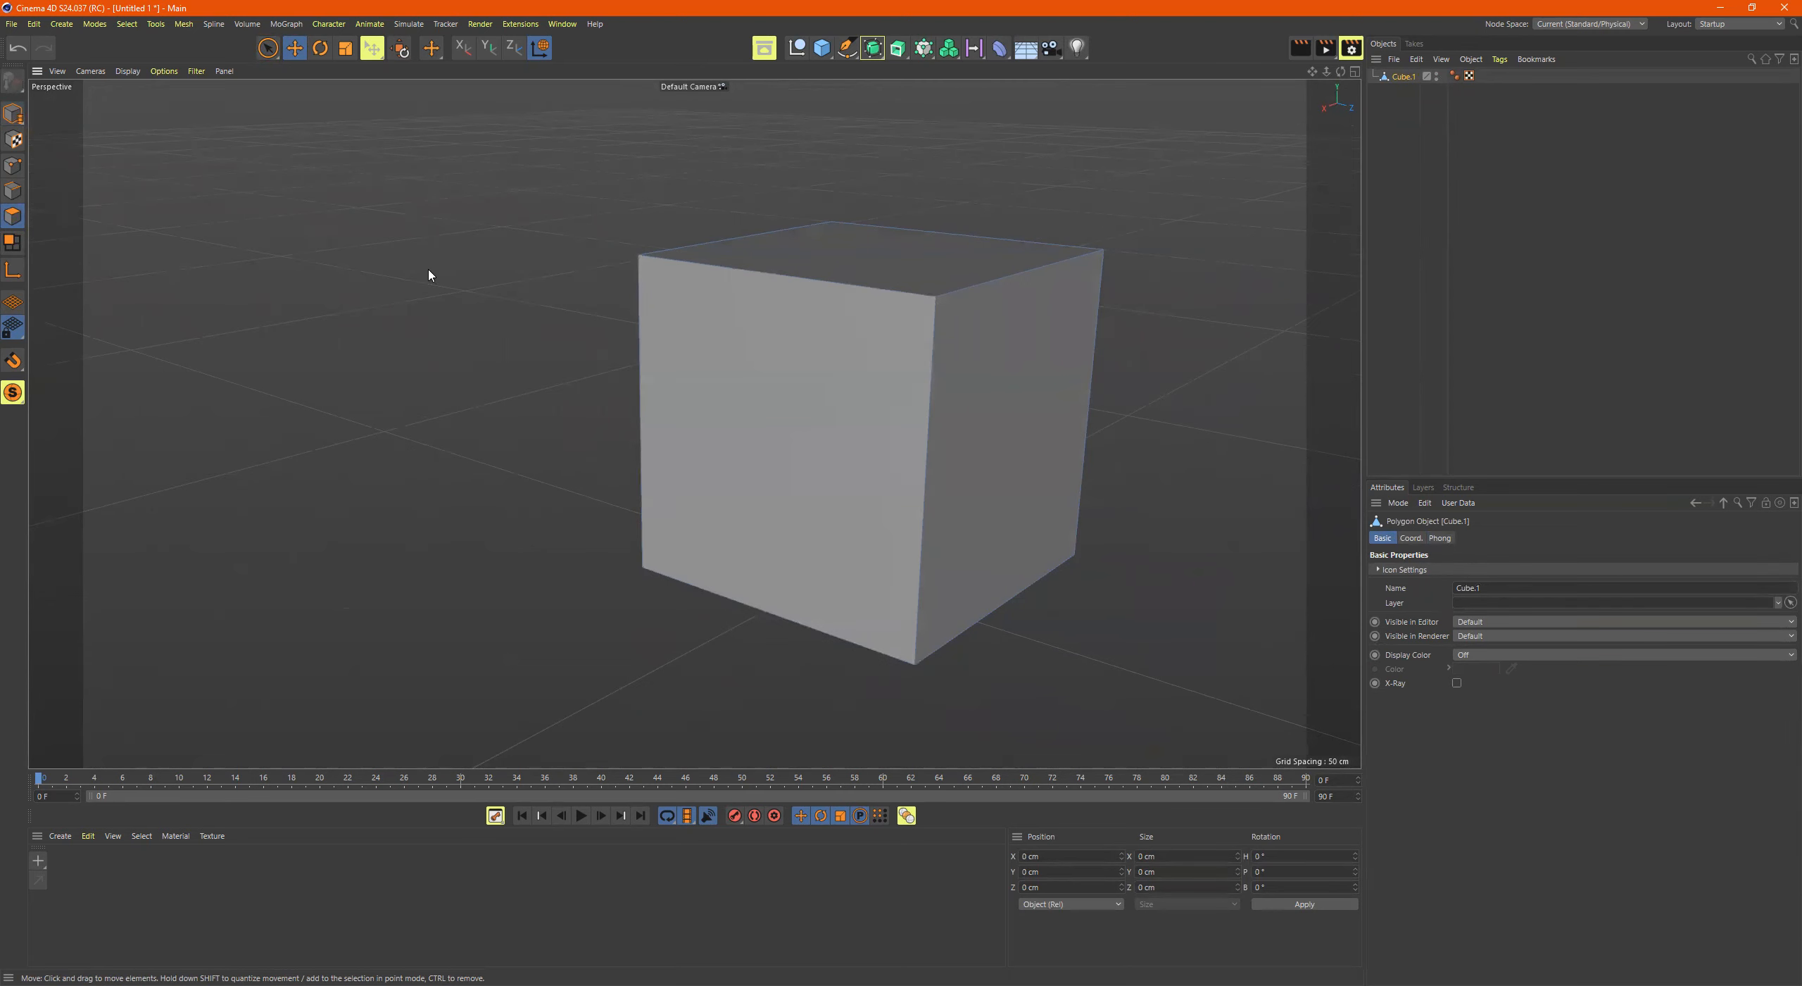
{"action": "left_click", "coordinate": [9, 167]}
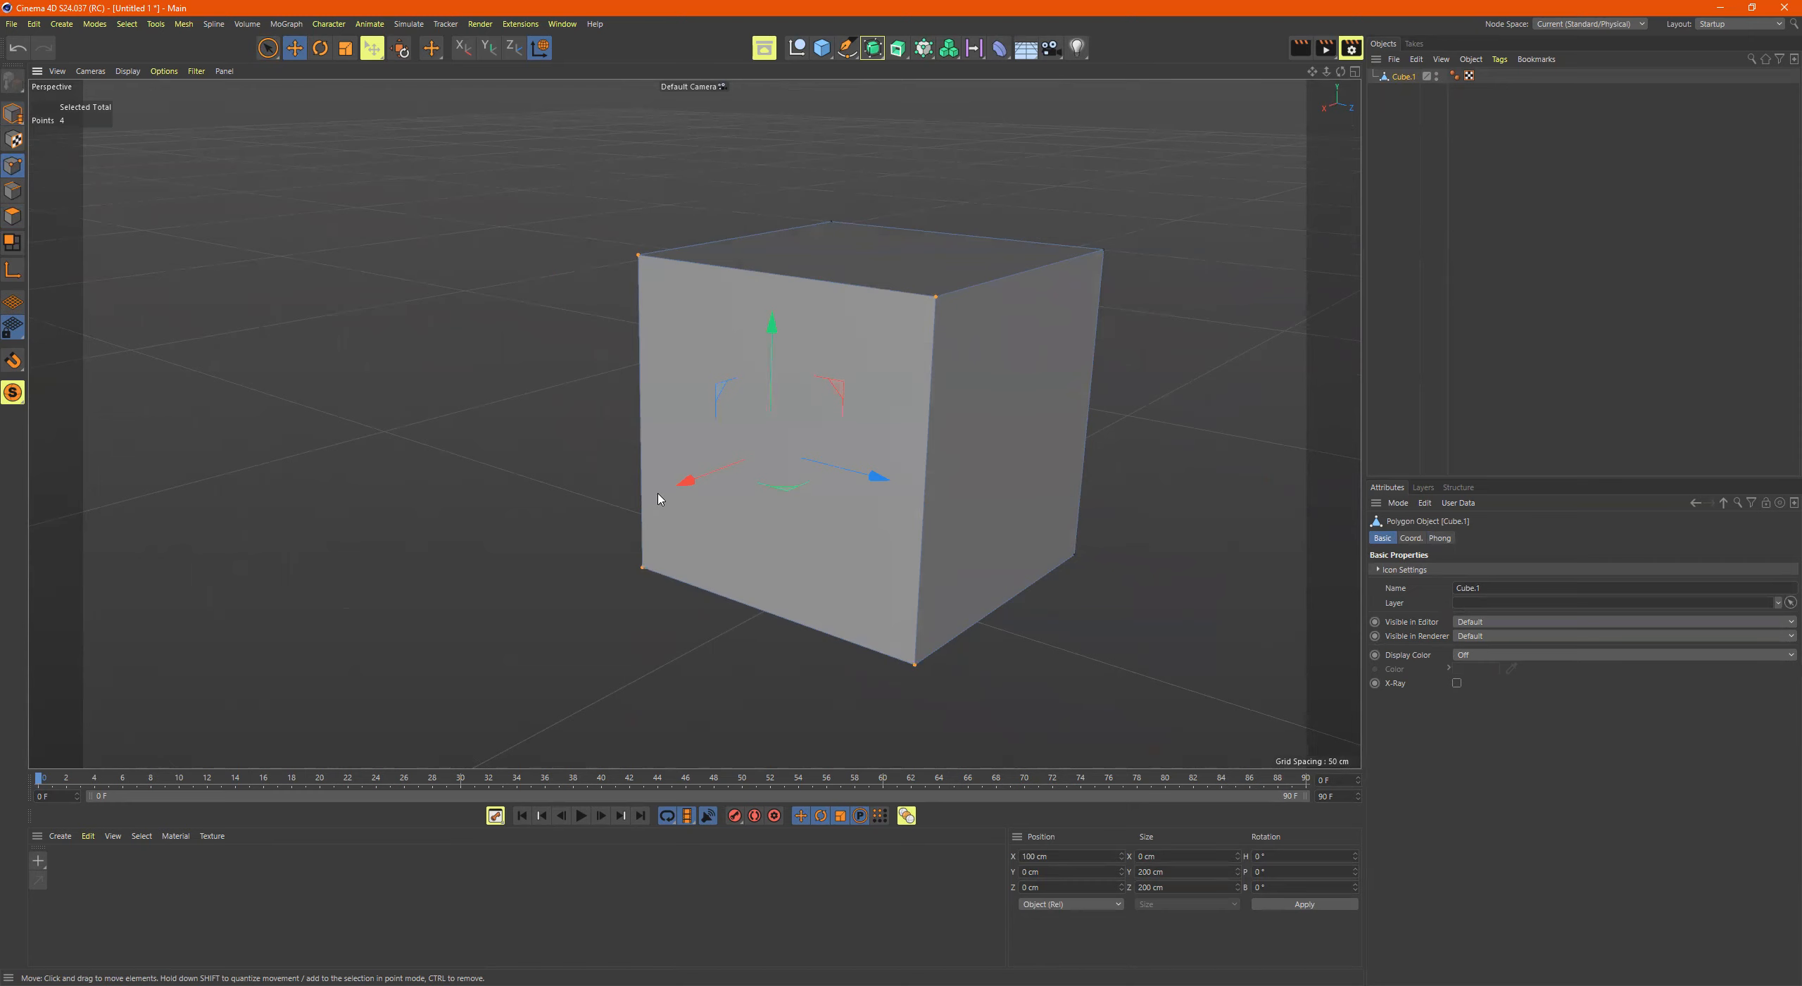
{"action": "left_click_drag", "start_coordinate": [658, 493], "coordinate": [674, 482], "text": "alt"}
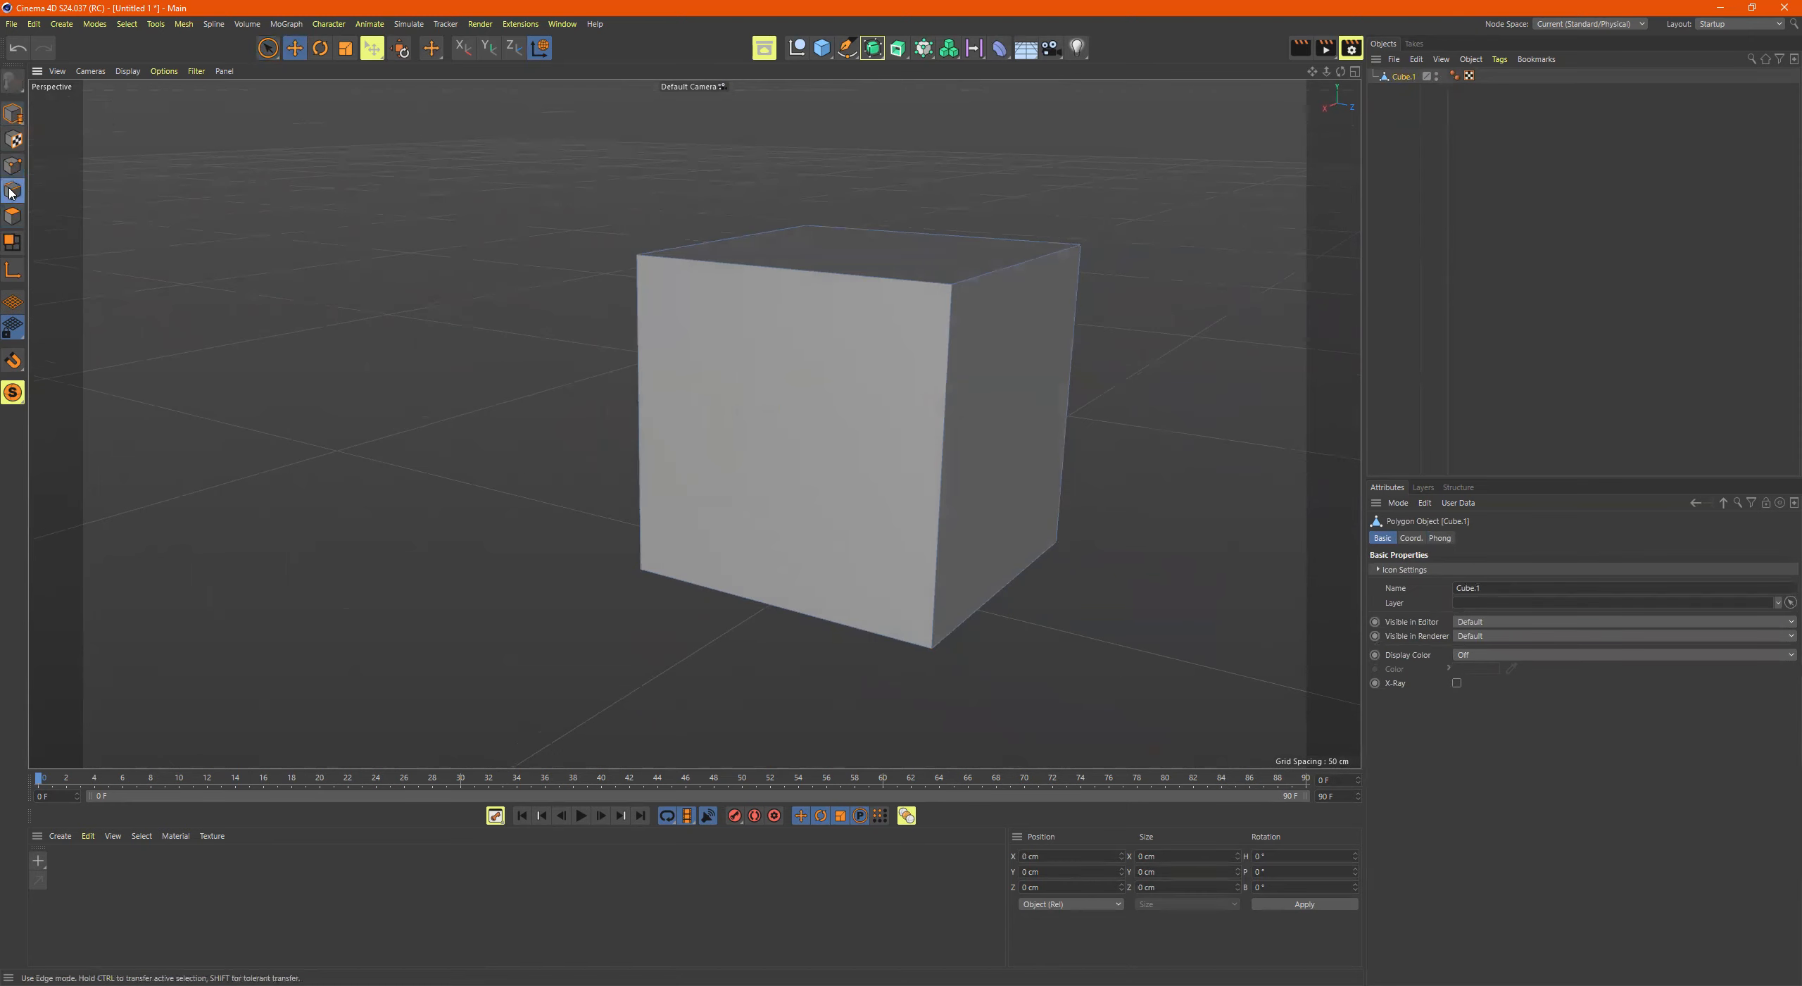
Step: Select the same side face's four edges in Edge mode, then the whole face in Polygon mode
{"action": "left_click", "coordinate": [707, 272]}
{"action": "left_click", "coordinate": [948, 414], "text": "shift"}
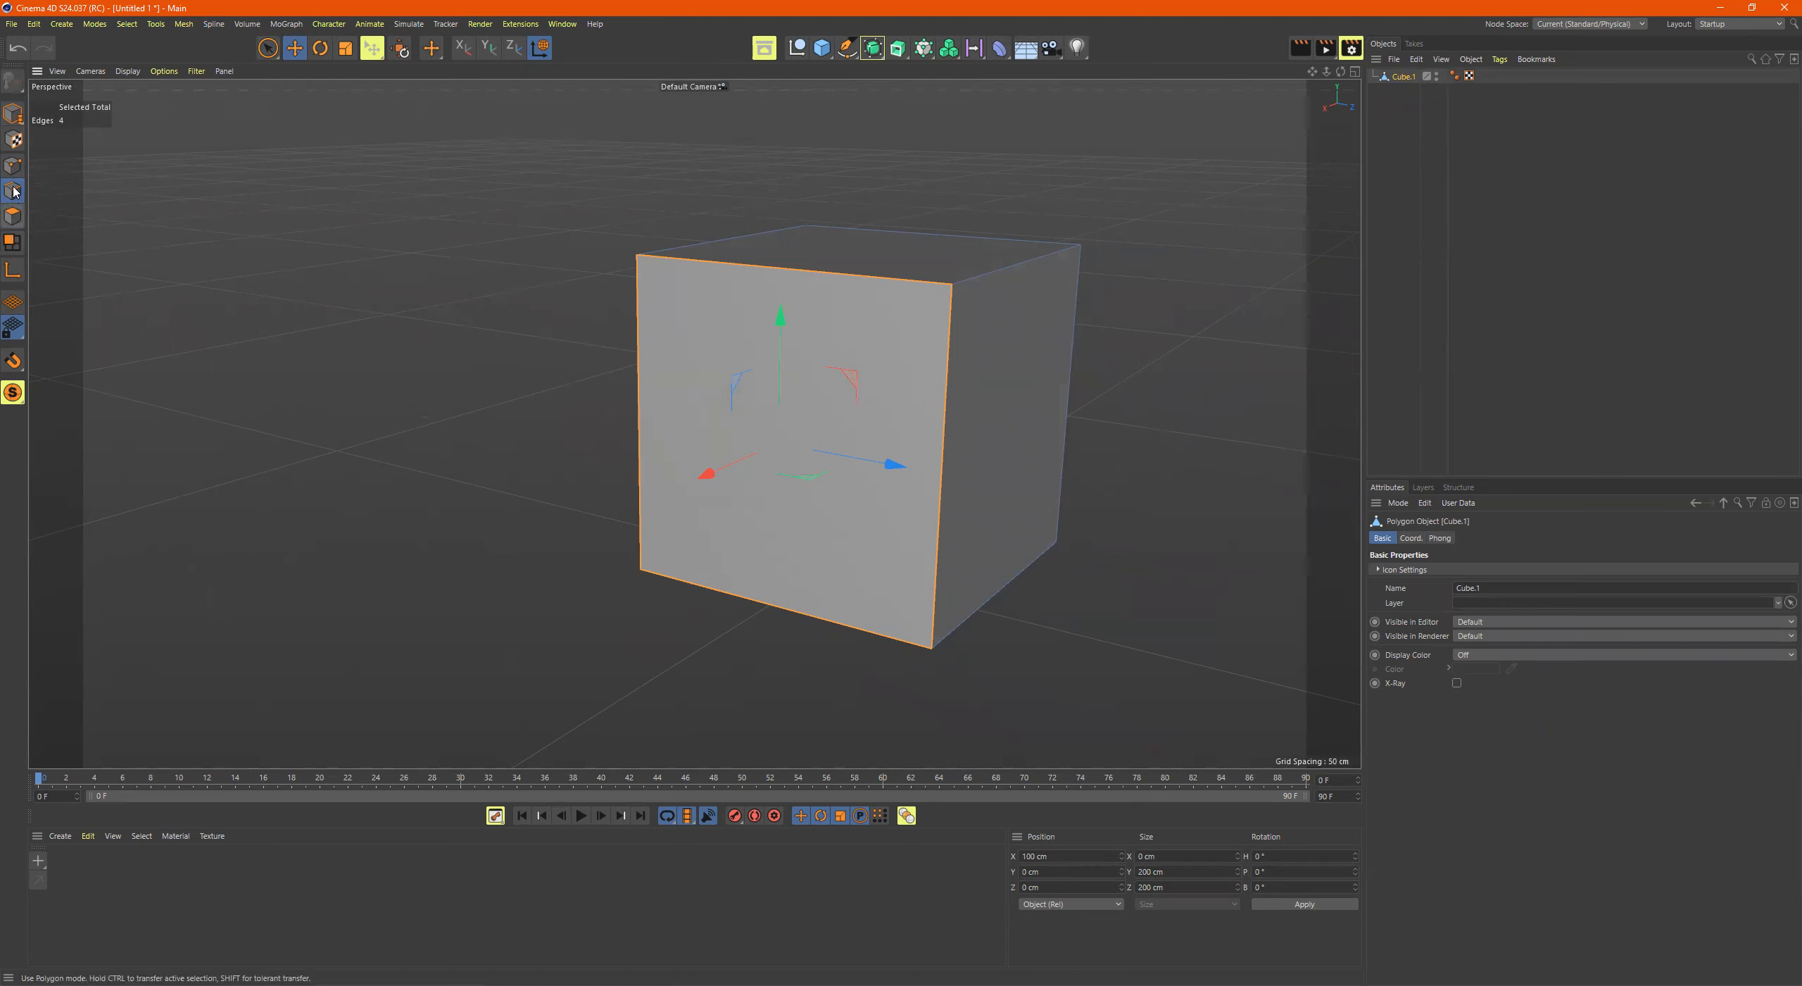
{"action": "left_click", "coordinate": [14, 216]}
{"action": "left_click", "coordinate": [838, 431]}
Step: Try rotating the selected side face with the Rotate tool and undo the rotation
{"action": "left_click_drag", "start_coordinate": [838, 431], "coordinate": [703, 430], "text": "alt"}
{"action": "key", "text": "r"}
{"action": "left_click_drag", "start_coordinate": [842, 379], "coordinate": [806, 442]}
{"action": "key", "text": "ctrl+z"}
{"action": "key", "text": "ctrl+z"}
{"action": "key", "text": "ctrl+z"}
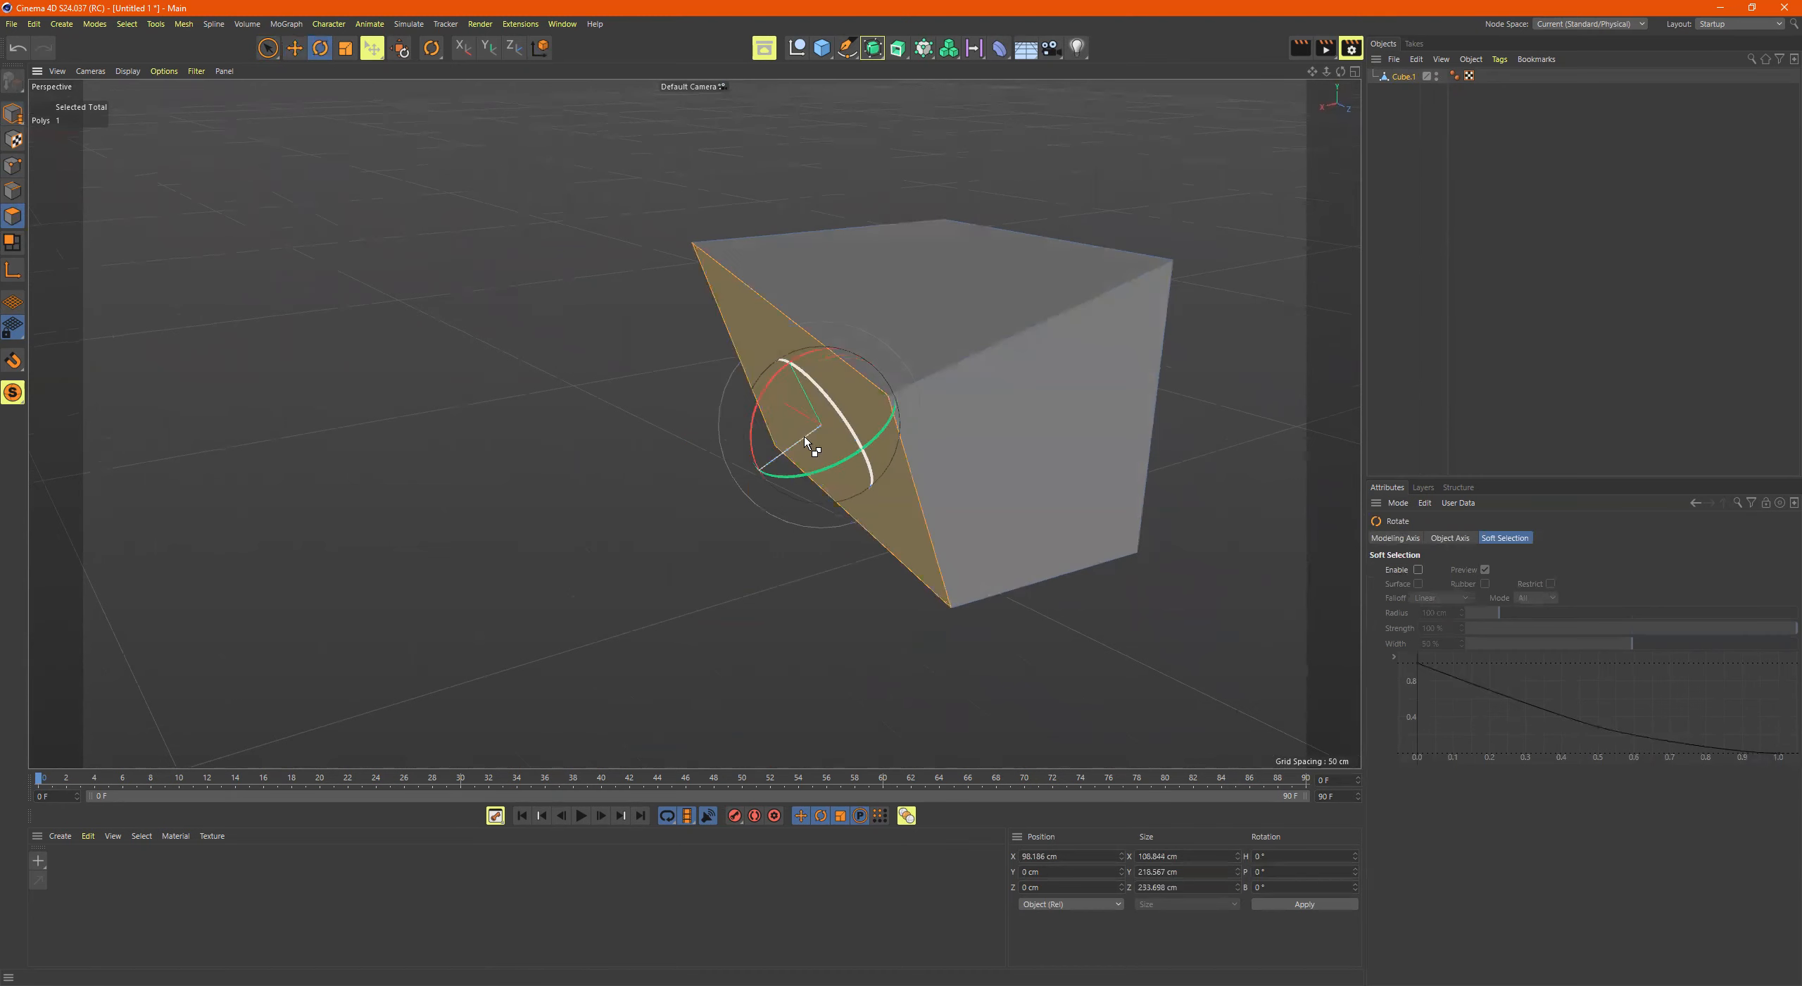
{"action": "key", "text": "ctrl+z"}
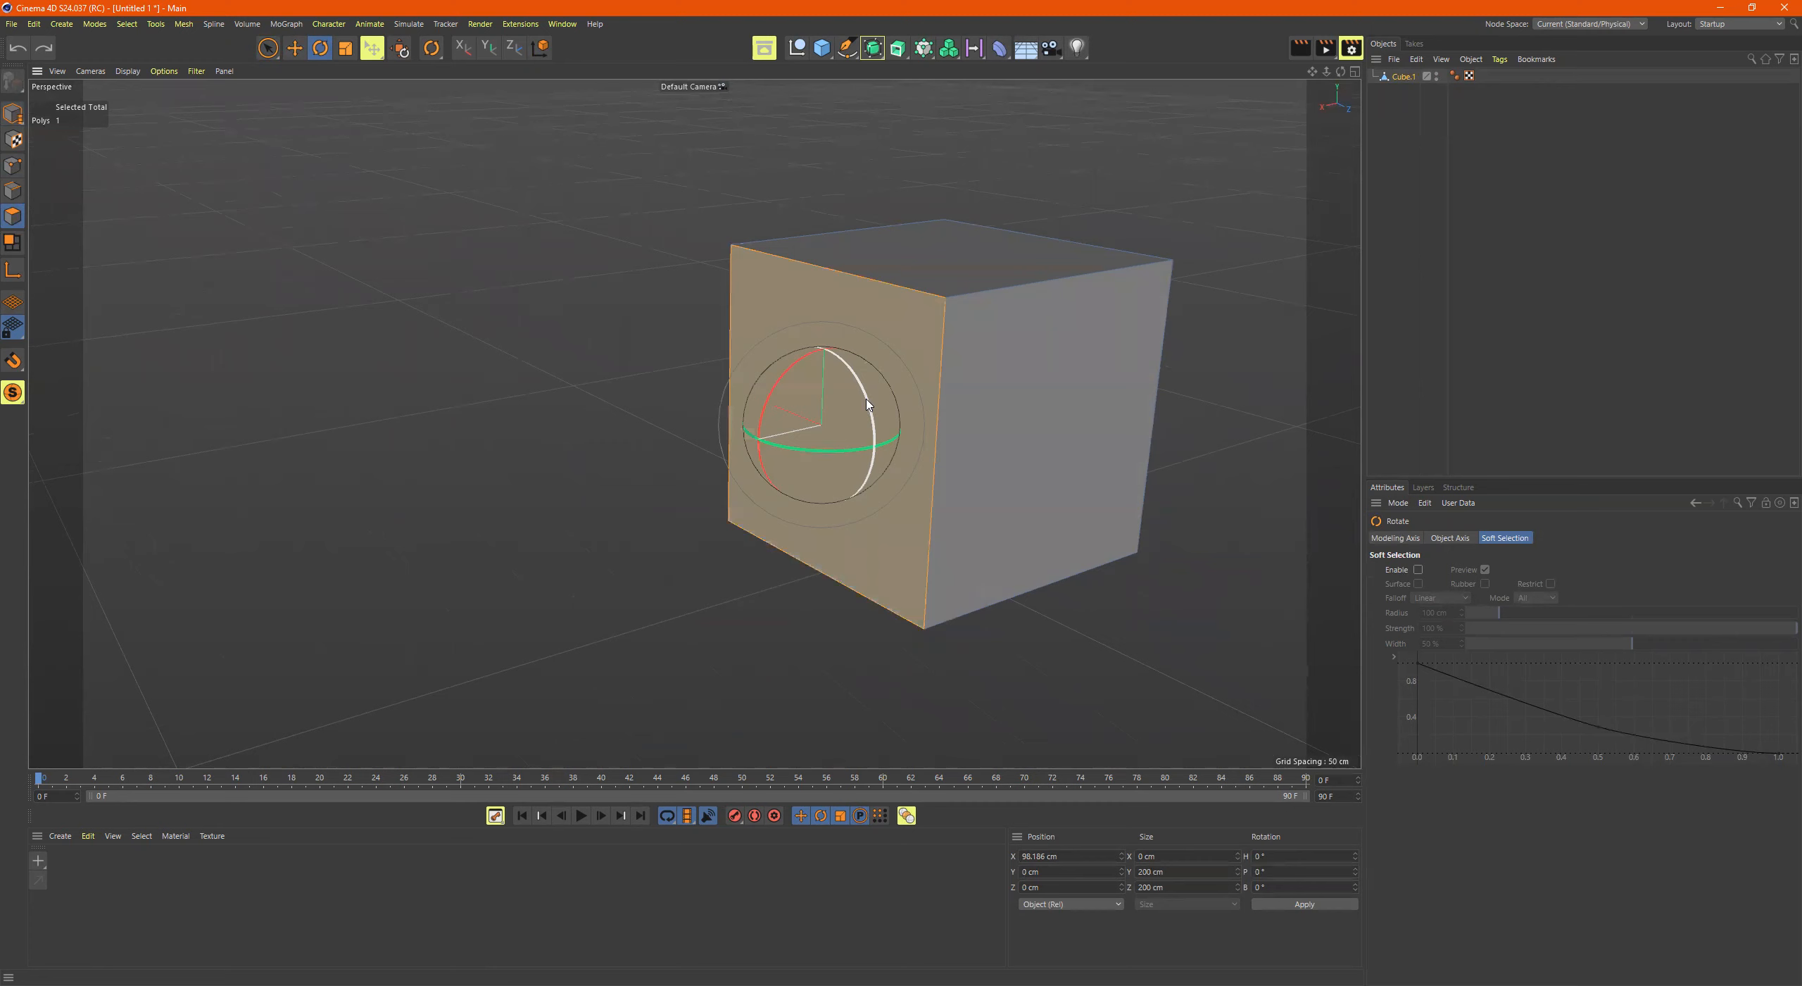
Step: Try further rotations of the side face about different axes, undoing each one
{"action": "mouse_move", "coordinate": [766, 408]}
{"action": "left_mouse_down"}
{"action": "mouse_move", "coordinate": [803, 368]}
{"action": "mouse_move", "coordinate": [765, 396]}
{"action": "mouse_move", "coordinate": [838, 396]}
{"action": "mouse_move", "coordinate": [825, 422]}
{"action": "mouse_move", "coordinate": [848, 406]}
{"action": "mouse_move", "coordinate": [801, 394]}
{"action": "mouse_move", "coordinate": [808, 440]}
{"action": "mouse_move", "coordinate": [1004, 401]}
{"action": "mouse_move", "coordinate": [994, 337]}
{"action": "mouse_move", "coordinate": [751, 388]}
{"action": "mouse_move", "coordinate": [760, 355]}
{"action": "mouse_move", "coordinate": [767, 381]}
{"action": "left_mouse_up"}
{"action": "key", "text": "ctrl+z"}
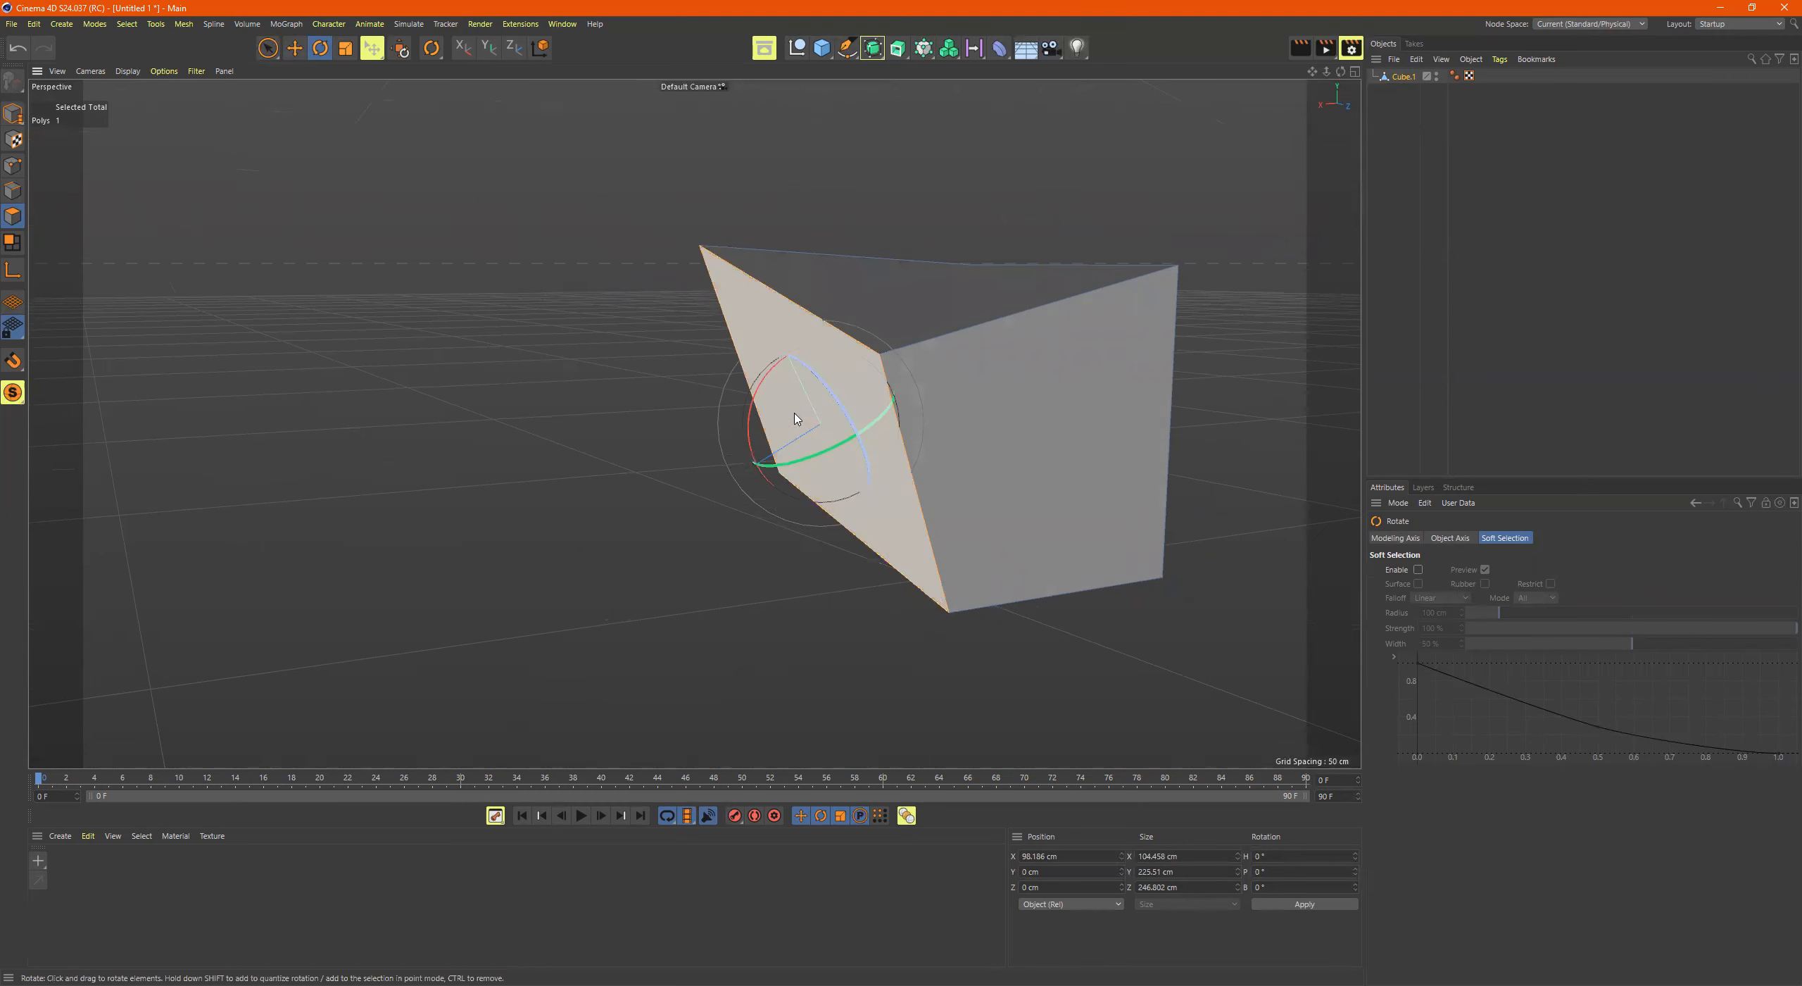
{"action": "key", "text": "ctrl+z"}
{"action": "key", "text": "ctrl+z"}
{"action": "left_click_drag", "start_coordinate": [882, 432], "coordinate": [806, 380], "text": "alt"}
{"action": "key", "text": "ctrl+z"}
{"action": "left_click_drag", "start_coordinate": [842, 454], "coordinate": [840, 419]}
{"action": "left_click_drag", "start_coordinate": [1004, 416], "coordinate": [409, 367], "text": "alt"}
{"action": "key", "text": "ctrl+z"}
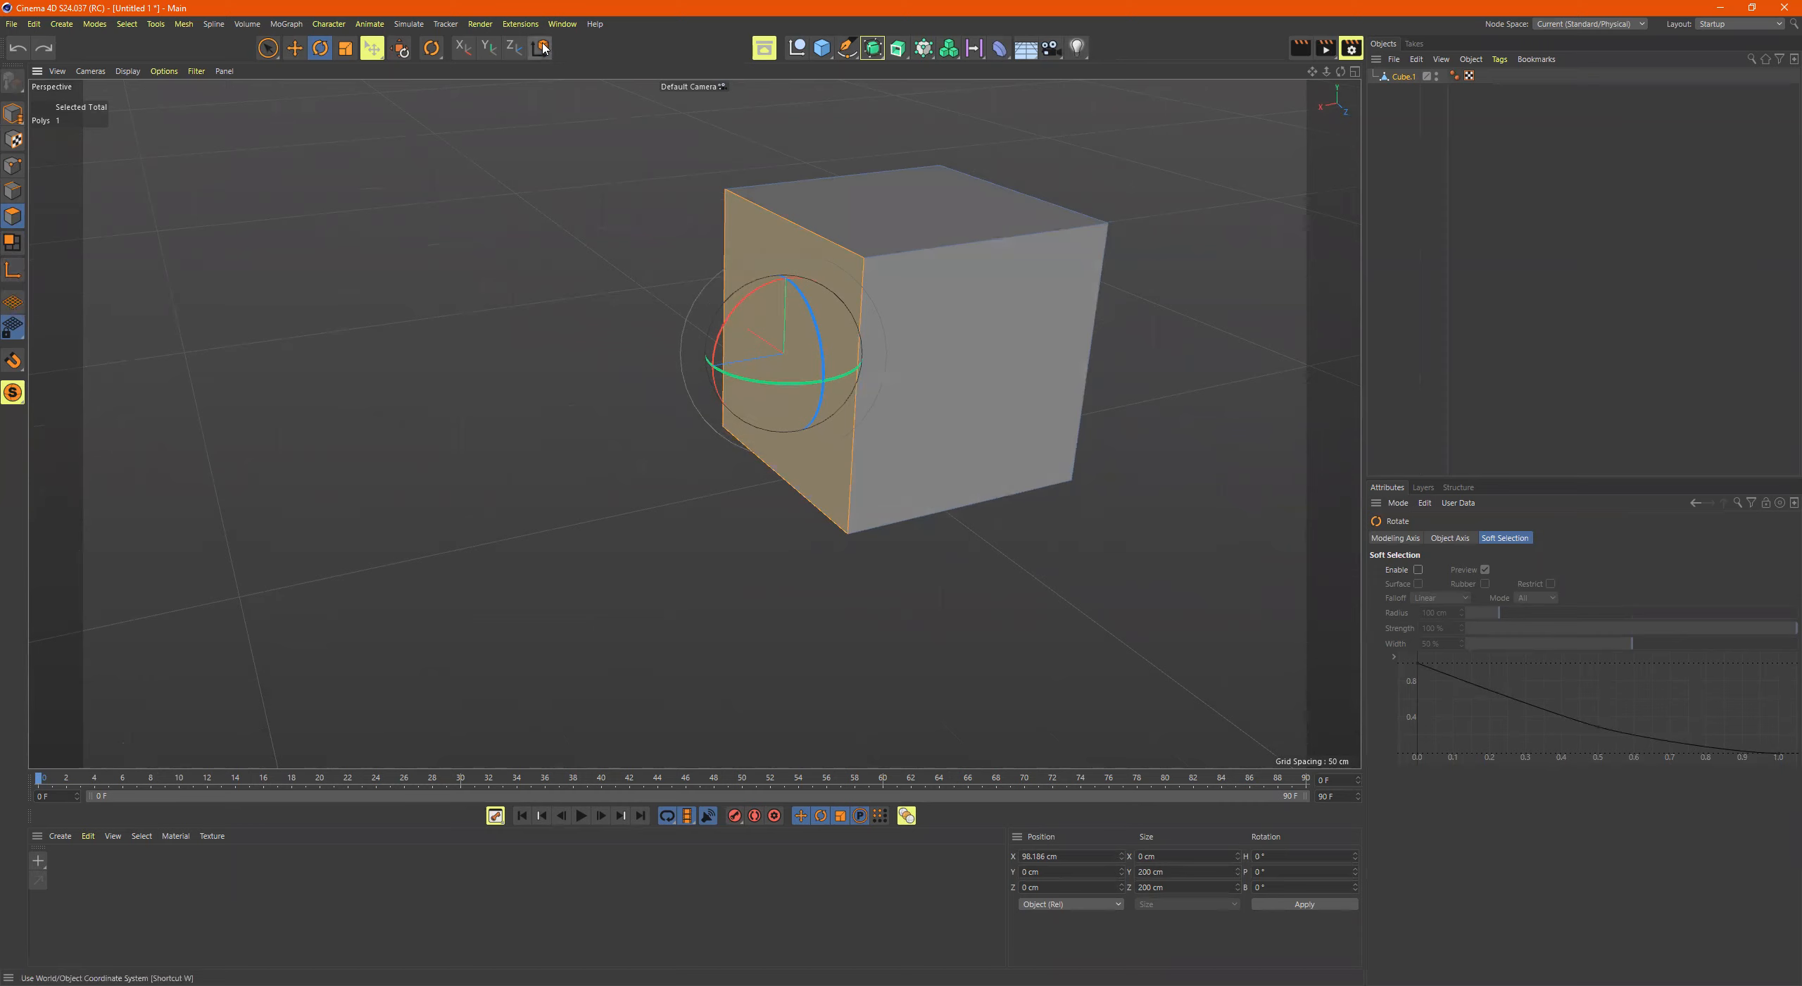
Step: Select the upper edge of the side face in Edge mode and activate the Move tool for it
{"action": "left_click_drag", "start_coordinate": [843, 359], "coordinate": [838, 271], "text": "alt"}
{"action": "middle_click_drag", "start_coordinate": [837, 271], "coordinate": [718, 345], "text": "alt"}
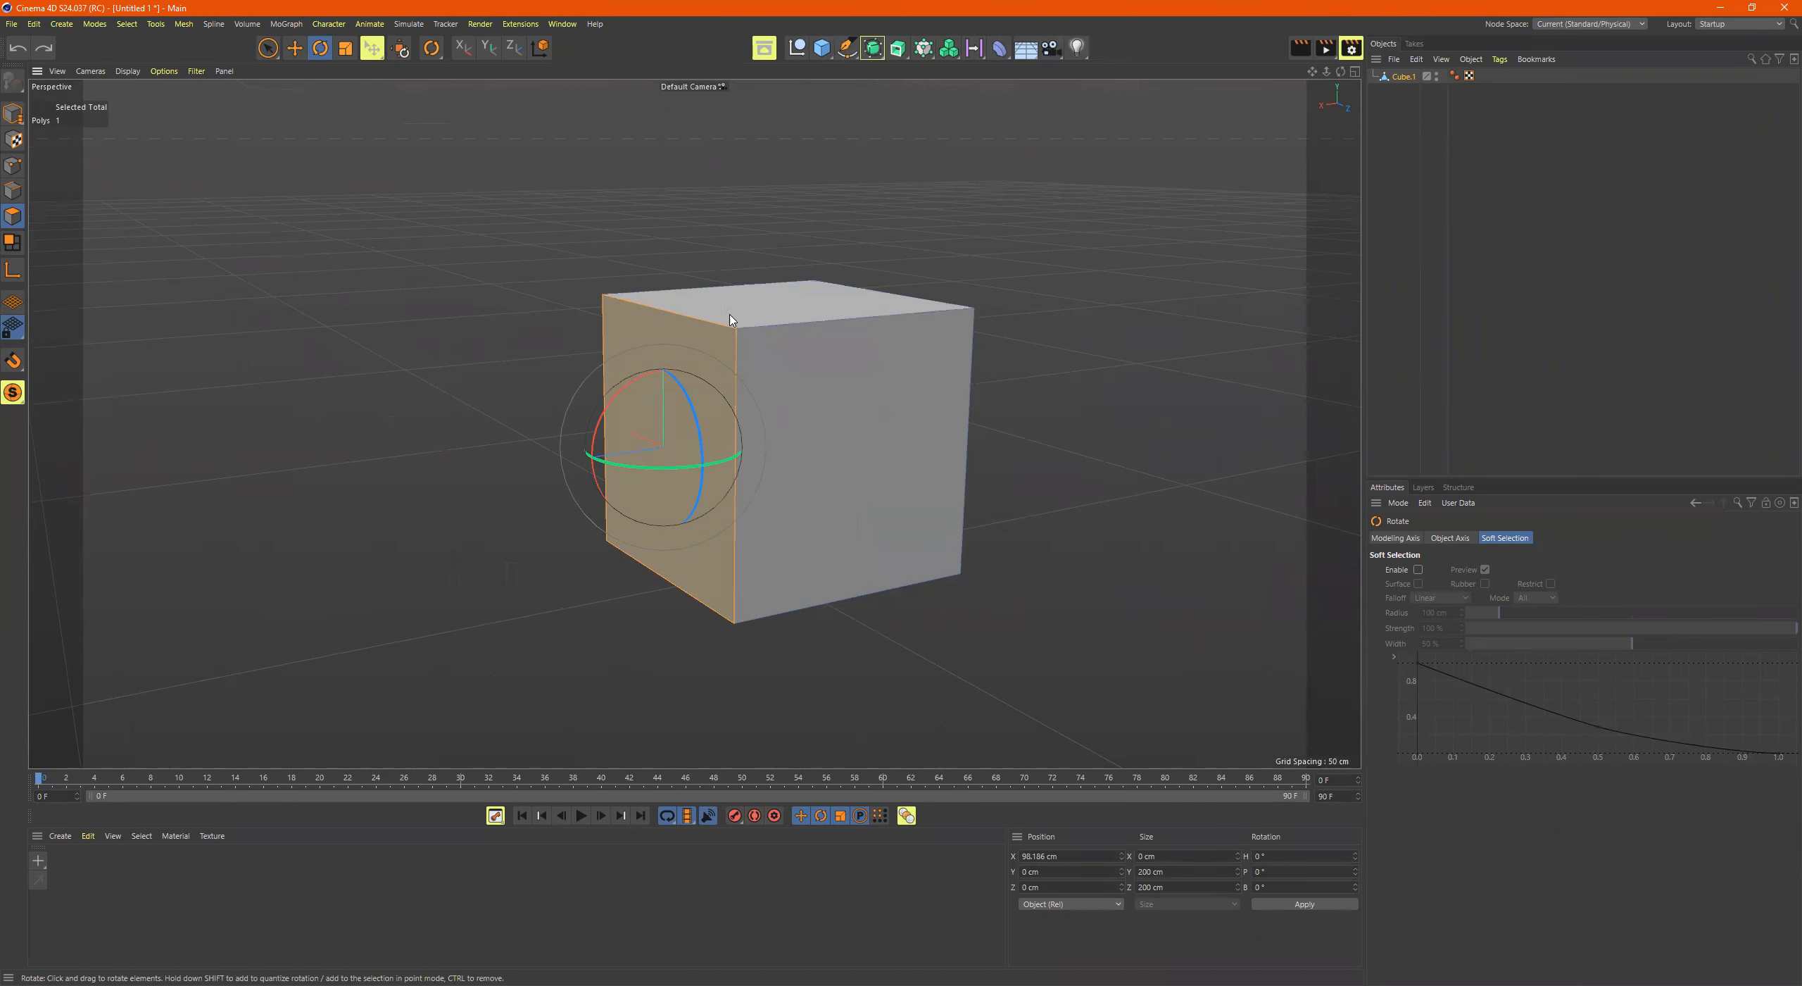
{"action": "left_click_drag", "start_coordinate": [778, 300], "coordinate": [768, 321], "text": "alt"}
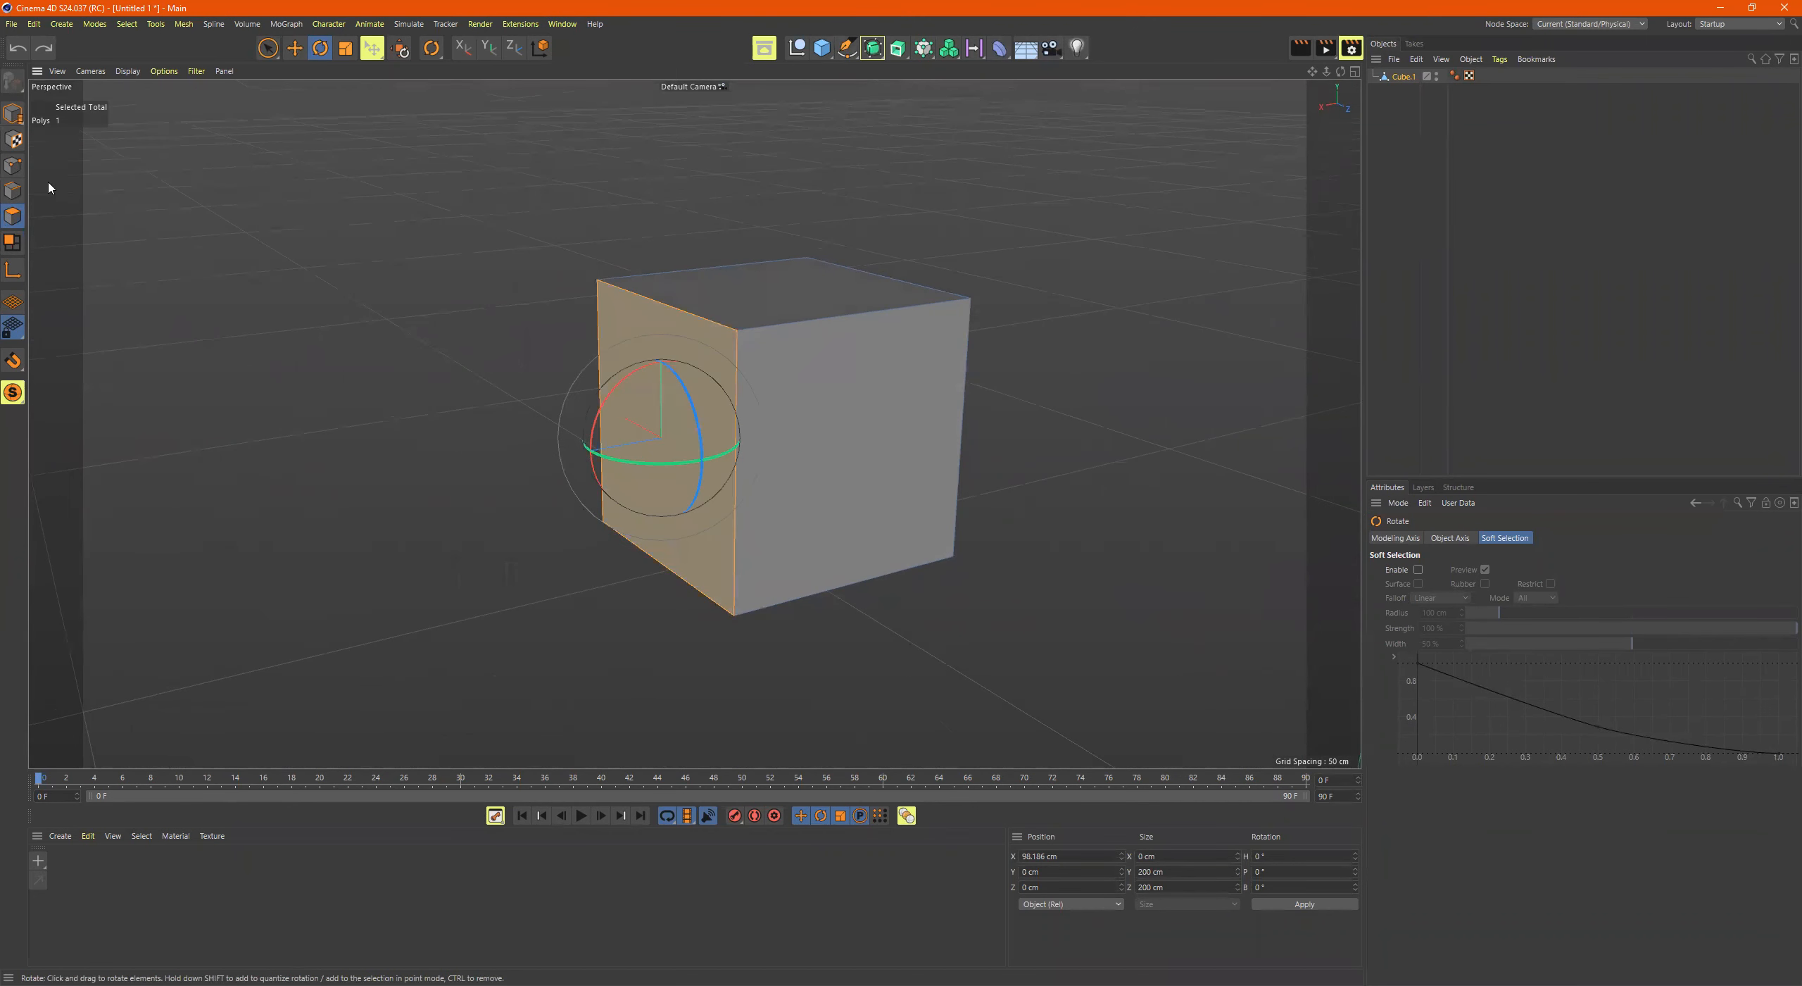
{"action": "left_click", "coordinate": [669, 310]}
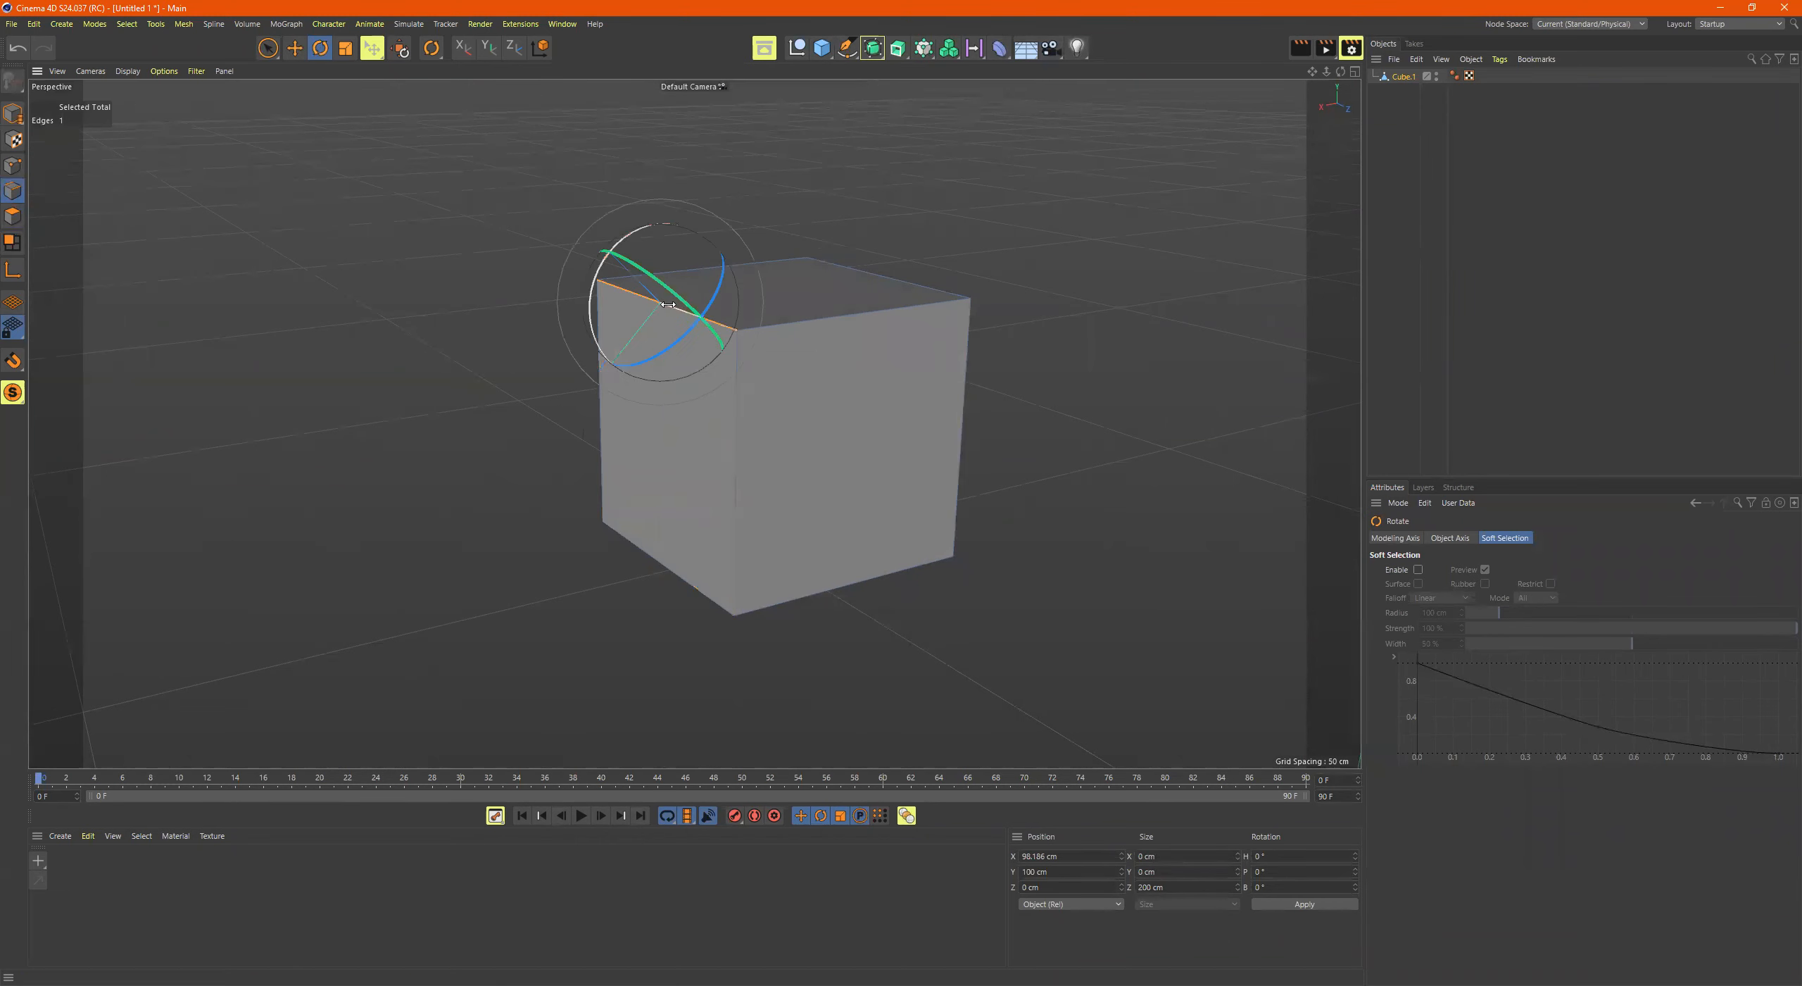
{"action": "scroll", "coordinate": [806, 285], "scroll_direction": "up", "scroll_amount": 5}
{"action": "scroll", "coordinate": [806, 284], "scroll_direction": "down", "scroll_amount": 3}
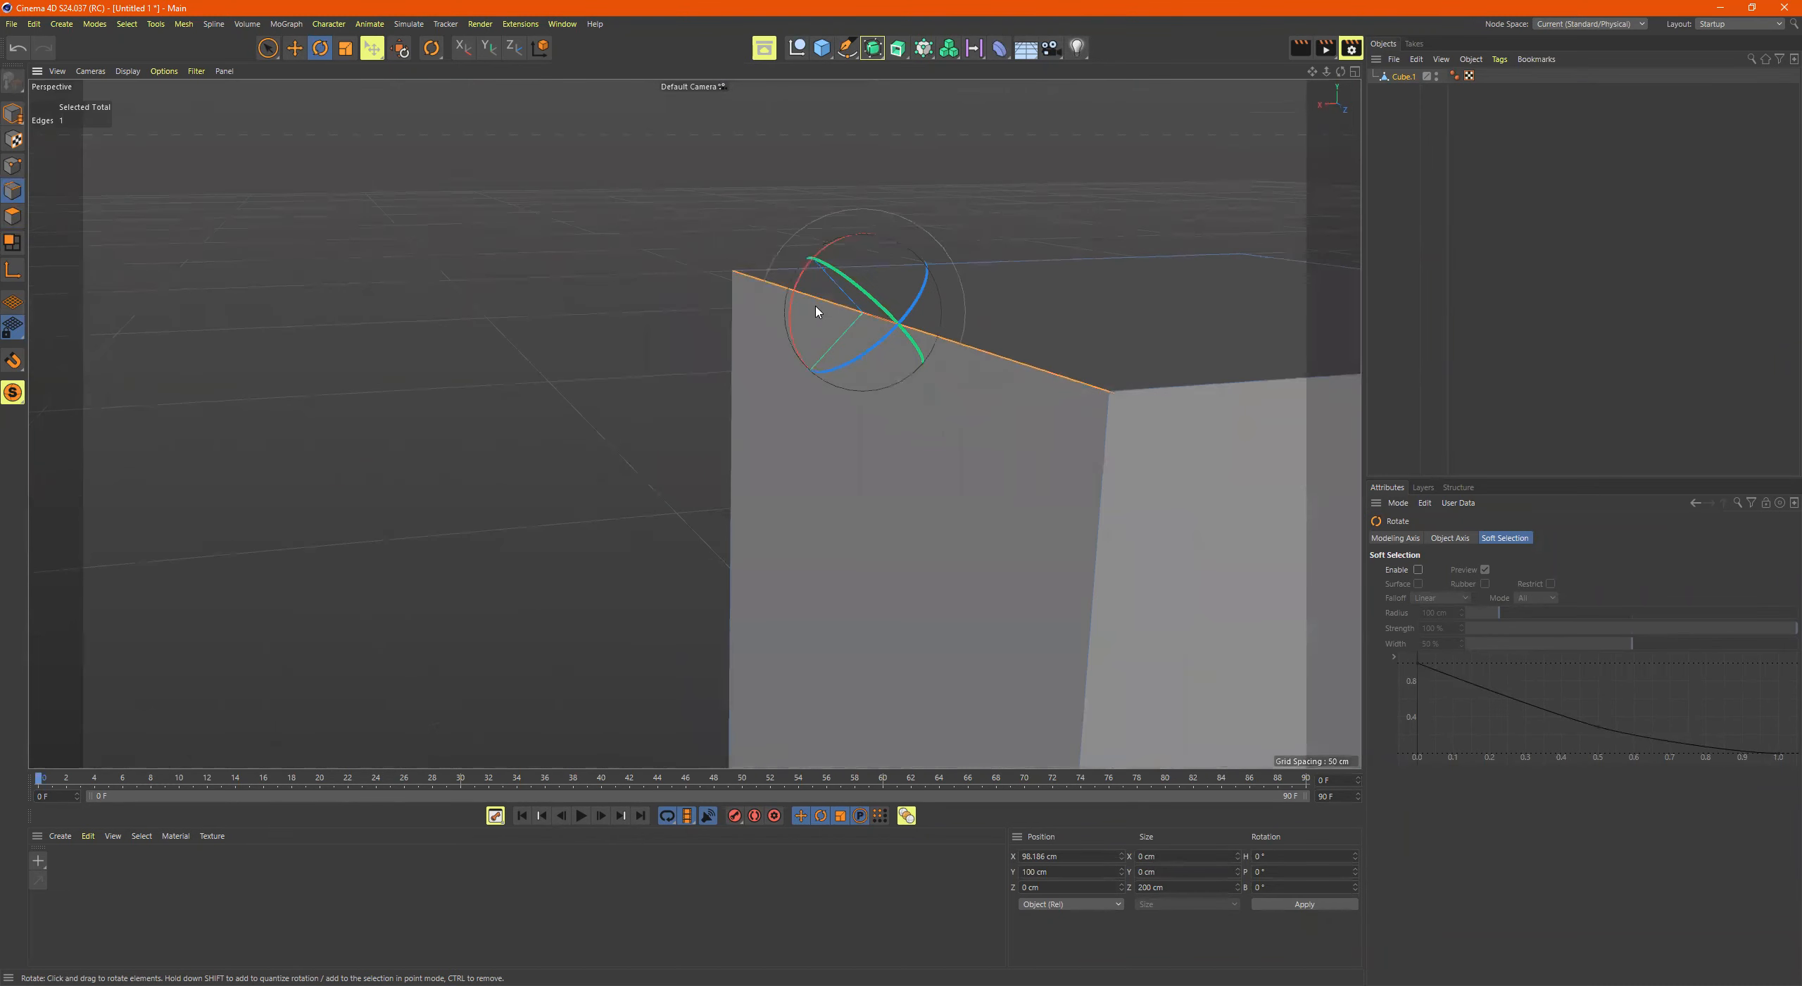
{"action": "key", "text": "e"}
{"action": "scroll", "coordinate": [886, 320], "scroll_direction": "down", "scroll_amount": 3}
{"action": "left_click_drag", "start_coordinate": [886, 320], "coordinate": [851, 356], "text": "alt"}
{"action": "middle_click_drag", "start_coordinate": [917, 349], "coordinate": [857, 325], "text": "alt"}
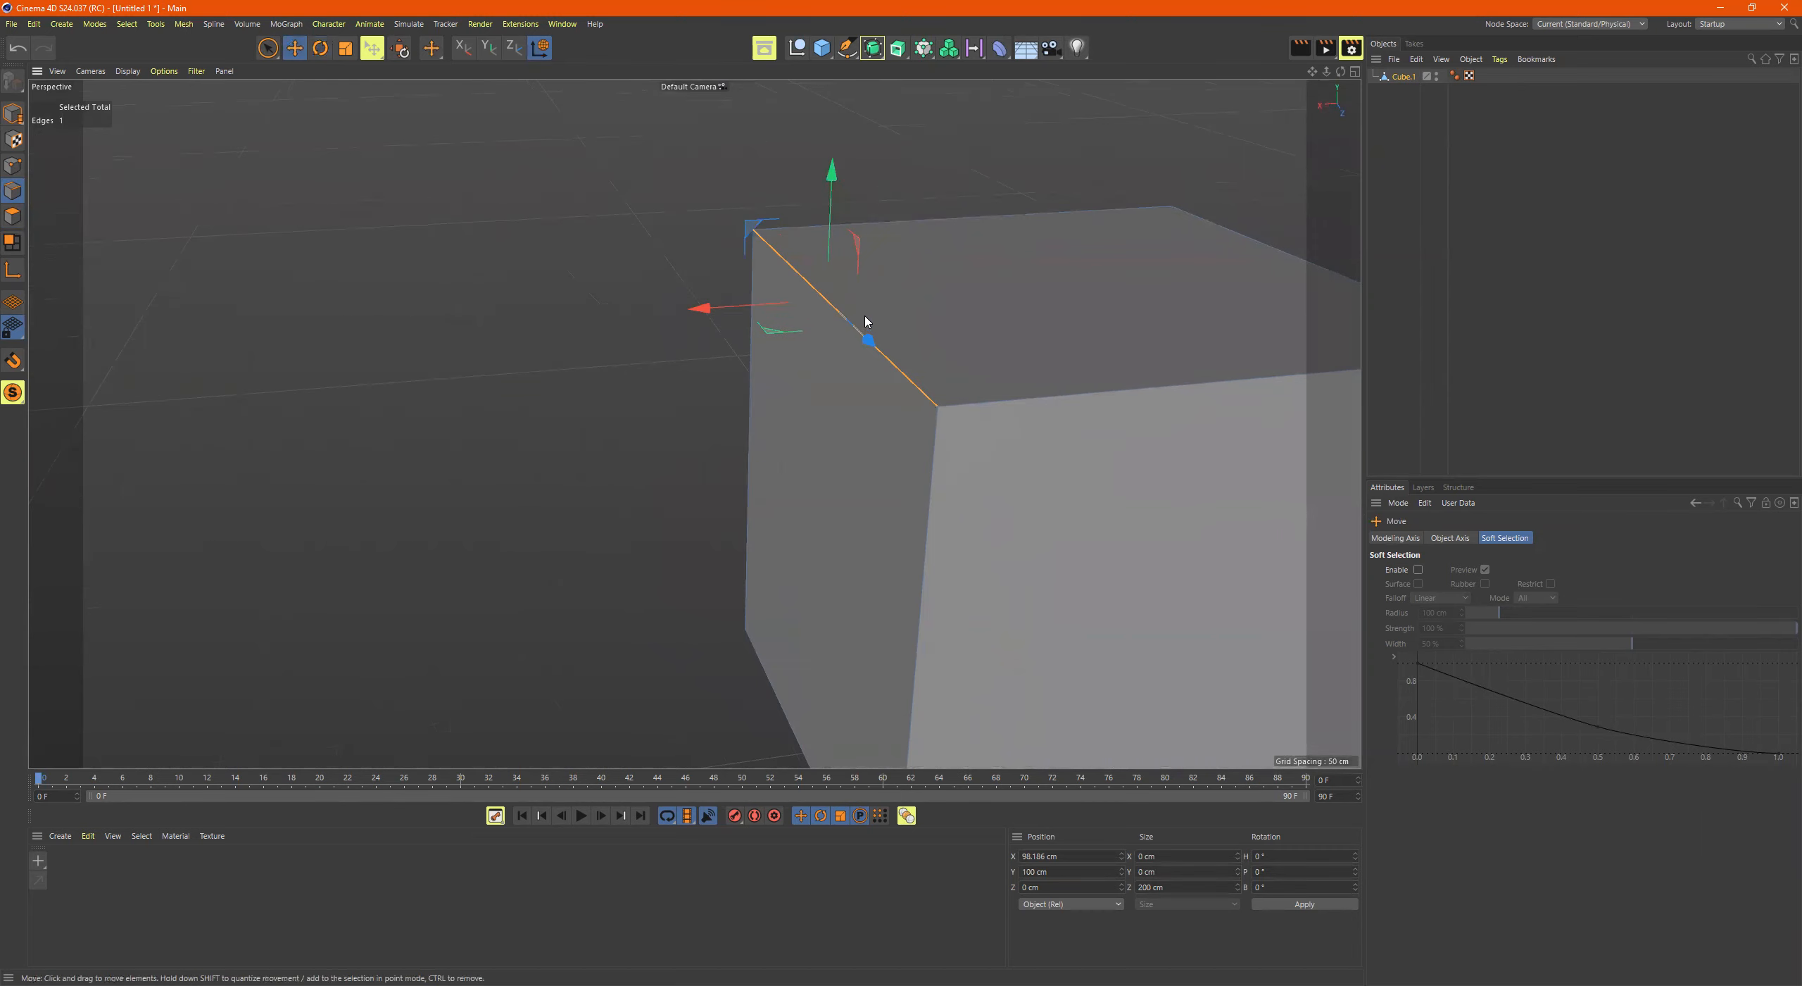
{"action": "mouse_move", "coordinate": [849, 365]}
{"action": "left_mouse_down", "text": "alt"}
{"action": "mouse_move", "coordinate": [909, 334]}
{"action": "mouse_move", "coordinate": [864, 338]}
{"action": "left_mouse_up", "text": "alt"}
{"action": "scroll", "coordinate": [904, 335], "scroll_direction": "down", "scroll_amount": 3}
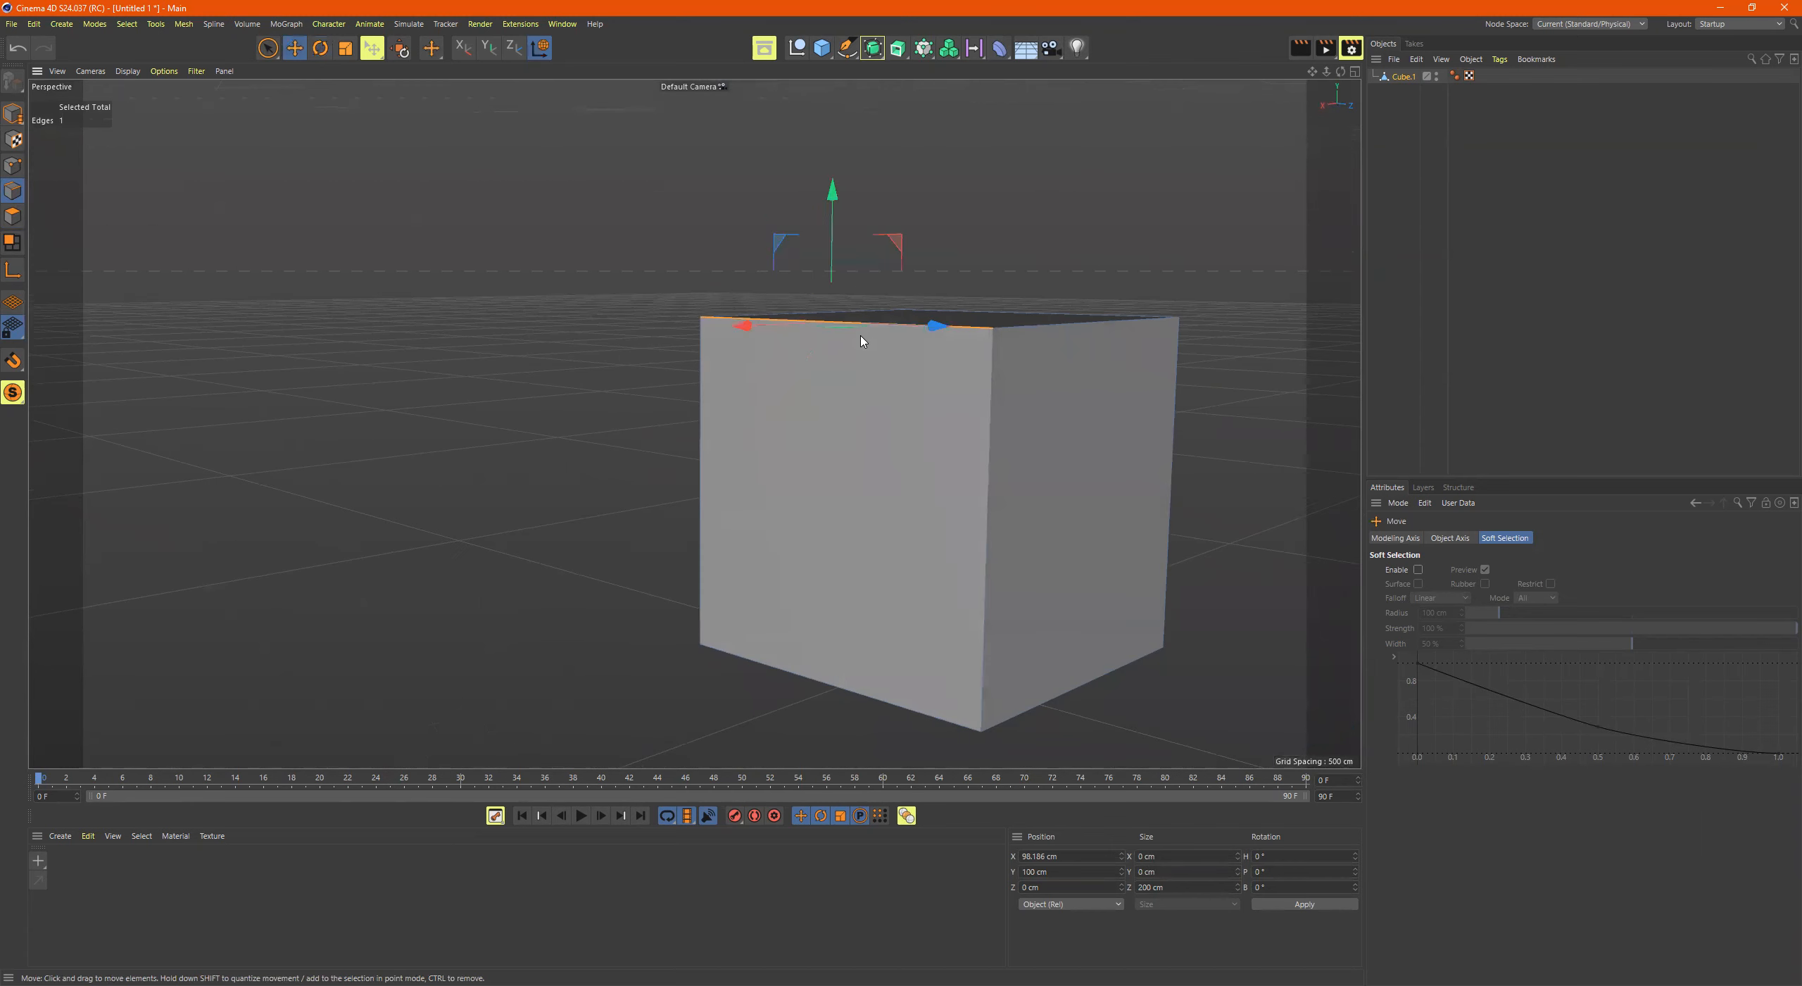
Step: Toggle the selected edge's axes between object and world coordinates to compare their orientation
{"action": "left_click", "coordinate": [544, 50]}
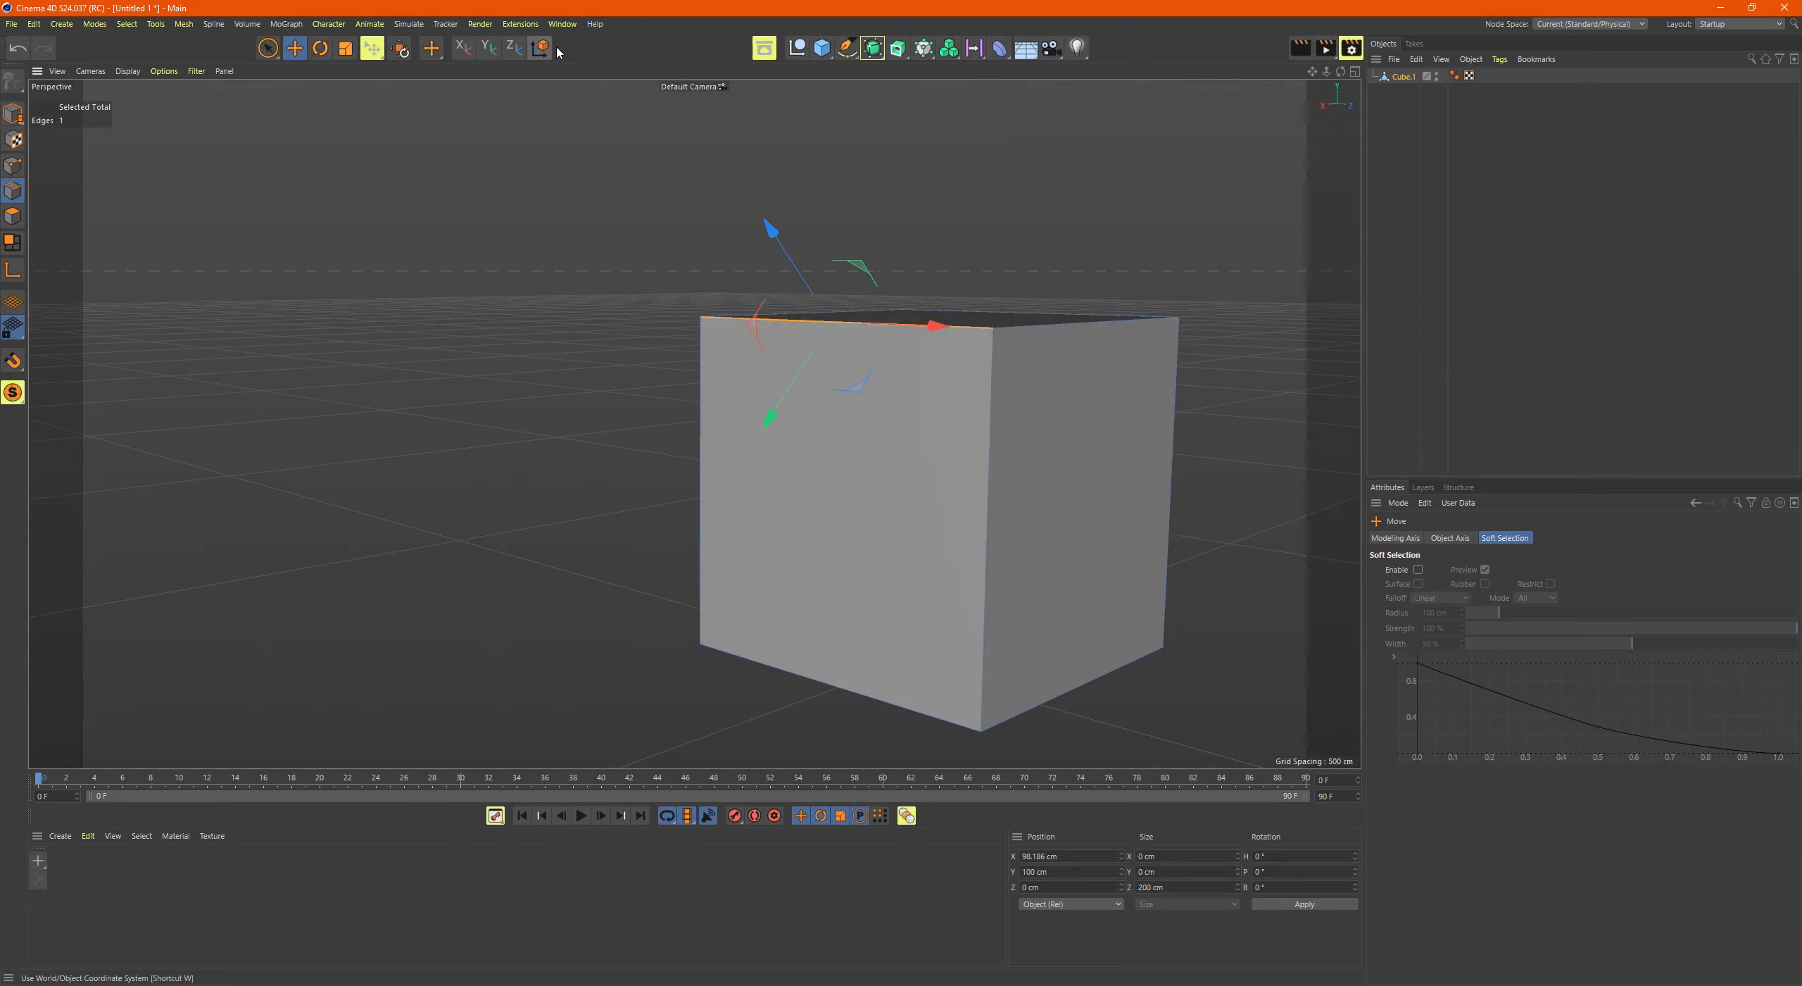
{"action": "left_click_drag", "start_coordinate": [615, 81], "coordinate": [706, 207], "text": "alt"}
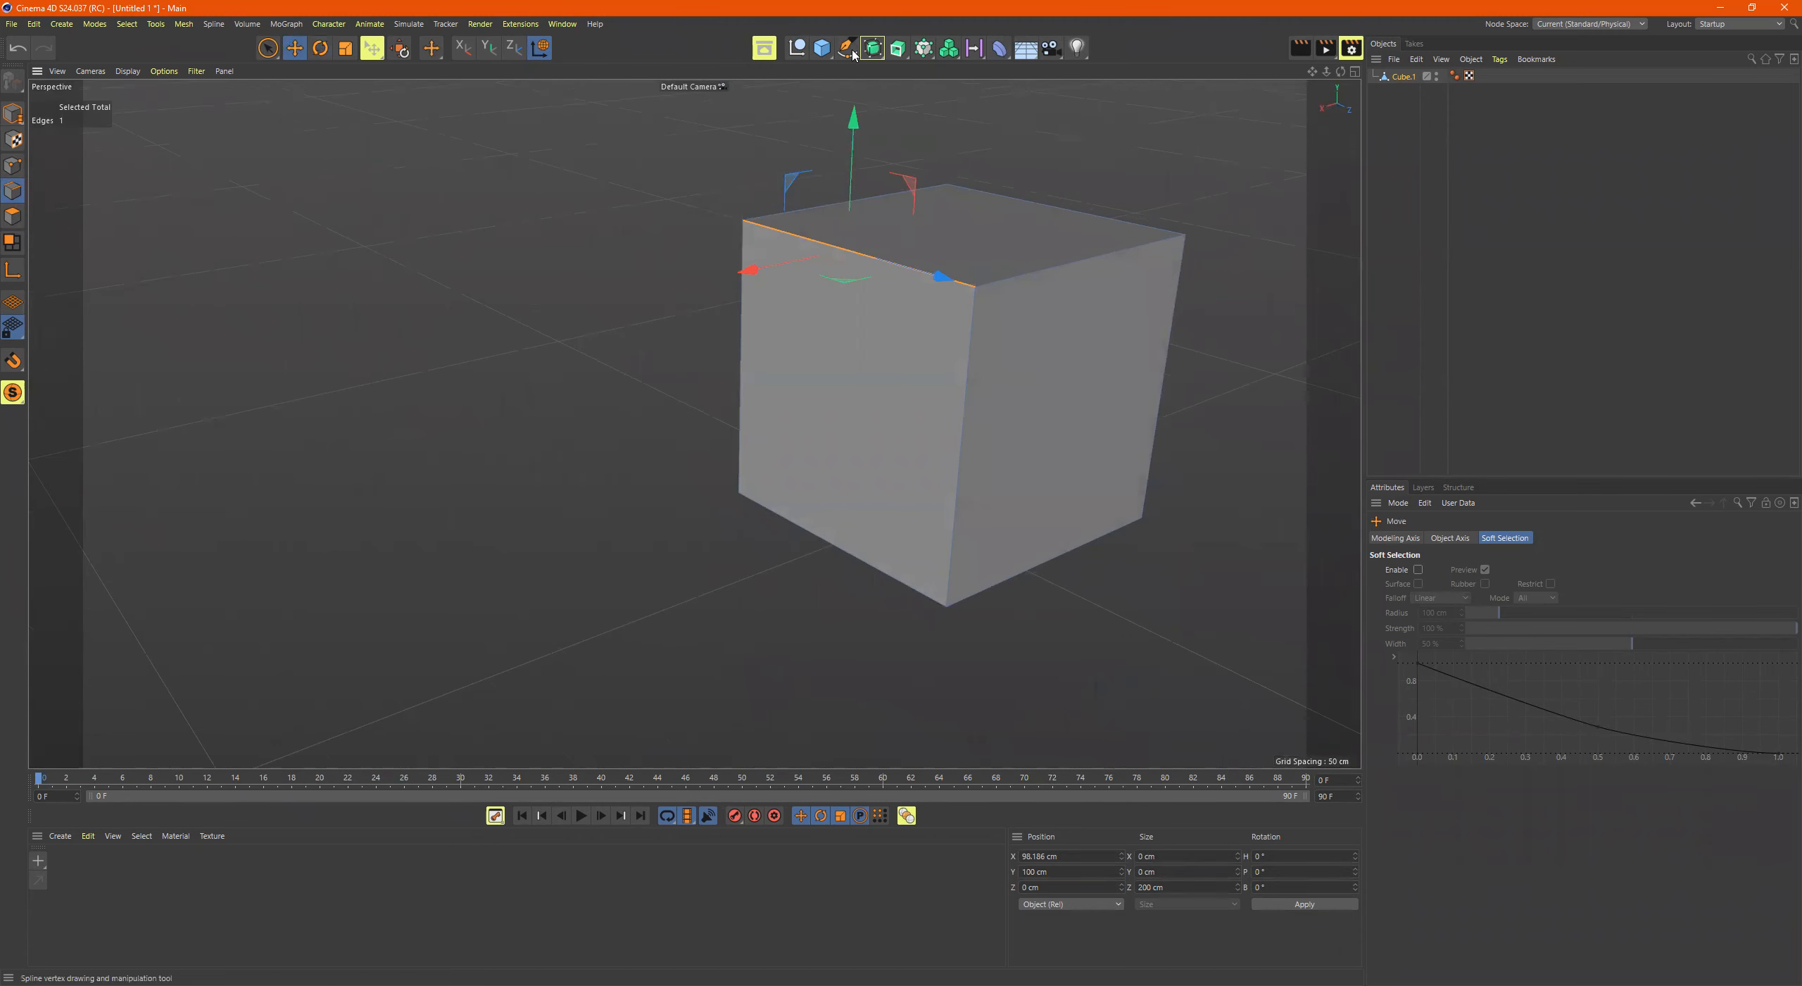
Step: Add a cylinder primitive beside the cube and raise it along the vertical axis
{"action": "left_click_drag", "start_coordinate": [826, 55], "coordinate": [871, 95]}
{"action": "right_click_drag", "start_coordinate": [1032, 322], "coordinate": [775, 382], "text": "alt"}
{"action": "middle_click_drag", "start_coordinate": [1061, 370], "coordinate": [656, 326], "text": "alt"}
{"action": "right_click_drag", "start_coordinate": [655, 326], "coordinate": [784, 318], "text": "alt"}
{"action": "mouse_move", "coordinate": [784, 318]}
{"action": "left_mouse_down", "text": "alt"}
{"action": "mouse_move", "coordinate": [753, 315]}
{"action": "mouse_move", "coordinate": [781, 314]}
{"action": "left_mouse_up", "text": "alt"}
{"action": "left_click_drag", "start_coordinate": [772, 383], "coordinate": [762, 239]}
{"action": "right_click_drag", "start_coordinate": [810, 280], "coordinate": [753, 281], "text": "alt"}
{"action": "left_click_drag", "start_coordinate": [845, 215], "coordinate": [820, 236], "text": "alt"}
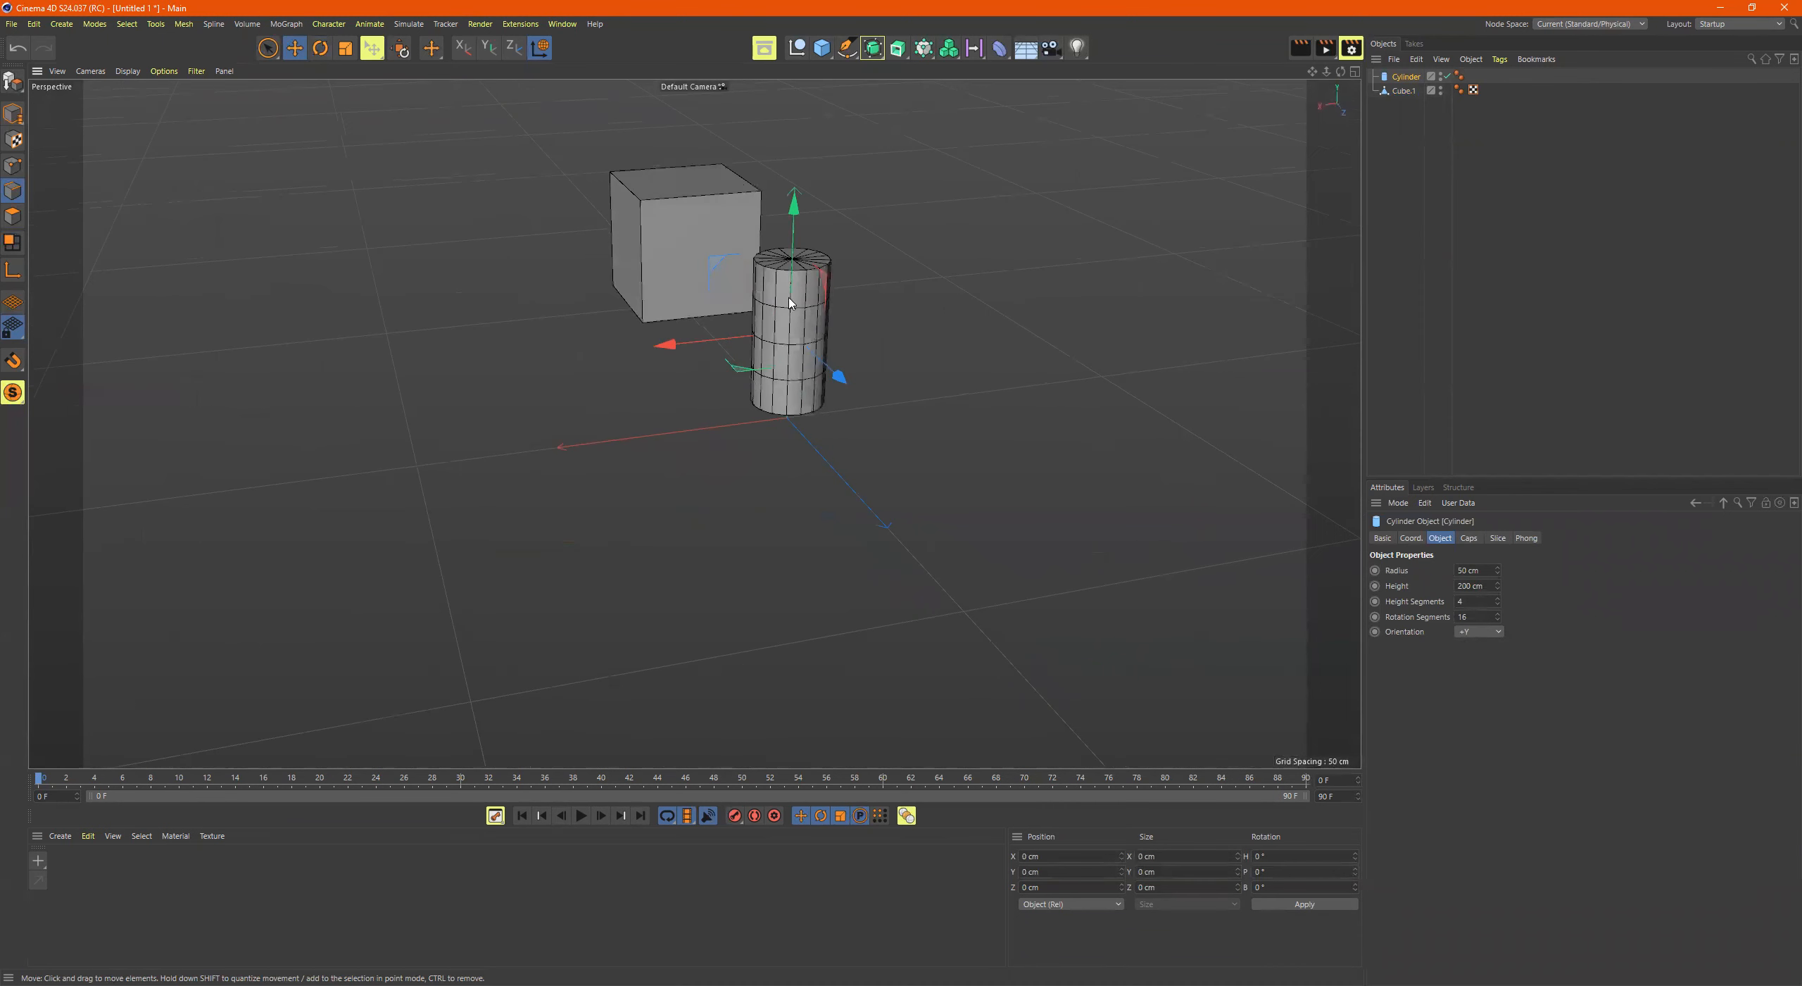
Step: Move the cylinder down and back up along the world Y axis
{"action": "middle_click_drag", "start_coordinate": [820, 236], "coordinate": [811, 332], "text": "alt"}
{"action": "left_click_drag", "start_coordinate": [786, 303], "coordinate": [853, 523]}
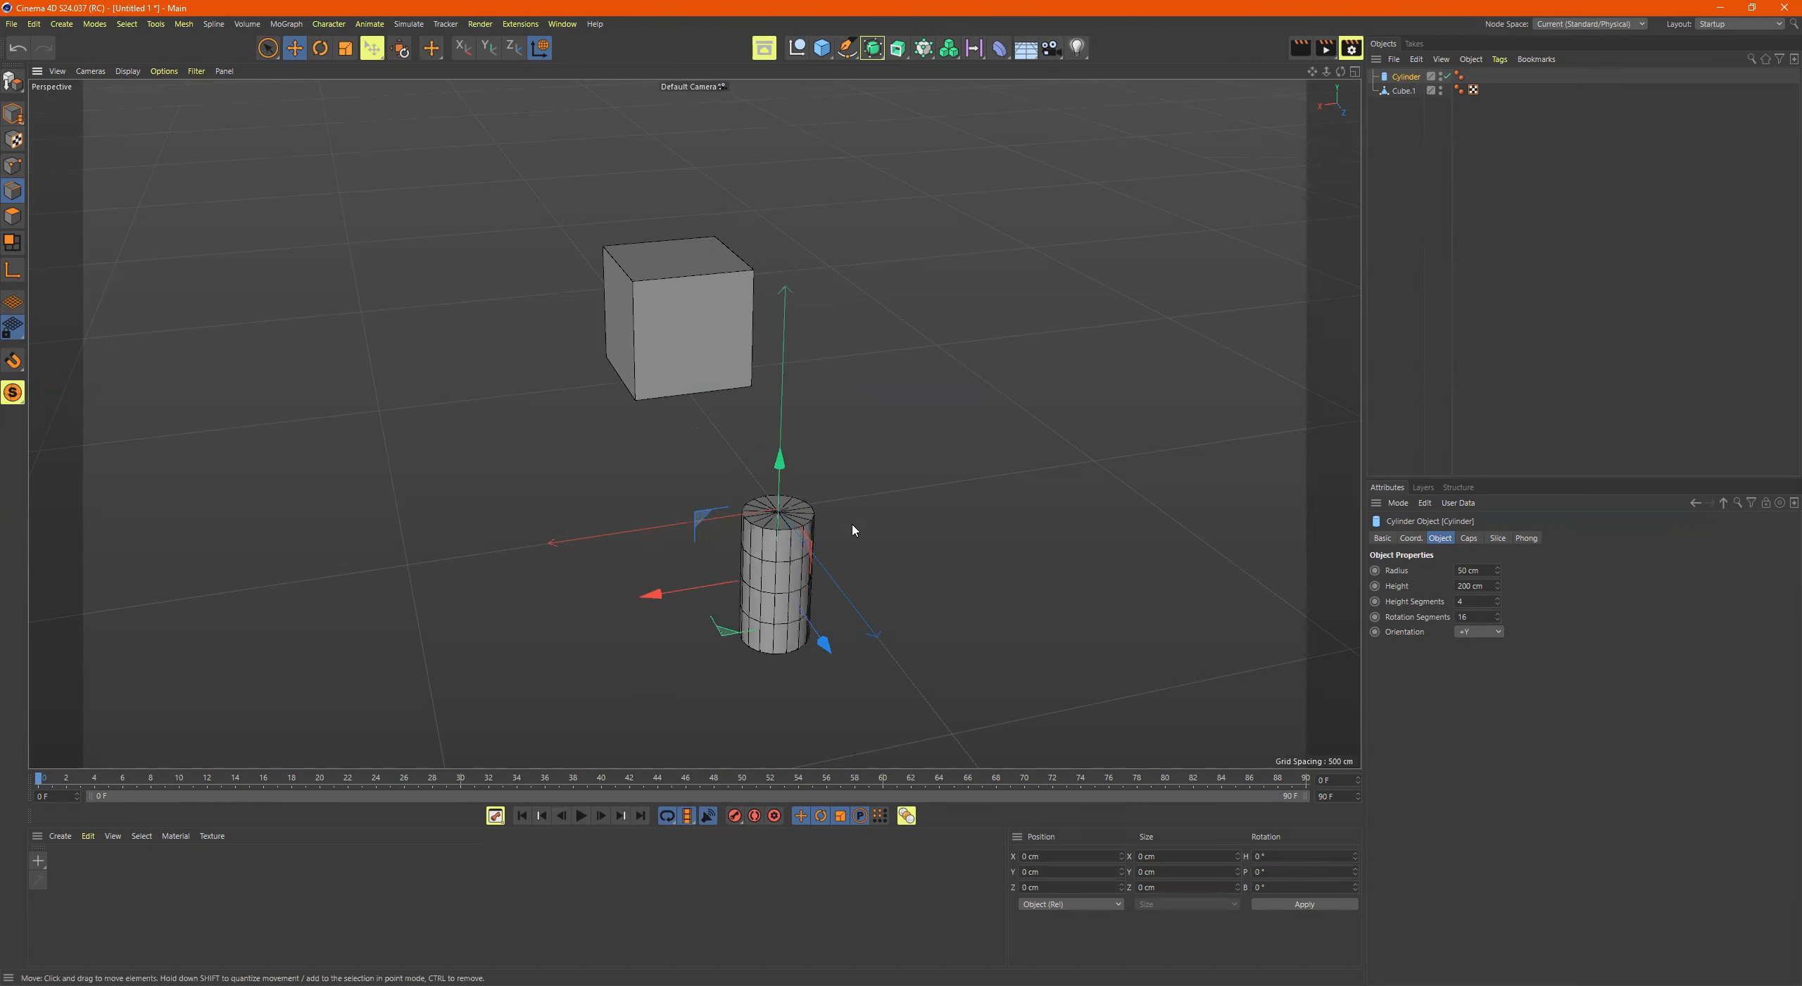
{"action": "left_click_drag", "start_coordinate": [784, 473], "coordinate": [775, 451]}
{"action": "left_click_drag", "start_coordinate": [756, 322], "coordinate": [761, 350]}
Step: Rotate the cylinder about 44° around its Z axis and return to the Move tool
{"action": "key", "text": "e"}
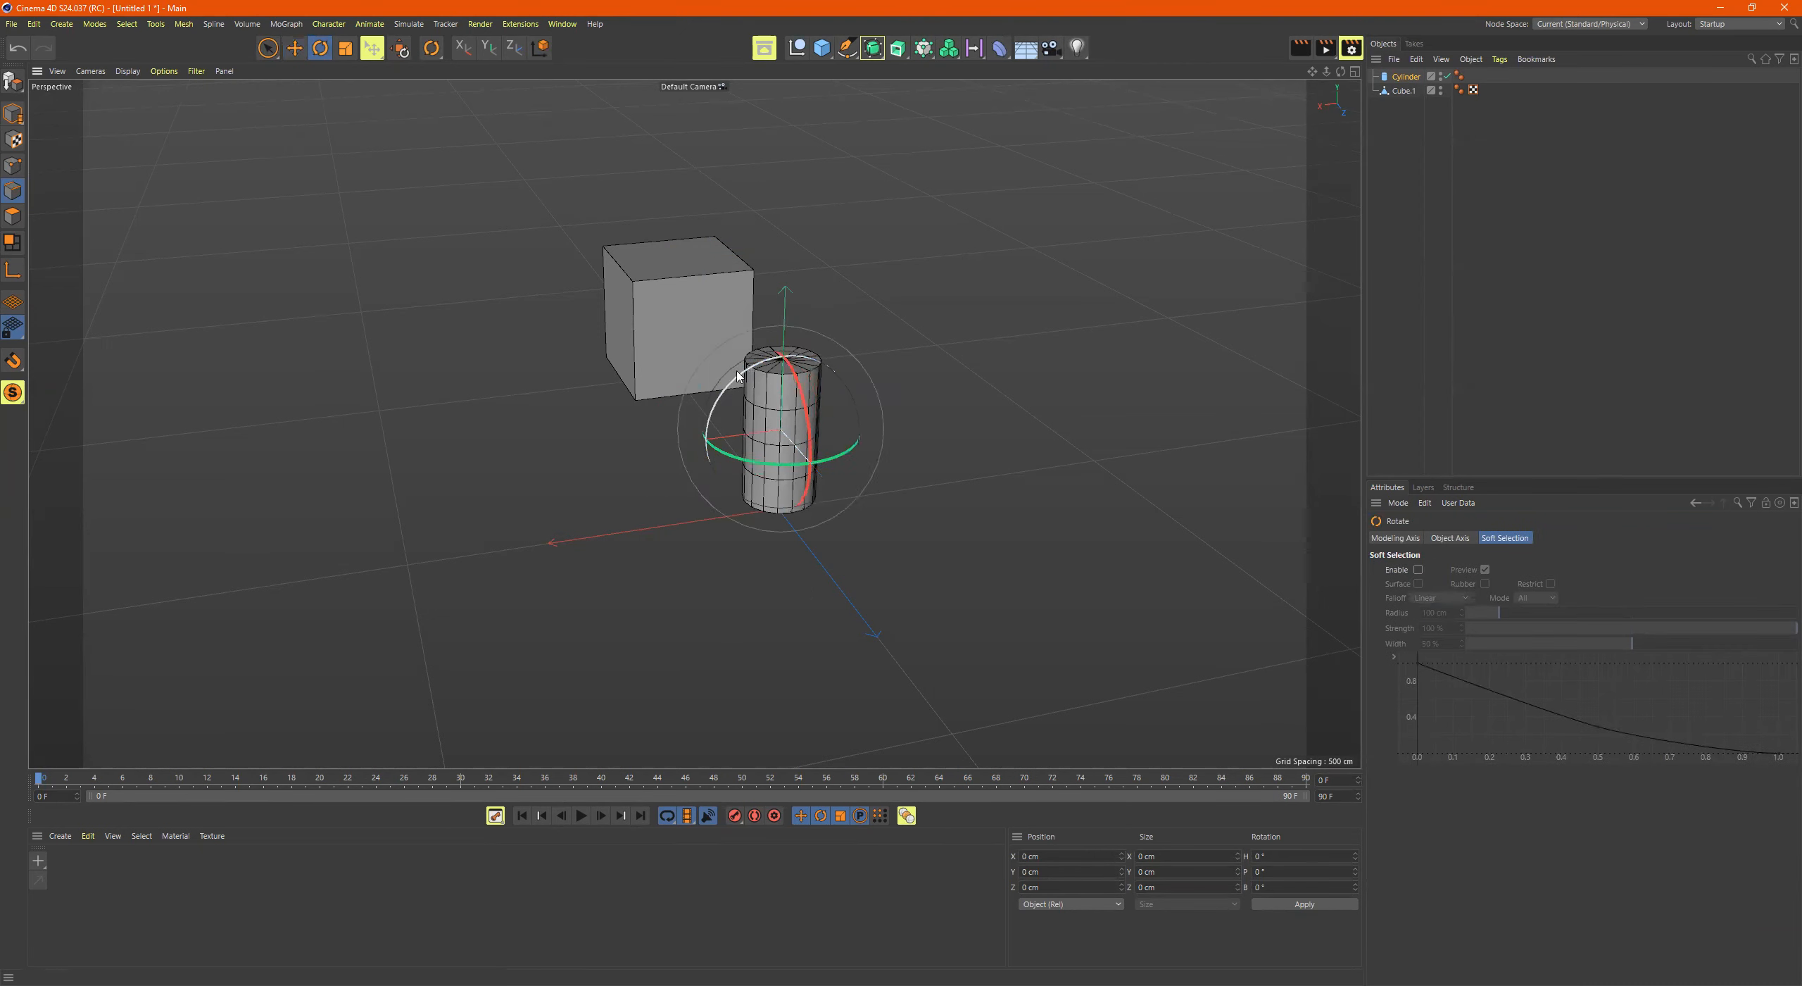
{"action": "left_click_drag", "start_coordinate": [655, 402], "coordinate": [655, 402]}
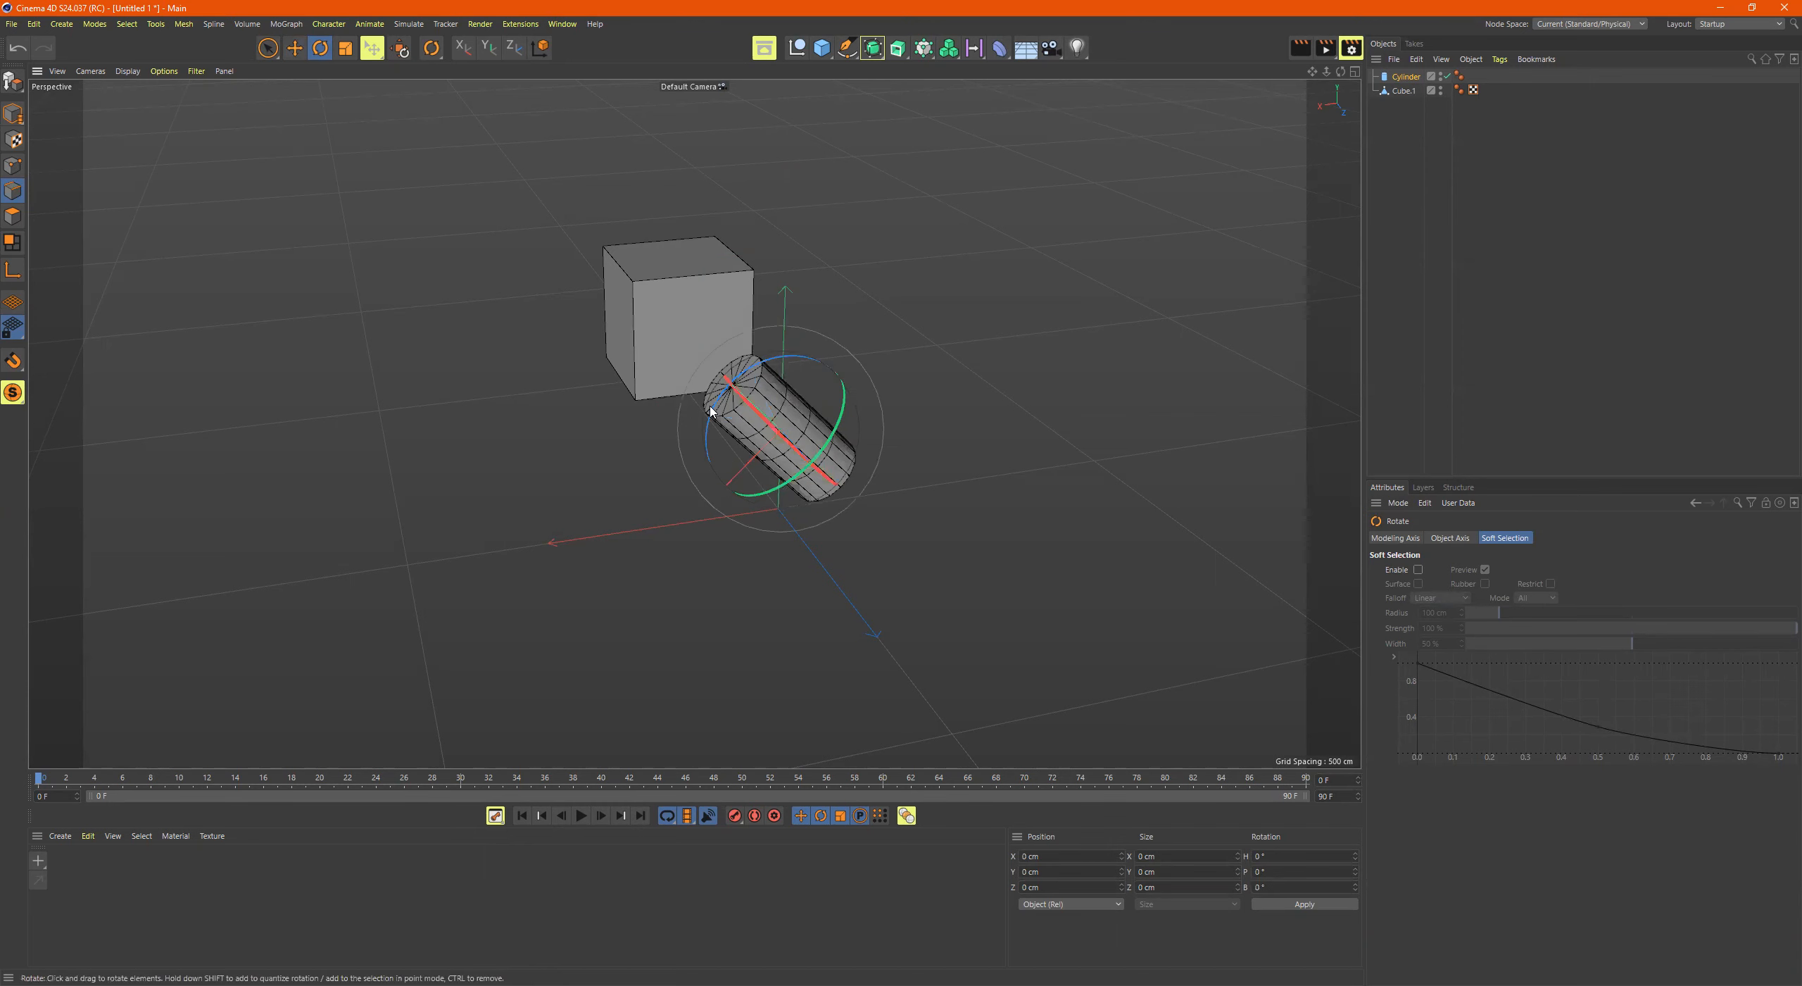
{"action": "key", "text": "e"}
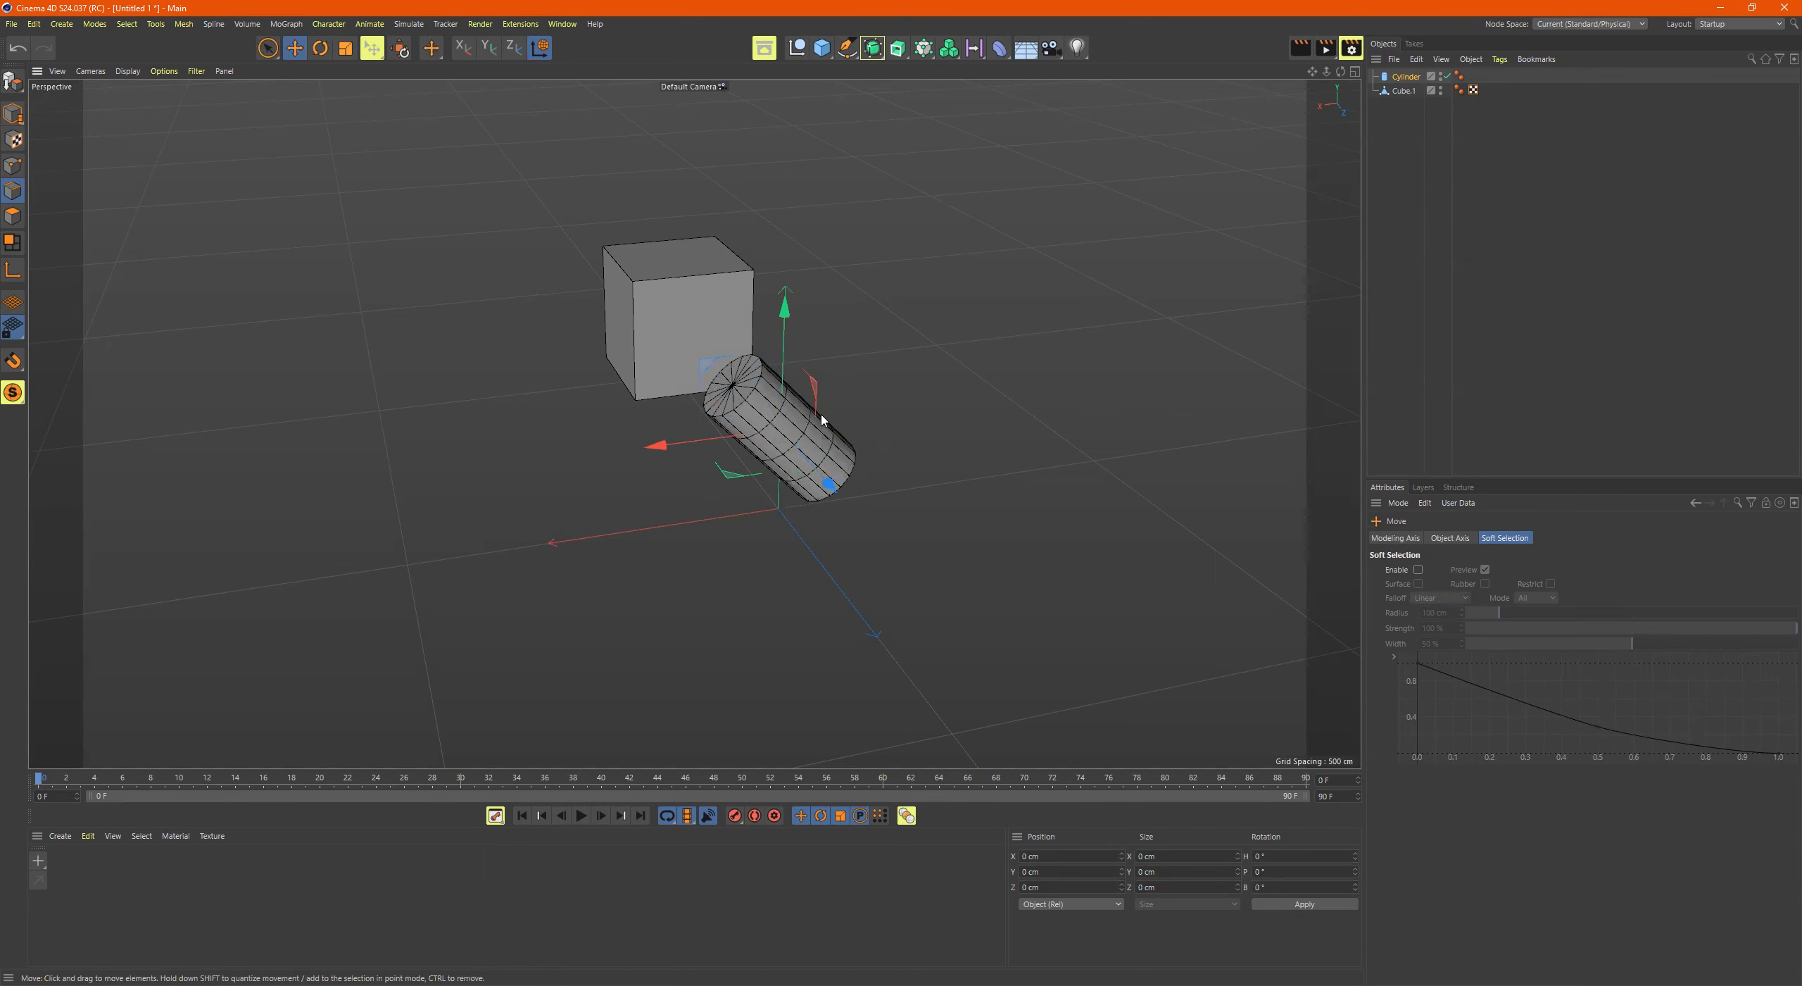
Step: Move the tilted cylinder up and down along the world Y axis
{"action": "left_click_drag", "start_coordinate": [818, 416], "coordinate": [748, 384], "text": "alt"}
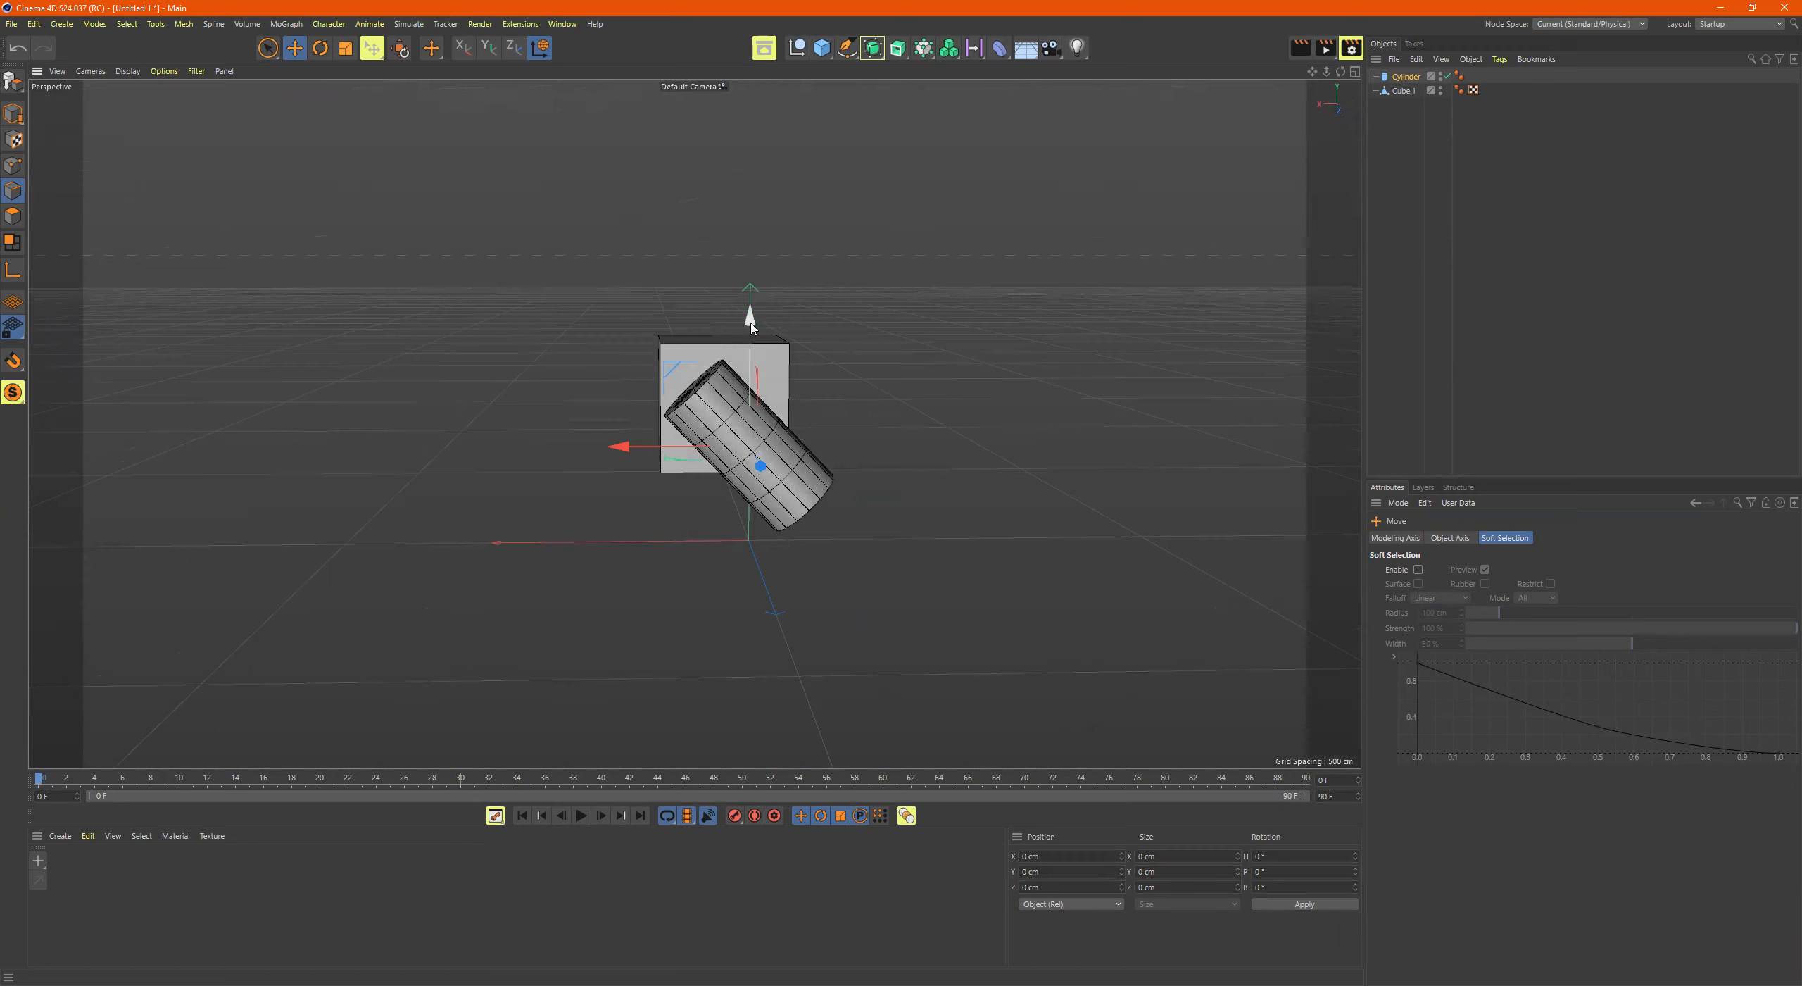
{"action": "left_click_drag", "start_coordinate": [751, 325], "coordinate": [676, 294]}
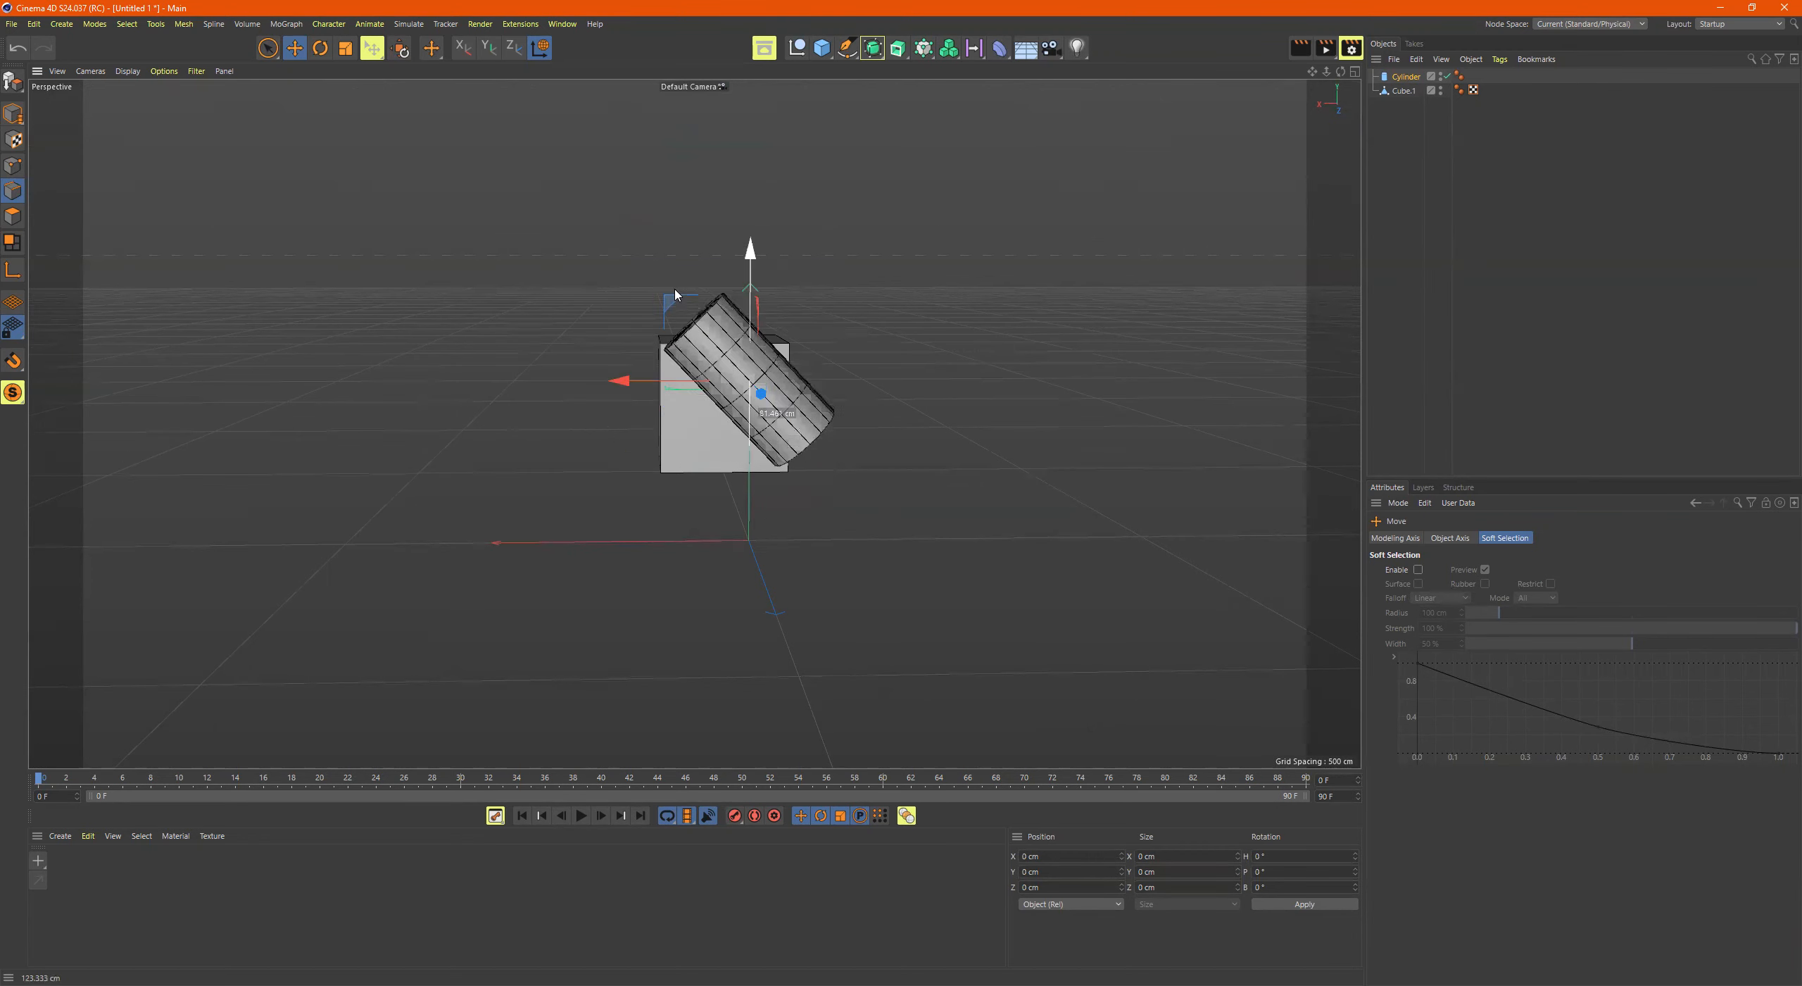
{"action": "left_click_drag", "start_coordinate": [670, 207], "coordinate": [680, 365]}
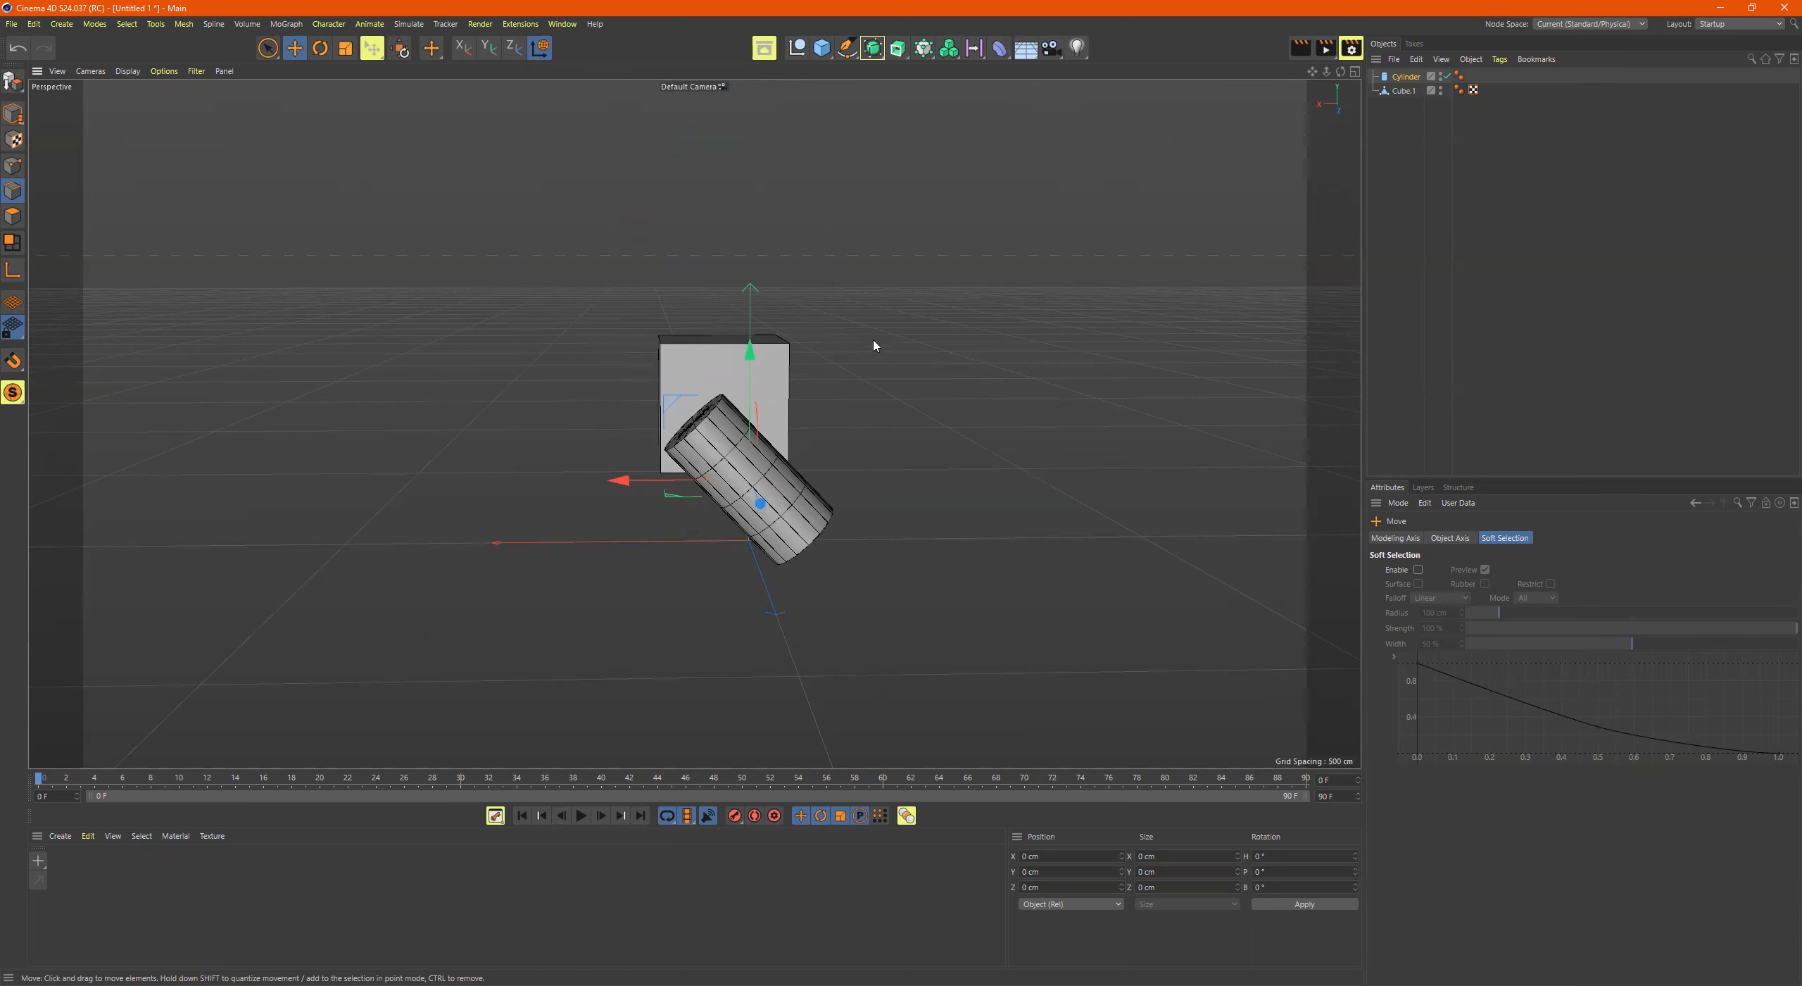
Step: Use object coordinates to move the cylinder back and forth along its own tilted Y axis
{"action": "left_click_drag", "start_coordinate": [822, 414], "coordinate": [863, 431], "text": "alt"}
{"action": "left_click_drag", "start_coordinate": [666, 387], "coordinate": [710, 339]}
{"action": "left_click_drag", "start_coordinate": [683, 414], "coordinate": [600, 362], "text": "alt"}
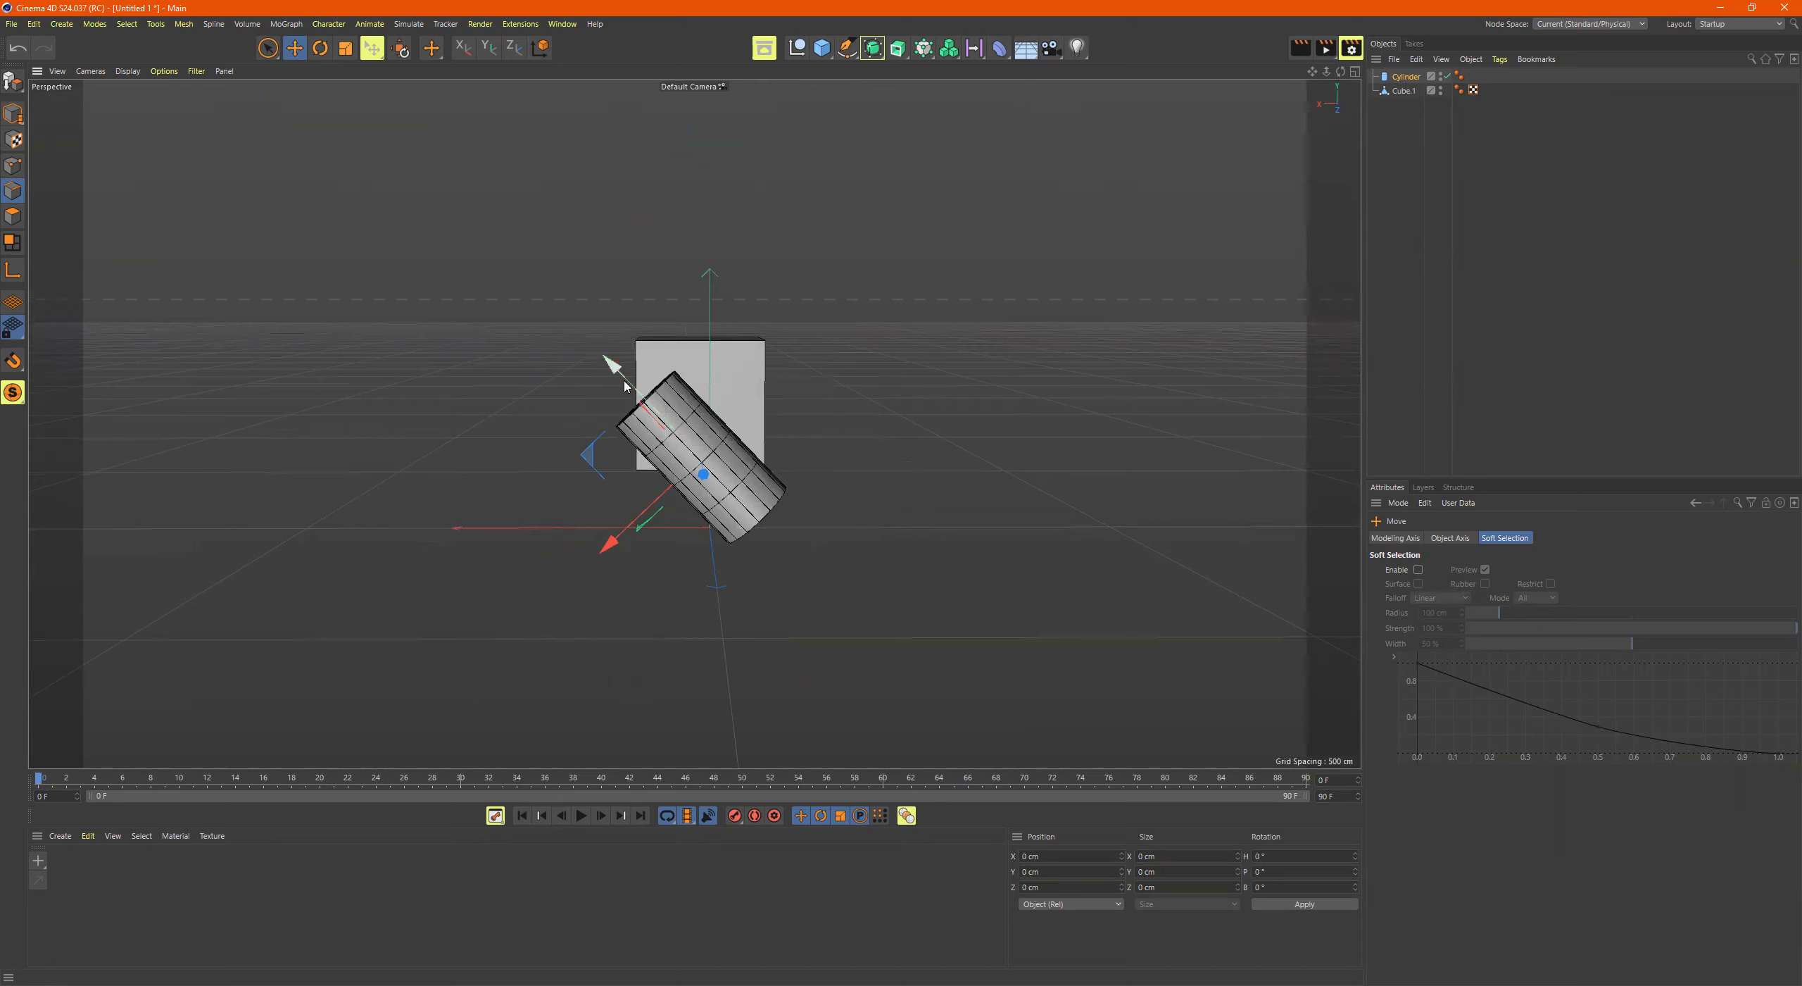
{"action": "left_click_drag", "start_coordinate": [485, 271], "coordinate": [620, 378]}
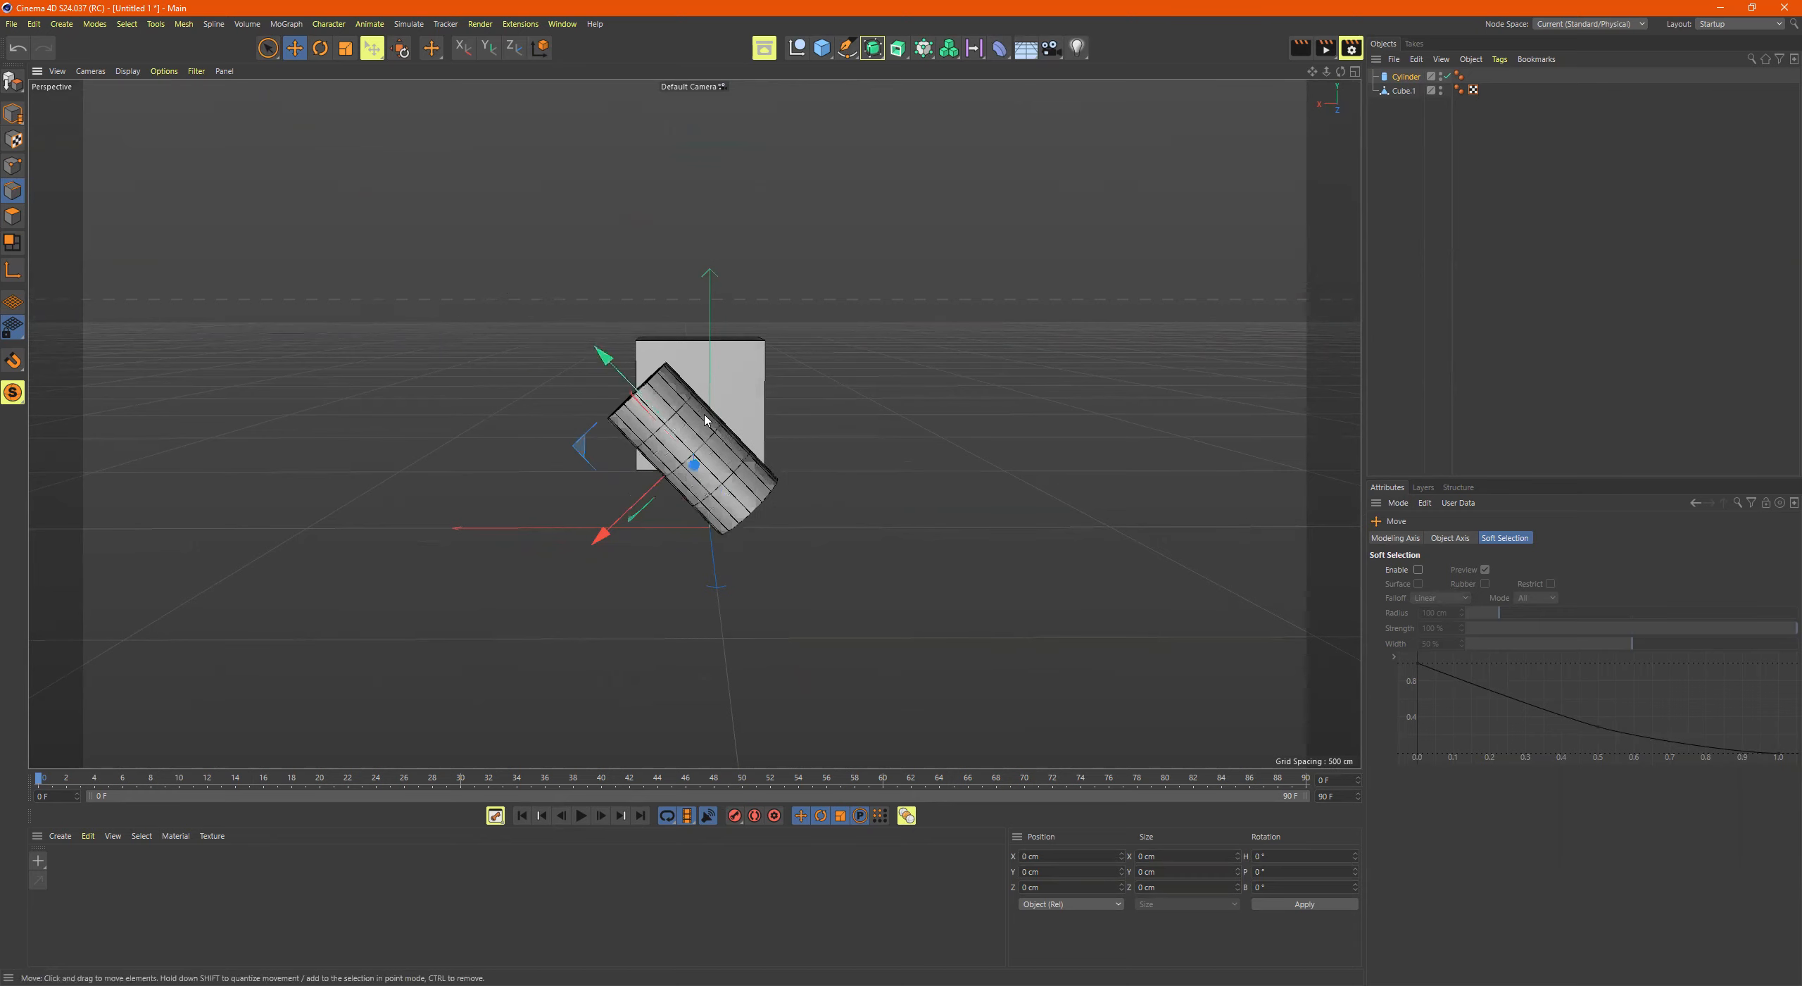
Step: Switch back to world coordinates and move the cylinder along the world Z axis, away from the cube
{"action": "mouse_move", "coordinate": [669, 414]}
{"action": "left_mouse_down", "text": "alt"}
{"action": "mouse_move", "coordinate": [740, 402]}
{"action": "mouse_move", "coordinate": [672, 393]}
{"action": "left_mouse_up", "text": "alt"}
{"action": "left_click_drag", "start_coordinate": [669, 400], "coordinate": [888, 438], "text": "alt"}
{"action": "key", "text": "w"}
{"action": "scroll", "coordinate": [880, 430], "scroll_direction": "down", "scroll_amount": 4}
{"action": "left_click_drag", "start_coordinate": [663, 423], "coordinate": [781, 476], "text": "alt"}
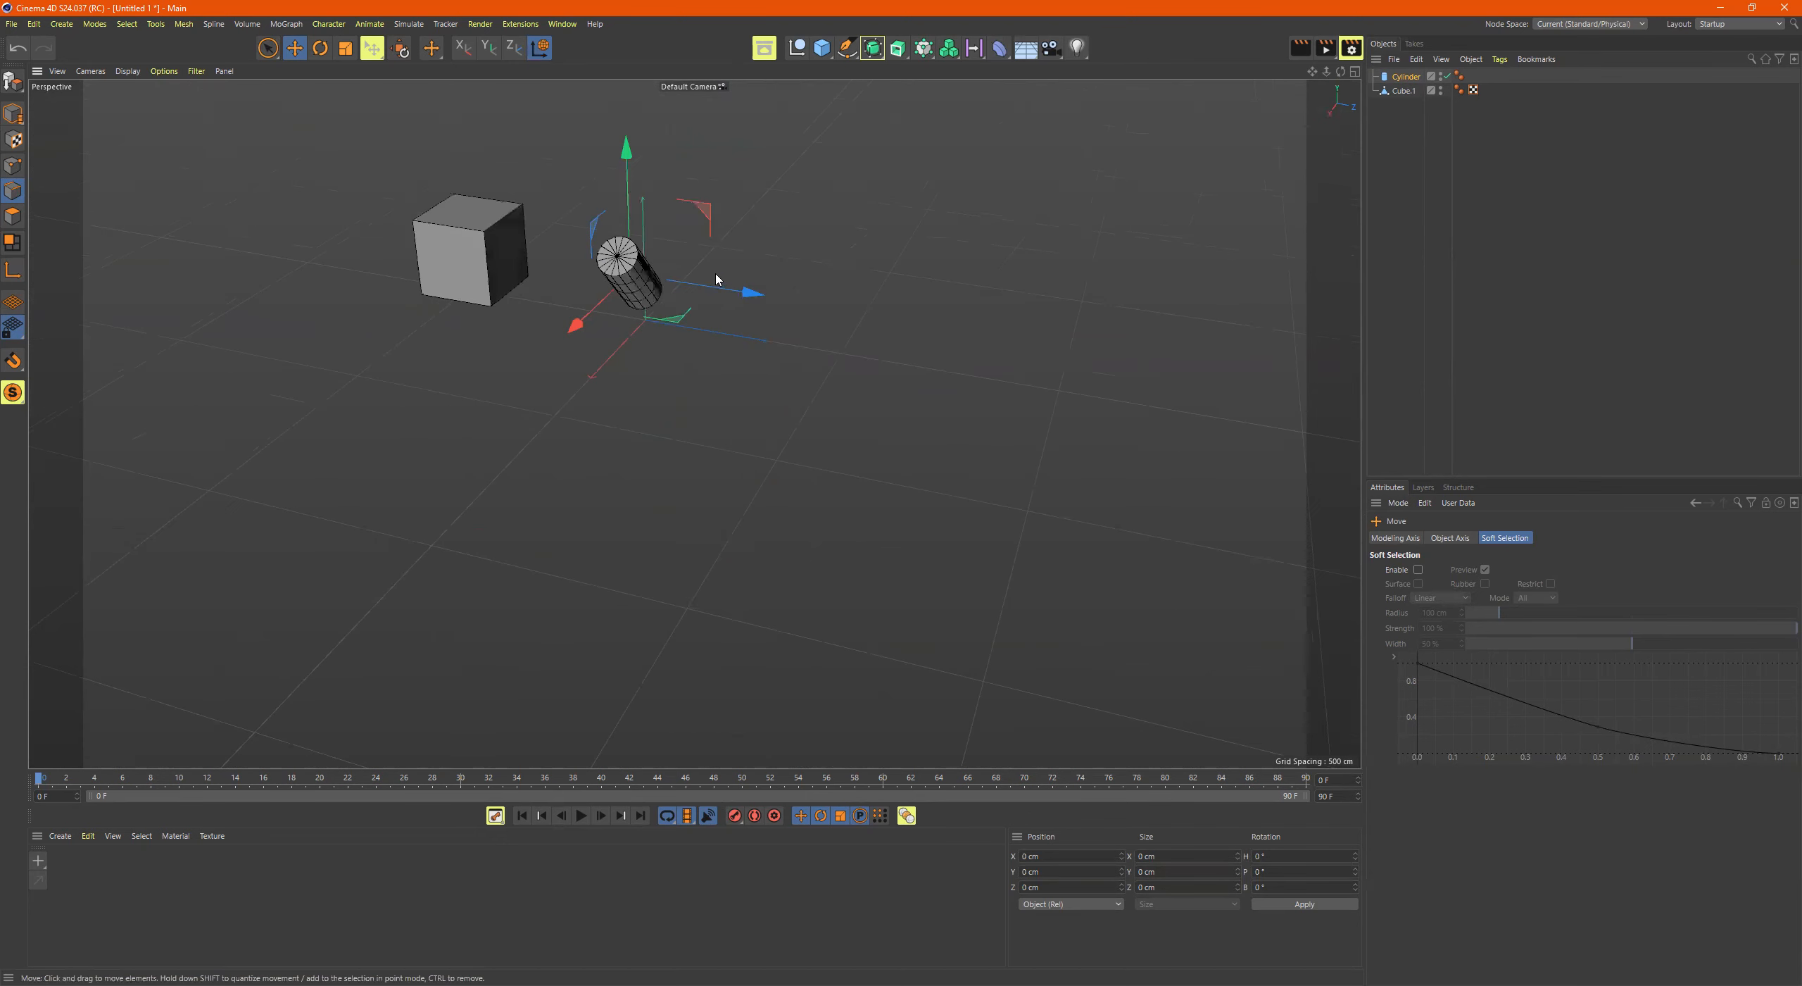
{"action": "left_click_drag", "start_coordinate": [749, 294], "coordinate": [676, 342]}
{"action": "middle_click_drag", "start_coordinate": [484, 303], "coordinate": [455, 390], "text": "alt"}
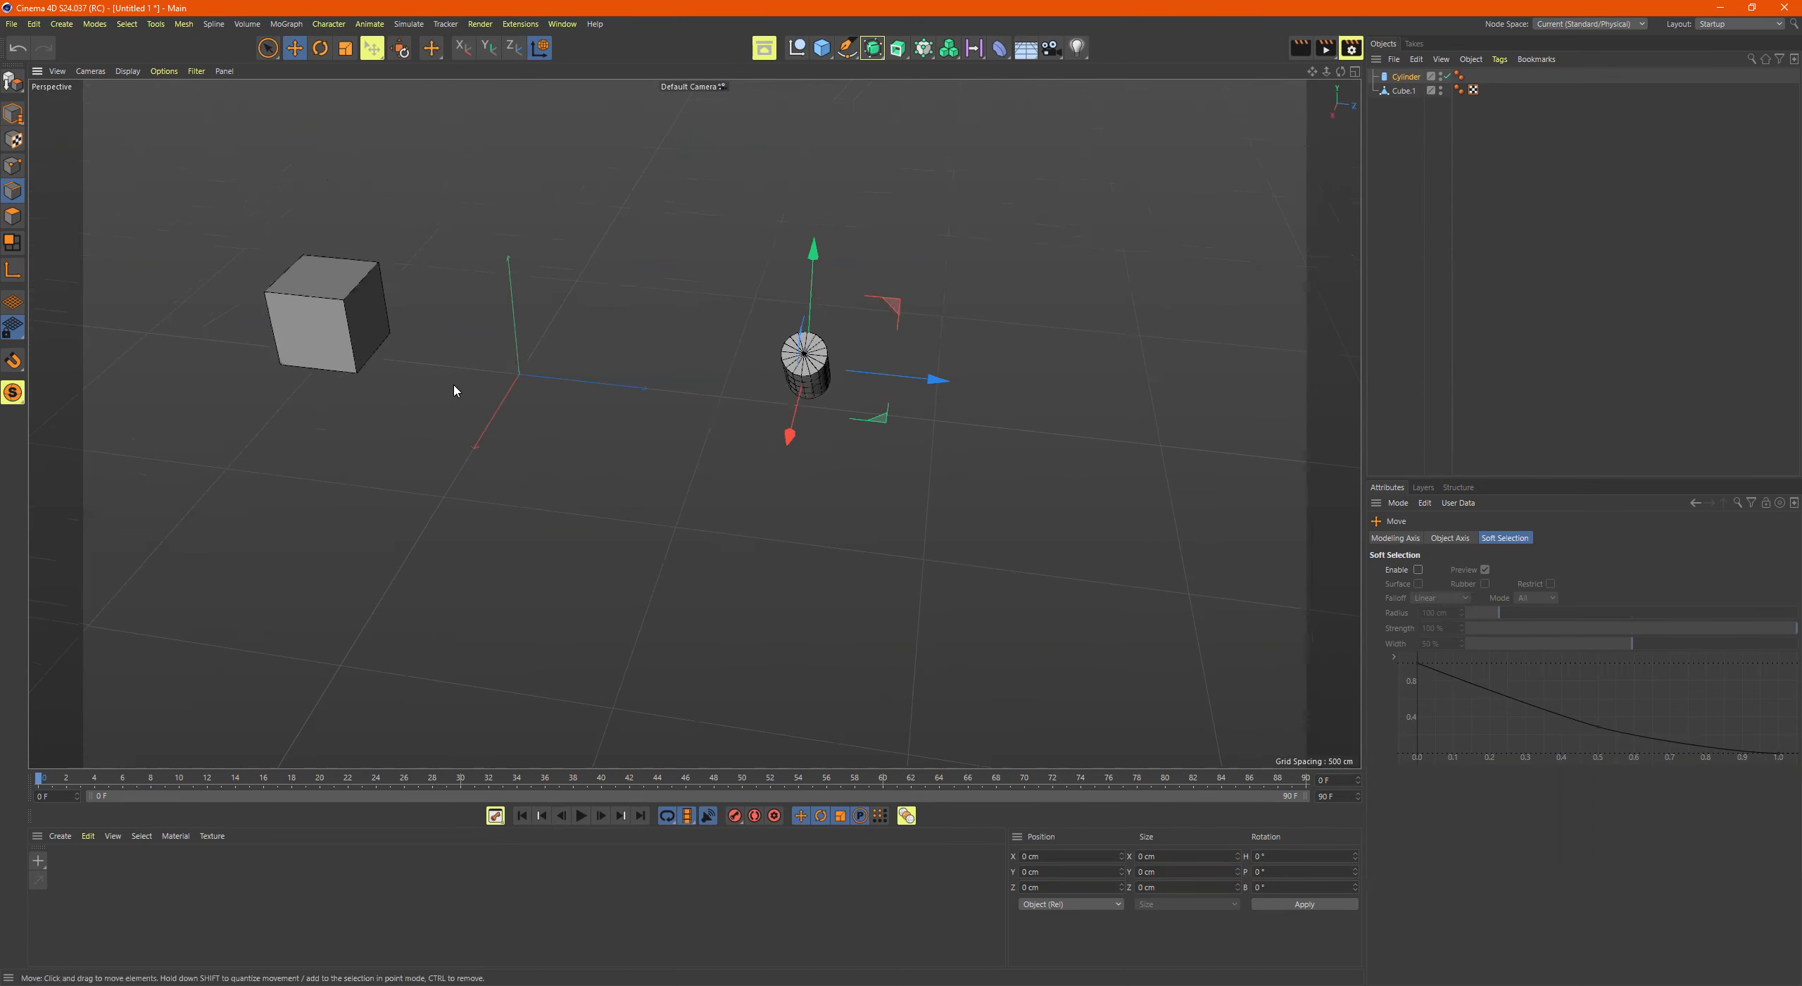
{"action": "right_click_drag", "start_coordinate": [455, 390], "coordinate": [552, 386], "text": "alt"}
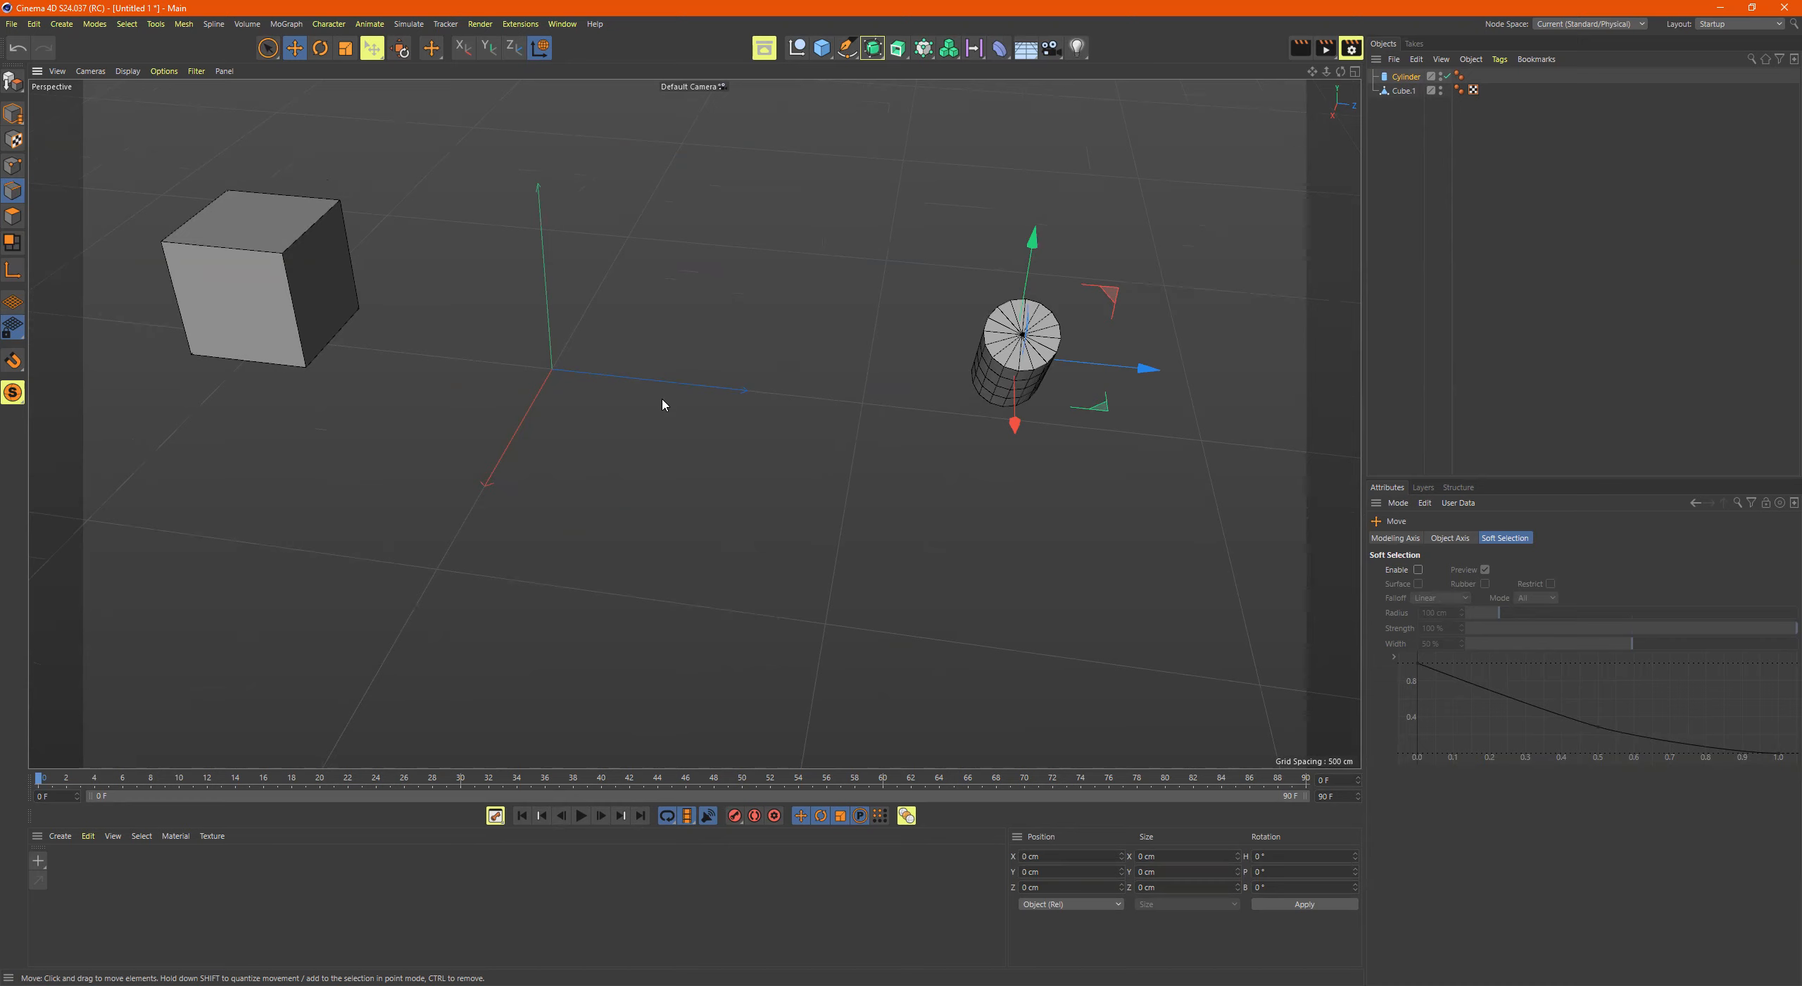
Step: Toggle the cylinder's axes to object coordinates and back to world coordinates
{"action": "left_click_drag", "start_coordinate": [607, 481], "coordinate": [774, 455], "text": "alt"}
{"action": "key", "text": "w"}
{"action": "left_click_drag", "start_coordinate": [930, 413], "coordinate": [983, 456], "text": "alt"}
{"action": "key", "text": "w"}
Step: Navigate away from the objects and frame the selected cylinder so it fills the viewport
{"action": "middle_click_drag", "start_coordinate": [817, 411], "coordinate": [352, 311], "text": "alt"}
{"action": "mouse_move", "coordinate": [994, 414]}
{"action": "left_mouse_down"}
{"action": "mouse_move", "coordinate": [1259, 454]}
{"action": "mouse_move", "coordinate": [951, 418]}
{"action": "left_mouse_up"}
{"action": "right_click_drag", "start_coordinate": [1029, 441], "coordinate": [730, 438], "text": "alt"}
{"action": "left_click_drag", "start_coordinate": [950, 470], "coordinate": [839, 467], "text": "alt"}
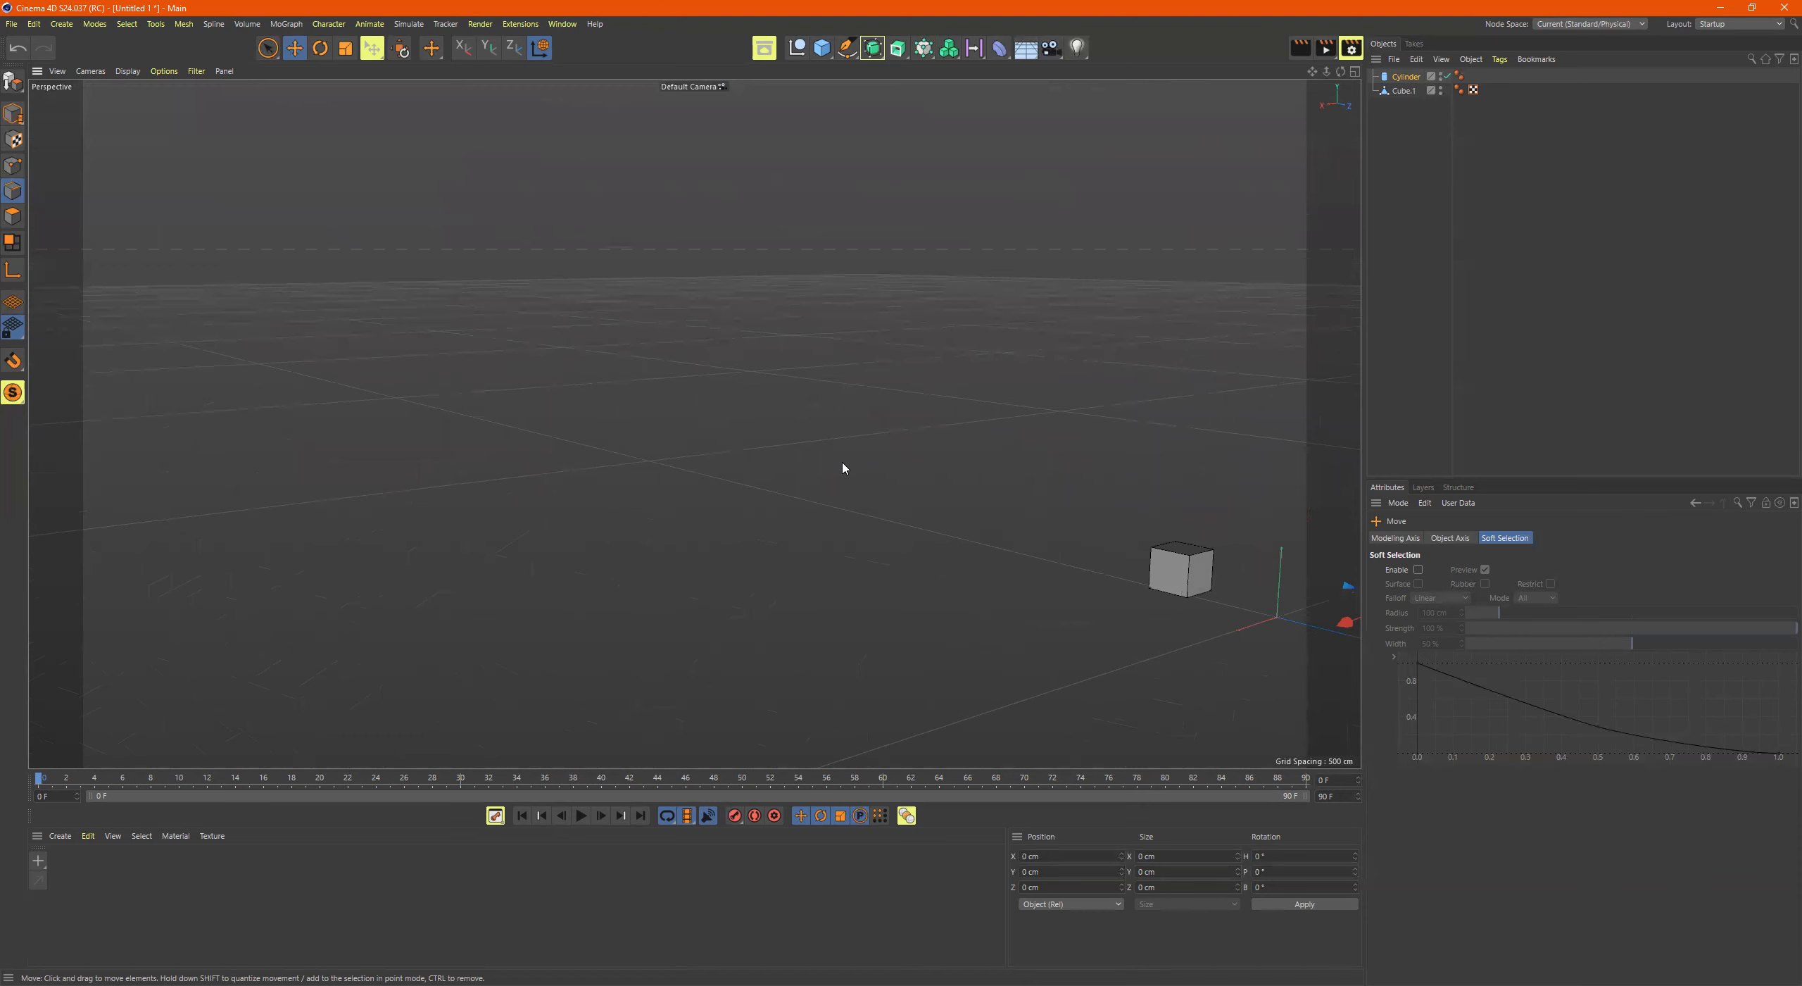
{"action": "key", "text": "s"}
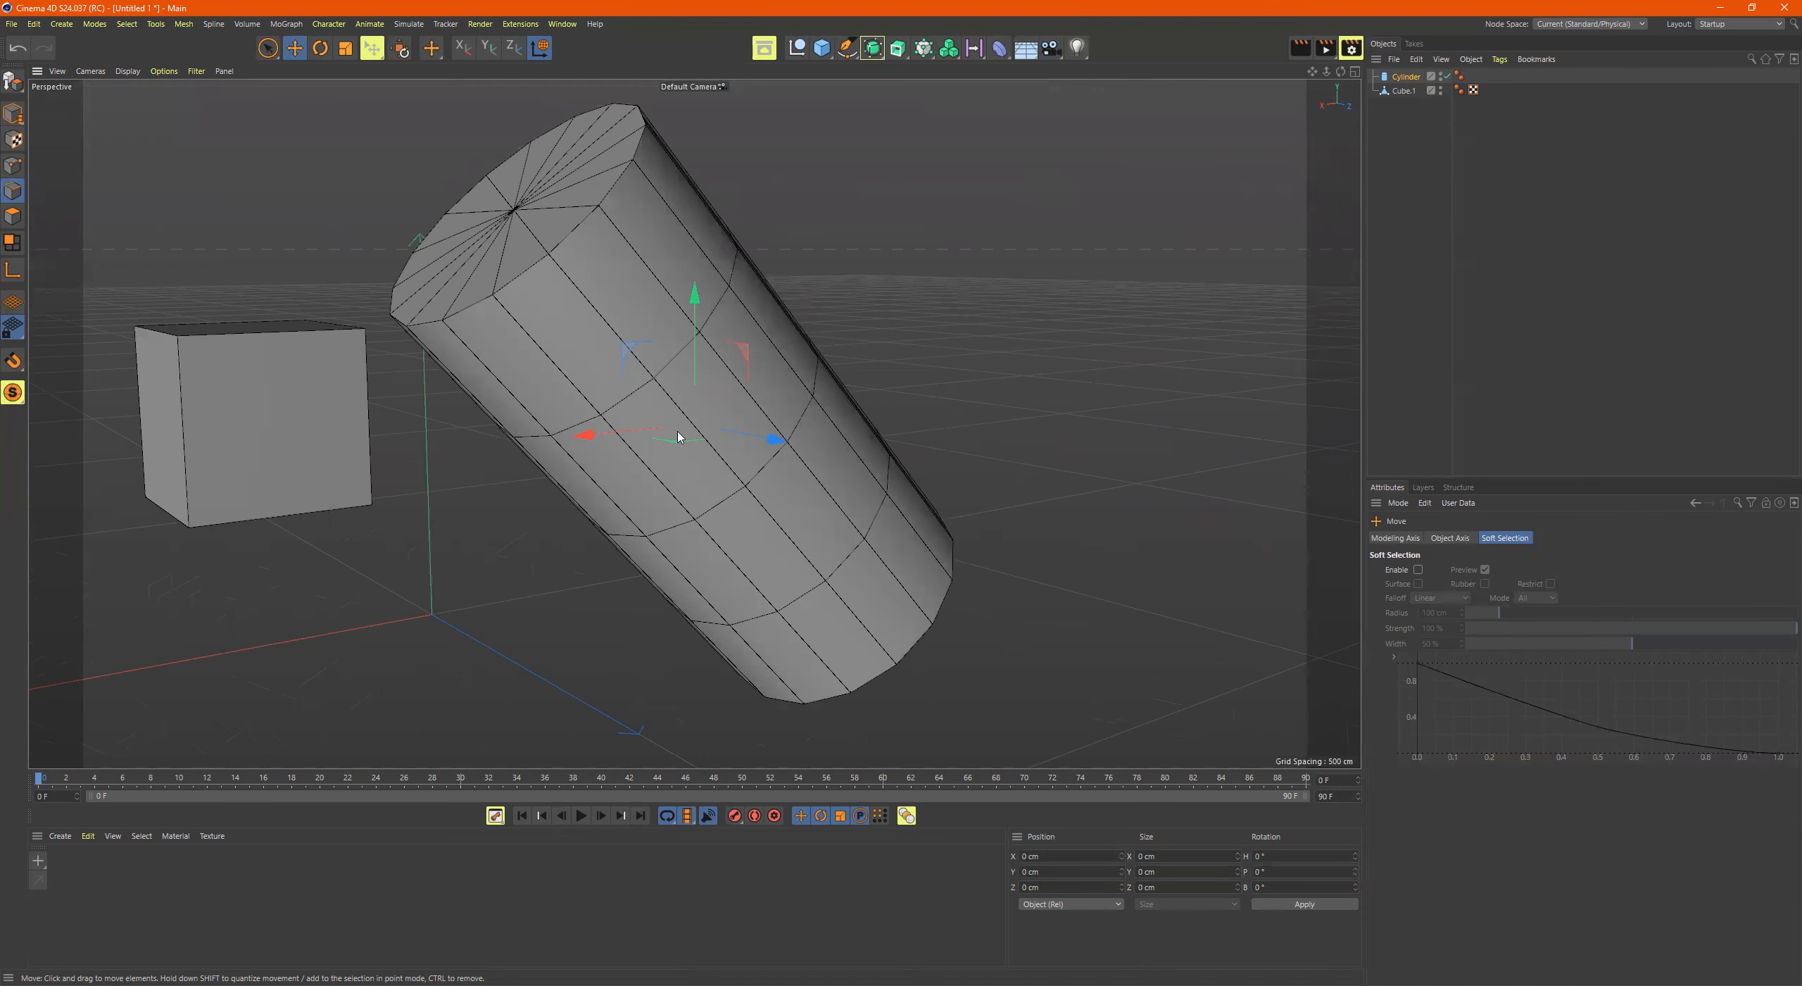
Step: Zoom far out and frame the selected cylinder again from different viewing angles
{"action": "right_click_drag", "start_coordinate": [1069, 475], "coordinate": [753, 482], "text": "alt"}
{"action": "right_click_drag", "start_coordinate": [908, 482], "coordinate": [842, 481], "text": "alt"}
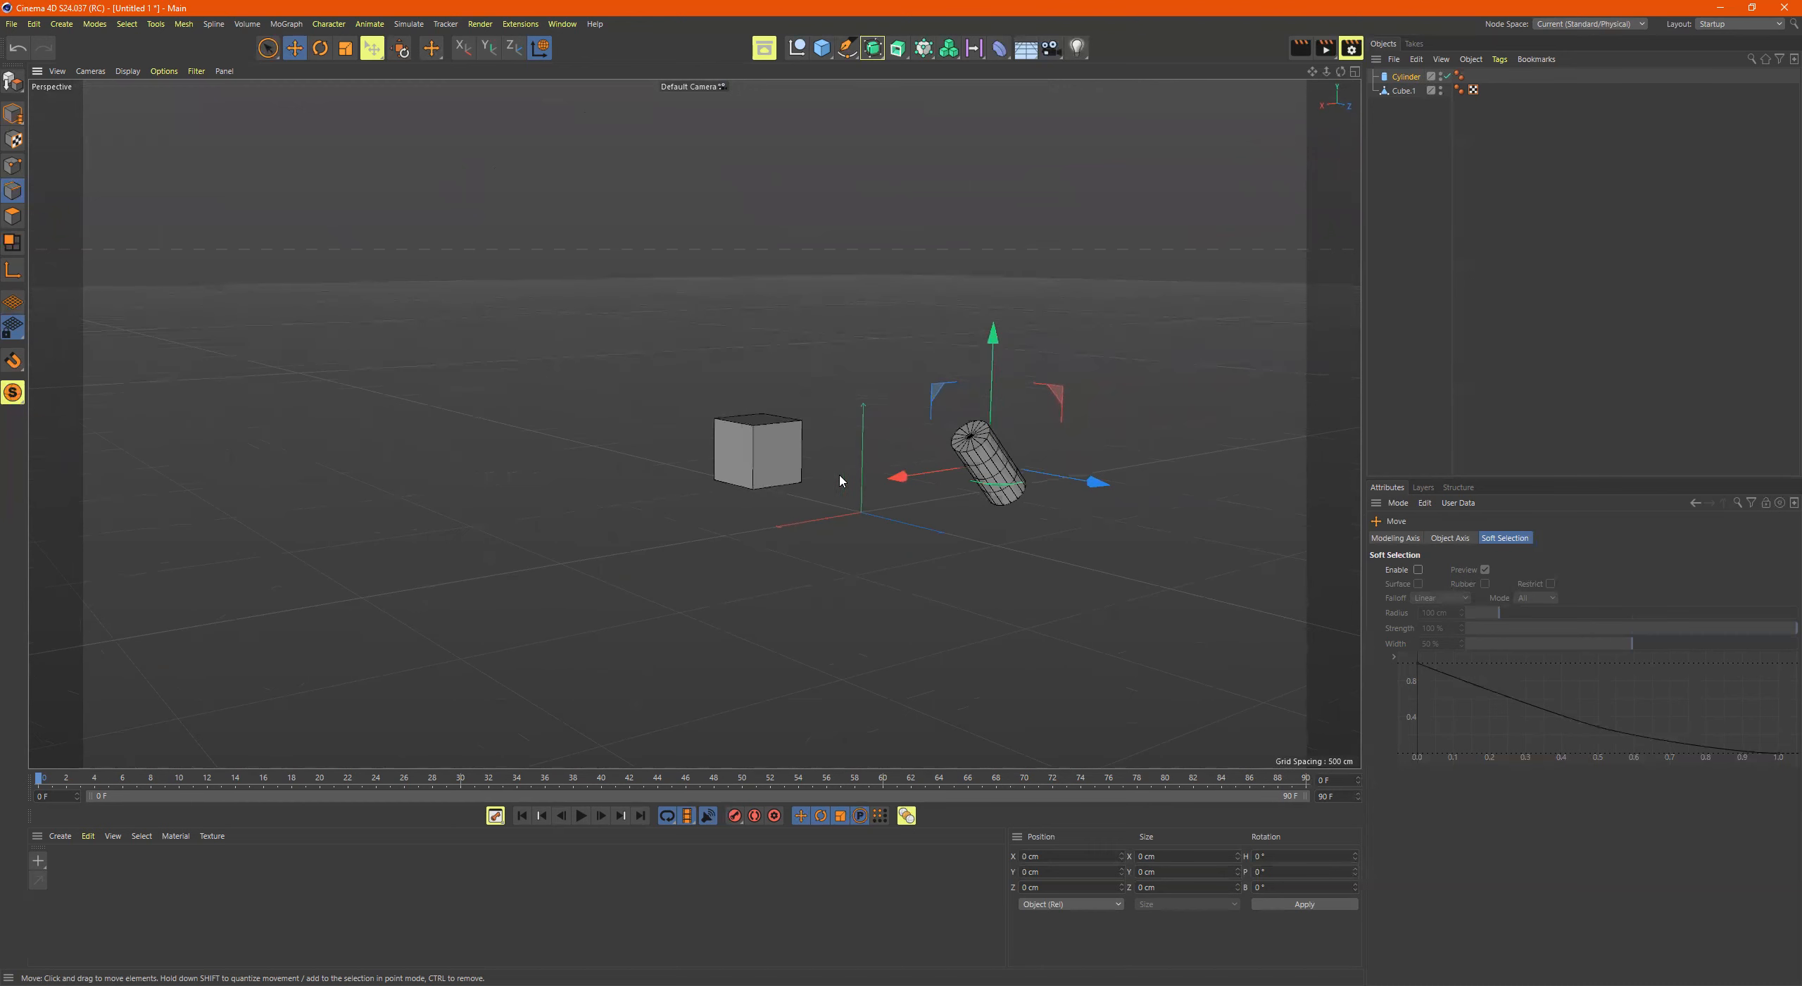
{"action": "key", "text": "s"}
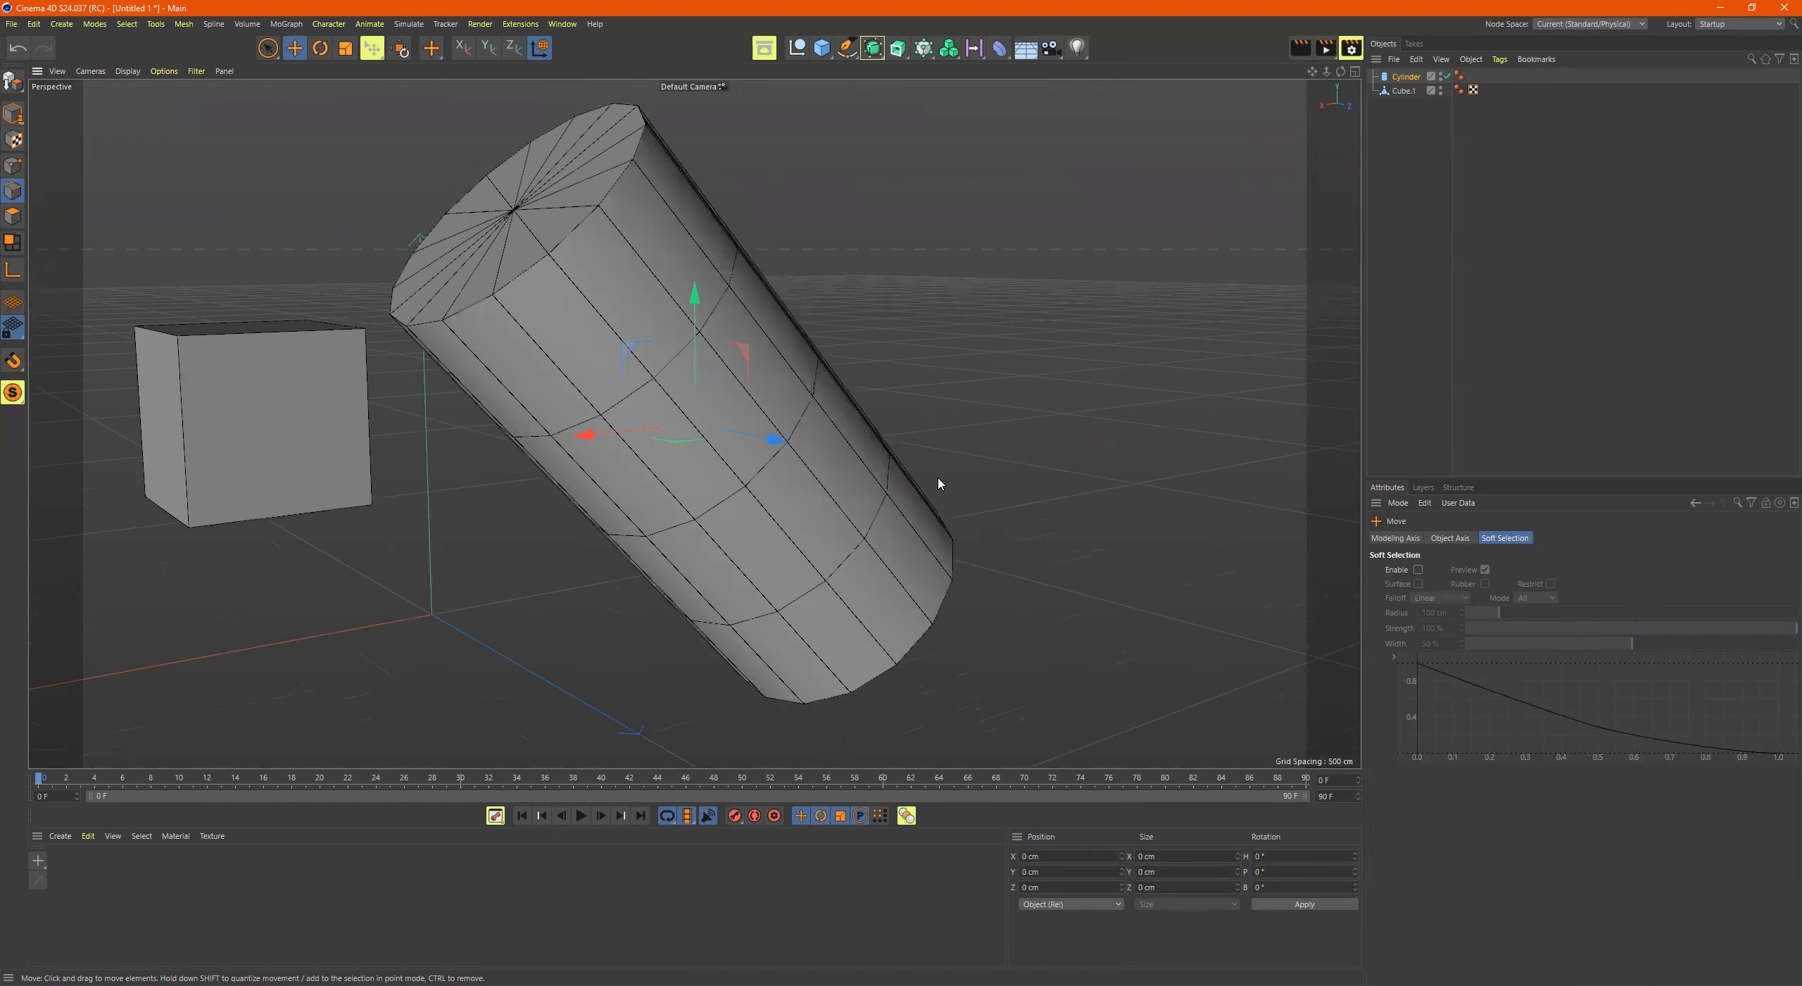
{"action": "right_click_drag", "start_coordinate": [1031, 468], "coordinate": [781, 479], "text": "alt"}
{"action": "left_click_drag", "start_coordinate": [782, 479], "coordinate": [973, 499], "text": "alt"}
{"action": "key", "text": "s"}
Step: Examine the cylinder and the cube from different distances and angles, ending close to the cube
{"action": "right_click_drag", "start_coordinate": [973, 499], "coordinate": [569, 497], "text": "alt"}
{"action": "right_click_drag", "start_coordinate": [785, 495], "coordinate": [642, 498], "text": "alt"}
{"action": "left_click_drag", "start_coordinate": [641, 498], "coordinate": [883, 444], "text": "alt"}
{"action": "right_click_drag", "start_coordinate": [883, 444], "coordinate": [965, 432], "text": "alt"}
{"action": "middle_click_drag", "start_coordinate": [965, 431], "coordinate": [672, 390], "text": "alt"}
{"action": "right_click_drag", "start_coordinate": [673, 390], "coordinate": [801, 394], "text": "alt"}
{"action": "left_click_drag", "start_coordinate": [803, 355], "coordinate": [704, 344], "text": "alt"}
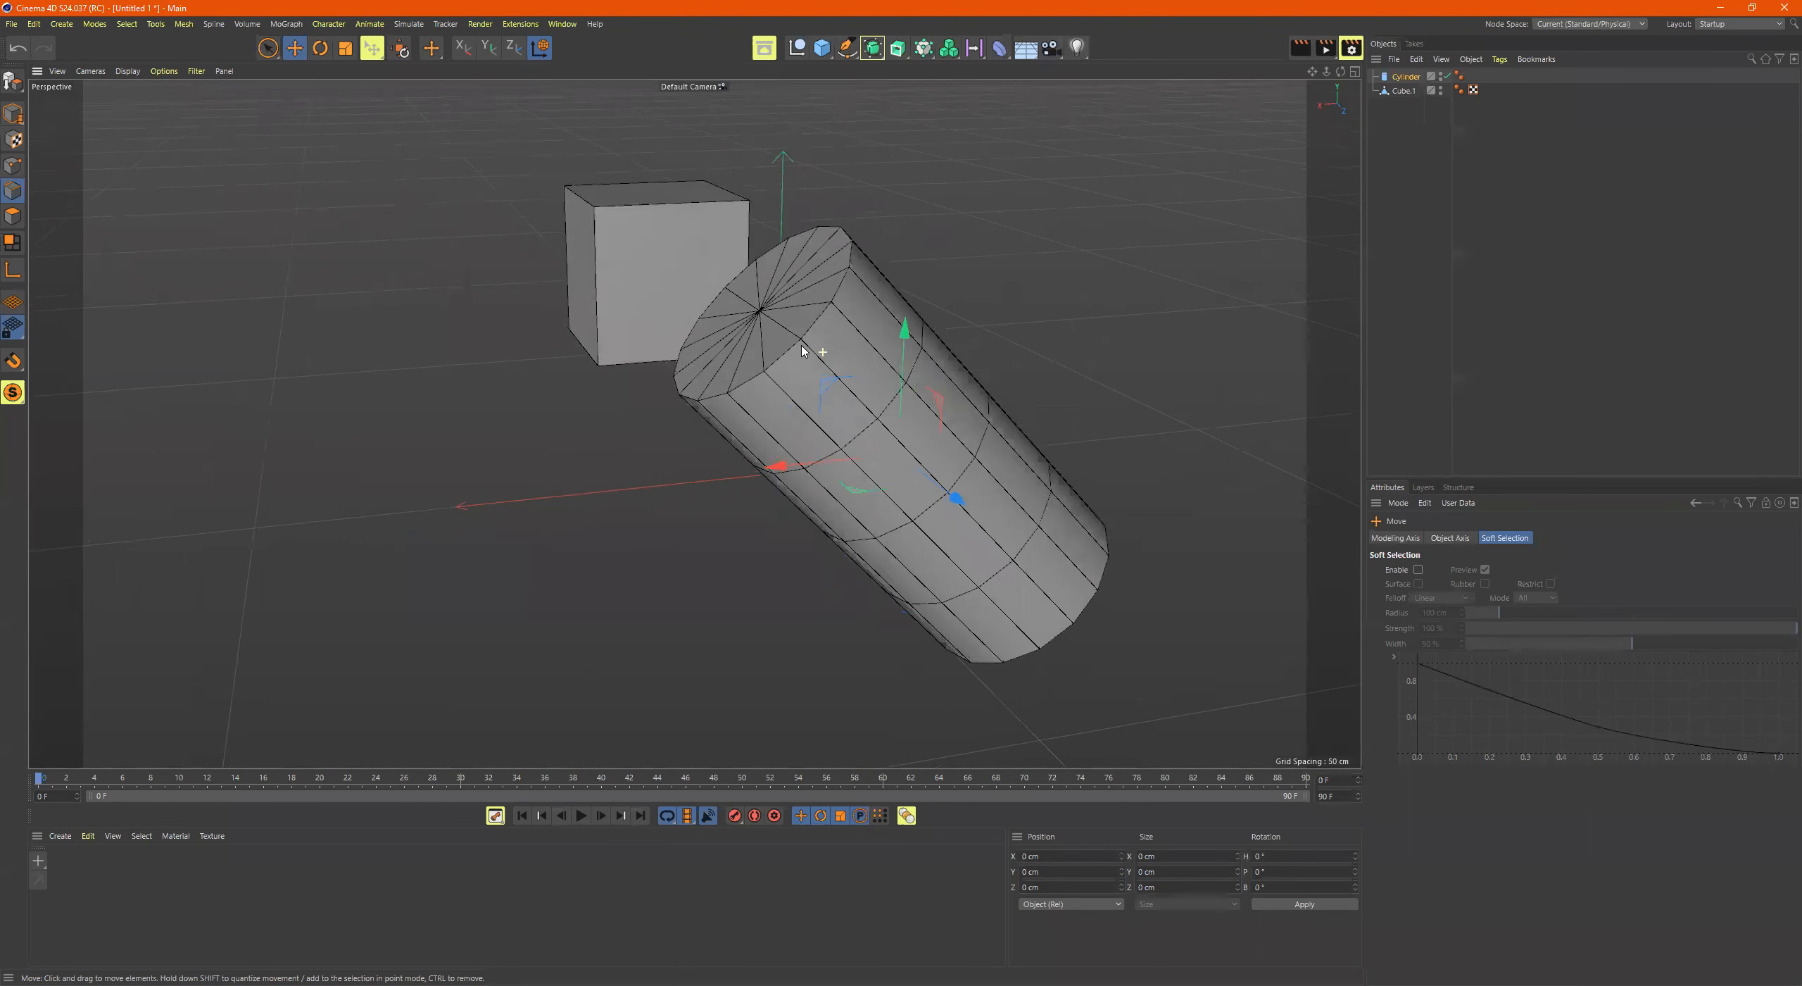
{"action": "right_click_drag", "start_coordinate": [848, 349], "coordinate": [751, 371], "text": "alt"}
{"action": "left_click_drag", "start_coordinate": [752, 375], "coordinate": [626, 301], "text": "alt"}
{"action": "middle_click_drag", "start_coordinate": [611, 310], "coordinate": [692, 421], "text": "alt"}
{"action": "right_click_drag", "start_coordinate": [569, 354], "coordinate": [736, 352], "text": "alt"}
{"action": "middle_click_drag", "start_coordinate": [774, 345], "coordinate": [651, 328], "text": "alt"}
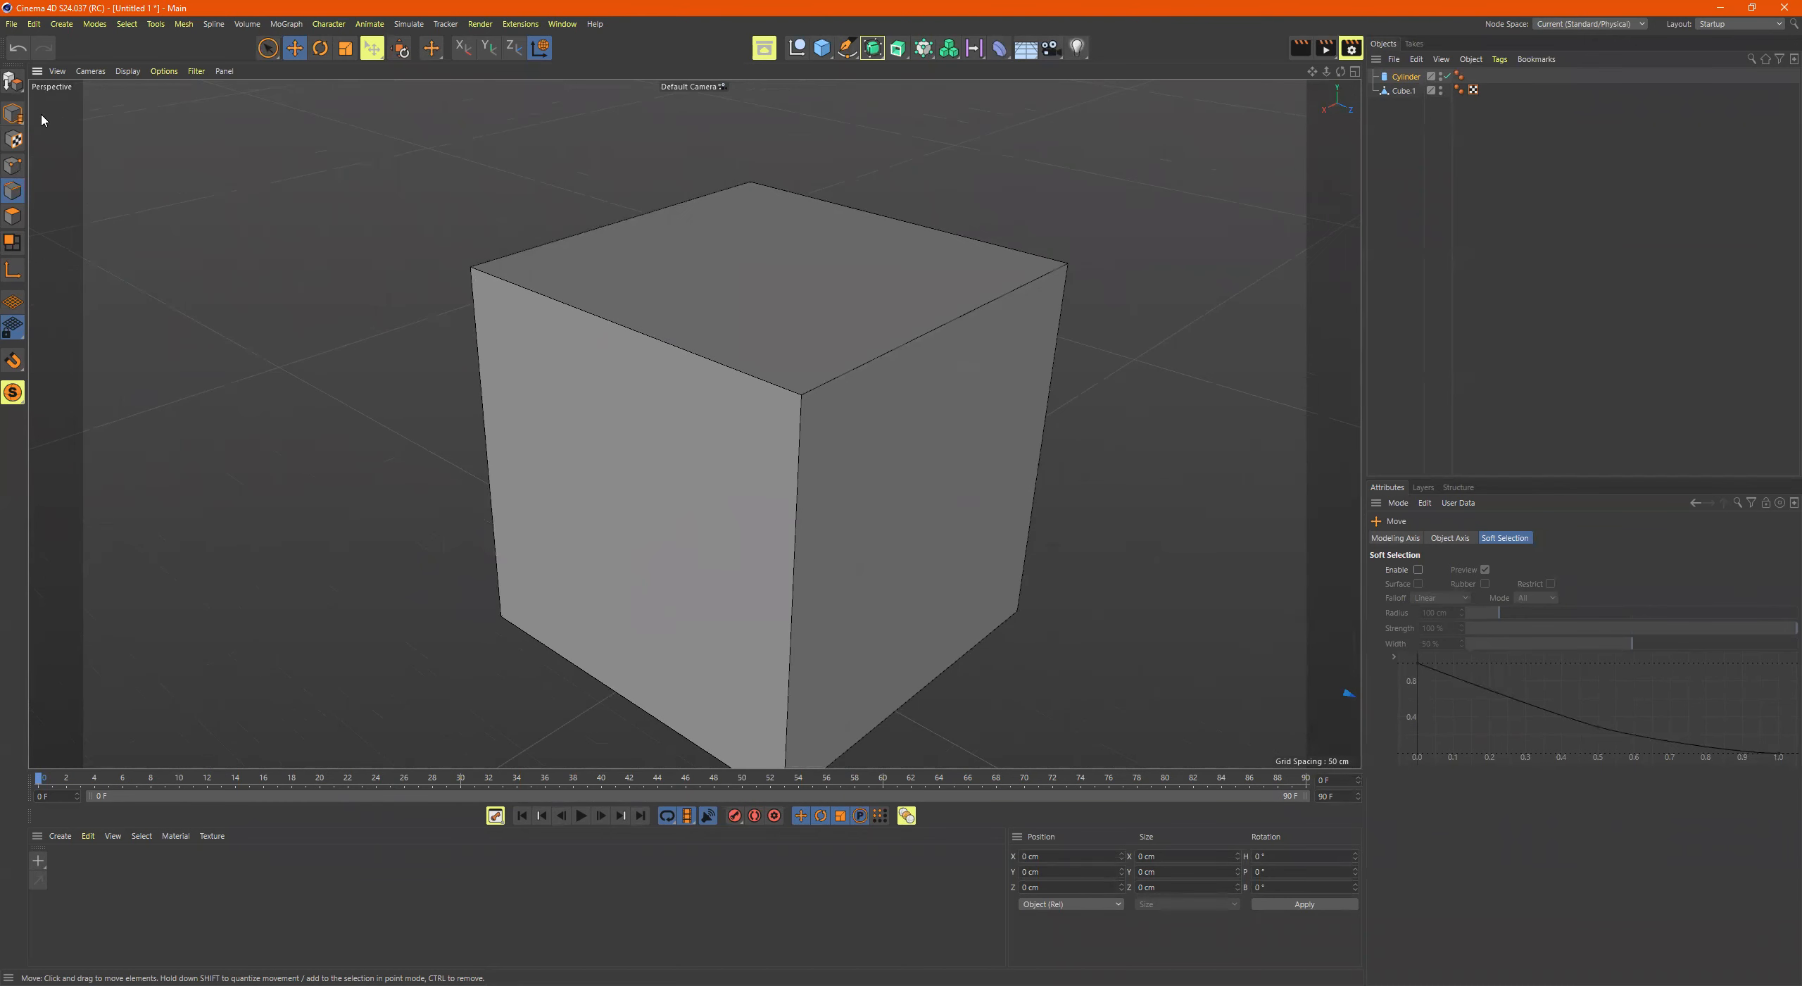
Step: Select the whole cube with Live Selection in Object mode
{"action": "left_click", "coordinate": [578, 309]}
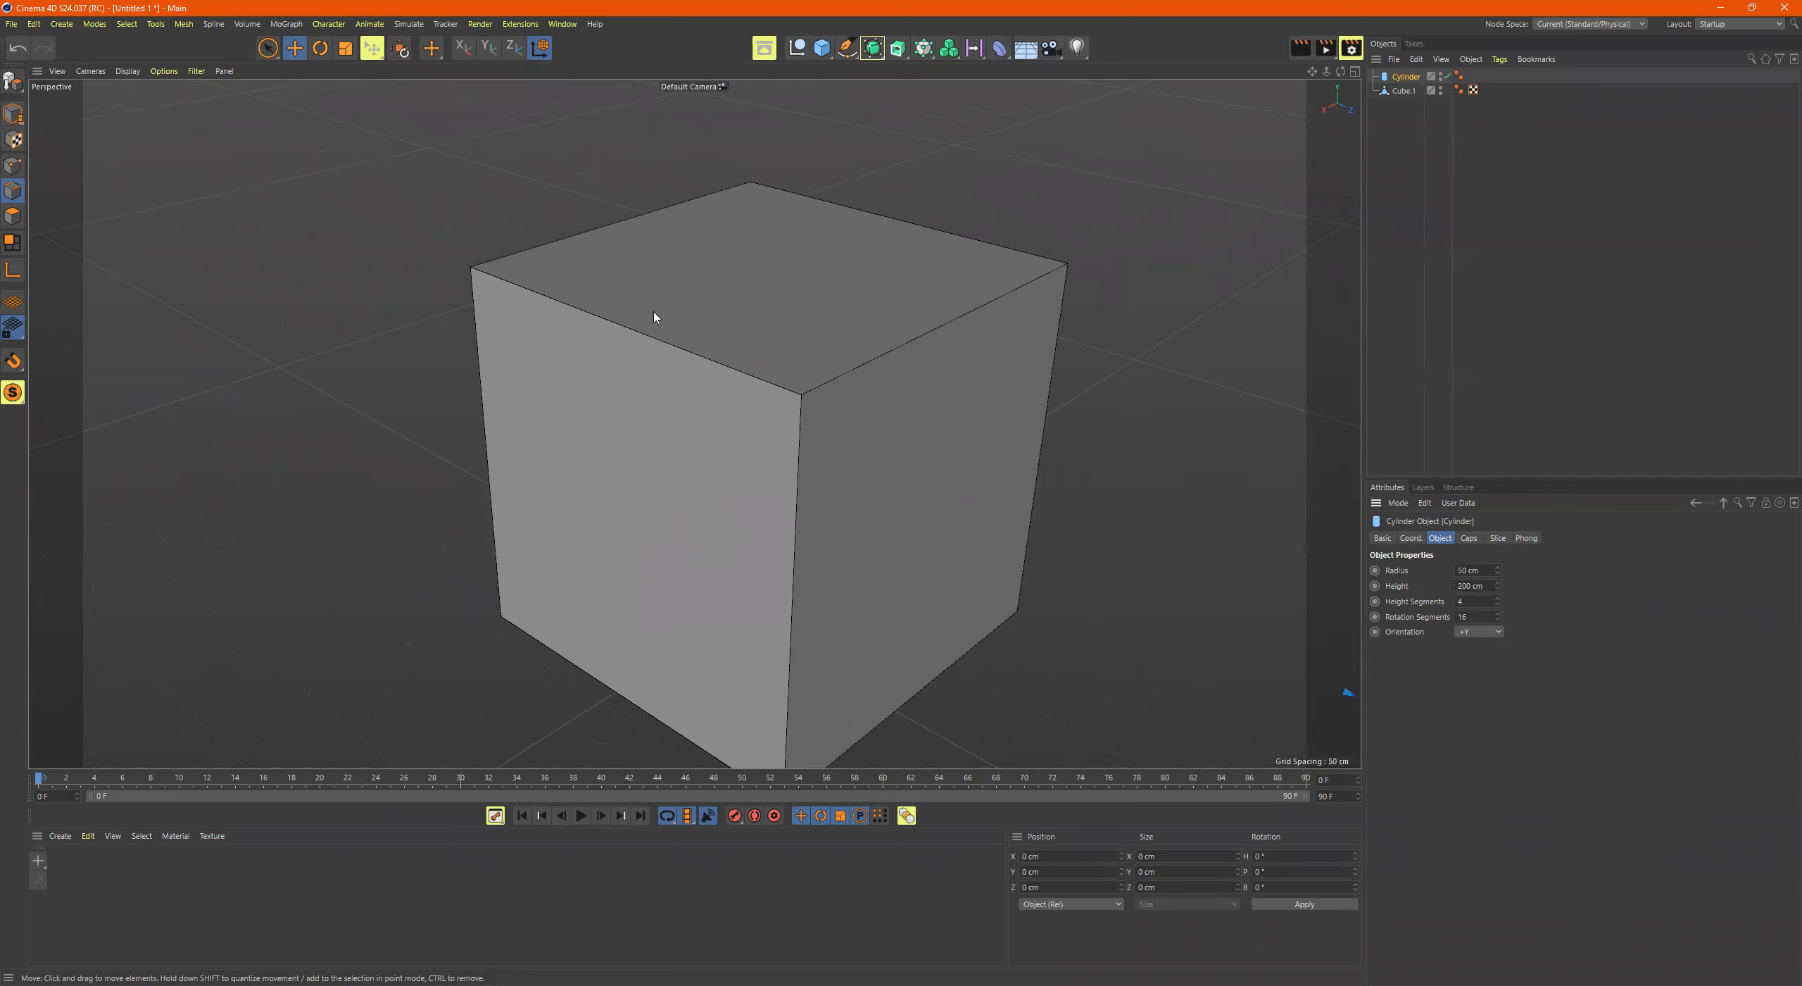
{"action": "key", "text": "9"}
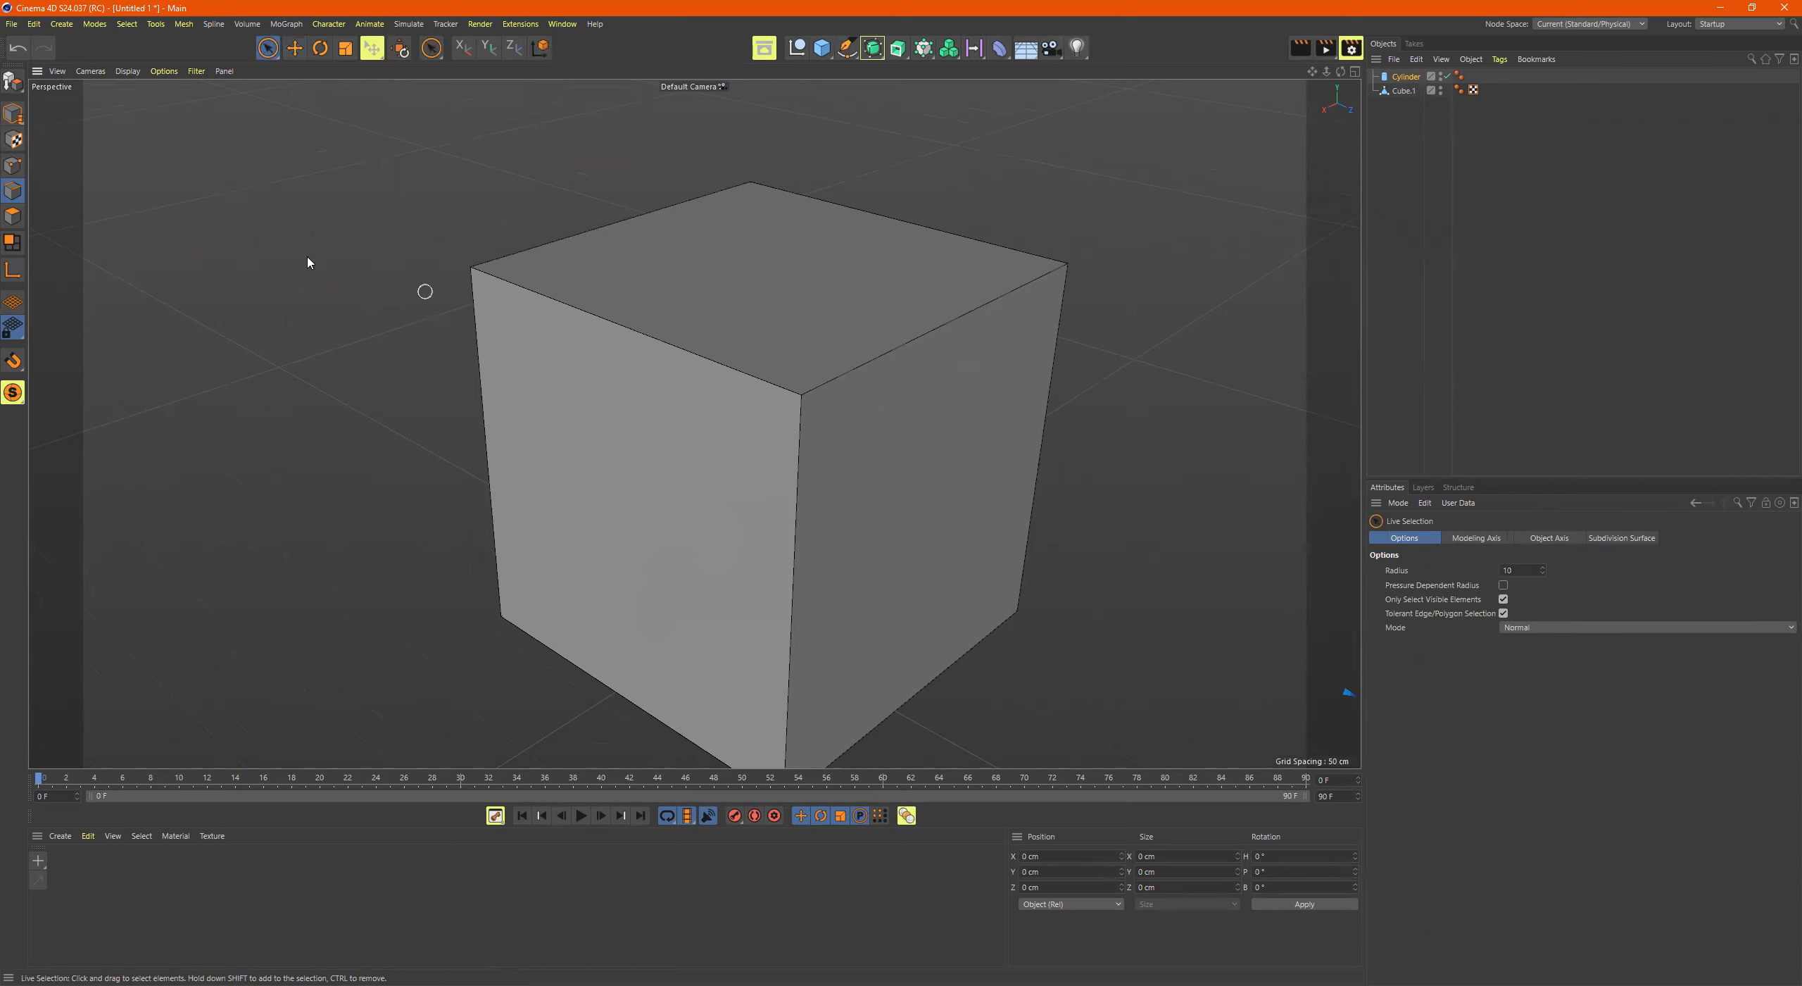
{"action": "left_click", "coordinate": [12, 113]}
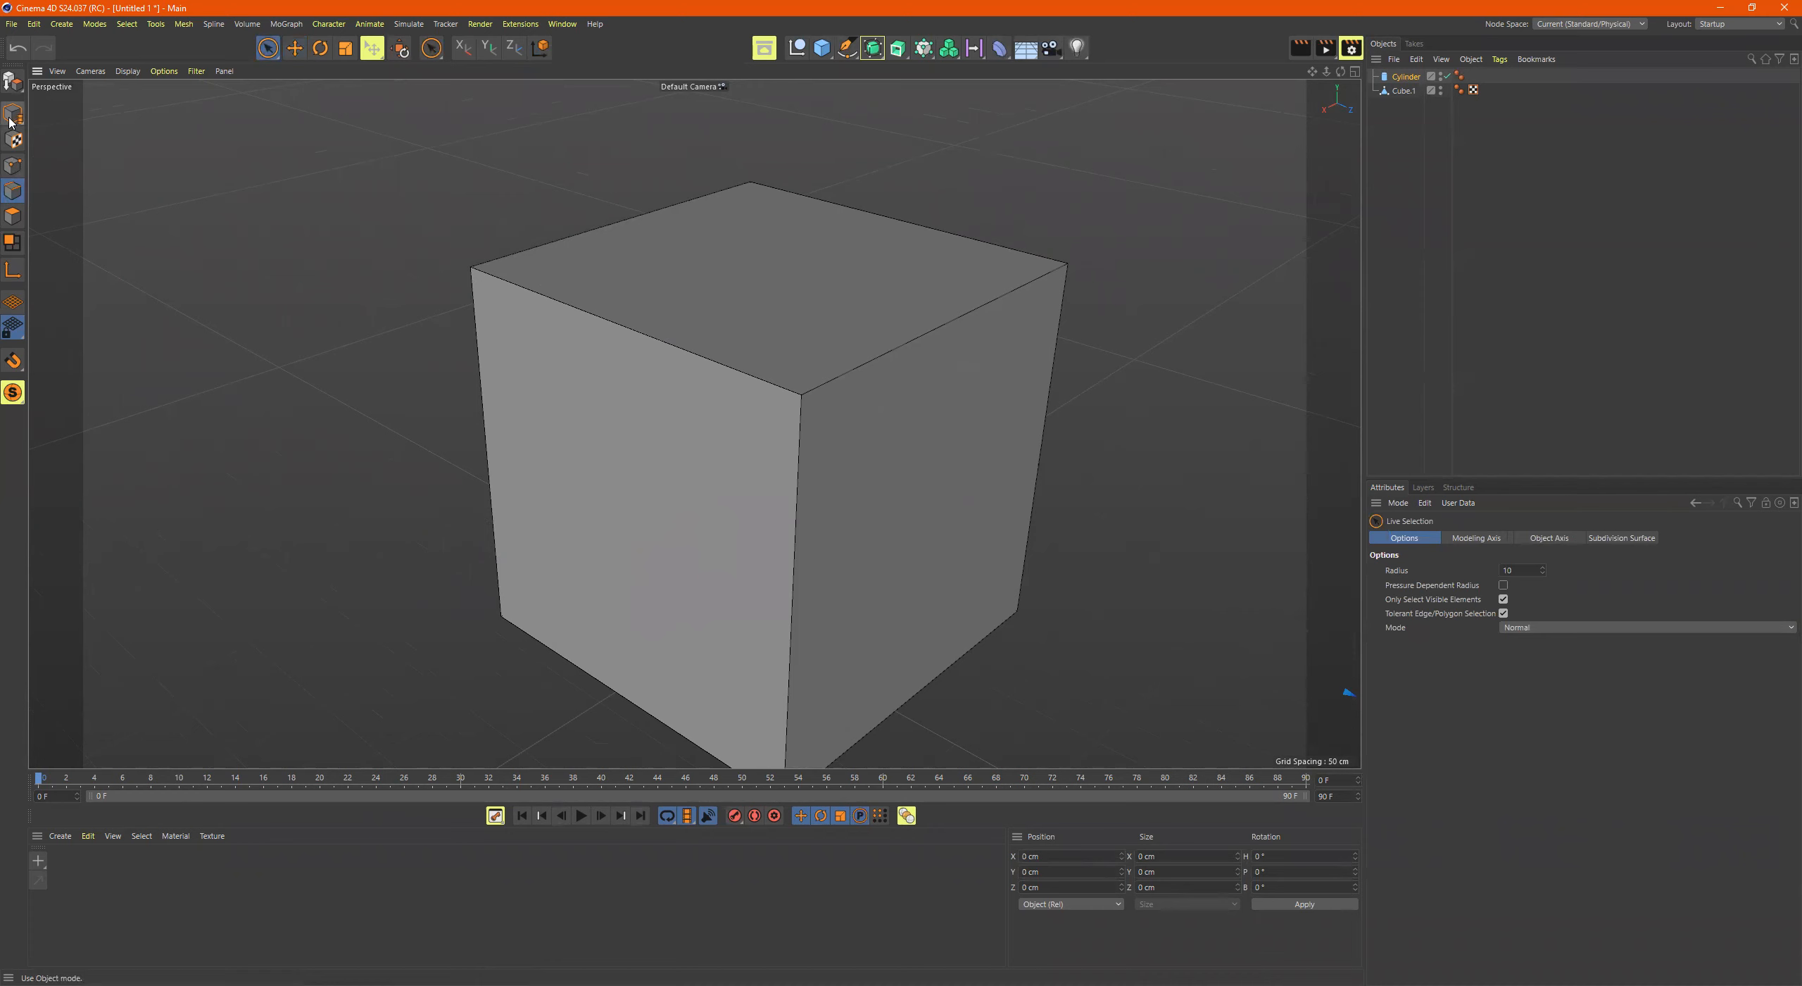
{"action": "left_click", "coordinate": [697, 348]}
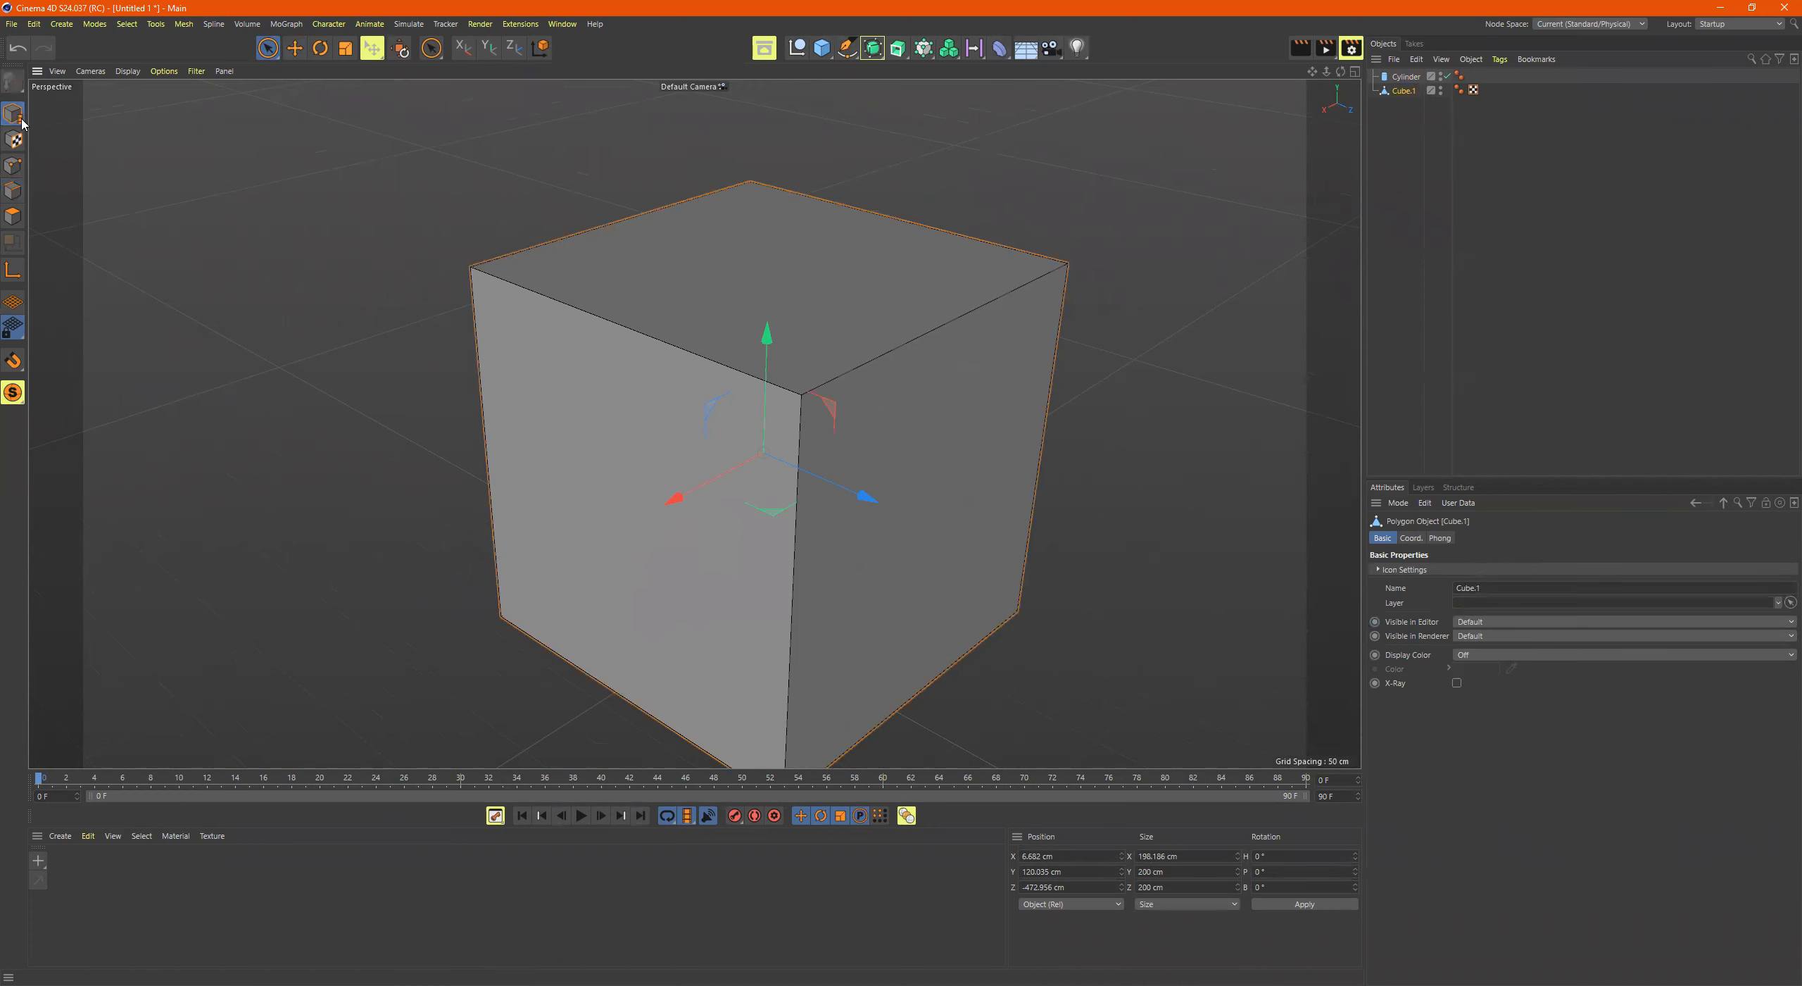
Step: Select the cube's front upper corner point in Point mode
{"action": "left_click_drag", "start_coordinate": [873, 412], "coordinate": [699, 384], "text": "alt"}
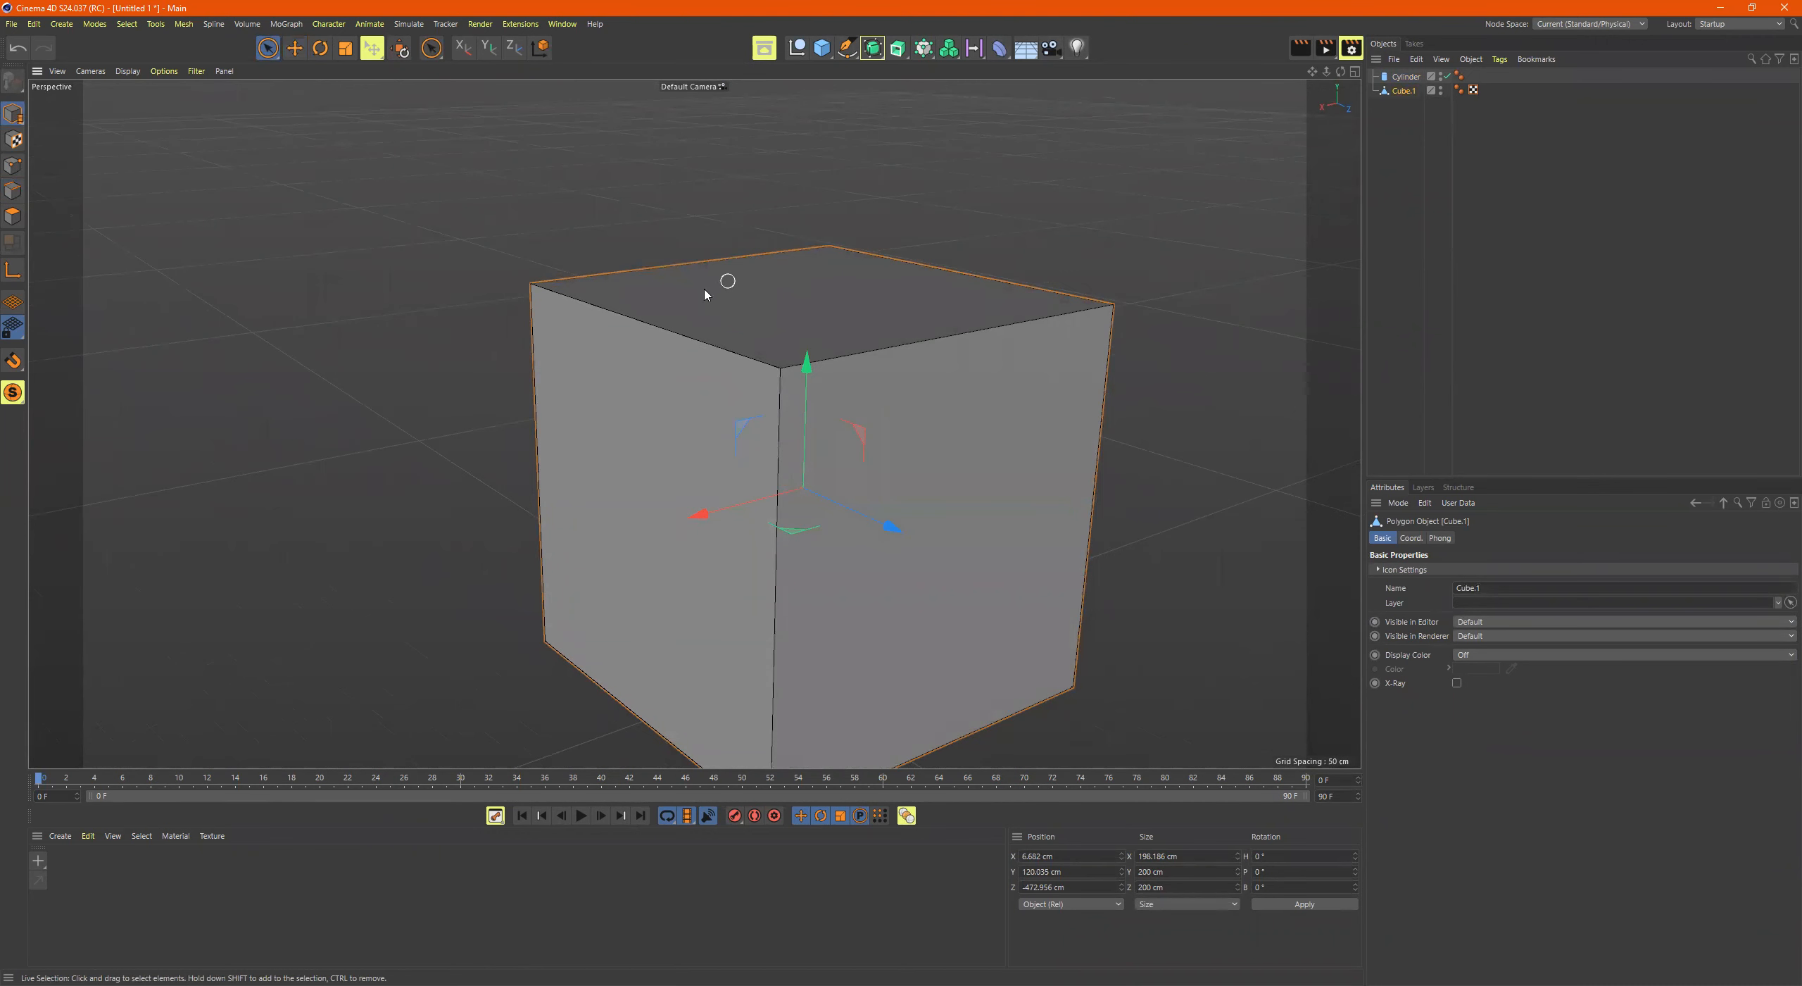
{"action": "left_click", "coordinate": [13, 166]}
{"action": "left_click_drag", "start_coordinate": [829, 513], "coordinate": [674, 379], "text": "alt"}
{"action": "left_click", "coordinate": [733, 307]}
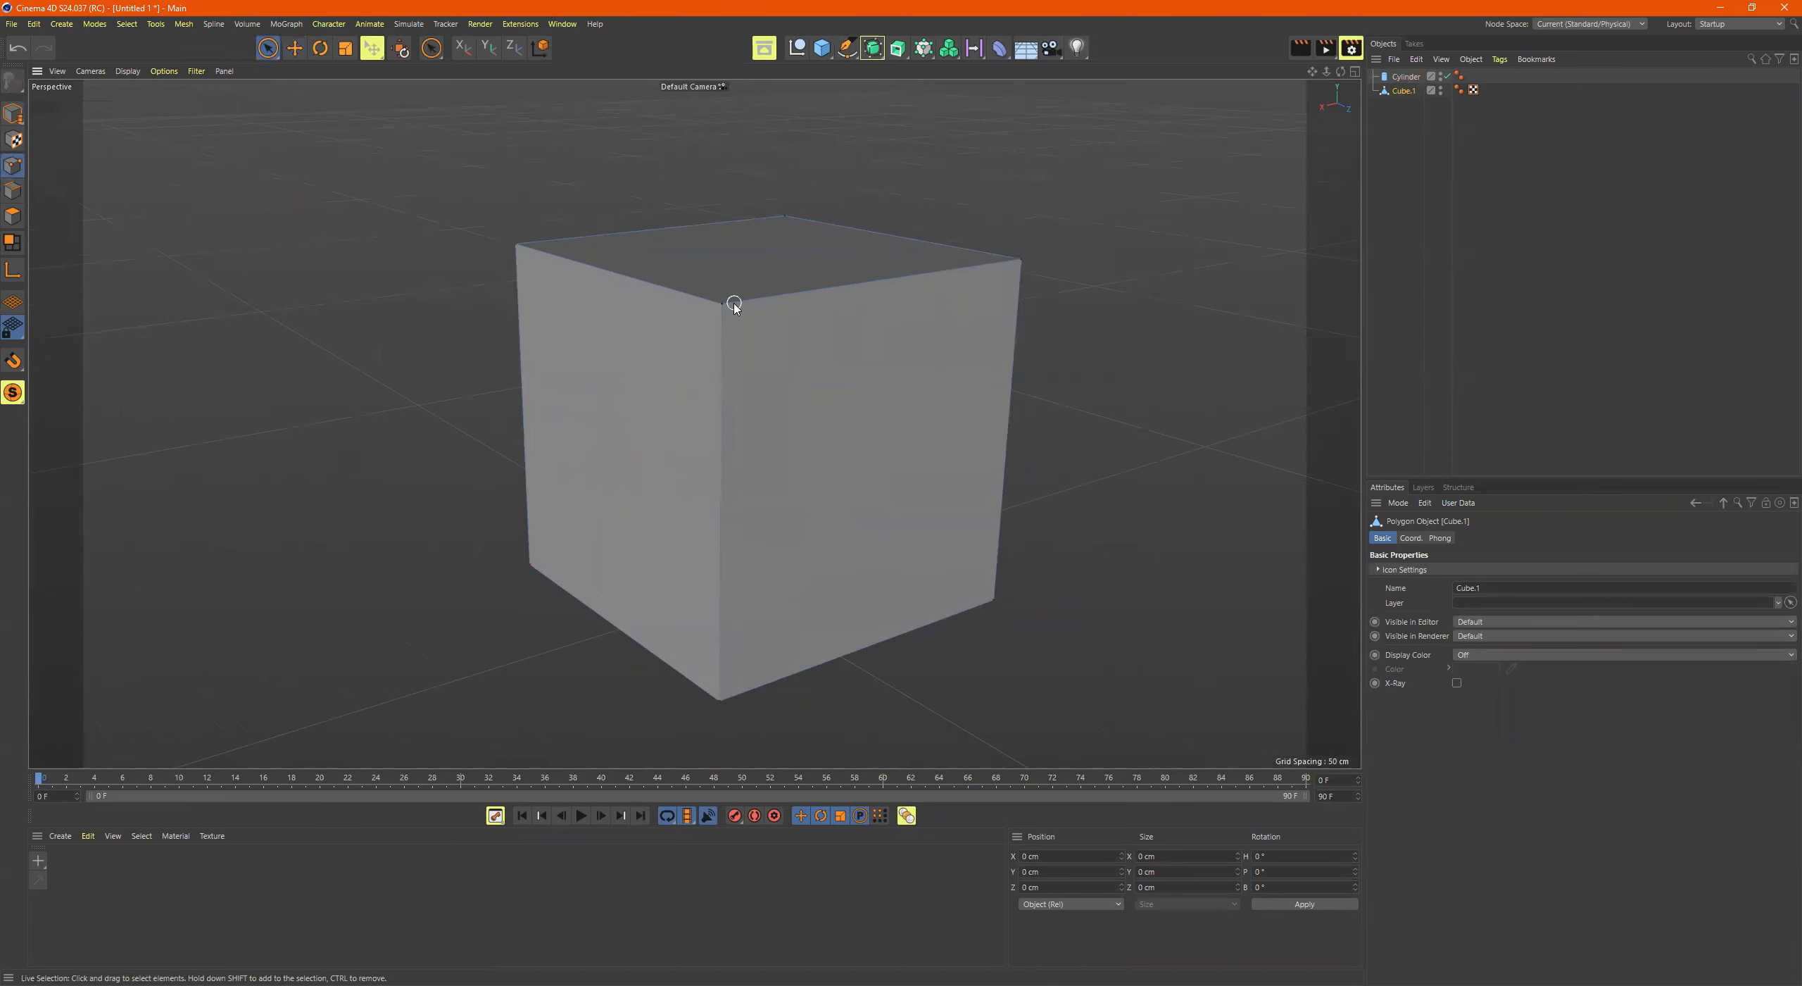
Step: Switch to Edge mode on the cube and clear the selection of its upper edge
{"action": "left_click", "coordinate": [13, 190]}
{"action": "mouse_move", "coordinate": [829, 337]}
{"action": "left_mouse_down", "text": "alt"}
{"action": "mouse_move", "coordinate": [808, 338]}
{"action": "mouse_move", "coordinate": [836, 339]}
{"action": "left_mouse_up", "text": "alt"}
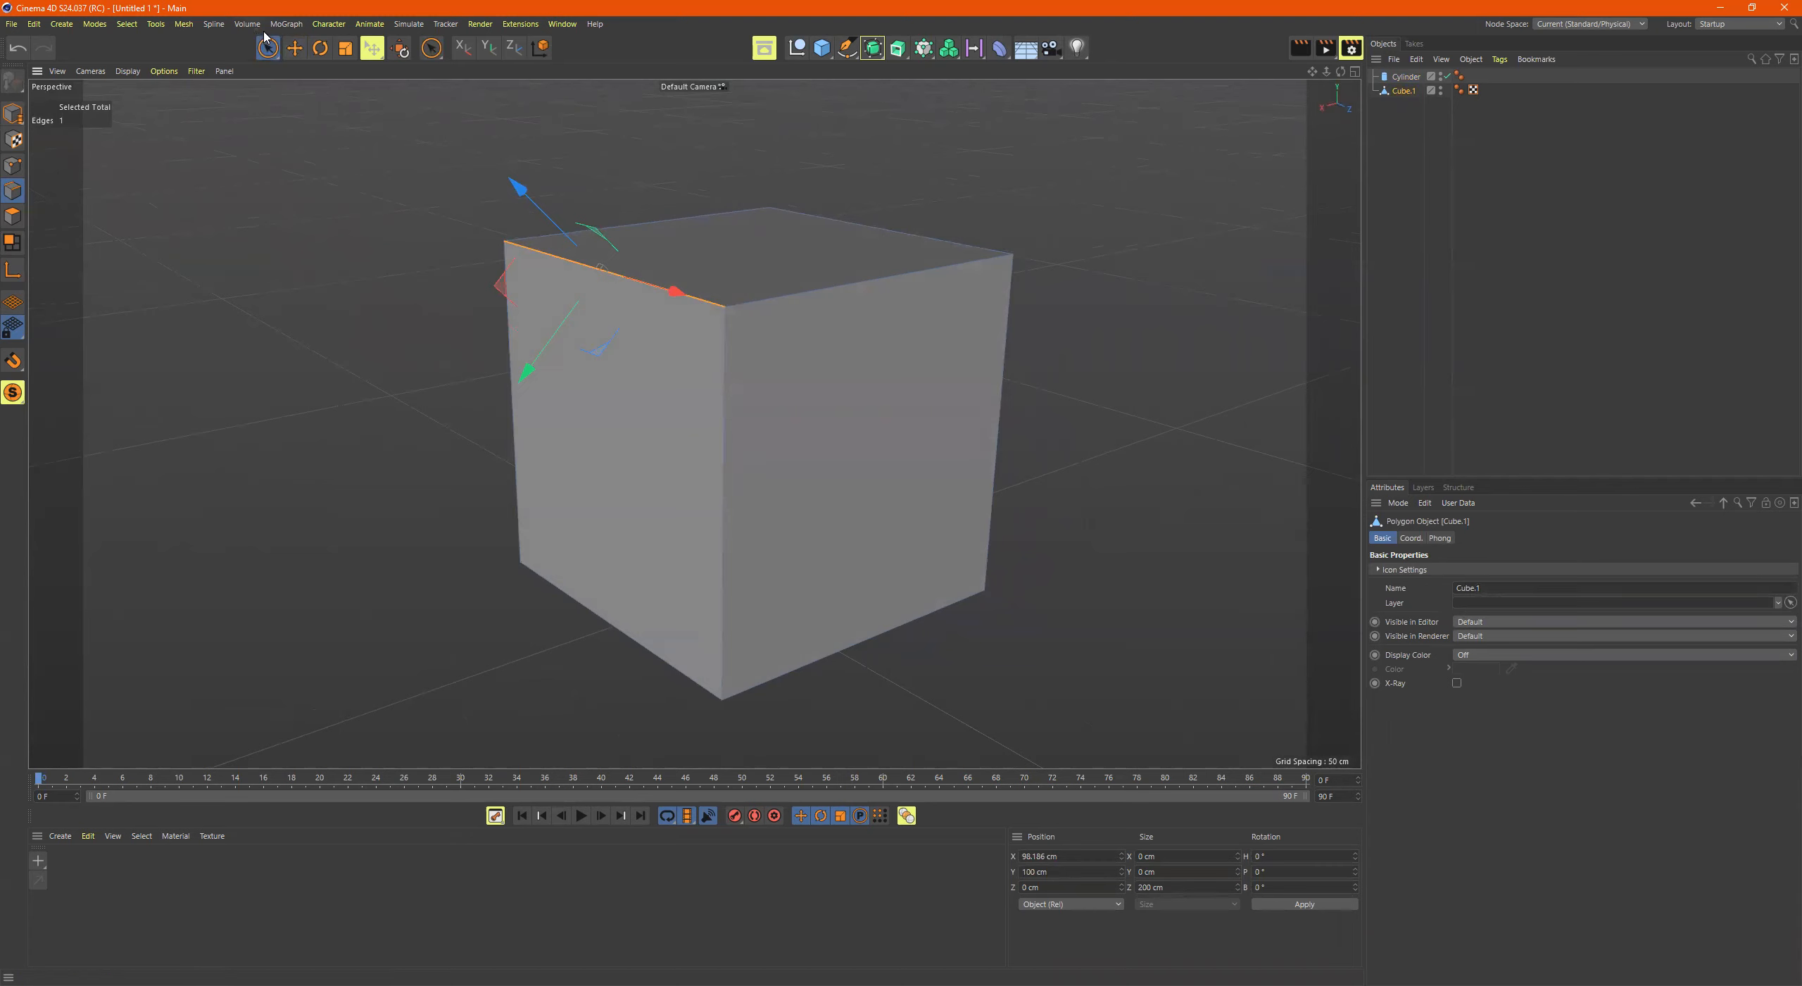
{"action": "left_click_drag", "start_coordinate": [828, 398], "coordinate": [766, 396], "text": "alt"}
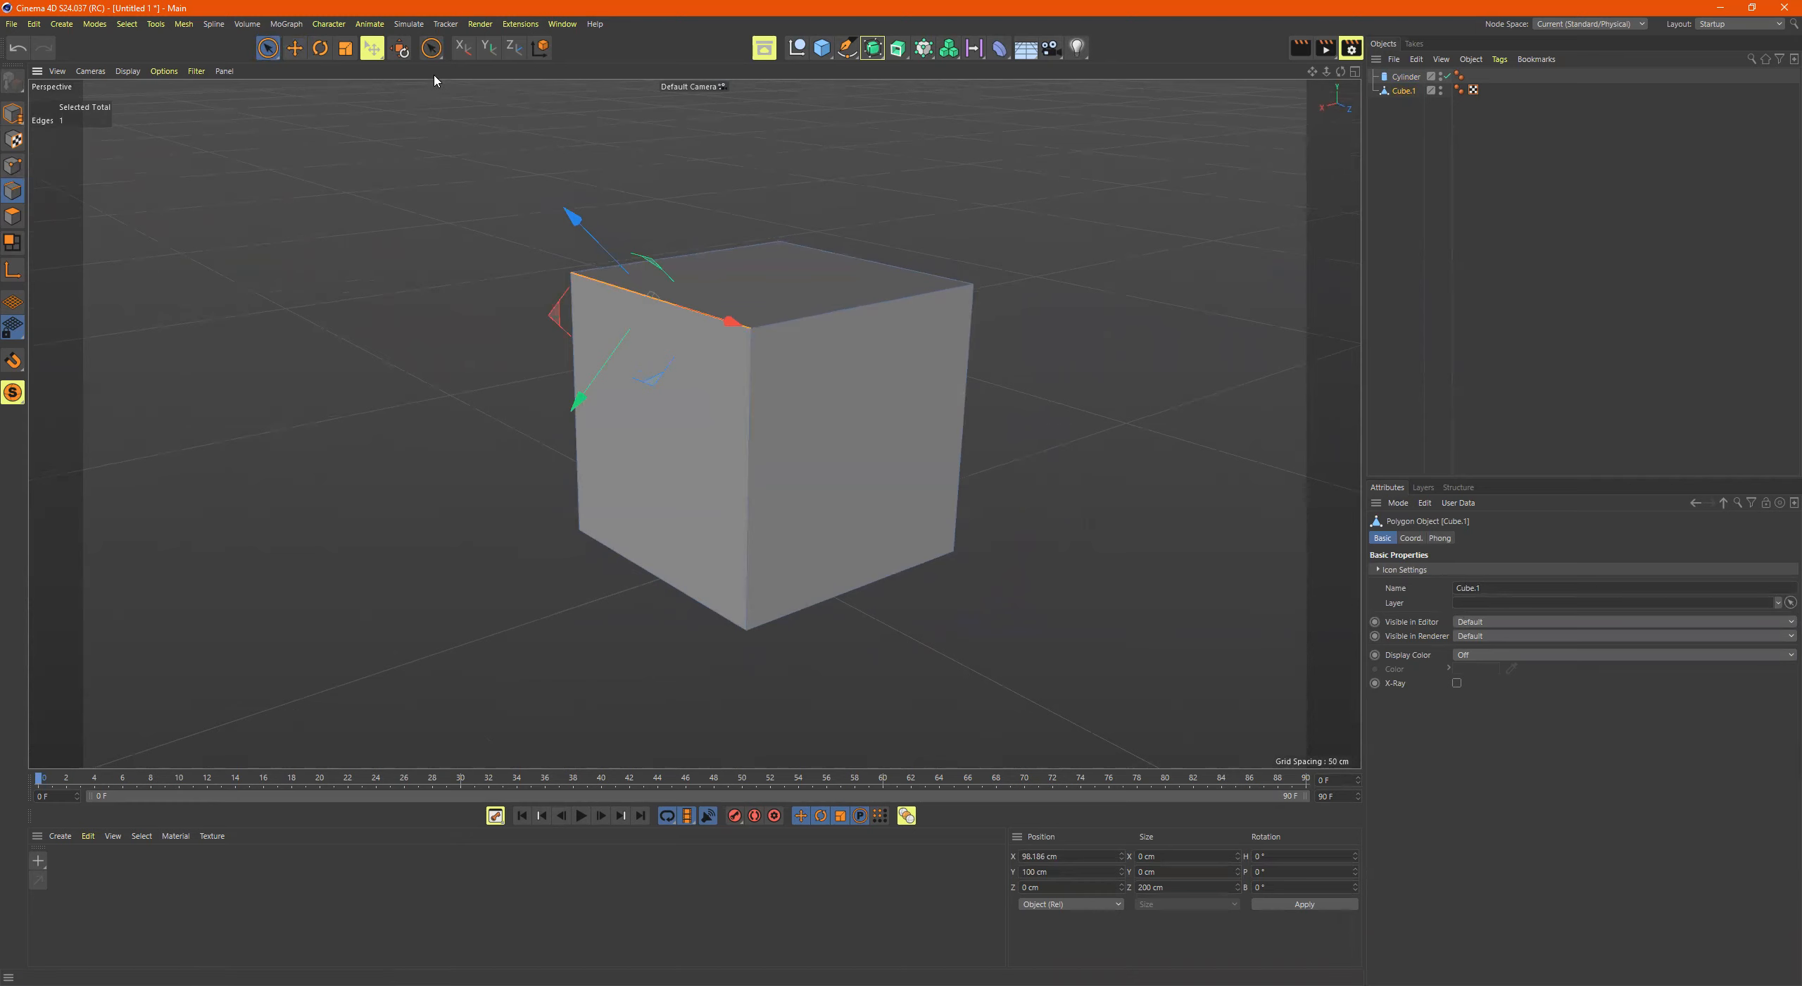
{"action": "left_click", "coordinate": [901, 417]}
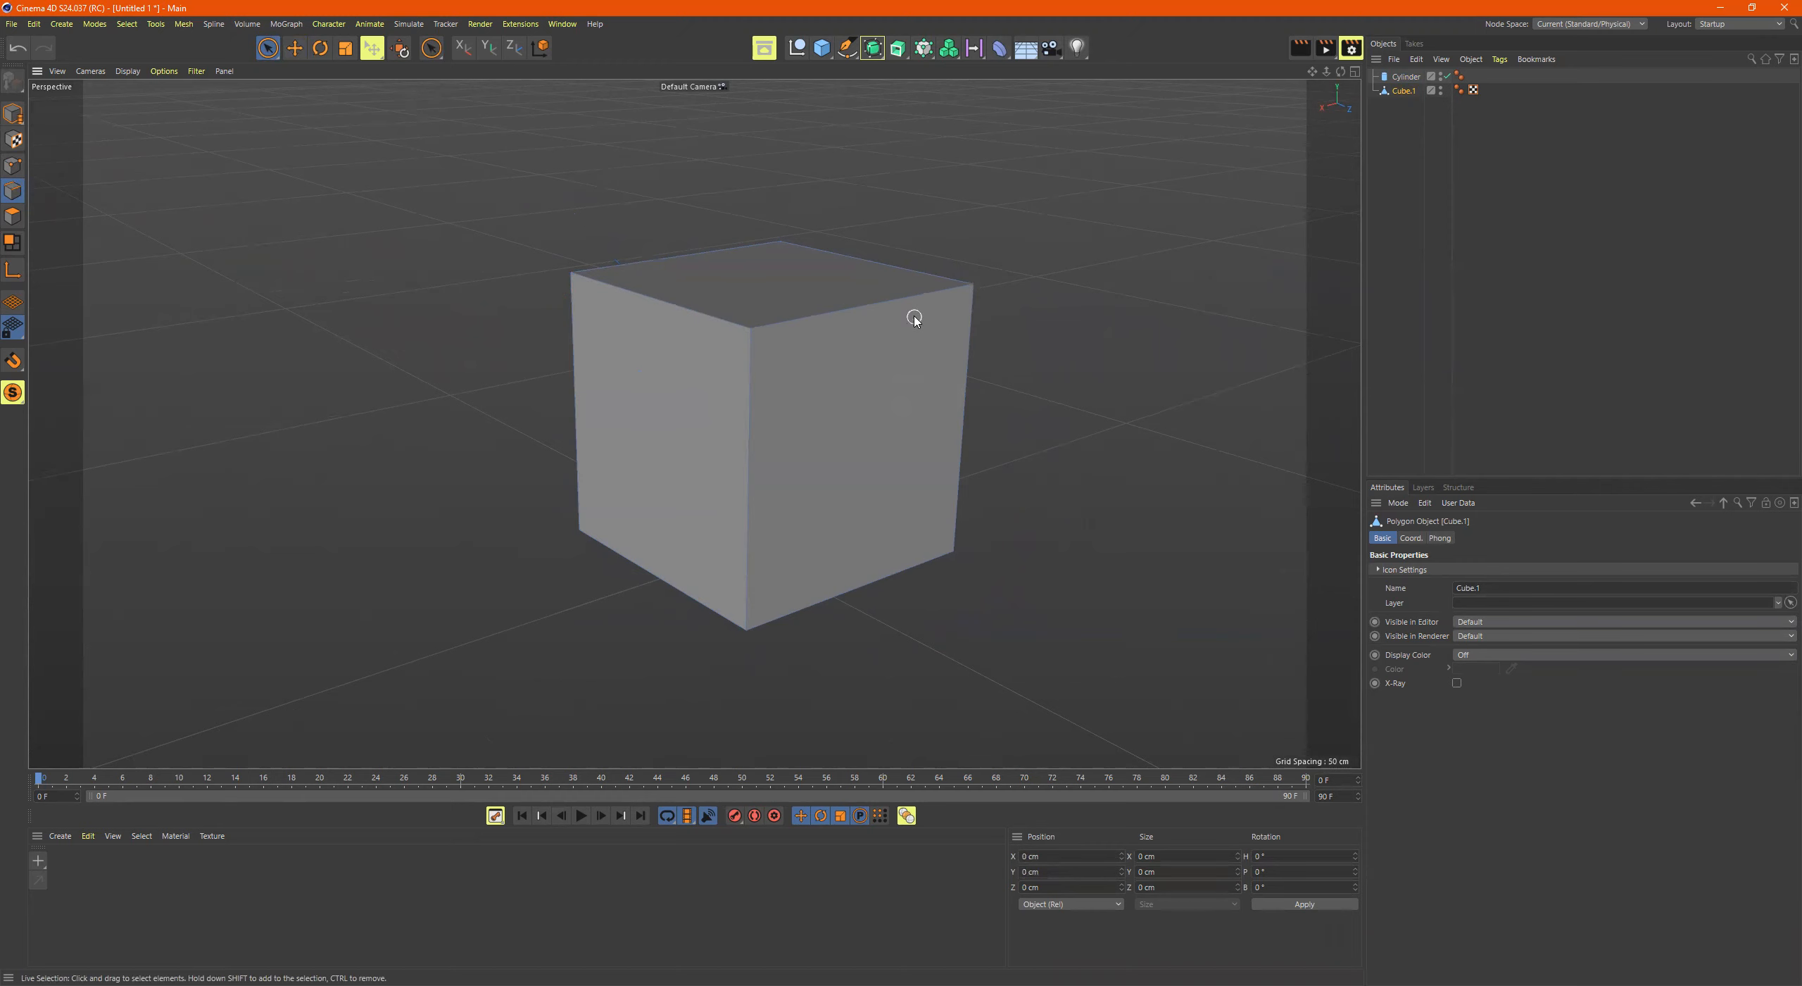
Step: Leave Edge mode for whole-object selection and select the cylinder
{"action": "scroll", "coordinate": [955, 328], "scroll_direction": "down", "scroll_amount": 4}
{"action": "left_click_drag", "start_coordinate": [892, 342], "coordinate": [1003, 340], "text": "alt"}
{"action": "middle_click_drag", "start_coordinate": [1003, 339], "coordinate": [688, 352], "text": "alt"}
{"action": "scroll", "coordinate": [800, 328], "scroll_direction": "down", "scroll_amount": 3}
{"action": "right_click_drag", "start_coordinate": [719, 342], "coordinate": [669, 350], "text": "alt"}
{"action": "middle_click_drag", "start_coordinate": [901, 371], "coordinate": [621, 458], "text": "alt"}
{"action": "right_click_drag", "start_coordinate": [1060, 395], "coordinate": [1174, 383], "text": "alt"}
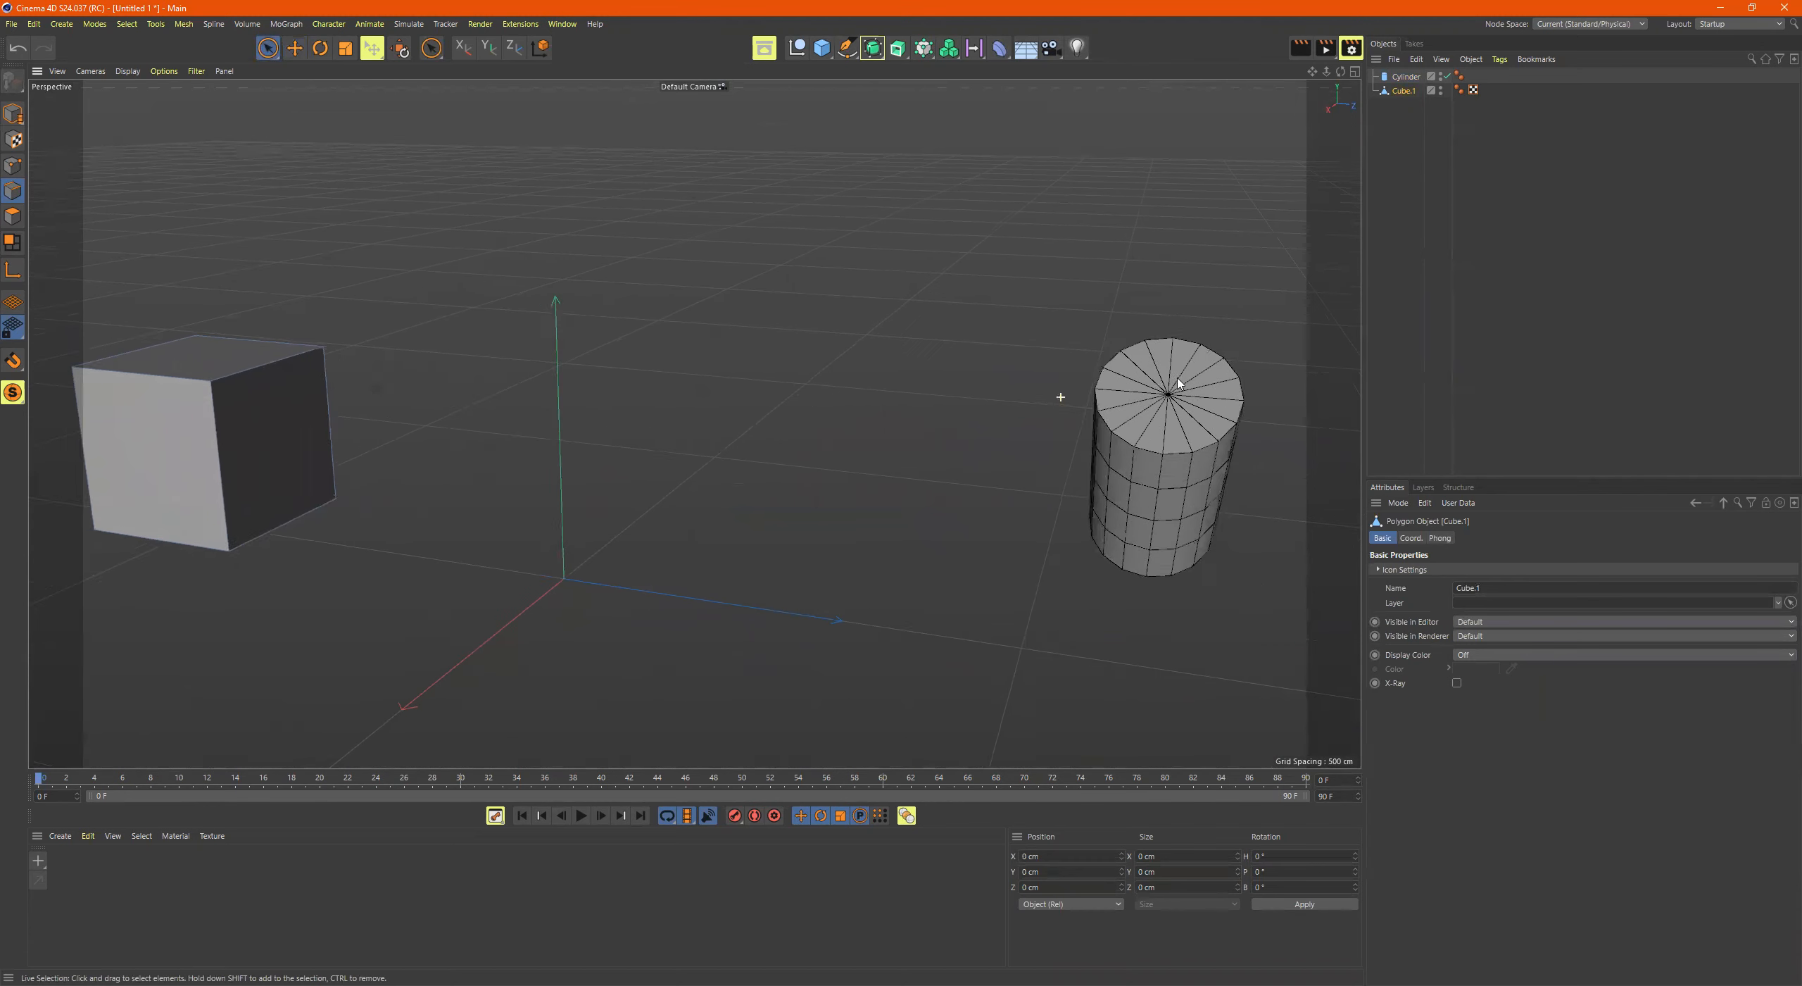
{"action": "middle_click_drag", "start_coordinate": [1175, 379], "coordinate": [960, 368], "text": "alt"}
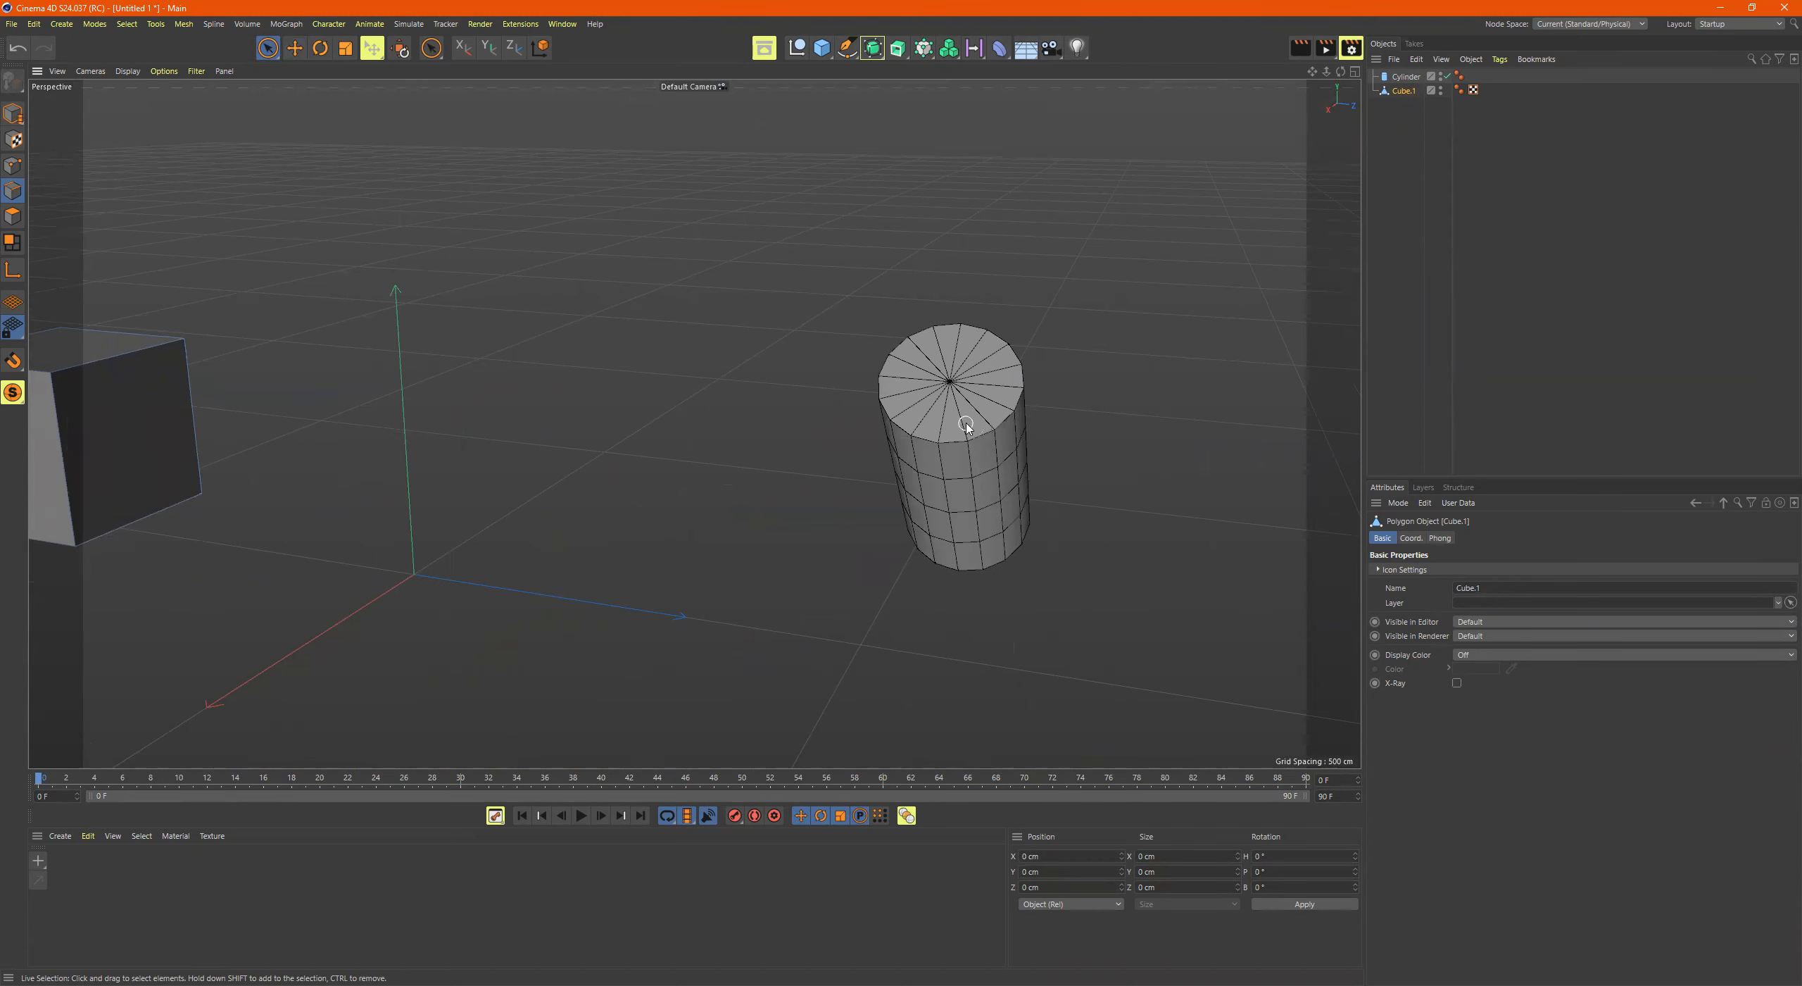
{"action": "left_click", "coordinate": [13, 112]}
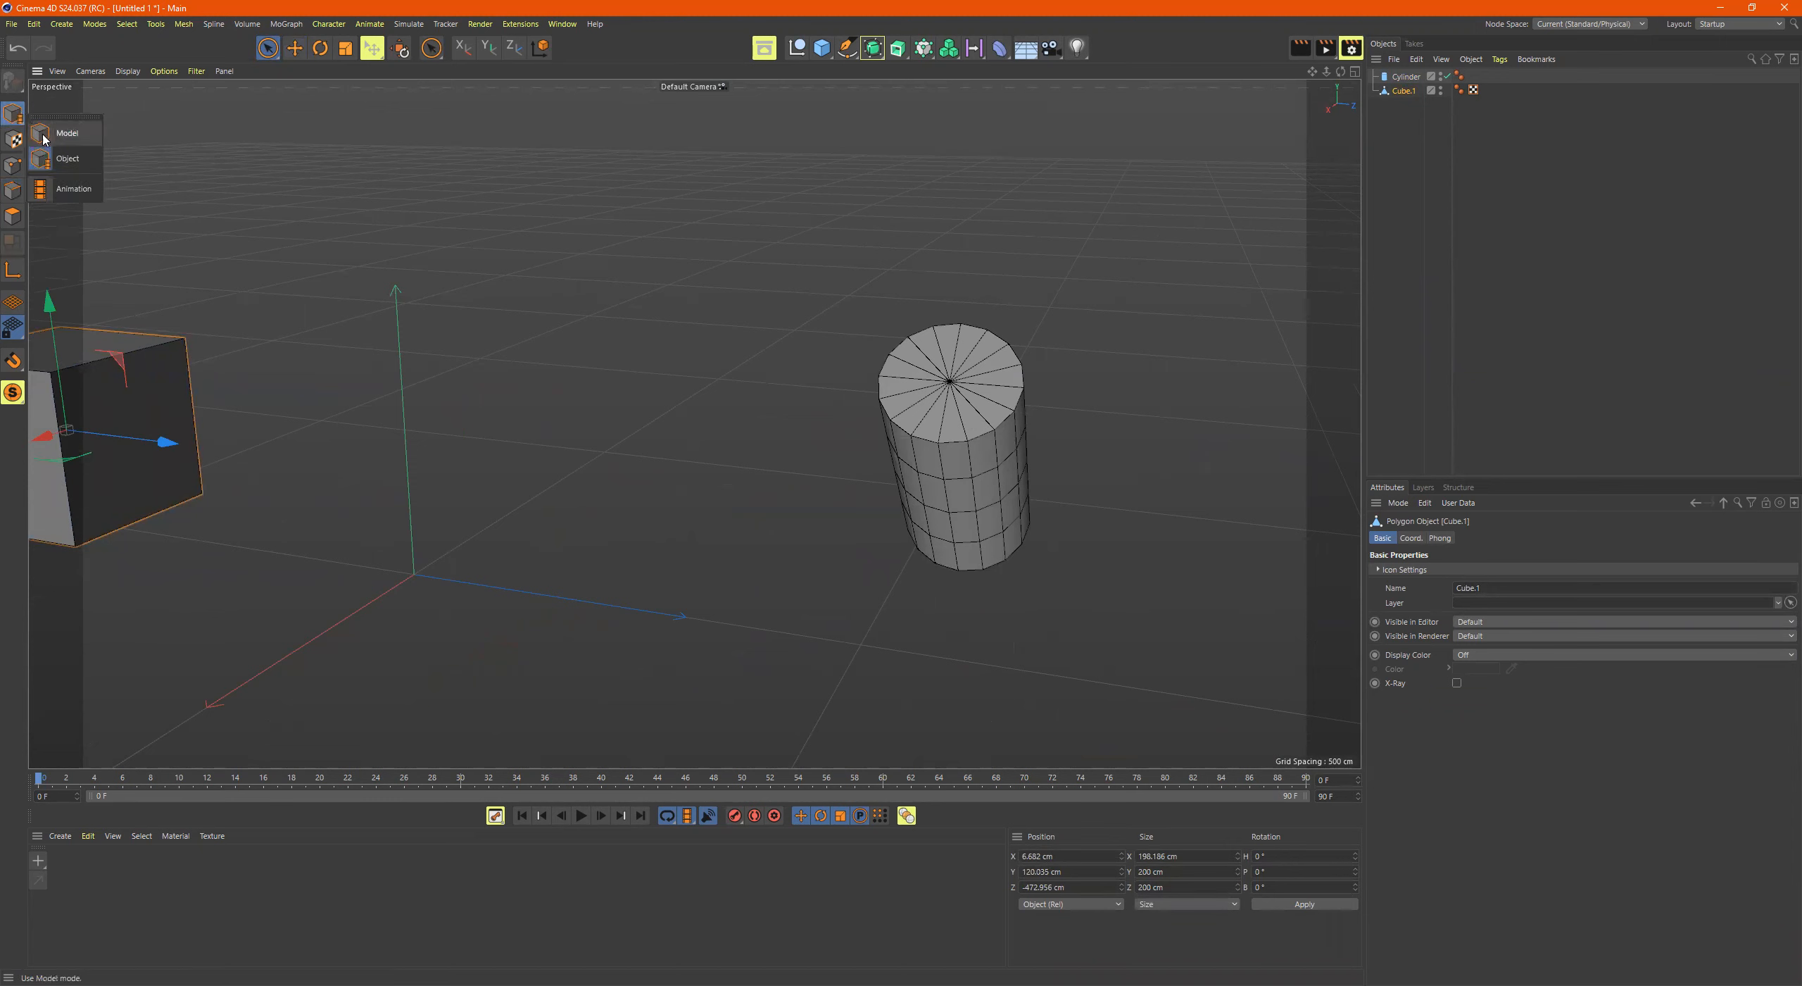
{"action": "left_click", "coordinate": [998, 391]}
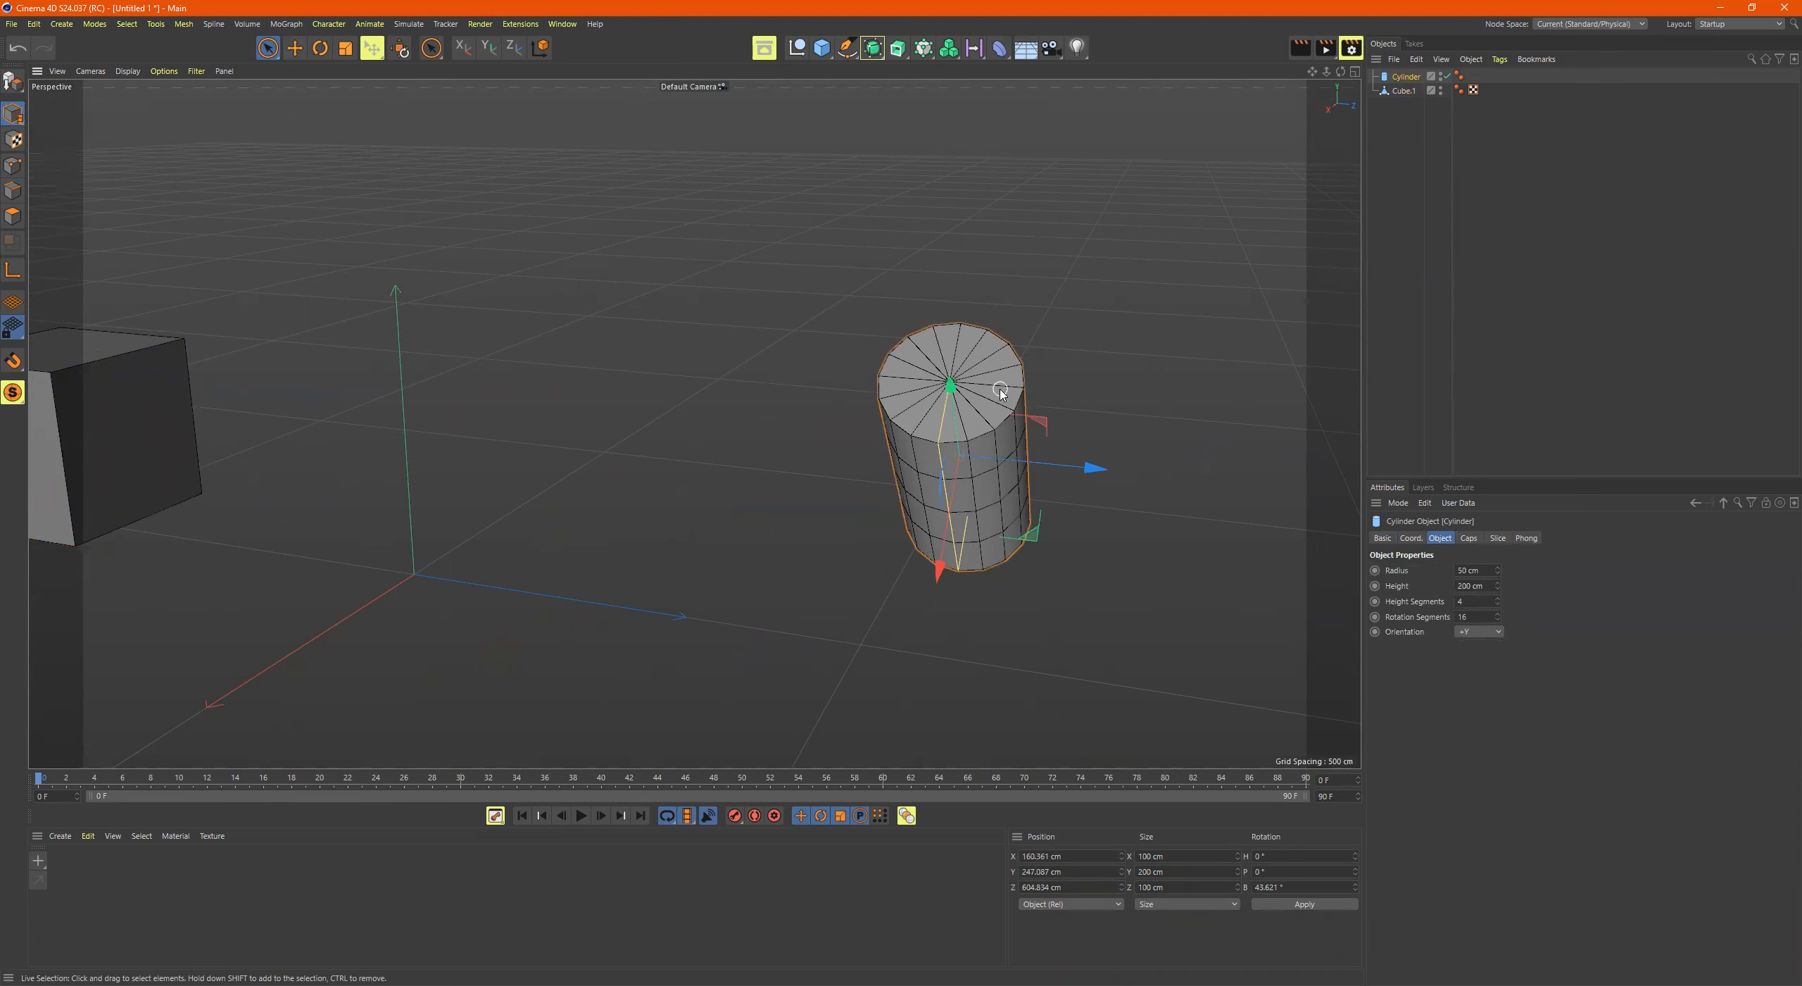
Step: Select the whole cube instead of the cylinder
{"action": "middle_click_drag", "start_coordinate": [733, 412], "coordinate": [851, 404], "text": "alt"}
{"action": "scroll", "coordinate": [634, 396], "scroll_direction": "down", "scroll_amount": 2}
{"action": "left_click", "coordinate": [230, 399]}
{"action": "middle_click_drag", "start_coordinate": [346, 382], "coordinate": [616, 362], "text": "alt"}
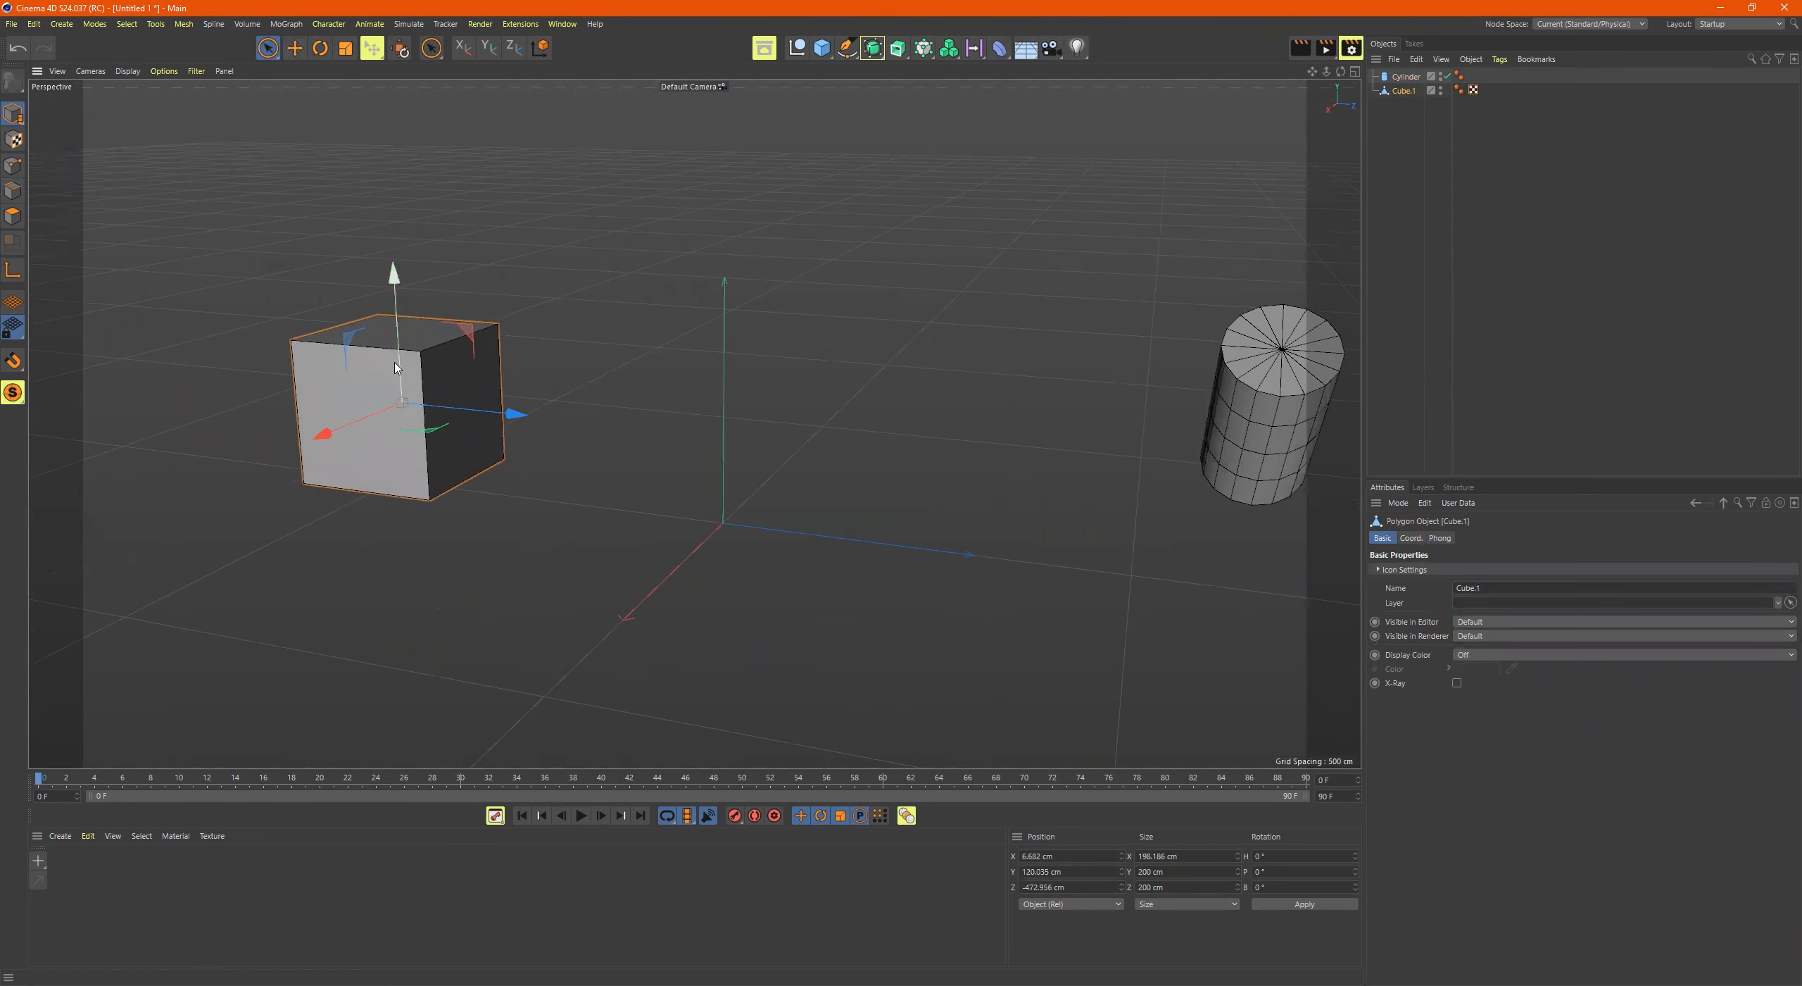
Step: Select the cylinder and the cube in turn, and inspect the cube up close from several angles
{"action": "scroll", "coordinate": [486, 345], "scroll_direction": "down", "scroll_amount": 3}
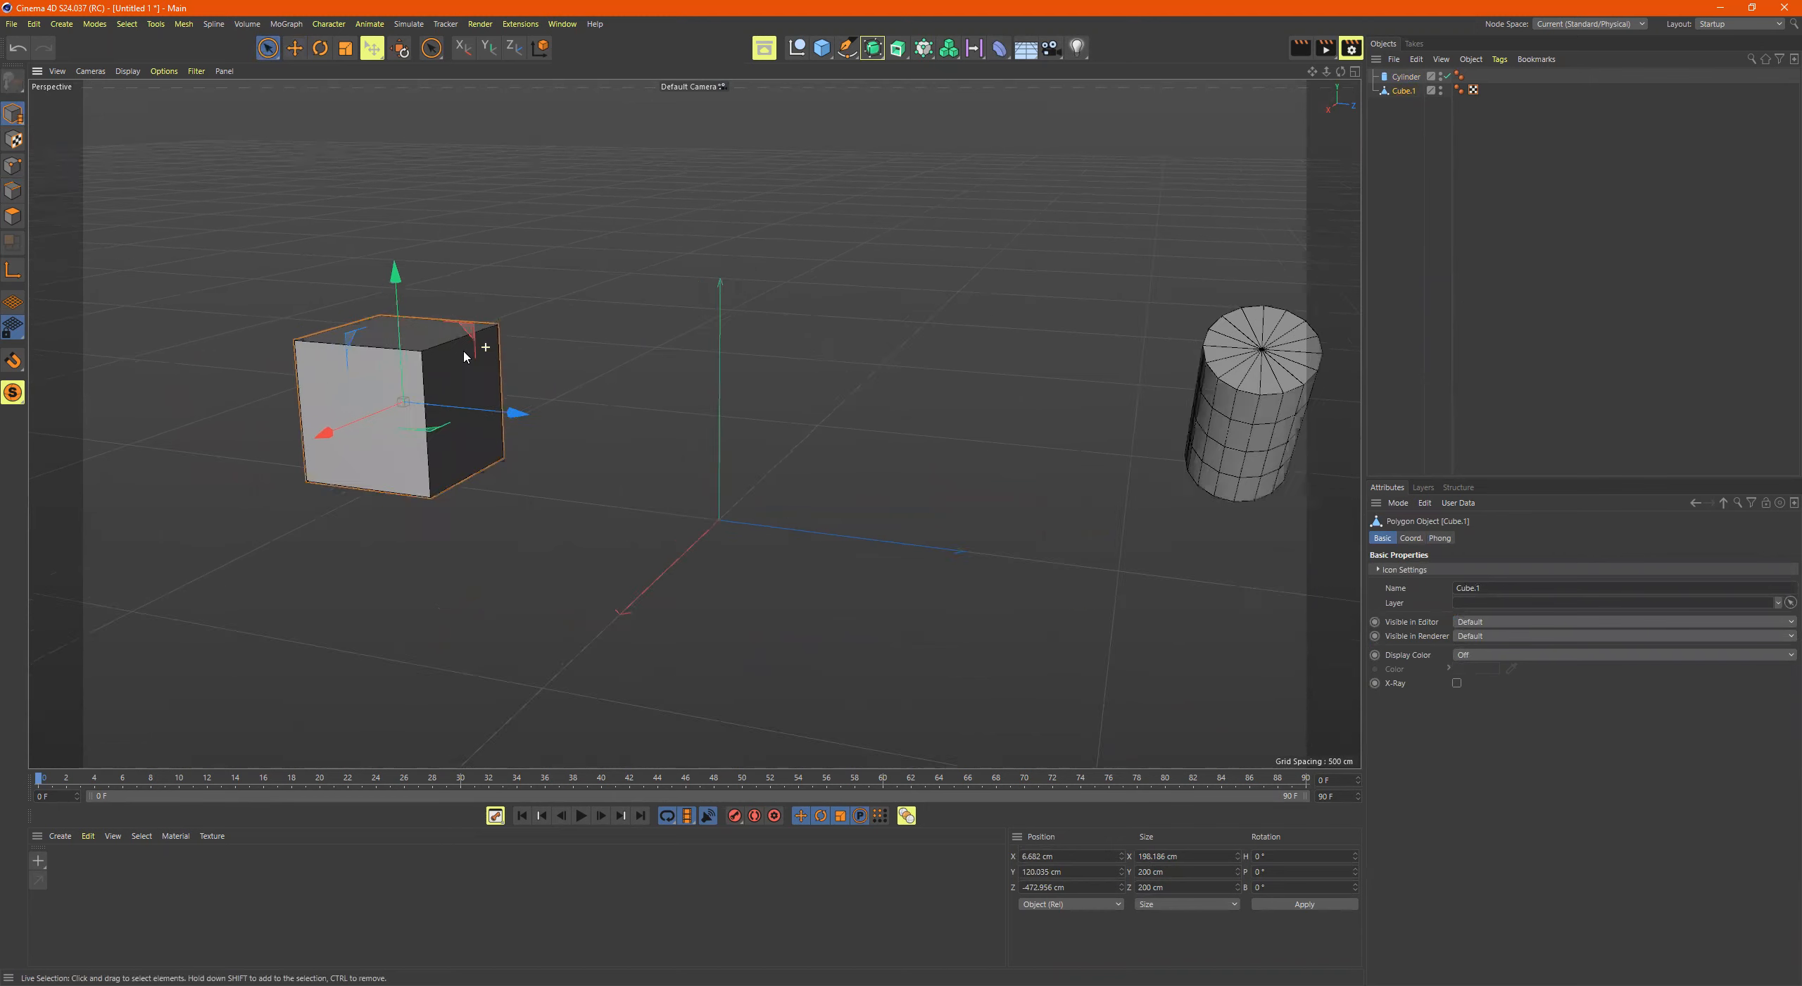
{"action": "left_click", "coordinate": [1159, 372]}
{"action": "left_click", "coordinate": [382, 378]}
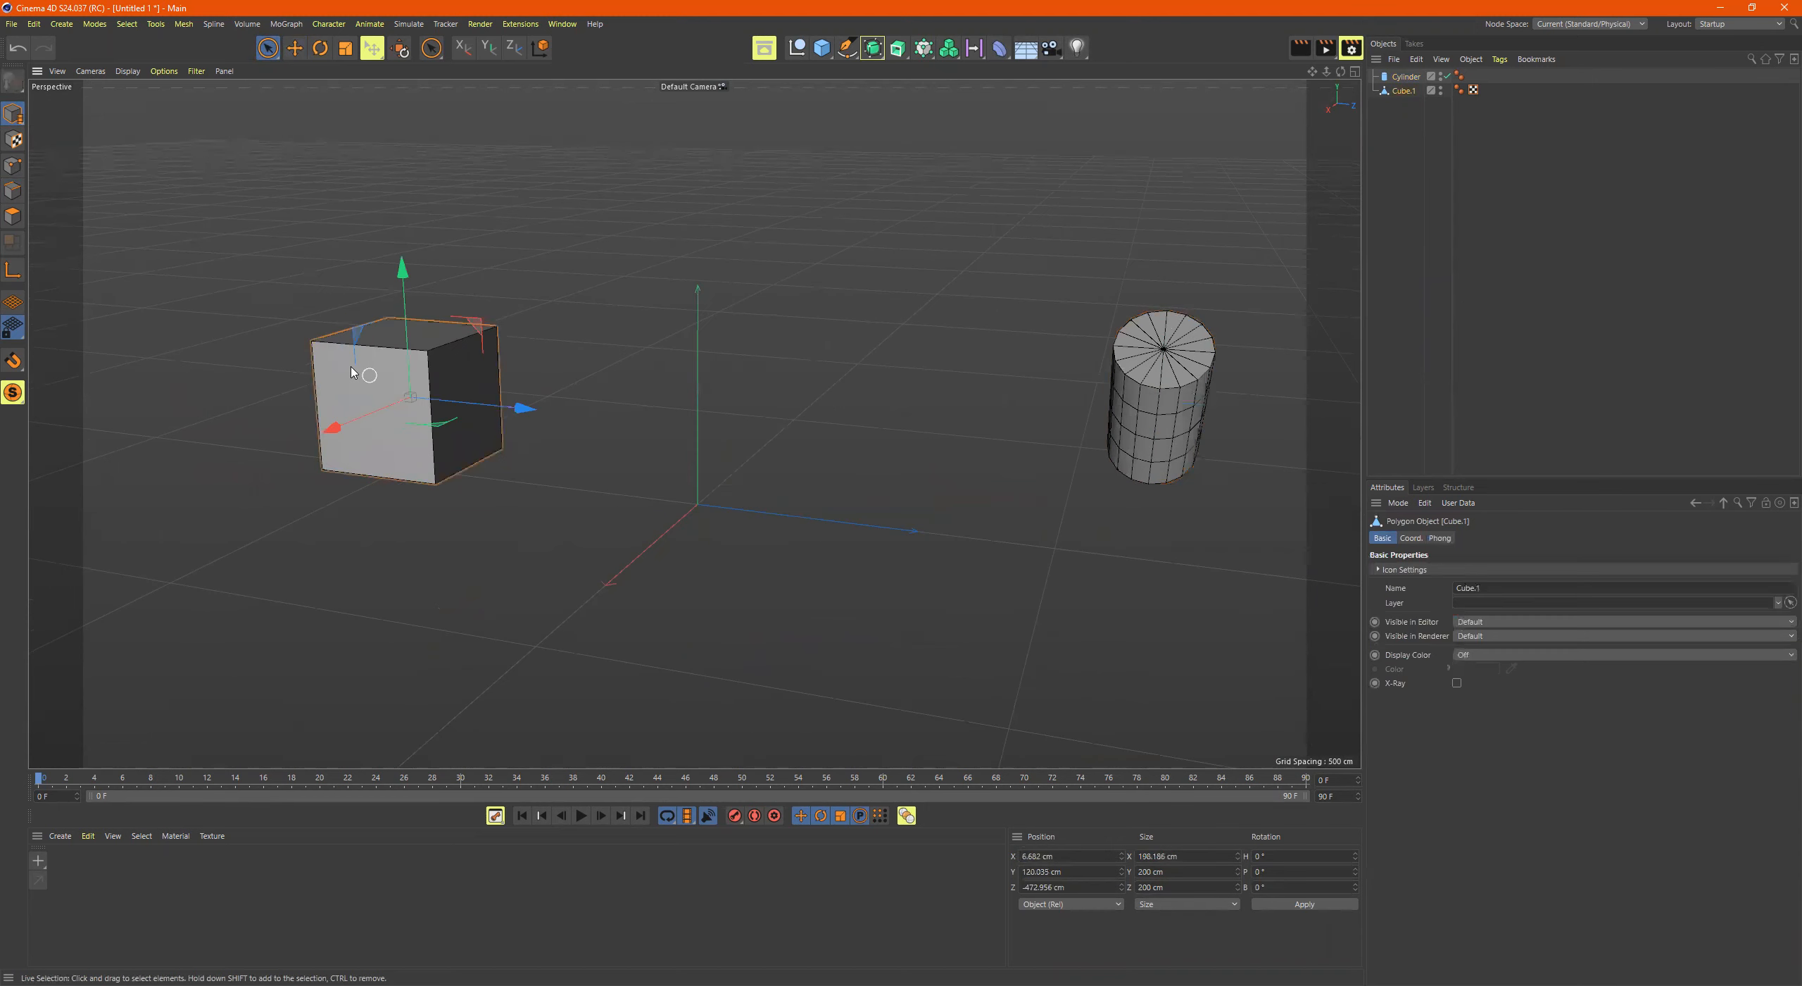
{"action": "scroll", "coordinate": [556, 349], "scroll_direction": "up", "scroll_amount": 5}
{"action": "left_click_drag", "start_coordinate": [540, 354], "coordinate": [675, 339], "text": "alt"}
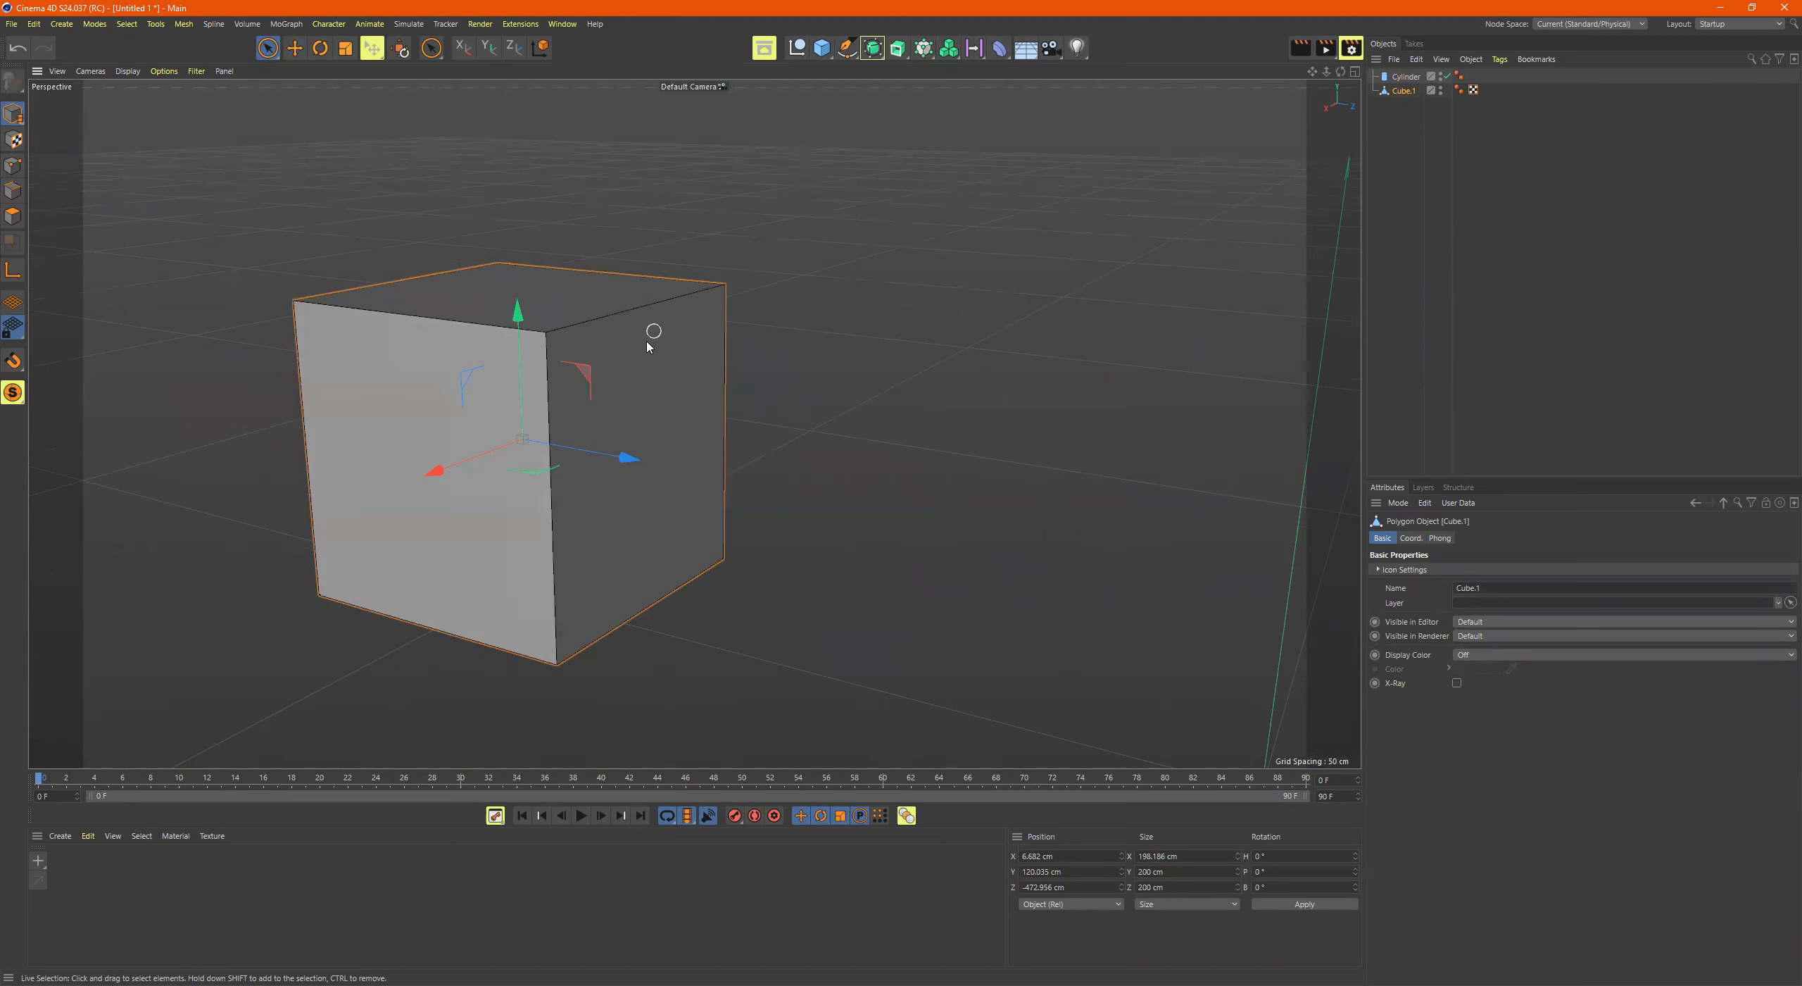
{"action": "scroll", "coordinate": [787, 369], "scroll_direction": "down", "scroll_amount": 2}
{"action": "scroll", "coordinate": [664, 350], "scroll_direction": "up", "scroll_amount": 4}
{"action": "left_click_drag", "start_coordinate": [771, 350], "coordinate": [651, 338], "text": "alt"}
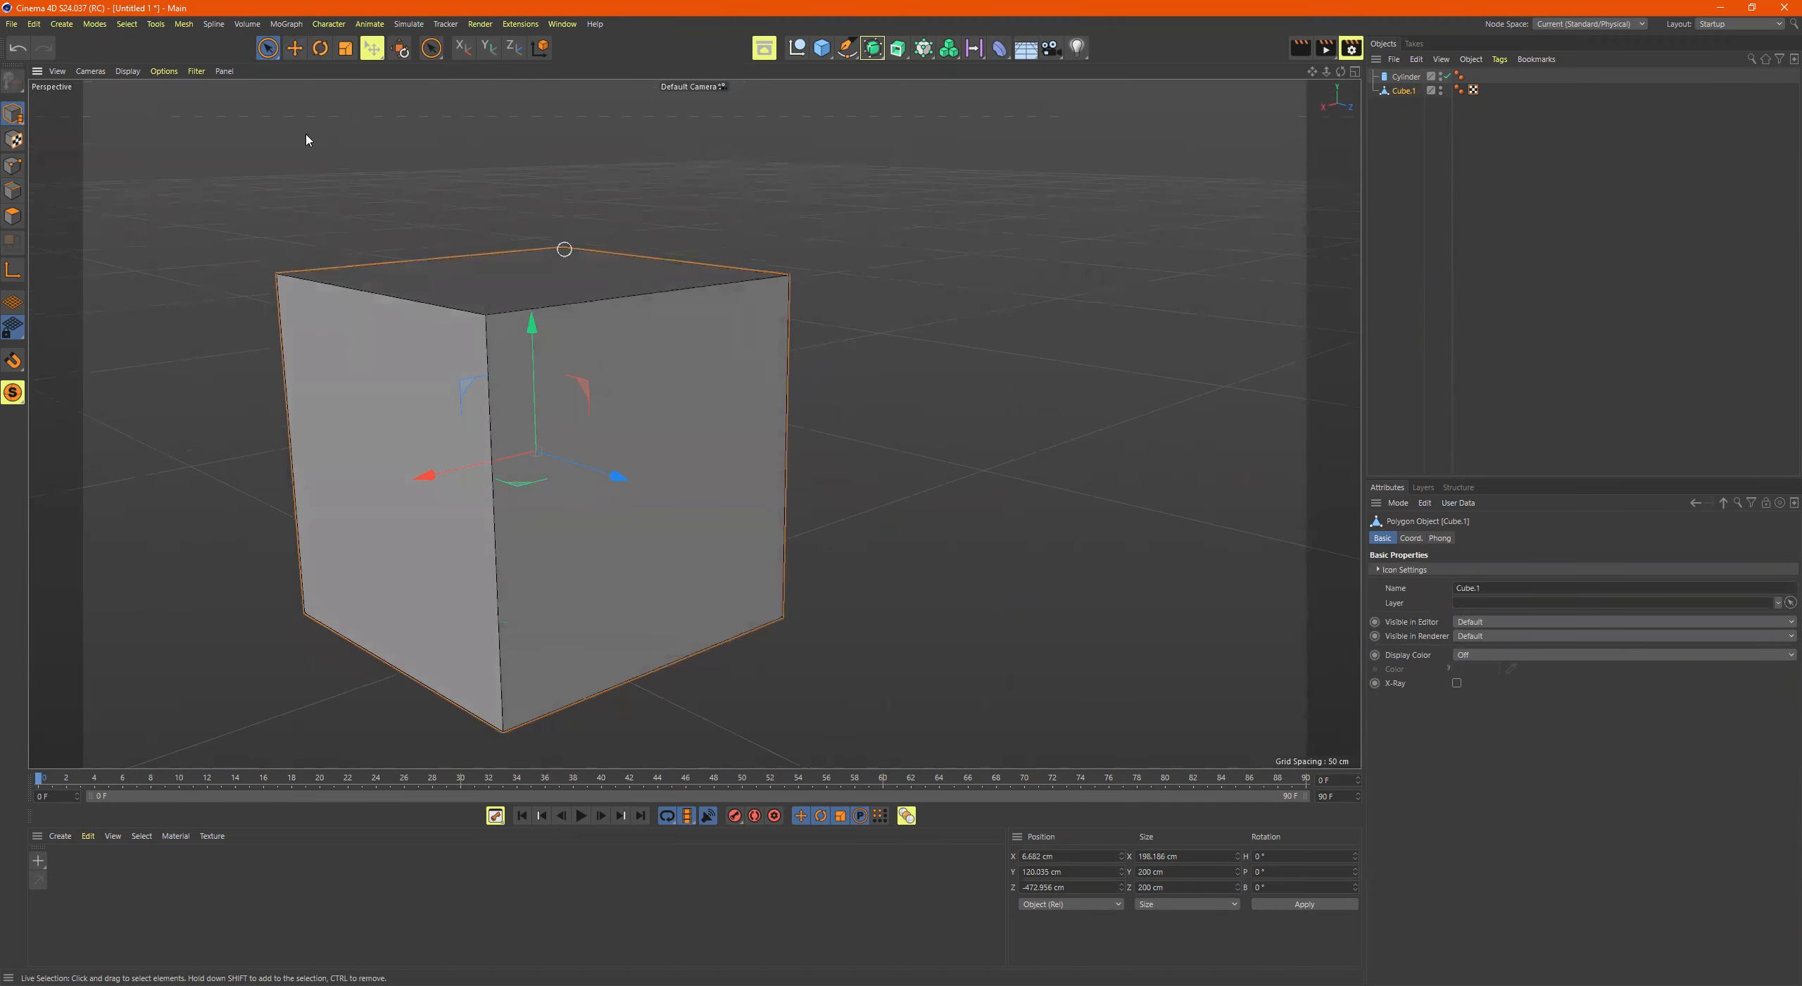
Step: Activate Live Selection with the cube in view and greatly enlarge its brush radius
{"action": "left_click", "coordinate": [274, 40]}
{"action": "right_click_drag", "start_coordinate": [900, 302], "coordinate": [750, 340], "text": "alt"}
{"action": "middle_click_drag", "start_coordinate": [863, 343], "coordinate": [635, 387], "text": "alt"}
{"action": "right_click_drag", "start_coordinate": [684, 363], "coordinate": [872, 371], "text": "alt"}
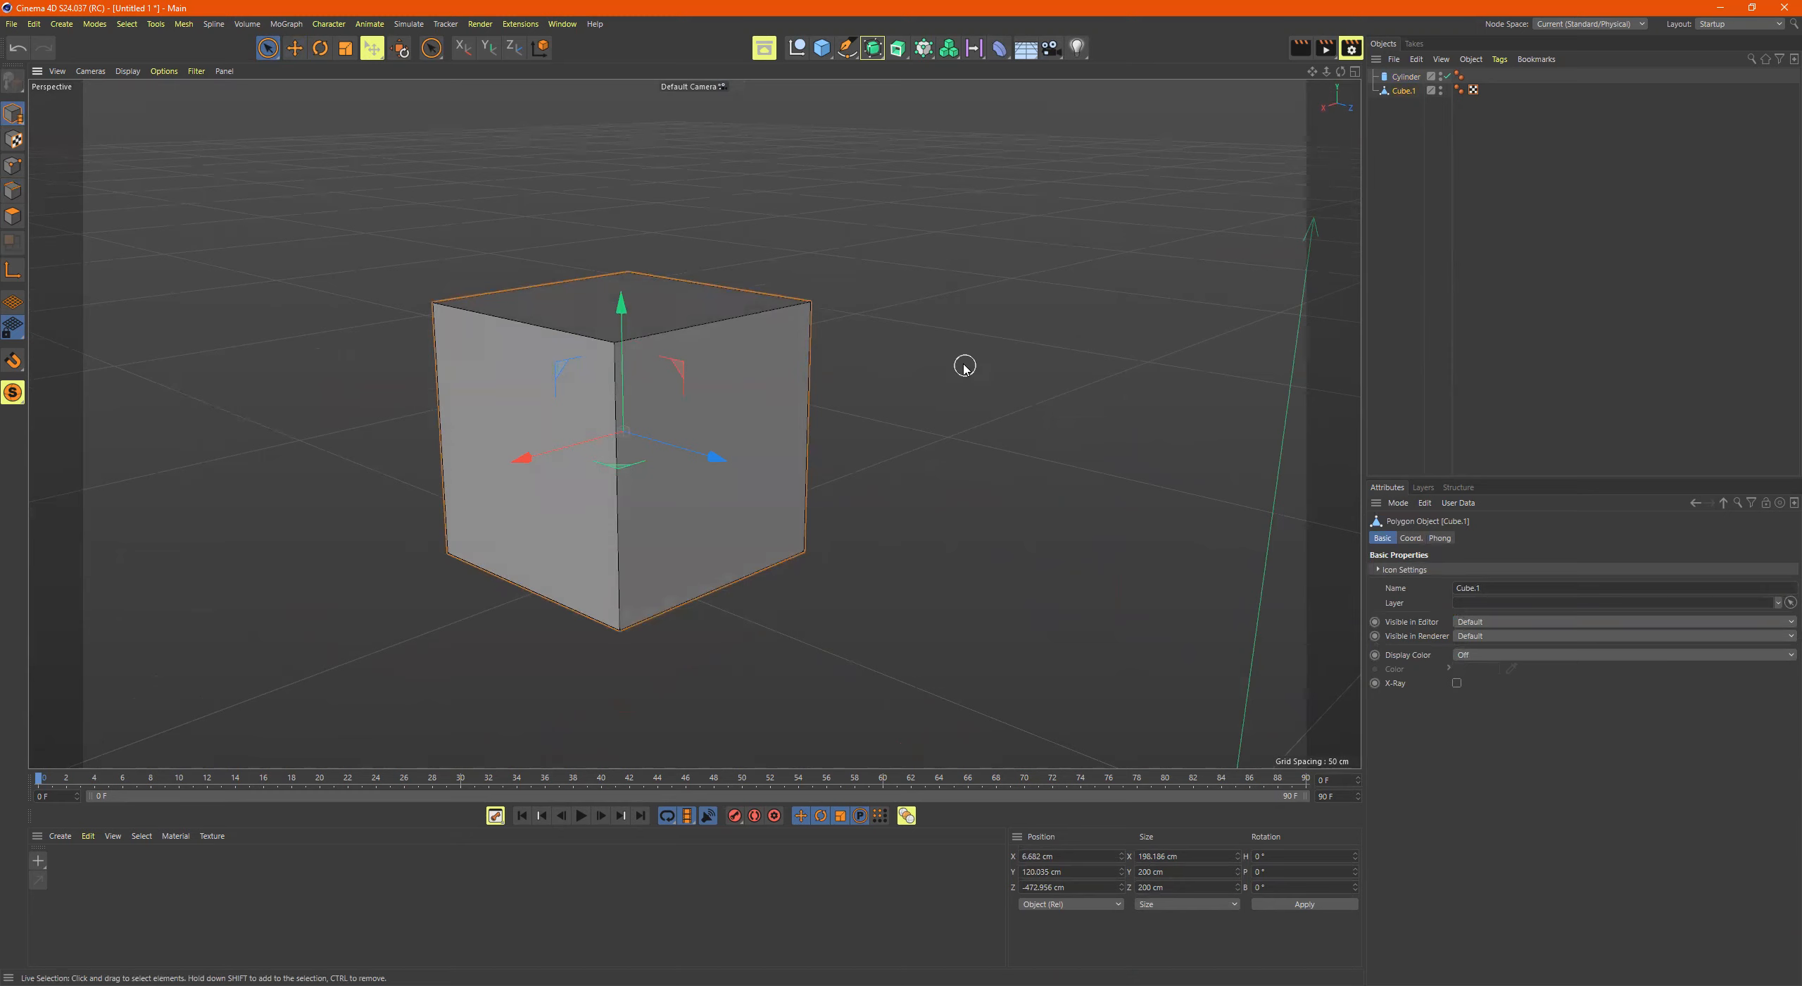
{"action": "middle_click_drag", "start_coordinate": [949, 379], "coordinate": [1111, 384]}
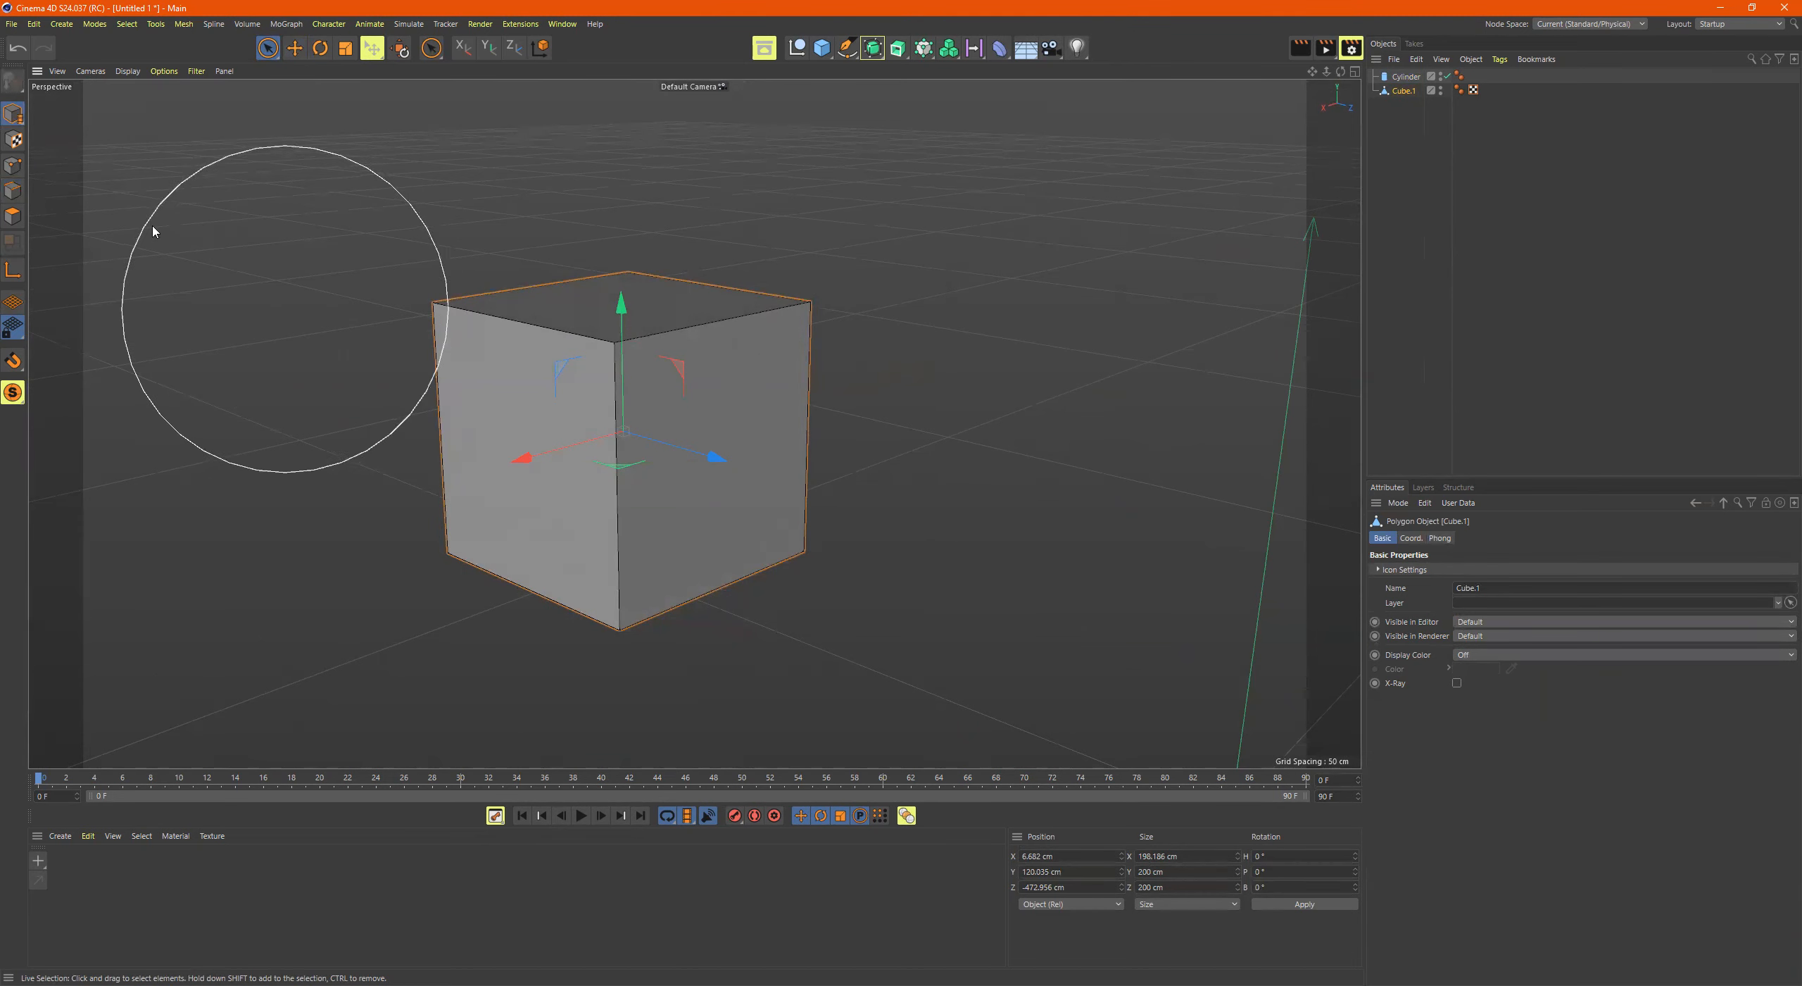
Step: In Point mode, select three of the cube's upper corner points with the large brush, and shrink the brush radius
{"action": "left_click", "coordinate": [13, 166]}
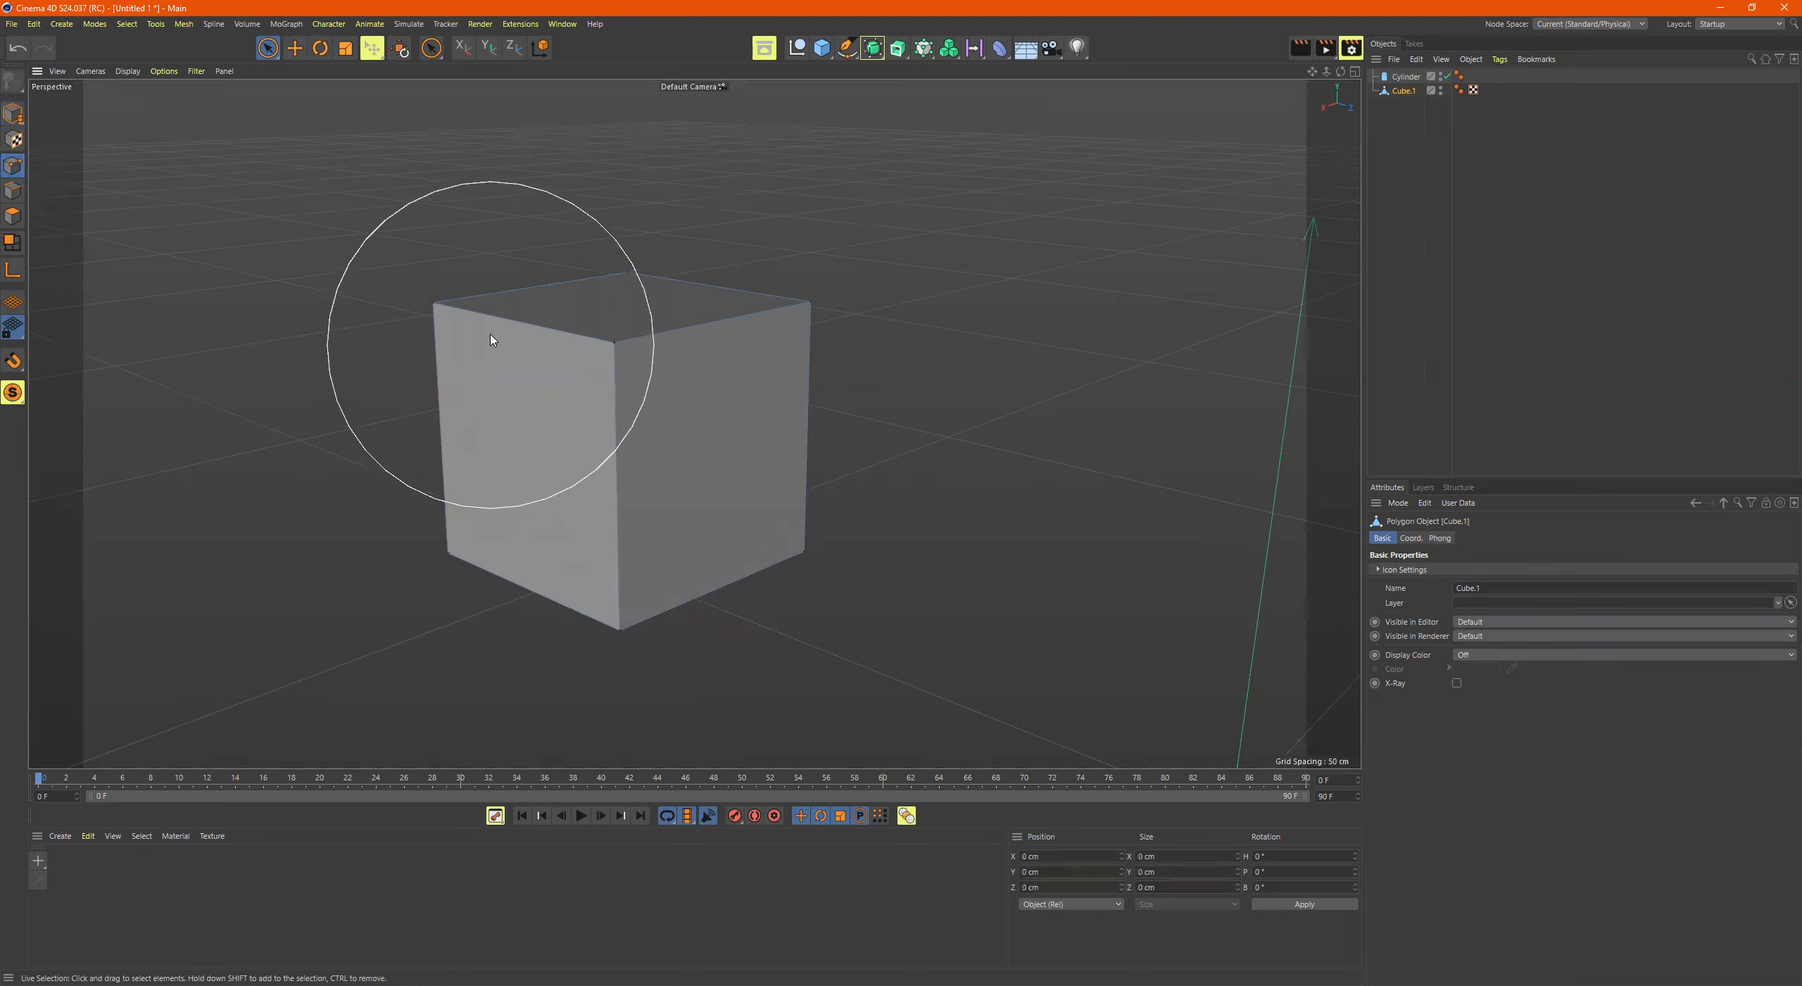
{"action": "left_click", "coordinate": [557, 279]}
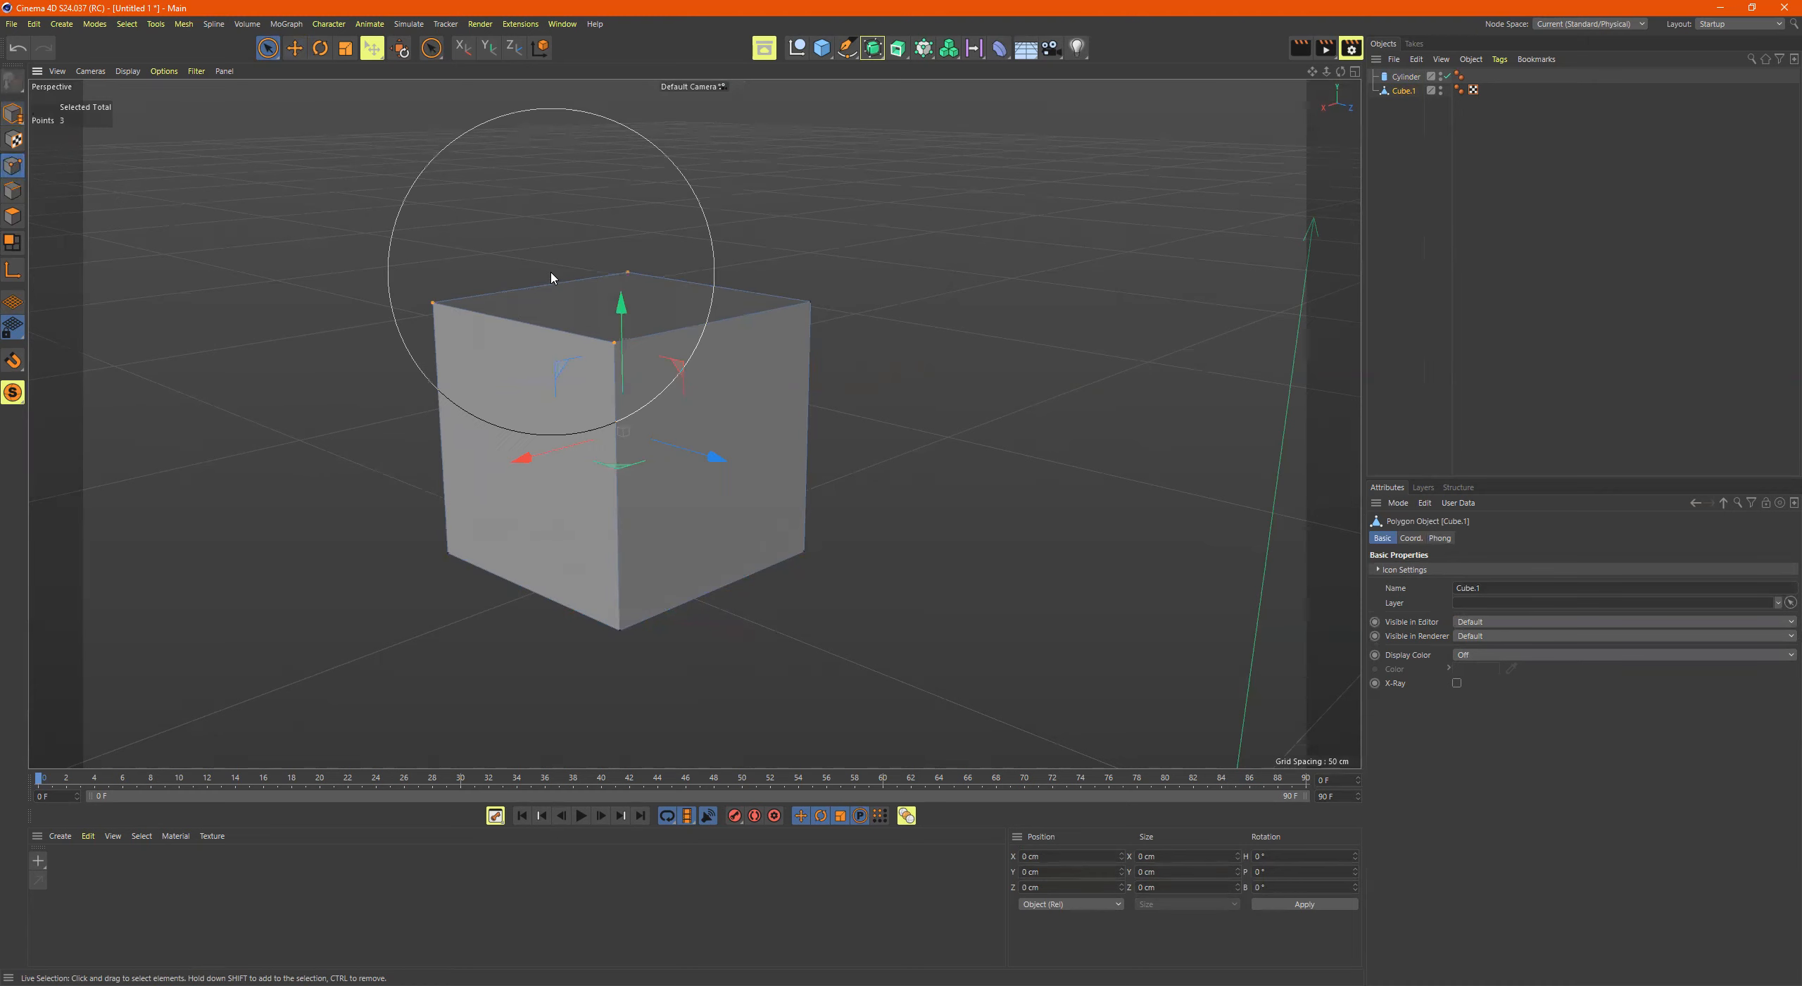
{"action": "mouse_move", "coordinate": [919, 382]}
{"action": "middle_mouse_down"}
{"action": "mouse_move", "coordinate": [857, 374]}
{"action": "mouse_move", "coordinate": [807, 394]}
{"action": "middle_mouse_up"}
{"action": "scroll", "coordinate": [806, 393], "scroll_direction": "down", "scroll_amount": 1}
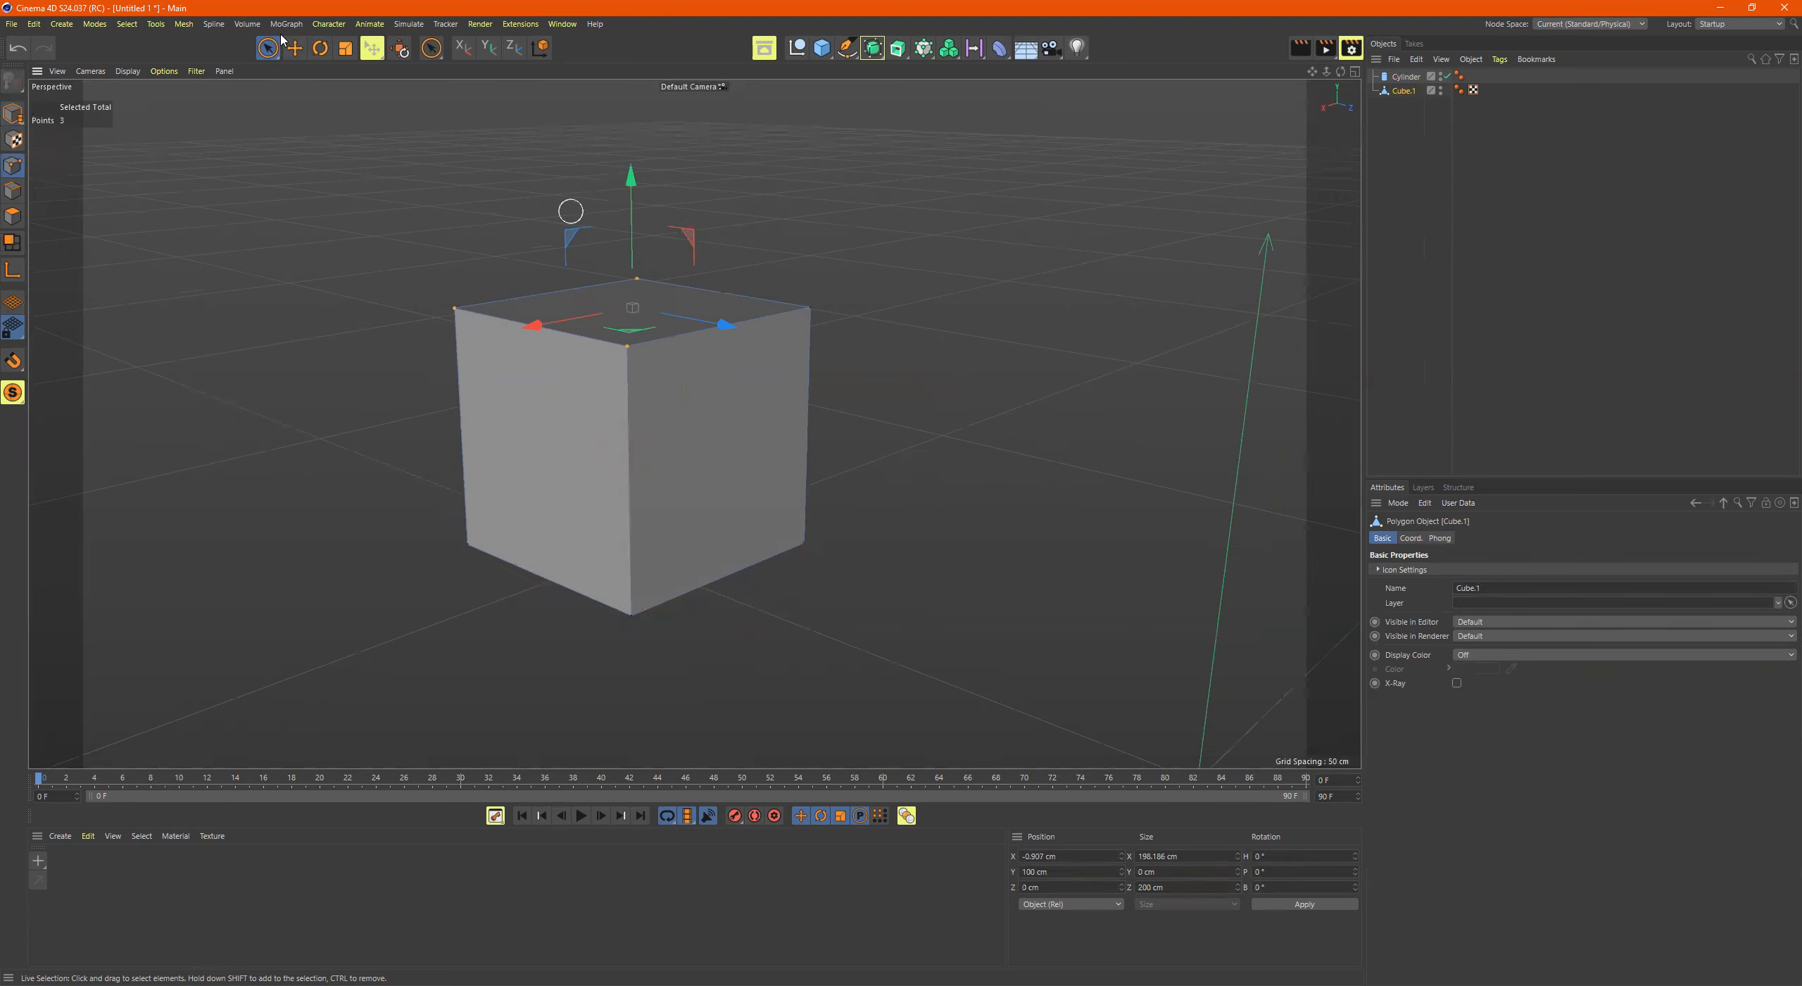
Step: Select all four upper corner points of the cube with Rectangle Selection
{"action": "left_click_drag", "start_coordinate": [269, 49], "coordinate": [322, 92]}
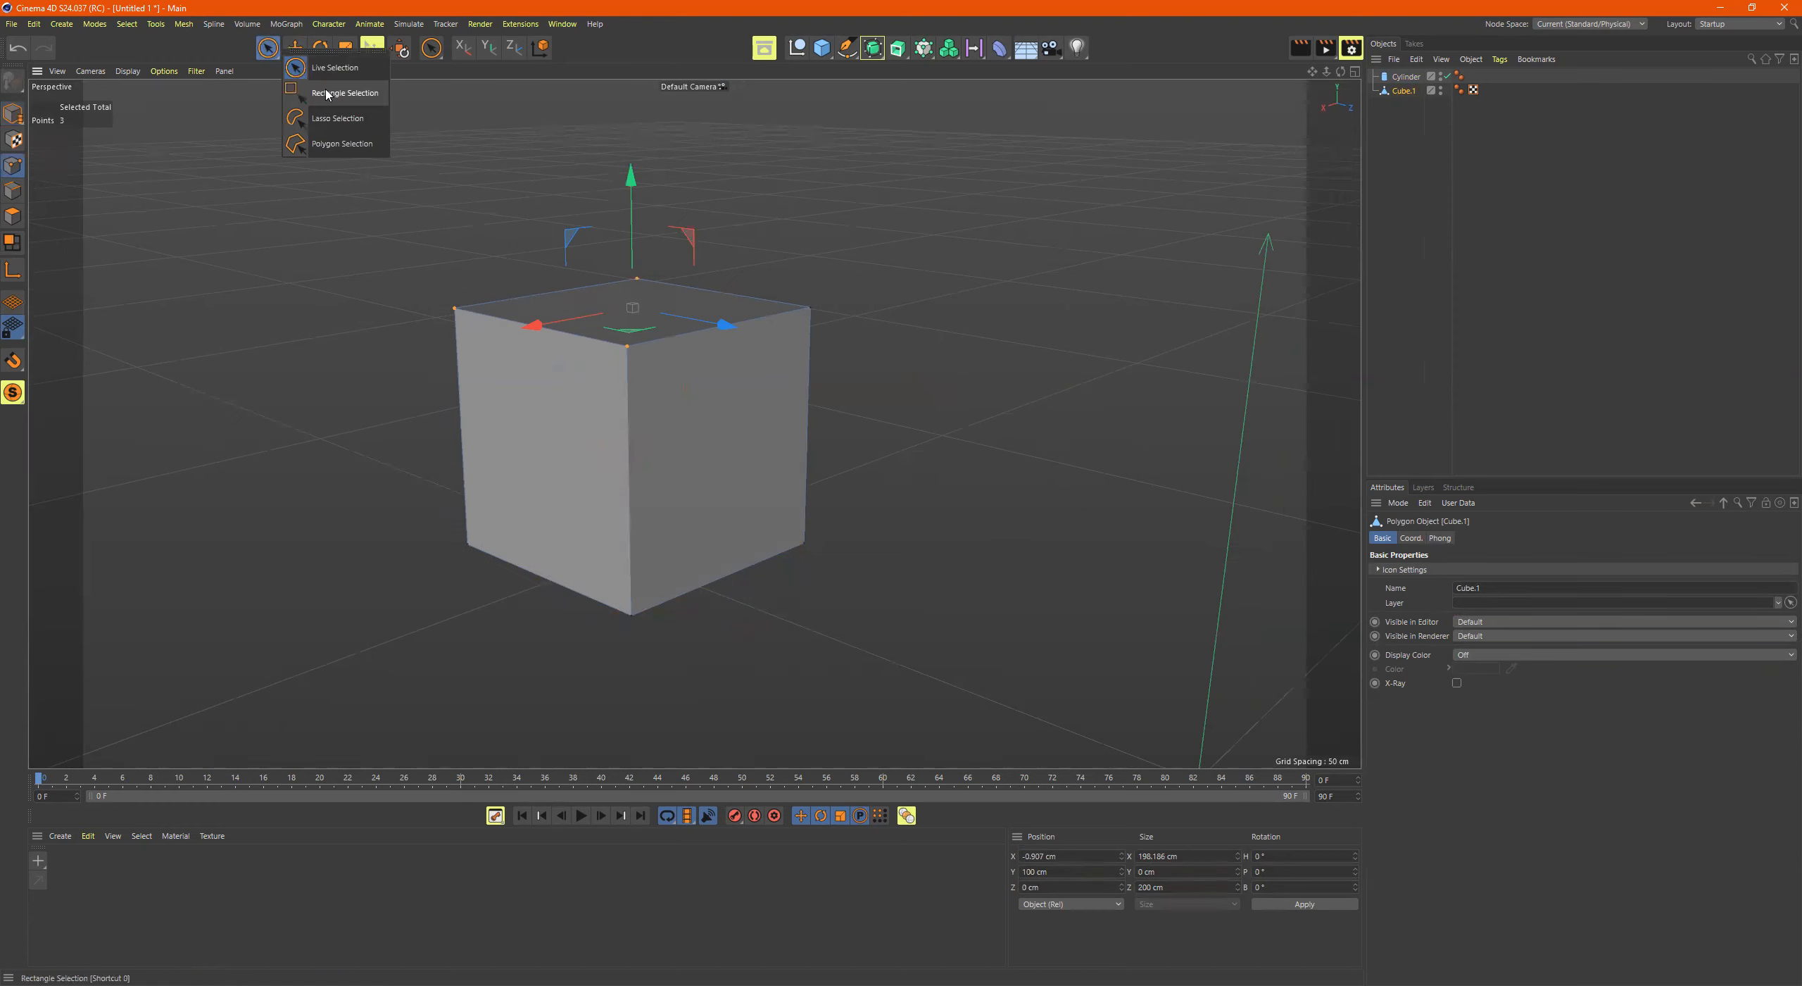
{"action": "left_click", "coordinate": [322, 92]}
{"action": "left_click_drag", "start_coordinate": [329, 166], "coordinate": [724, 397]}
{"action": "left_click_drag", "start_coordinate": [298, 148], "coordinate": [890, 380]}
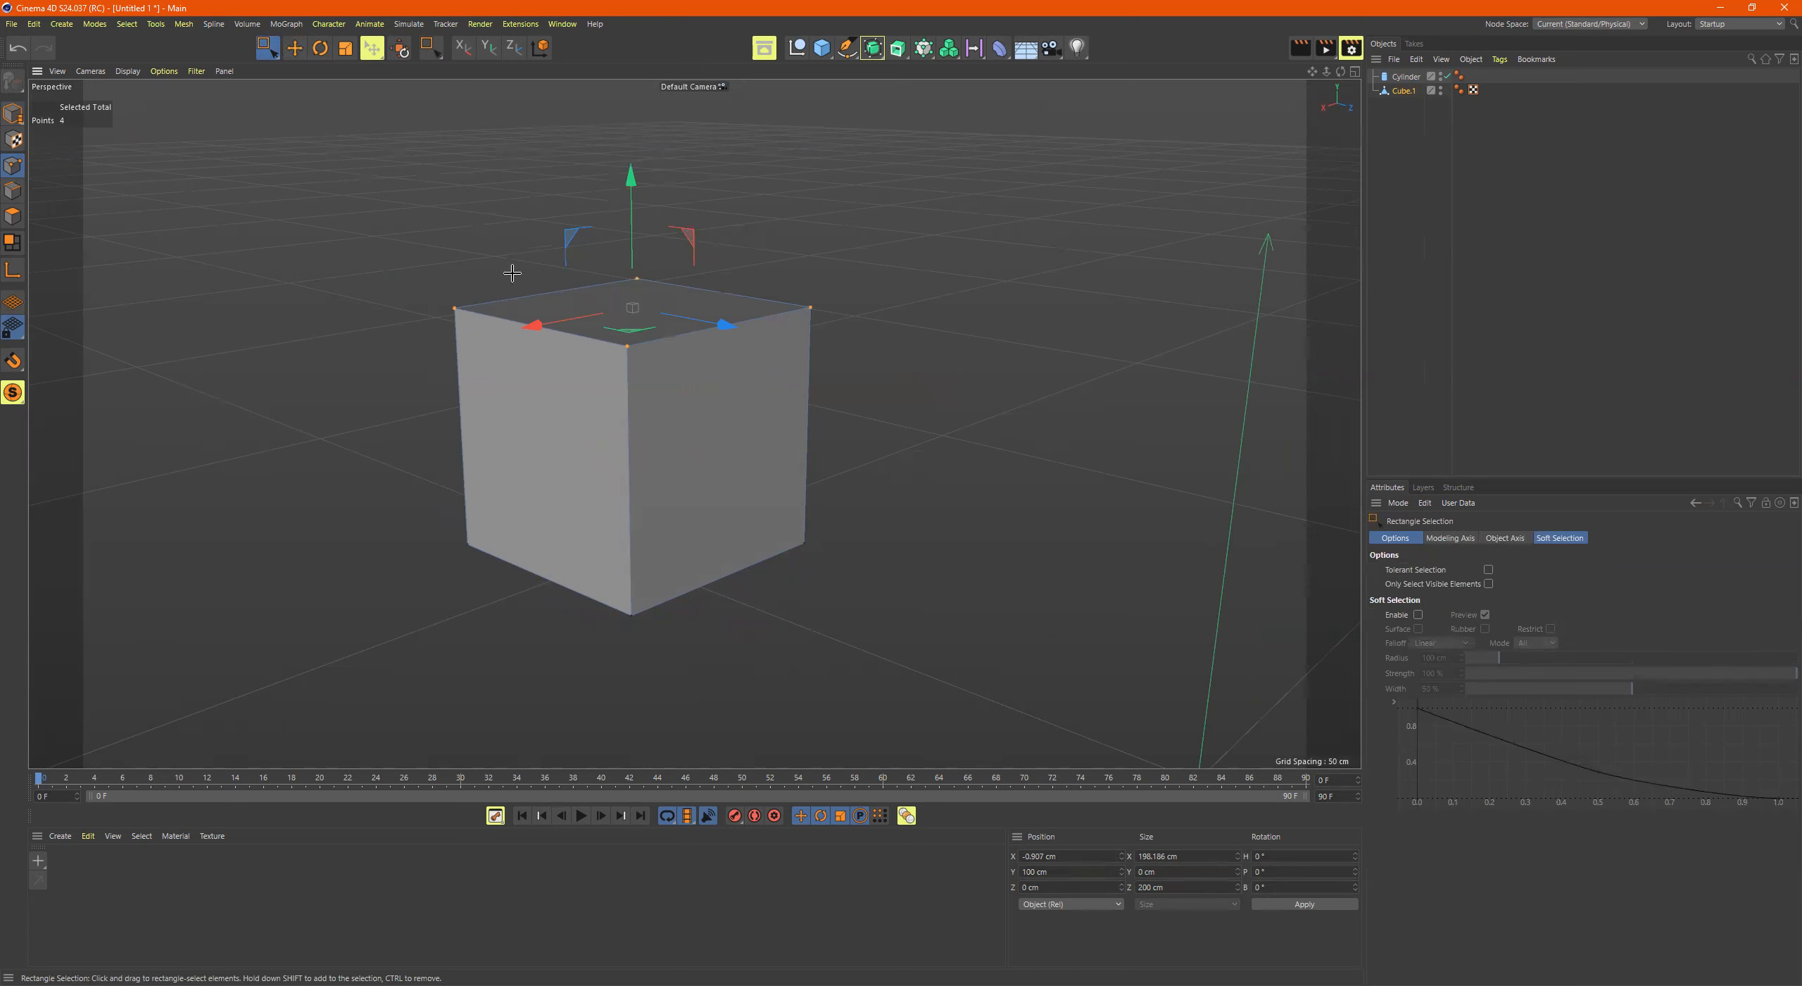
Step: Switch to Polygon mode and select the cube's top face by enclosing it with Rectangle Selection
{"action": "left_click", "coordinate": [15, 215]}
{"action": "left_click_drag", "start_coordinate": [208, 181], "coordinate": [915, 373]}
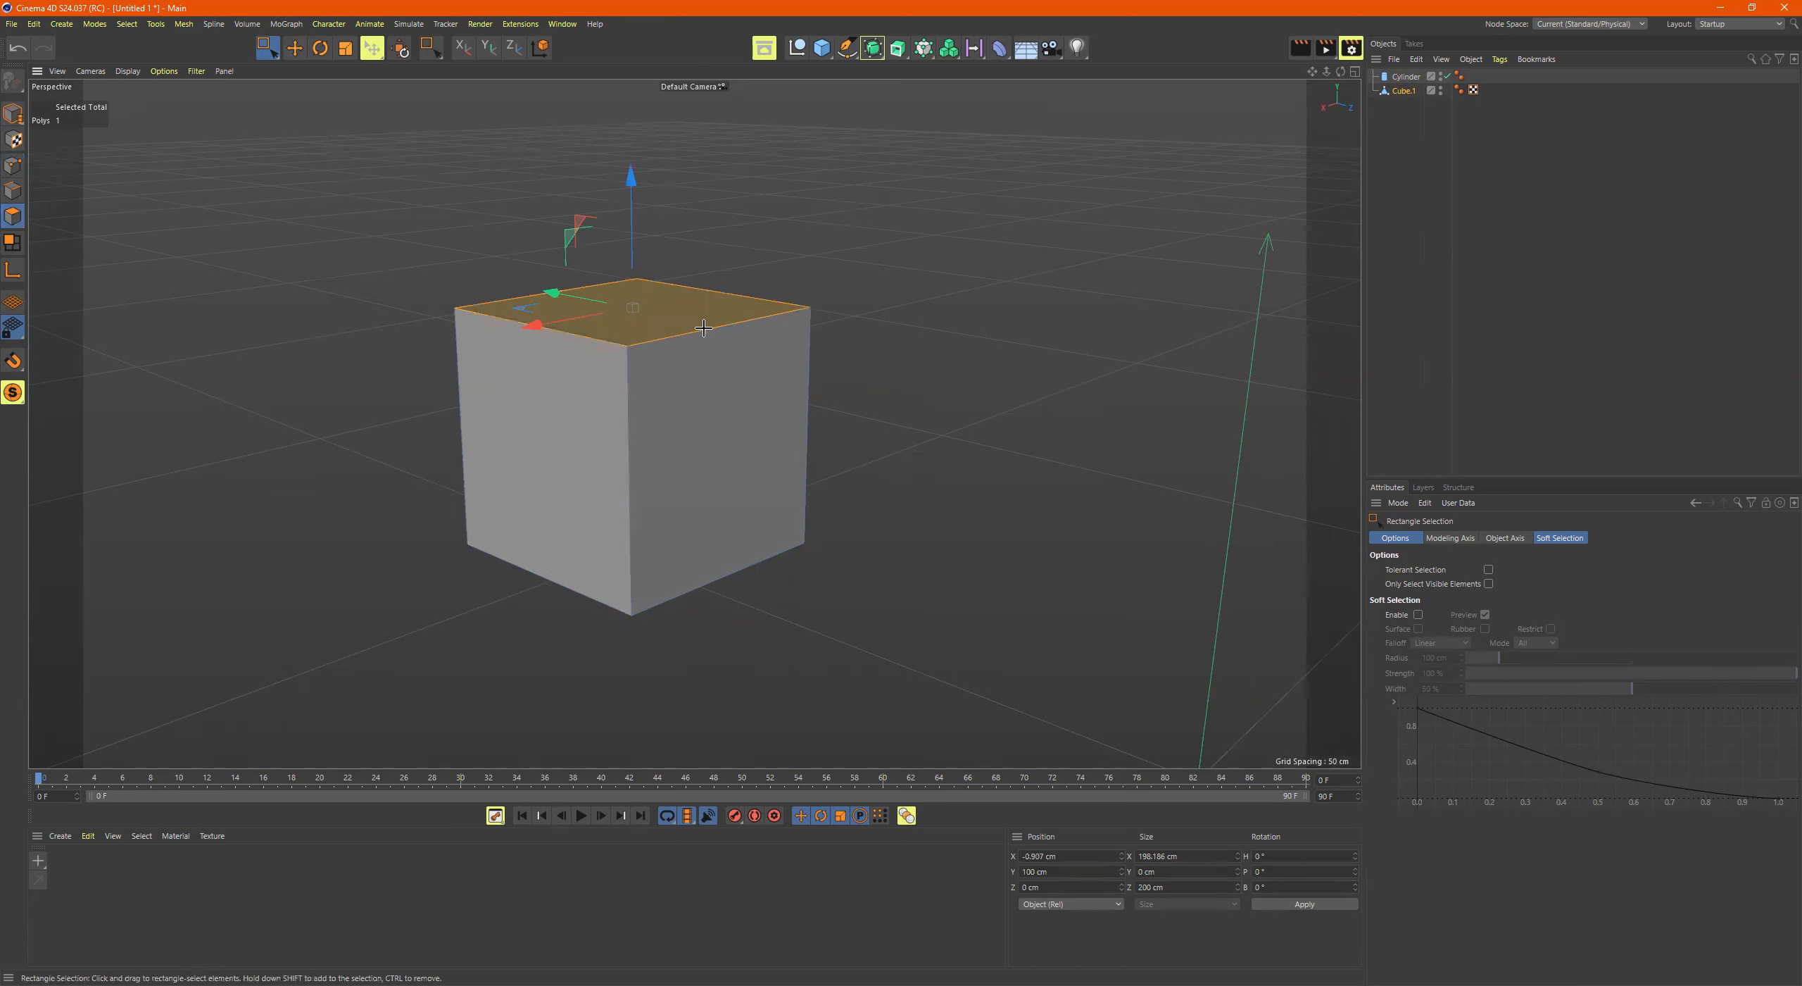
{"action": "left_click_drag", "start_coordinate": [275, 169], "coordinate": [385, 273]}
{"action": "left_click_drag", "start_coordinate": [255, 226], "coordinate": [947, 389]}
{"action": "left_click_drag", "start_coordinate": [294, 167], "coordinate": [873, 386]}
Step: Select the cube's darker front side face together with the hidden face opposite it, and remove the visible one from the selection
{"action": "left_click_drag", "start_coordinate": [633, 591], "coordinate": [611, 645]}
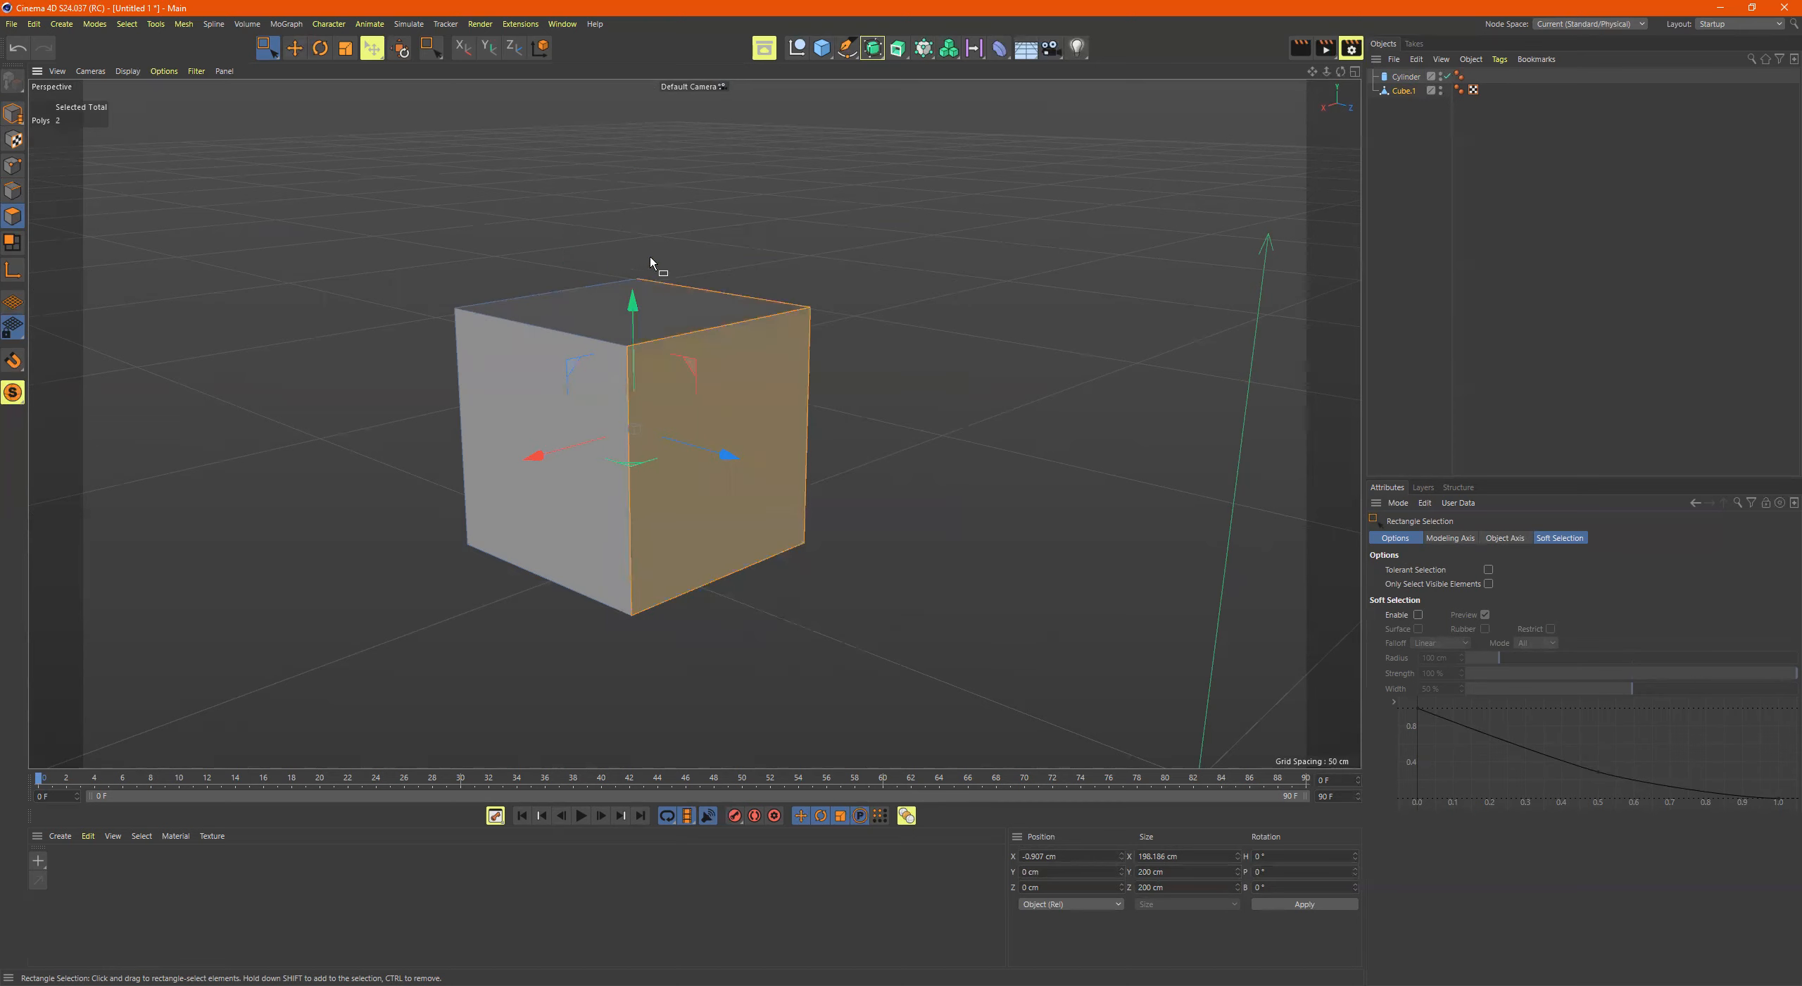
{"action": "left_click_drag", "start_coordinate": [936, 241], "coordinate": [454, 637], "text": "ctrl"}
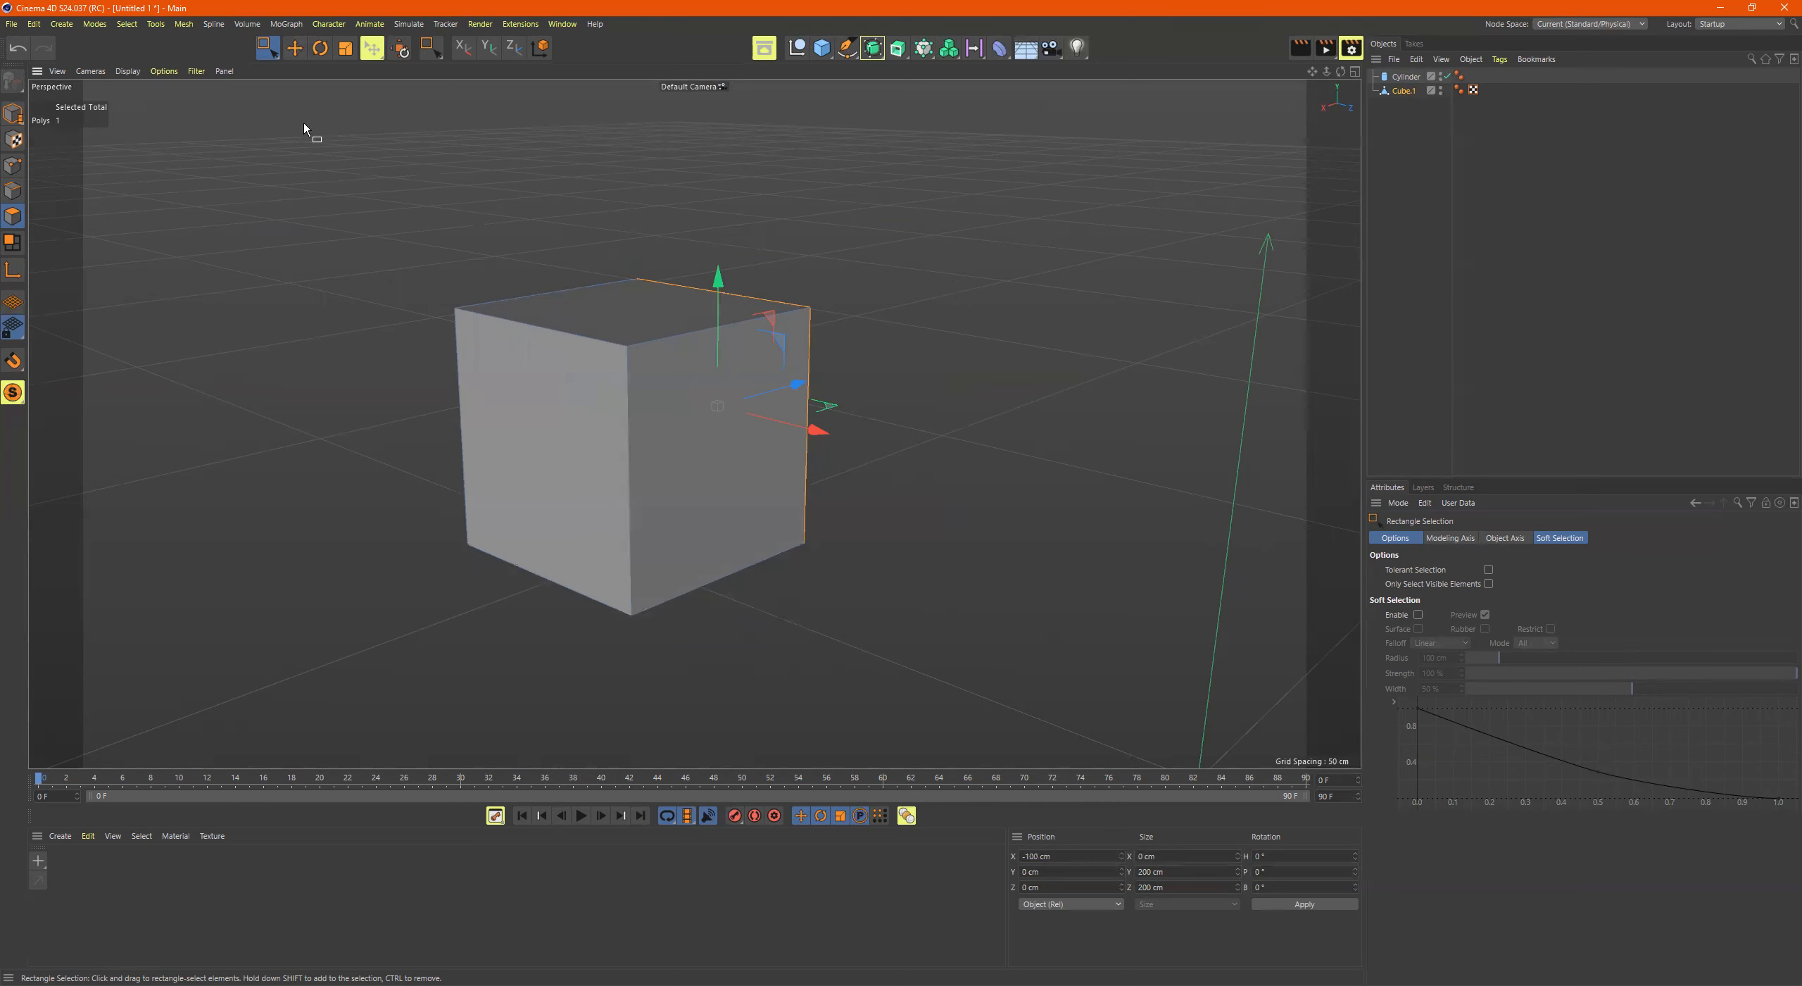
Step: Switch to Lasso Selection and select the cube's top face with a freehand outline around it
{"action": "left_click", "coordinate": [272, 48]}
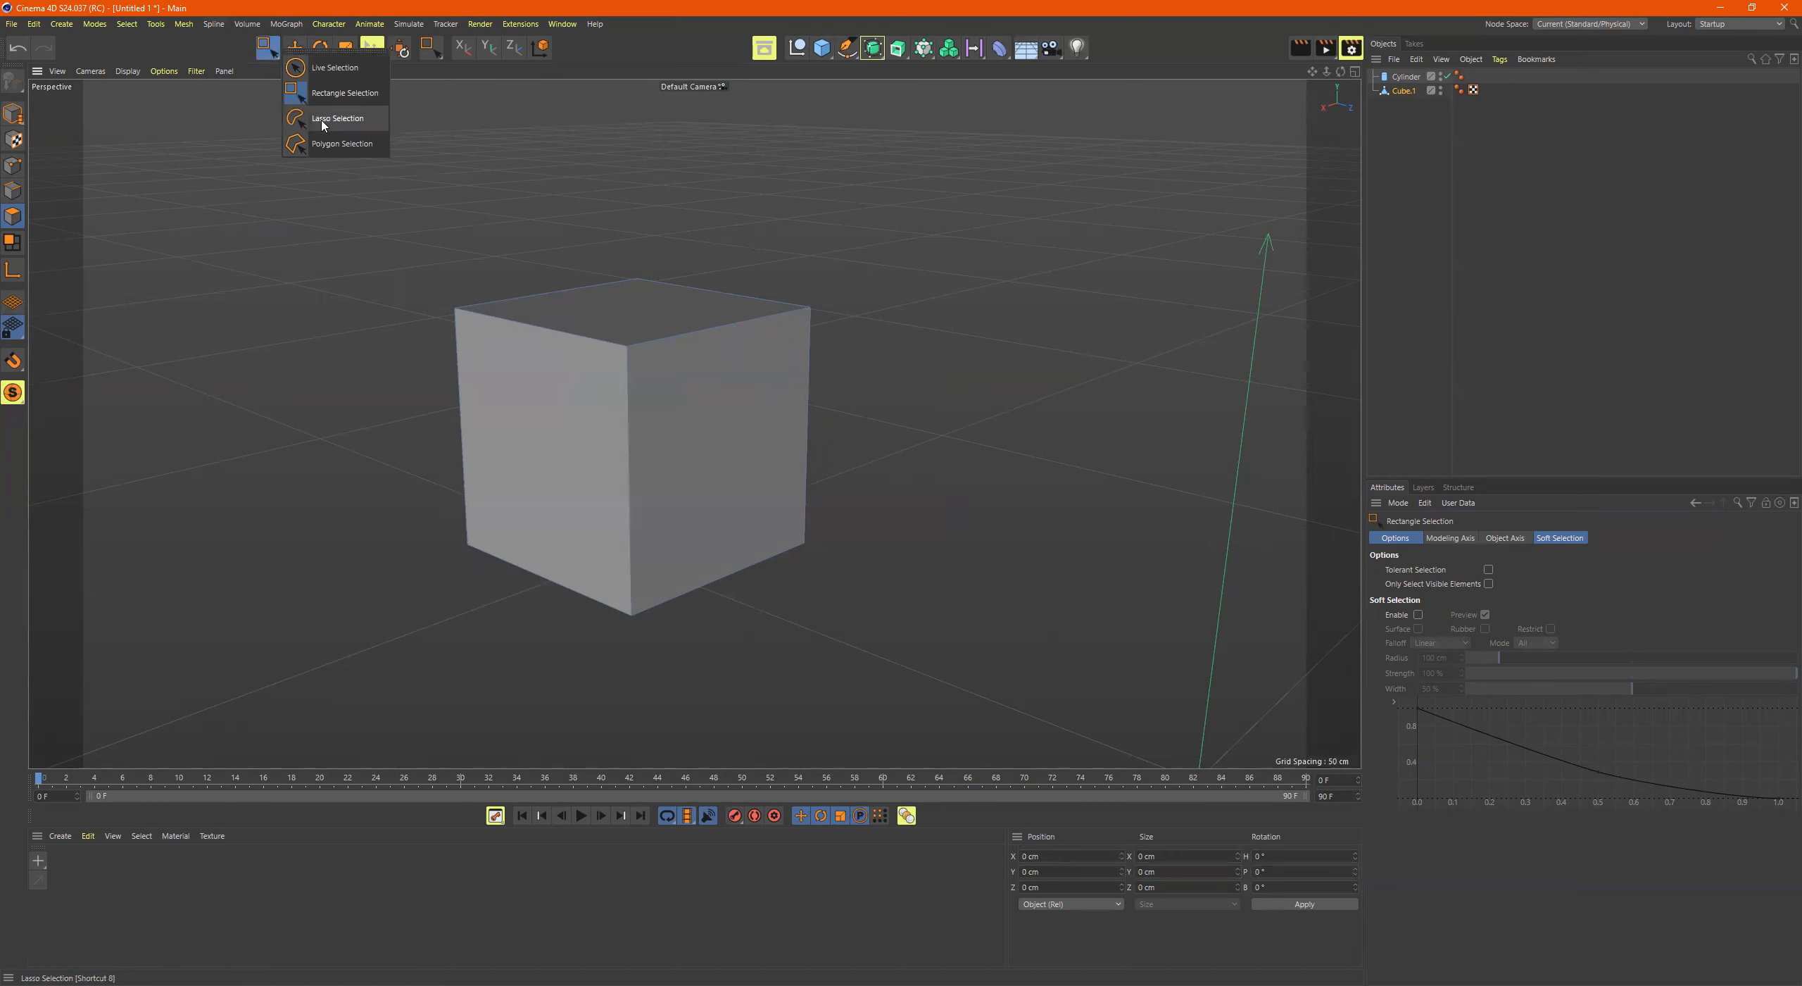
{"action": "left_click", "coordinate": [324, 120]}
{"action": "mouse_move", "coordinate": [666, 220]}
{"action": "left_mouse_down"}
{"action": "mouse_move", "coordinate": [775, 394]}
{"action": "mouse_move", "coordinate": [590, 198]}
{"action": "left_mouse_up"}
{"action": "mouse_move", "coordinate": [403, 284]}
{"action": "left_mouse_down"}
{"action": "mouse_move", "coordinate": [543, 302]}
{"action": "mouse_move", "coordinate": [674, 417]}
{"action": "mouse_move", "coordinate": [627, 631]}
{"action": "mouse_move", "coordinate": [476, 547]}
{"action": "left_mouse_up"}
{"action": "mouse_move", "coordinate": [396, 240]}
{"action": "left_mouse_down"}
{"action": "mouse_move", "coordinate": [672, 381]}
{"action": "mouse_move", "coordinate": [401, 628]}
{"action": "mouse_move", "coordinate": [332, 439]}
{"action": "left_mouse_up"}
{"action": "mouse_move", "coordinate": [885, 278]}
{"action": "left_mouse_down"}
{"action": "mouse_move", "coordinate": [563, 331]}
{"action": "mouse_move", "coordinate": [742, 694]}
{"action": "mouse_move", "coordinate": [988, 514]}
{"action": "left_mouse_up"}
{"action": "mouse_move", "coordinate": [885, 277]}
{"action": "left_mouse_down"}
{"action": "mouse_move", "coordinate": [528, 472]}
{"action": "mouse_move", "coordinate": [1031, 480]}
{"action": "mouse_move", "coordinate": [880, 308]}
{"action": "left_mouse_up"}
{"action": "mouse_move", "coordinate": [548, 233]}
{"action": "left_mouse_down"}
{"action": "mouse_move", "coordinate": [772, 181]}
{"action": "mouse_move", "coordinate": [725, 187]}
{"action": "left_mouse_up"}
{"action": "left_click_drag", "start_coordinate": [854, 214], "coordinate": [433, 218]}
Step: Scale the cube's selected top face down uniformly to about 27 cm across, giving a tapered, pyramid-like shape
{"action": "mouse_move", "coordinate": [559, 247]}
{"action": "left_mouse_down", "text": "alt"}
{"action": "mouse_move", "coordinate": [659, 245]}
{"action": "mouse_move", "coordinate": [542, 297]}
{"action": "left_mouse_up", "text": "alt"}
{"action": "right_click_drag", "start_coordinate": [276, 229], "coordinate": [383, 231], "text": "alt"}
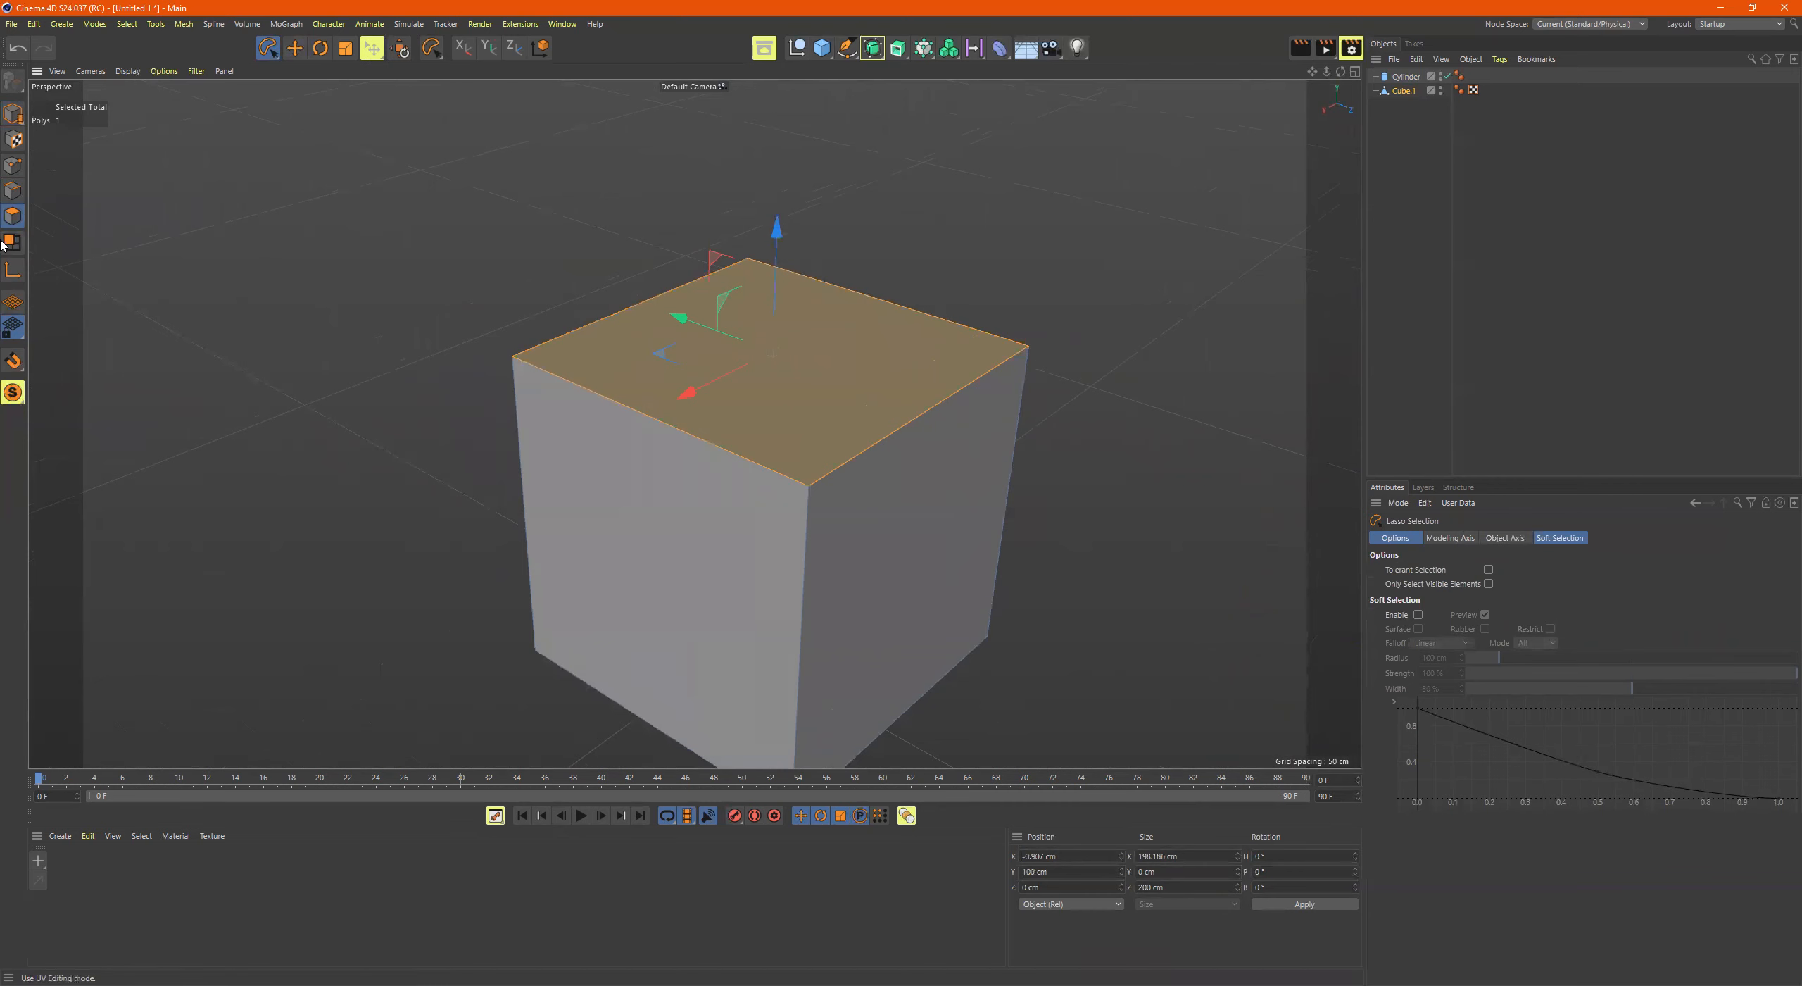
{"action": "left_click_drag", "start_coordinate": [465, 218], "coordinate": [502, 276], "text": "alt"}
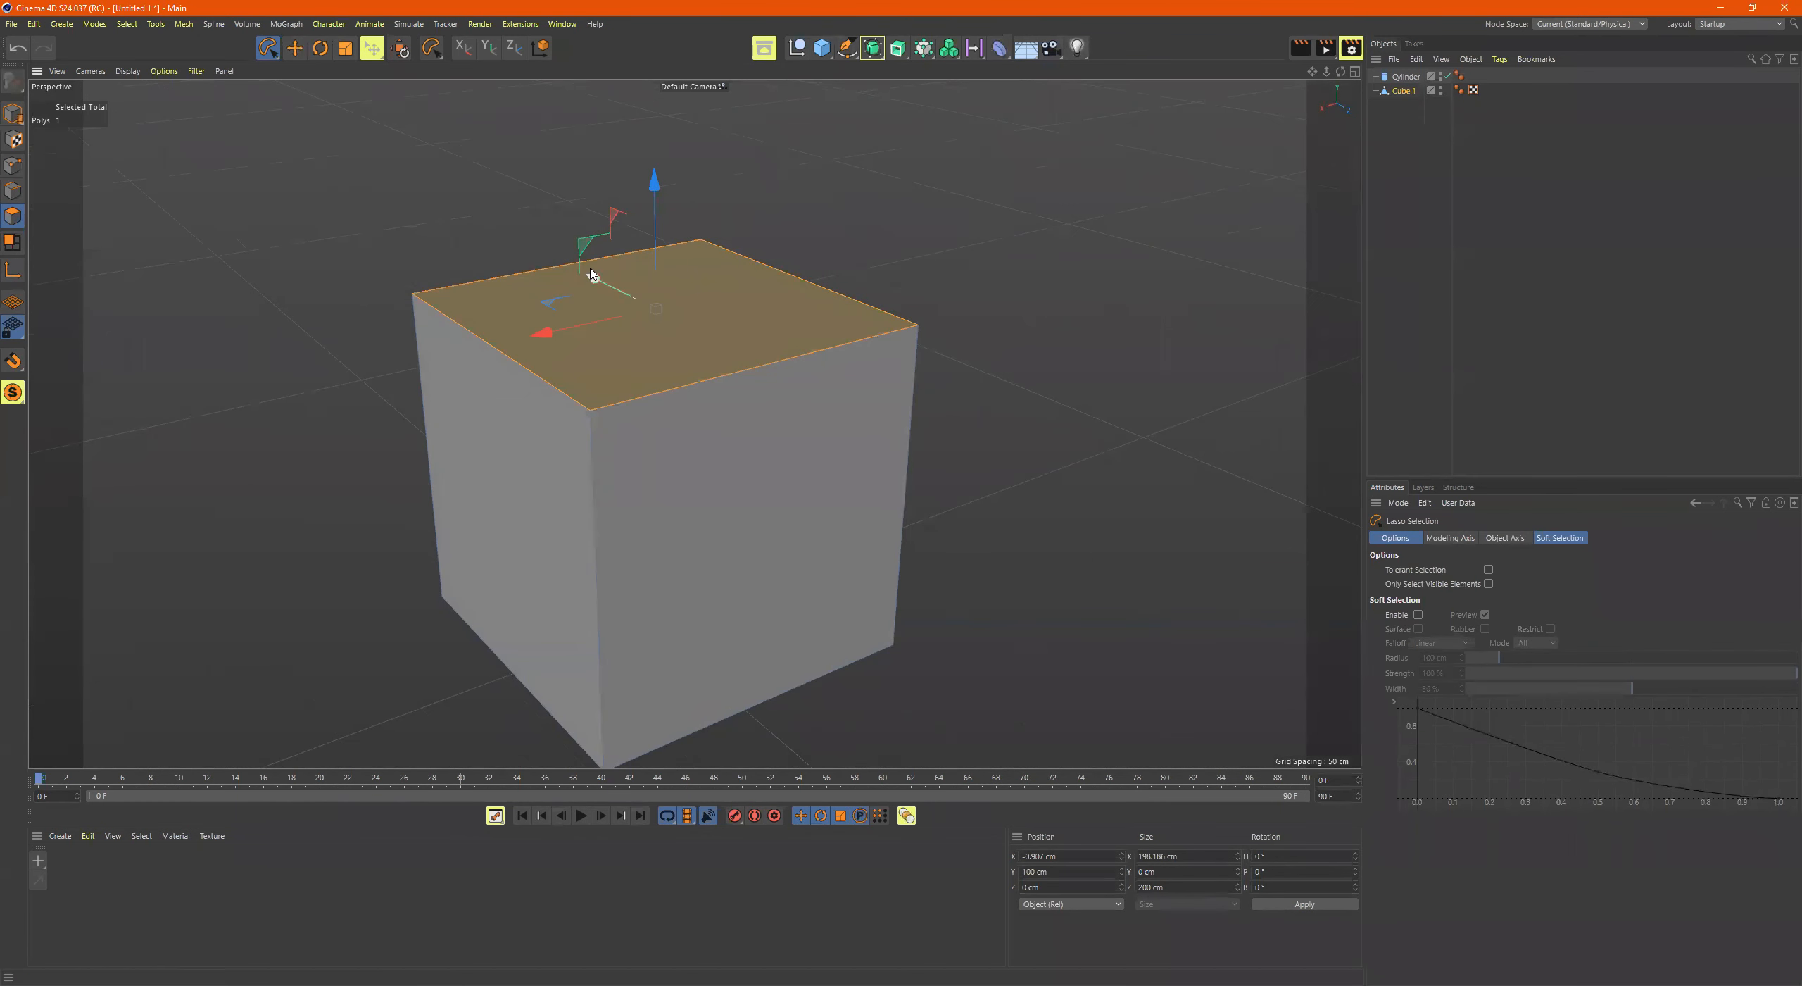
{"action": "key", "text": "t"}
{"action": "left_click_drag", "start_coordinate": [967, 258], "coordinate": [396, 277]}
{"action": "left_click_drag", "start_coordinate": [687, 330], "coordinate": [693, 422], "text": "alt"}
{"action": "scroll", "coordinate": [720, 278], "scroll_direction": "down", "scroll_amount": 3}
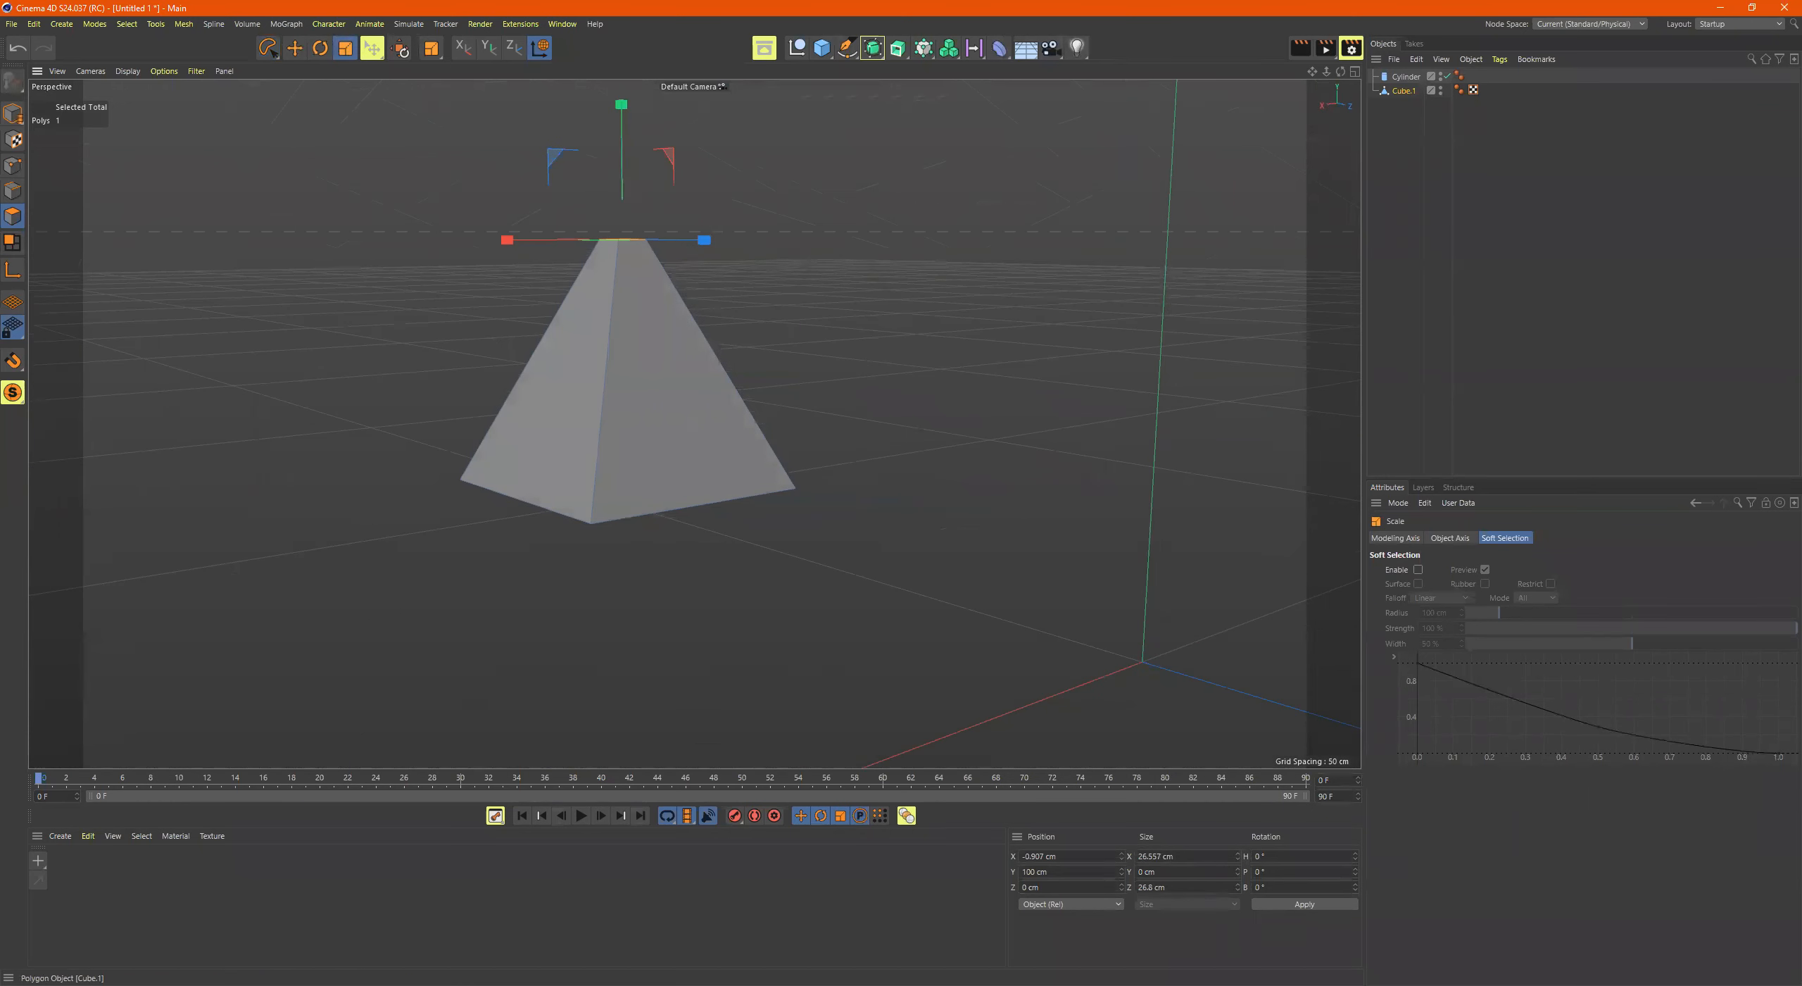